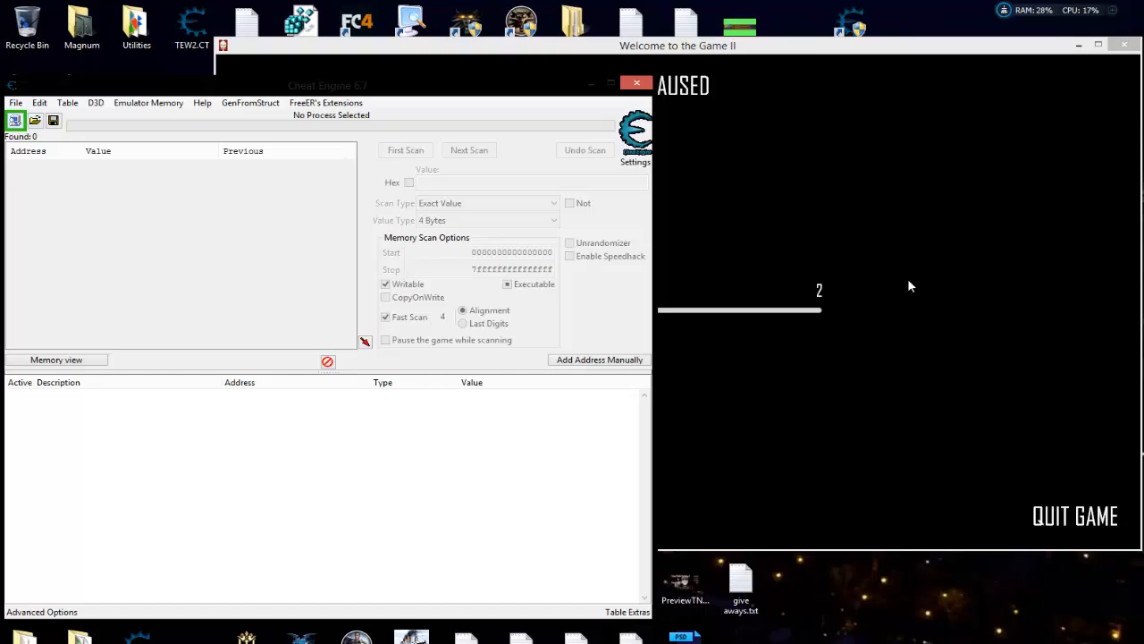
# - Attach Cheat Engine to the Welcome to the Game II process and load its associated table WTTG2.ct
pyautogui.hotkey('ctrl', 'p')
pyautogui.press('Up')
pyautogui.press('Up')
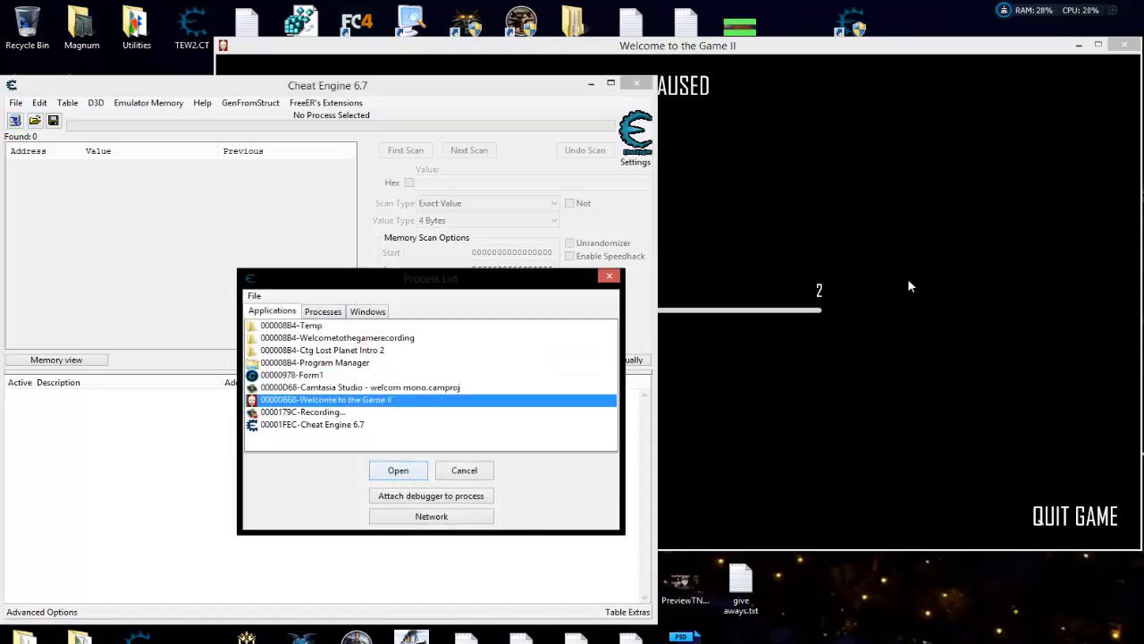
pyautogui.press('Return')
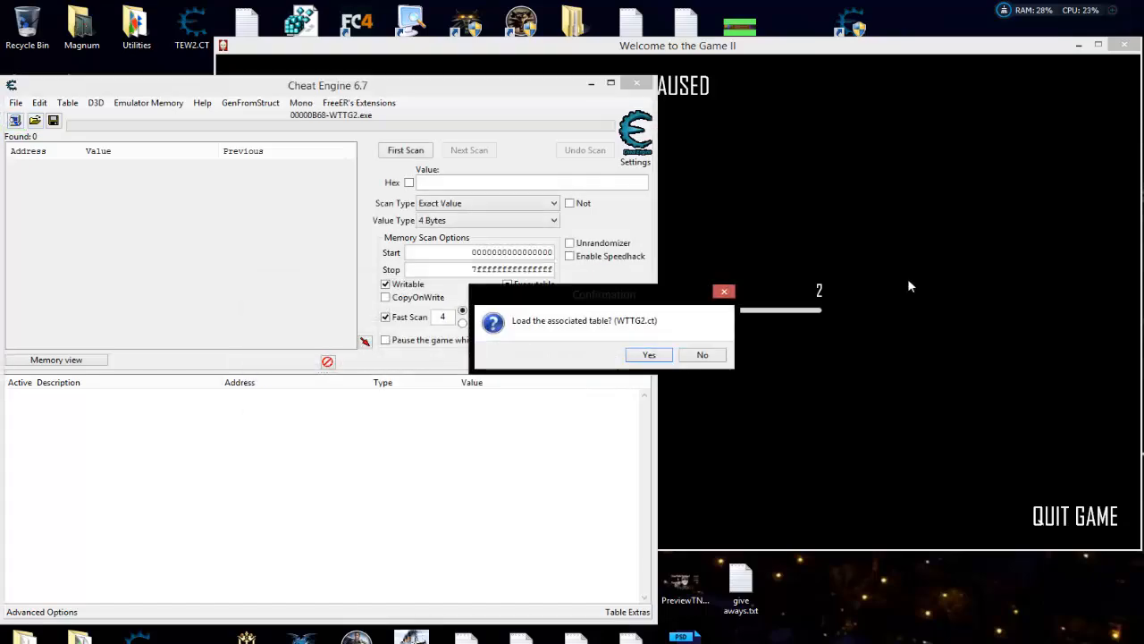
pyautogui.press('Return')
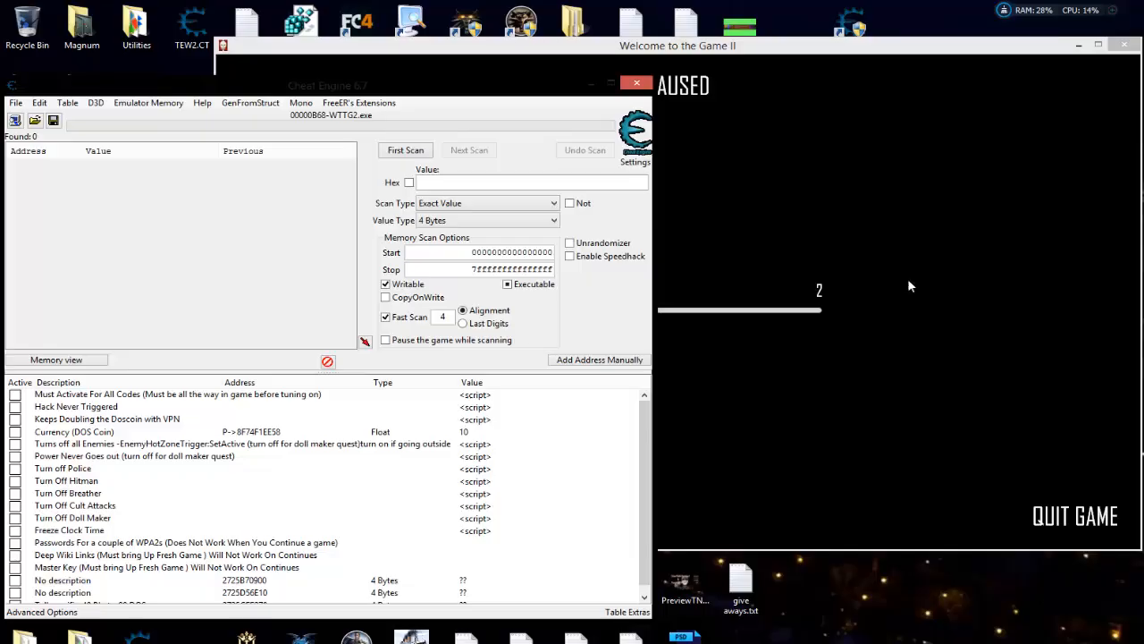
# - Activate the entries for the WPA2 passwords and the Deep Wiki Links in the cheat table to expand them
pyautogui.scroll(-1, 910, 286)
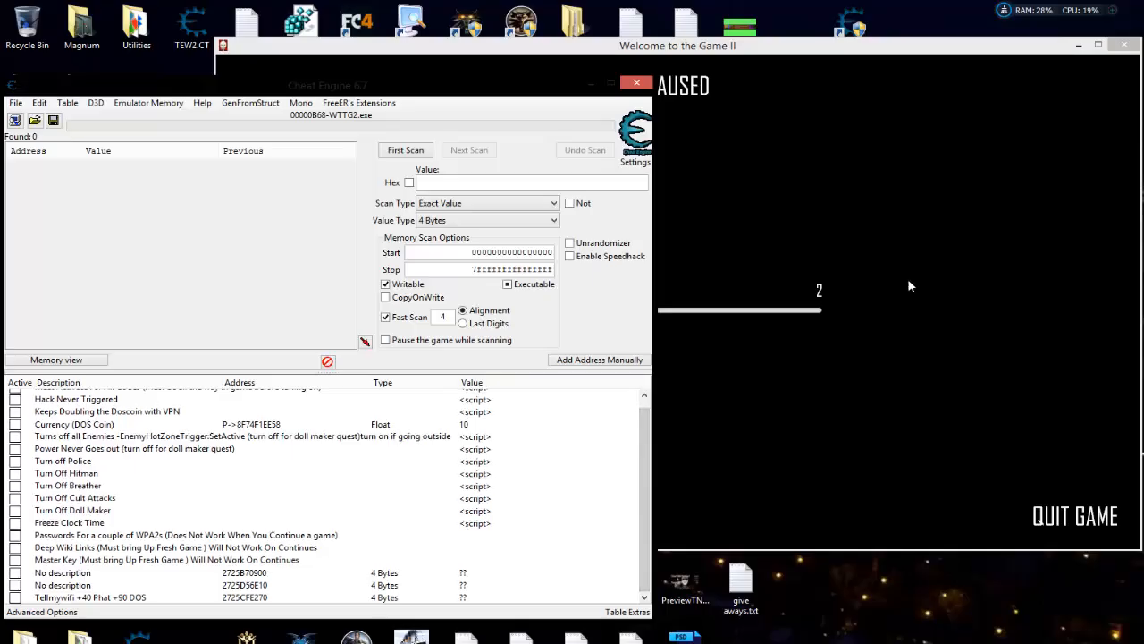
pyautogui.click(15, 535)
pyautogui.scroll(-4, 322, 492)
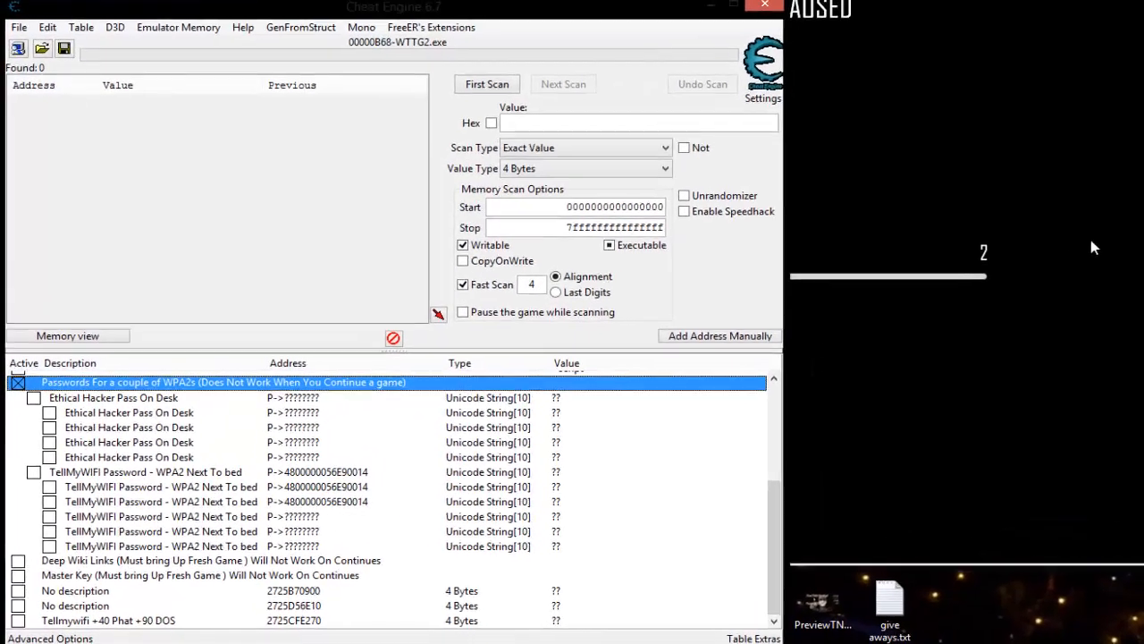
pyautogui.click(15, 547)
pyautogui.scroll(-3, 322, 492)
pyautogui.scroll(-1, 322, 492)
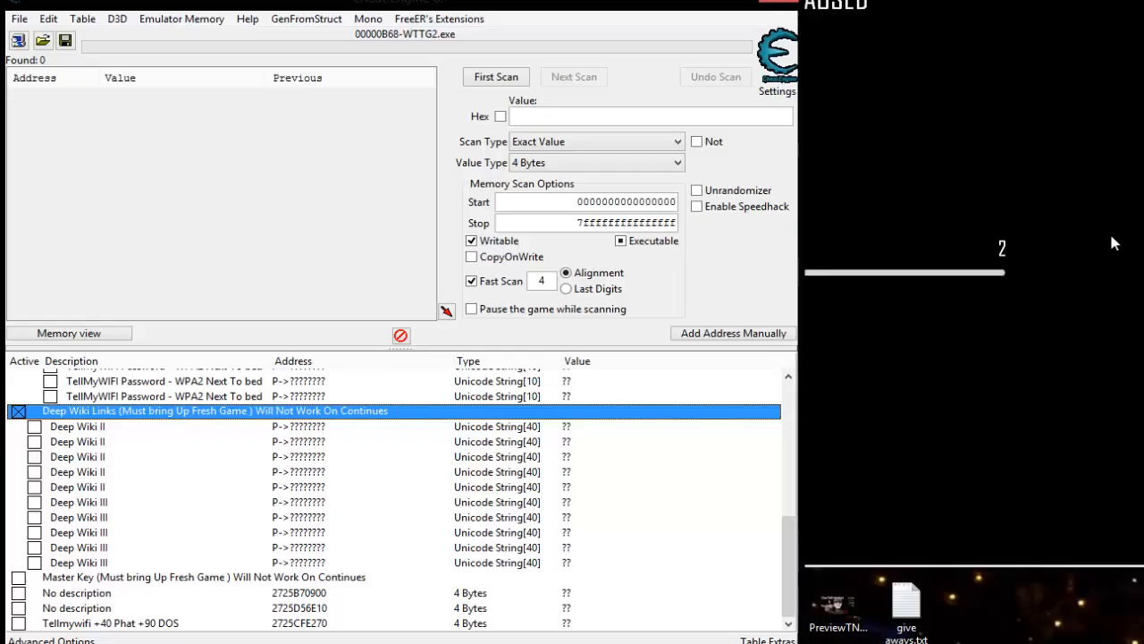
pyautogui.click(17, 578)
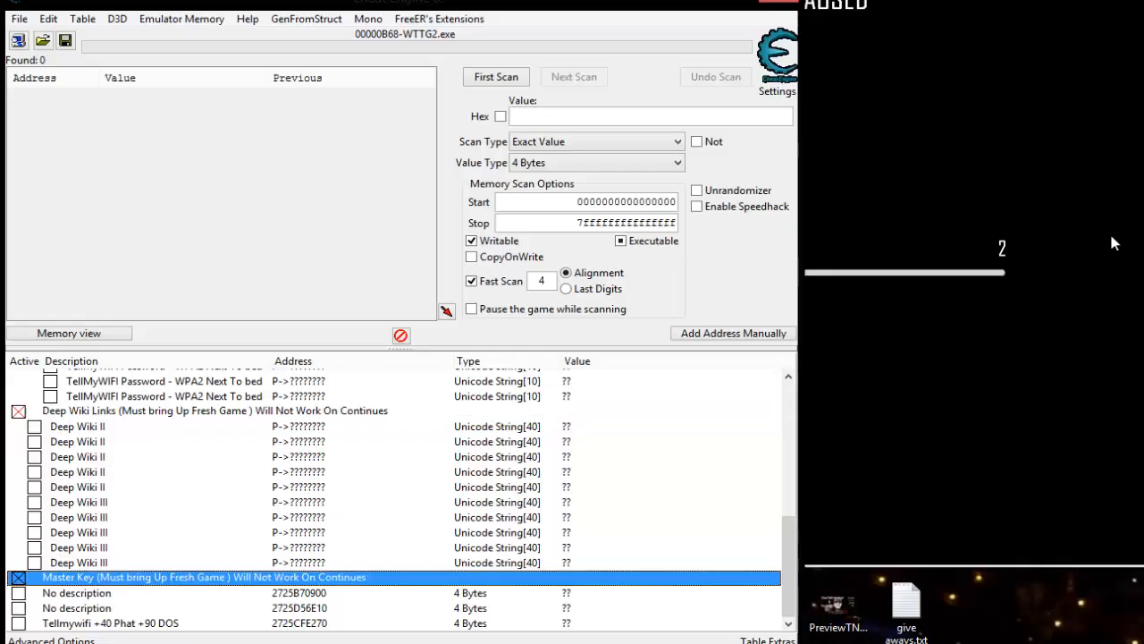
pyautogui.click(18, 579)
pyautogui.click(215, 411)
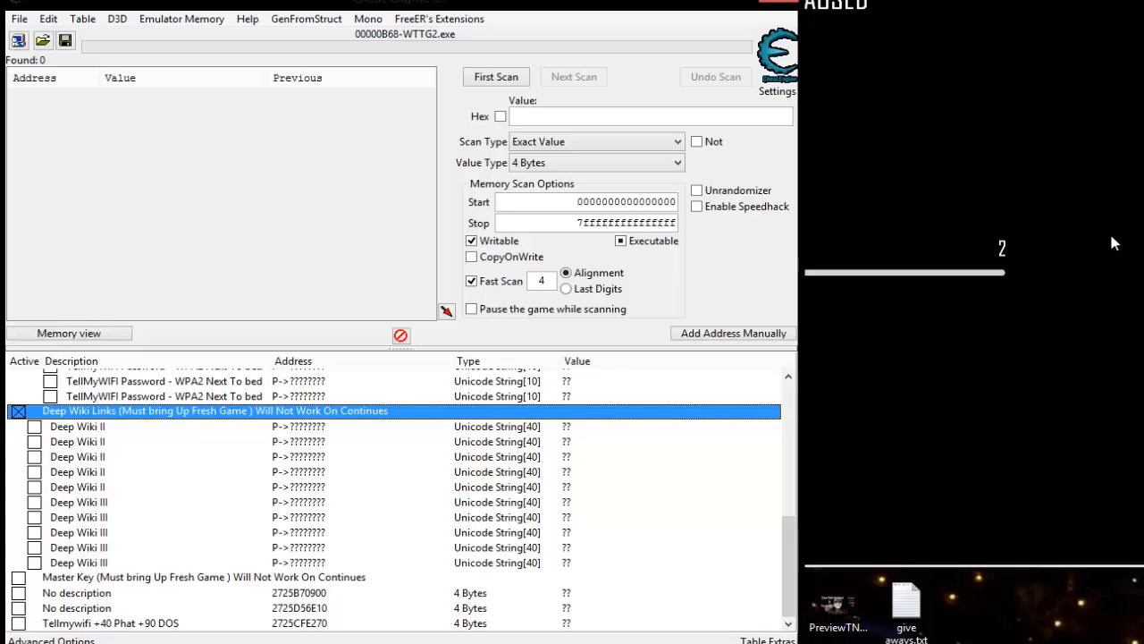
# - Activate mono features and enable the "Must Activate For All Codes" script in the cheat table
pyautogui.scroll(5, 393, 491)
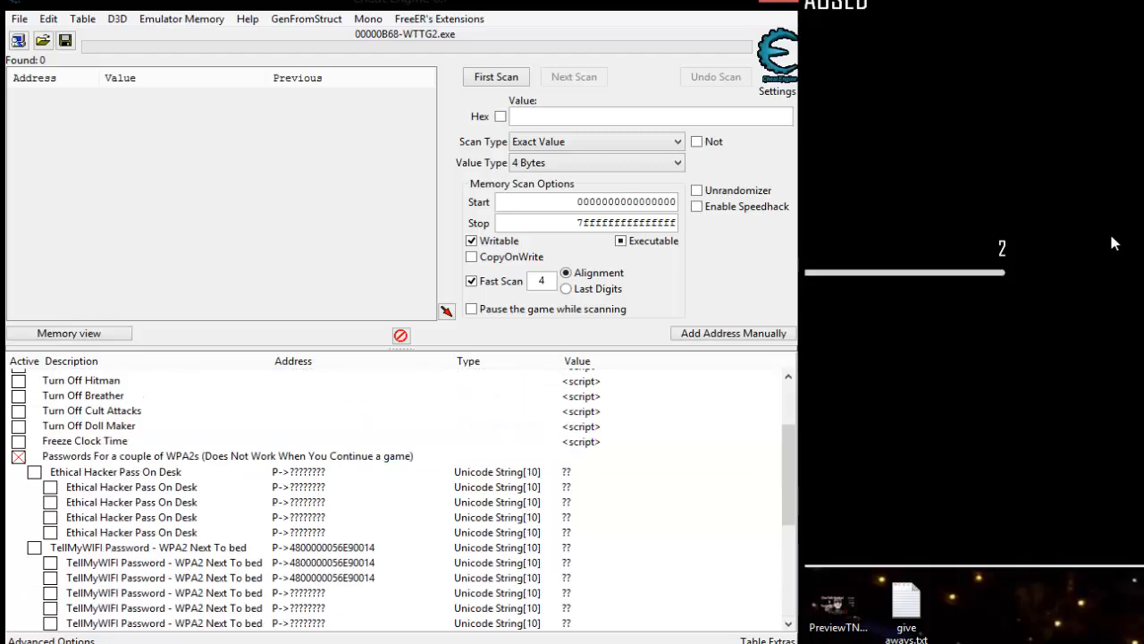
pyautogui.scroll(-4, 393, 492)
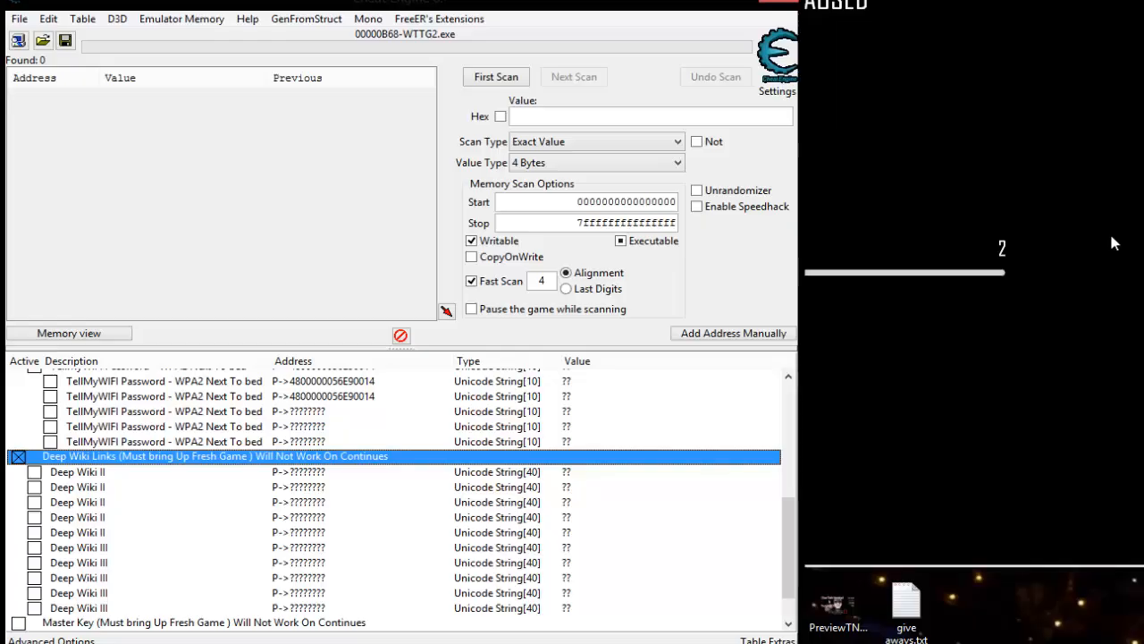
pyautogui.scroll(3, 1113, 243)
pyautogui.hotkey('alt', 'm')
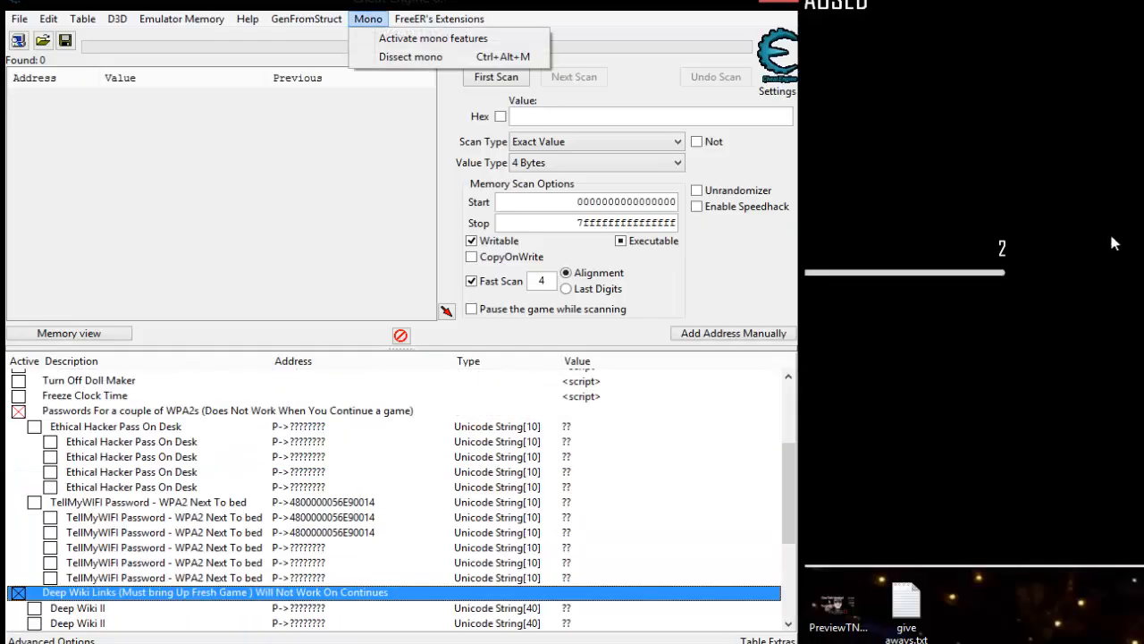
pyautogui.press('Right')
pyautogui.press('Left')
pyautogui.press('Right')
pyautogui.press('Left')
pyautogui.press('Down')
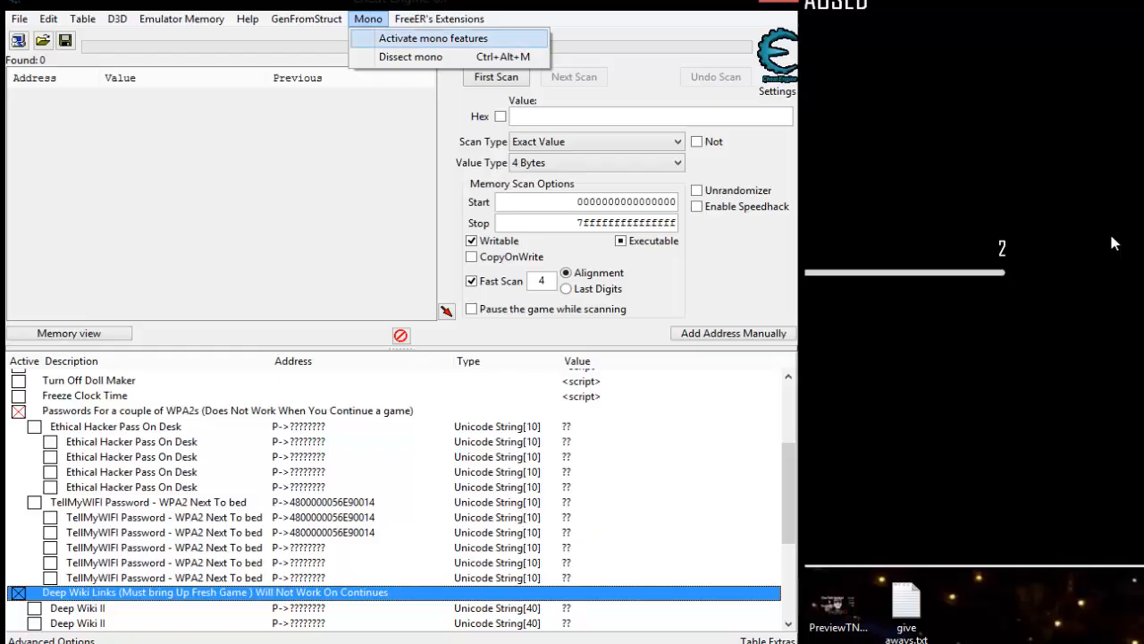
pyautogui.press('Return')
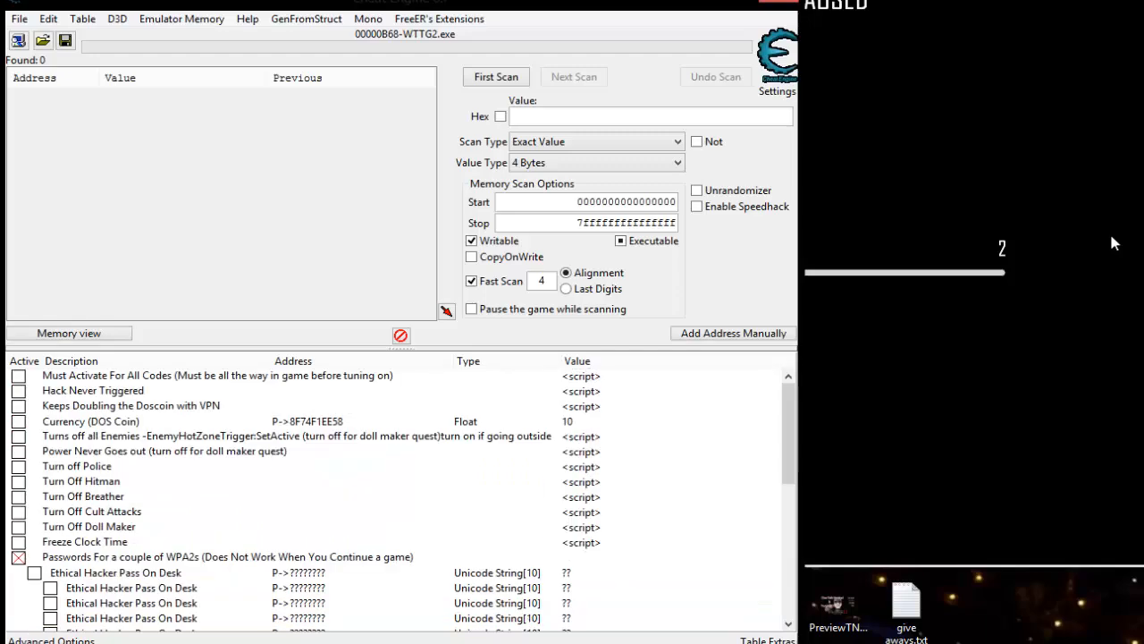
pyautogui.press('space')
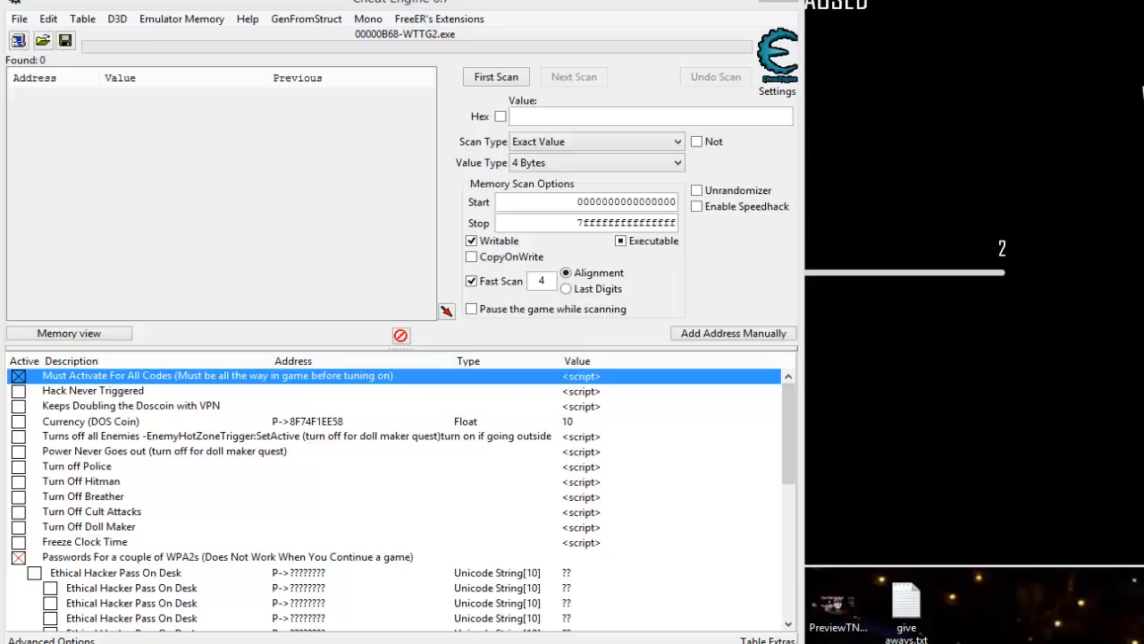
# - Switch to Welcome to the Game II, resume the paused game and buy skyBREAK from the zeroDay Market
pyautogui.click(876, 420)
pyautogui.press('Escape')
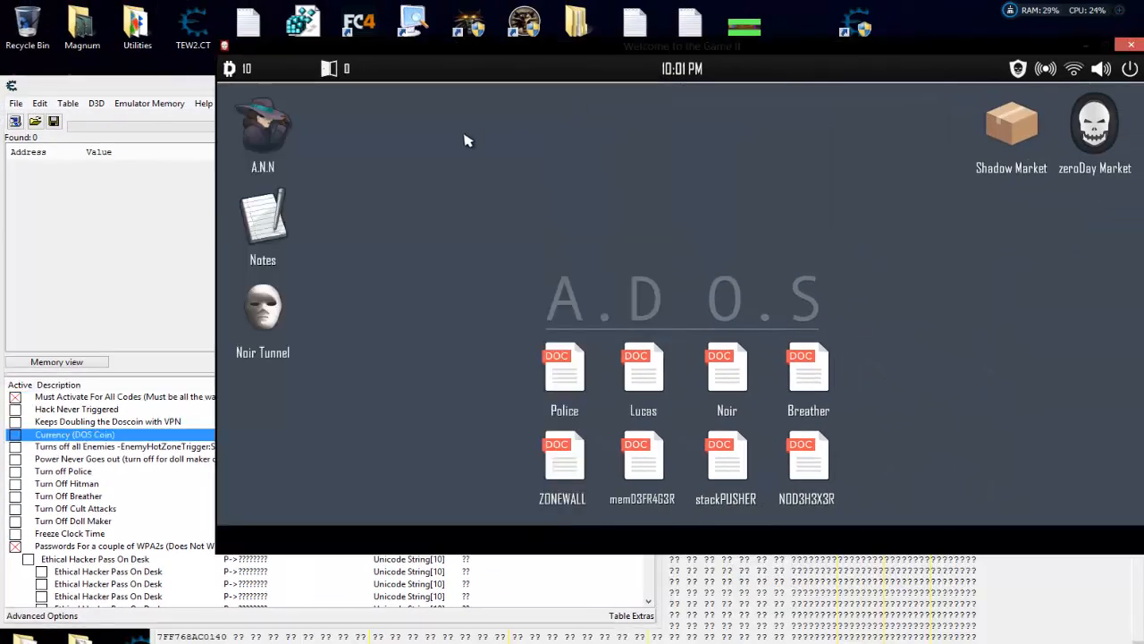
pyautogui.click(1101, 128)
pyautogui.click(620, 384)
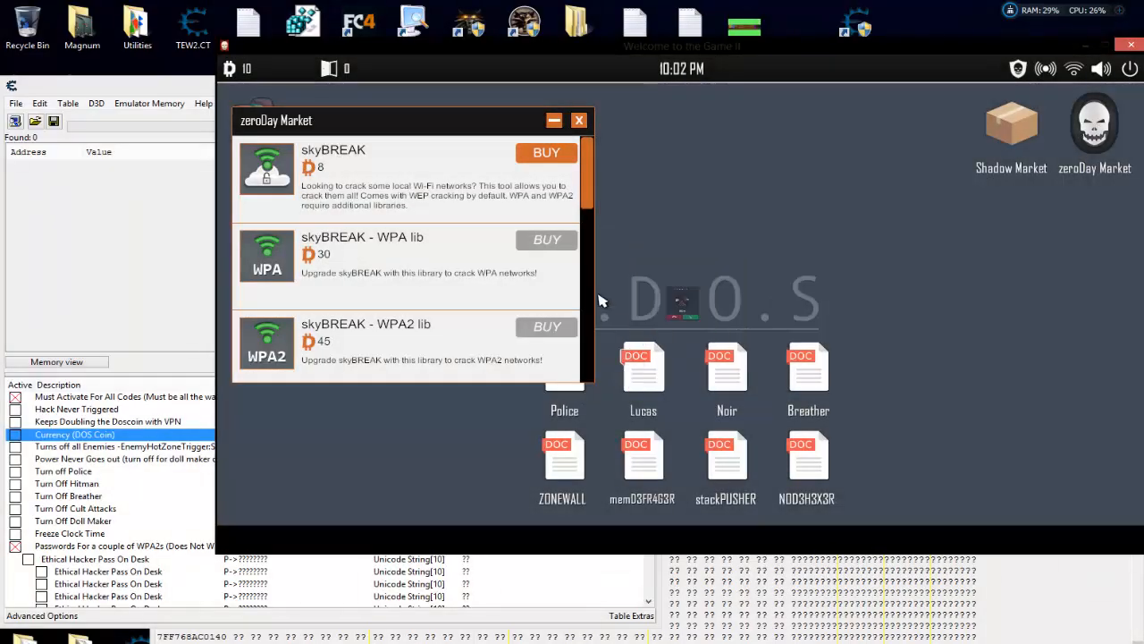
pyautogui.click(545, 152)
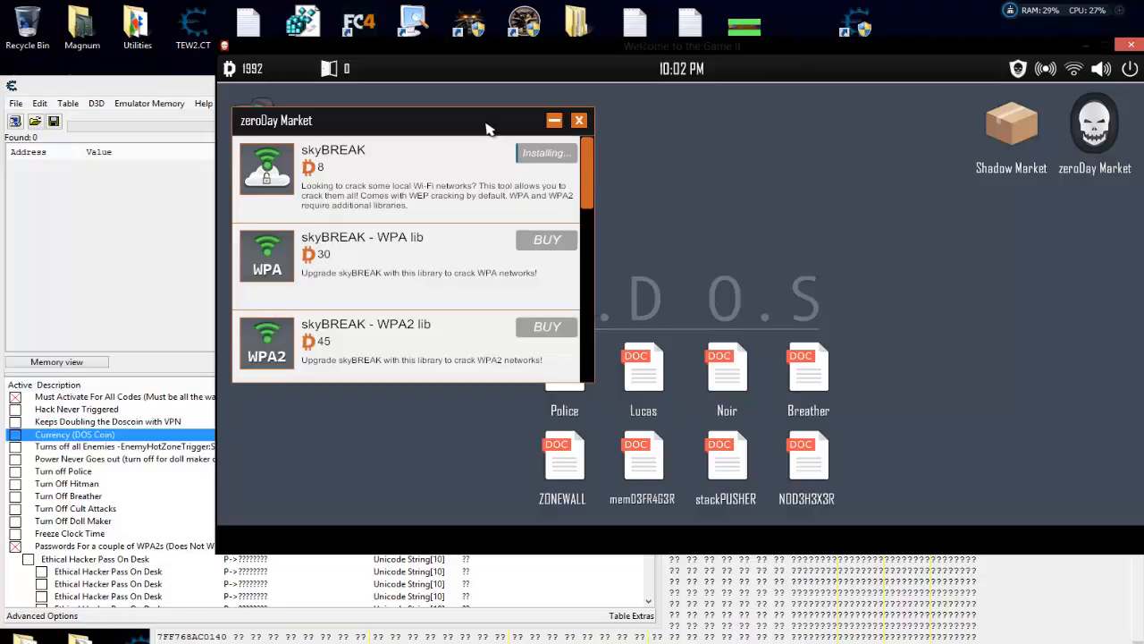
# - Move the zeroDay Market window aside, buy Key Cue, and put the market away in favour of the Shadow Market
pyautogui.moveTo(486, 129); pyautogui.dragTo(917, 129)
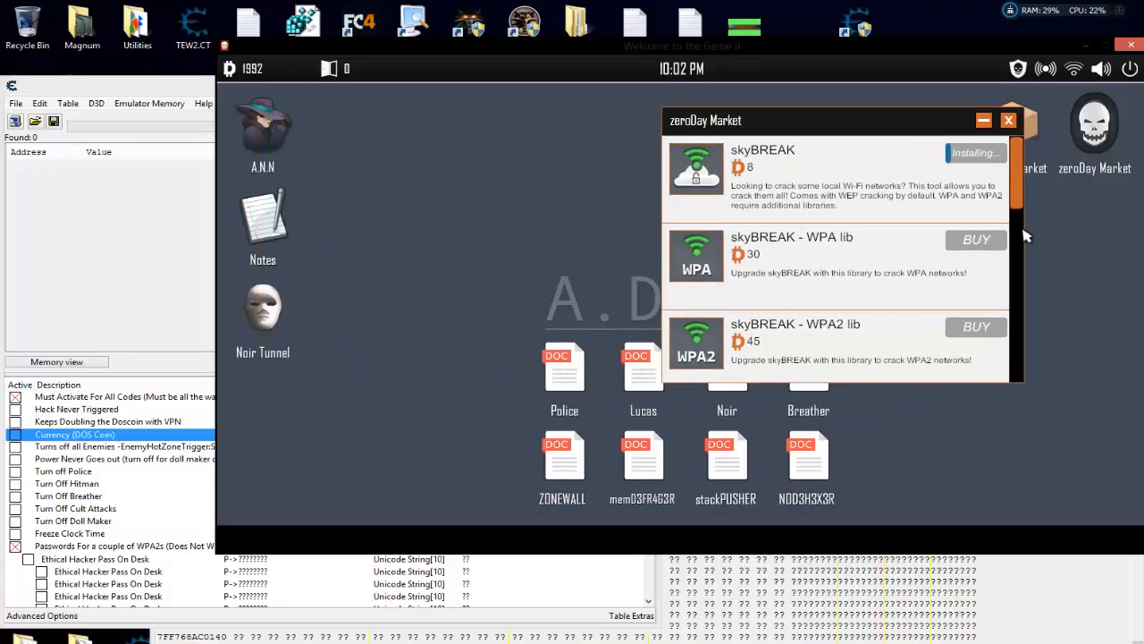
pyautogui.scroll(-1, 878, 209)
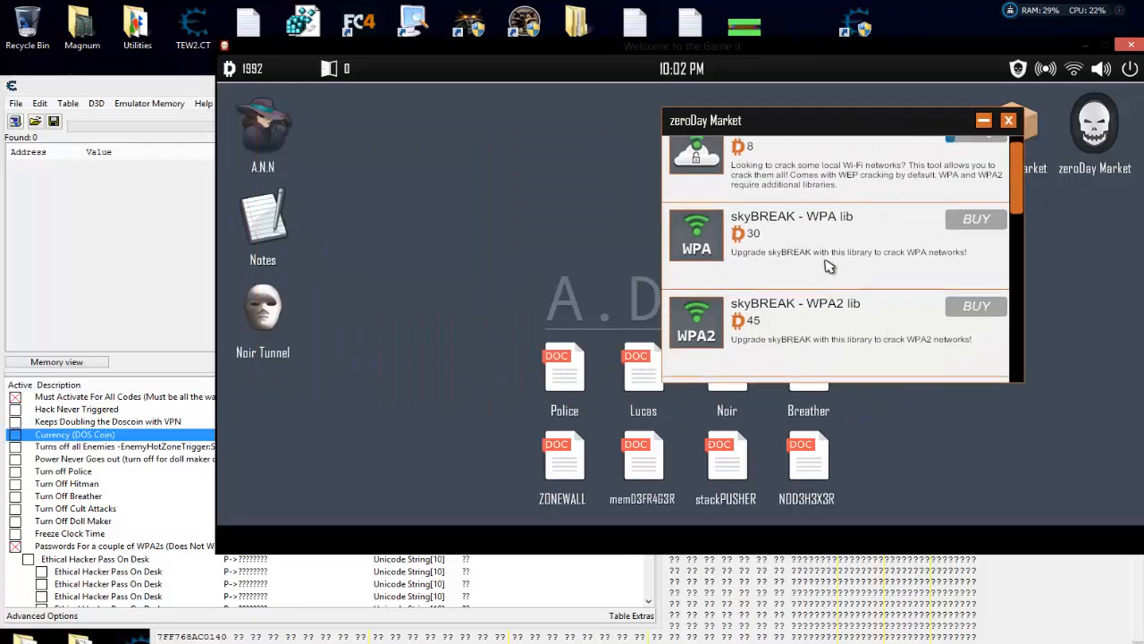
pyautogui.scroll(-3, 815, 268)
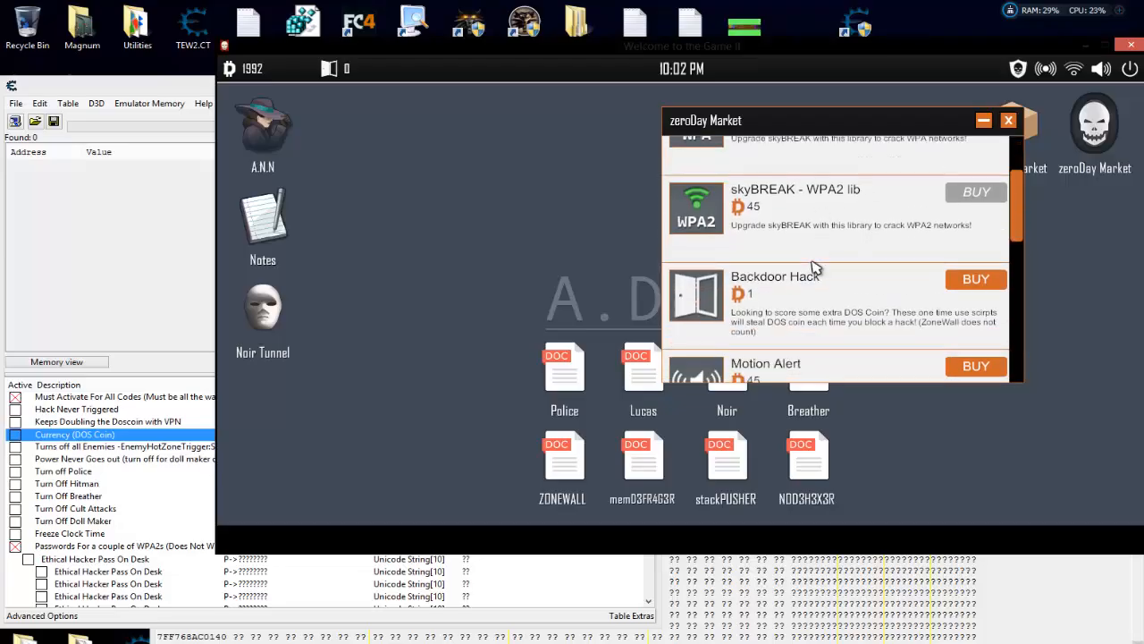
pyautogui.scroll(-12, 816, 268)
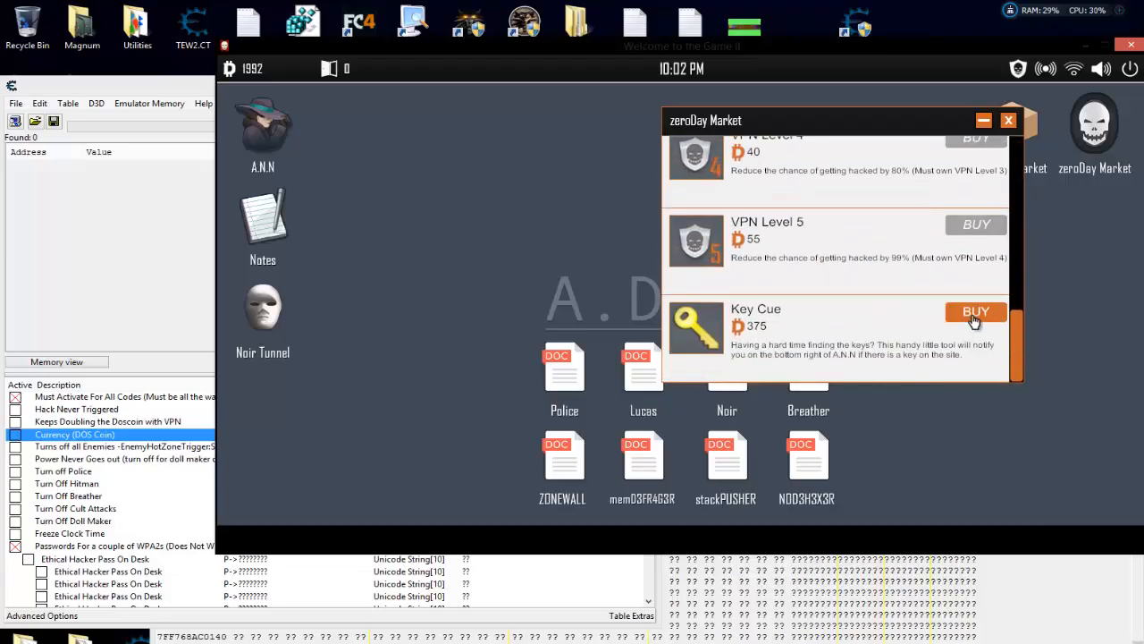
pyautogui.click(974, 317)
pyautogui.scroll(2, 818, 295)
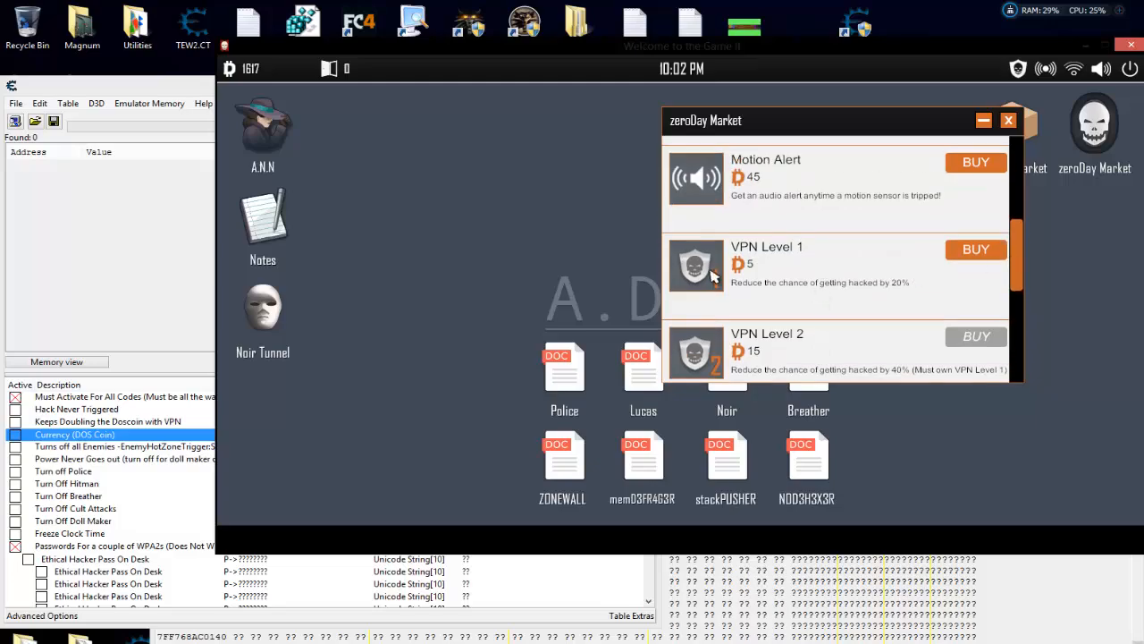
pyautogui.click(1008, 121)
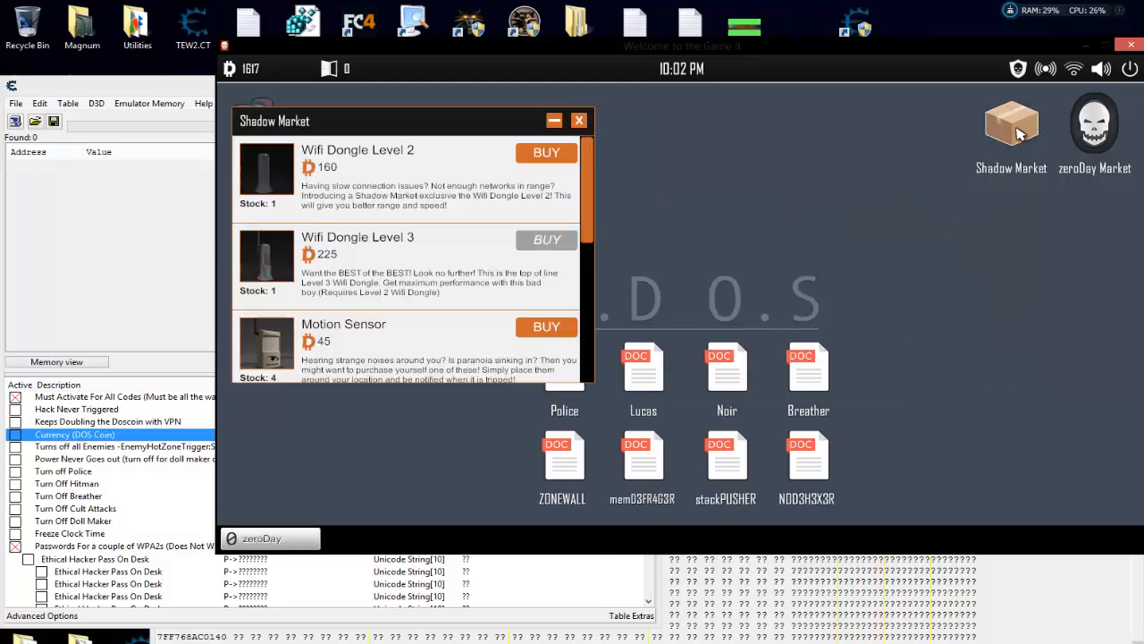
# - Buy Wifi Dongle Level 2, Motion Sensor, Remote VPN, Police Scanner, LOLPY DISC and Blue Whisper, then minimize the Shadow Market
pyautogui.click(556, 155)
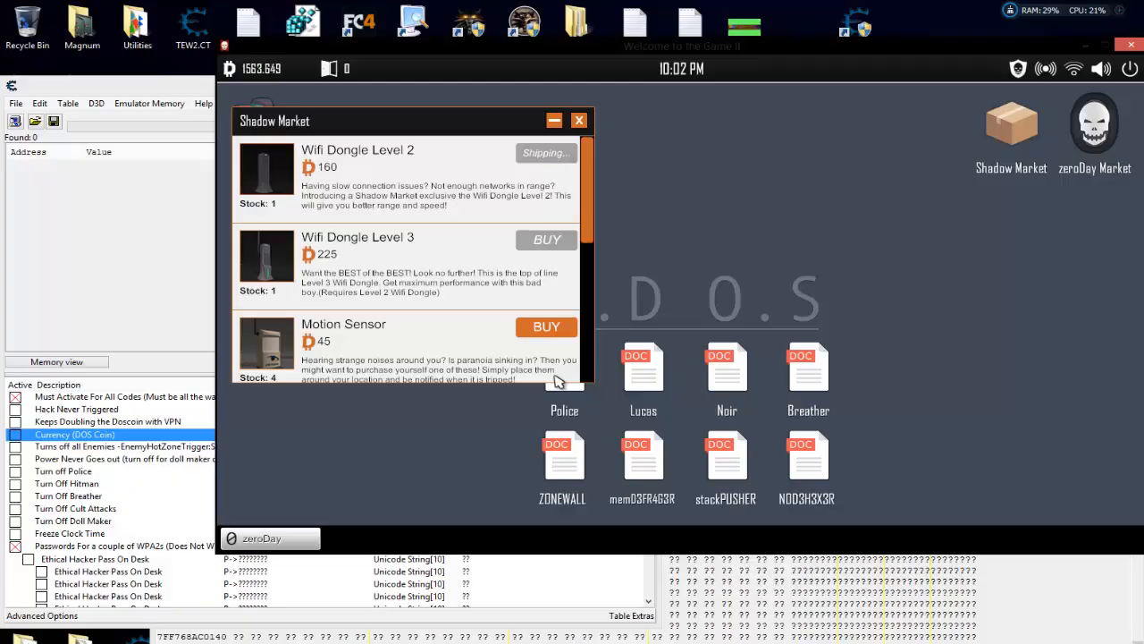
pyautogui.click(556, 328)
pyautogui.scroll(-3, 537, 312)
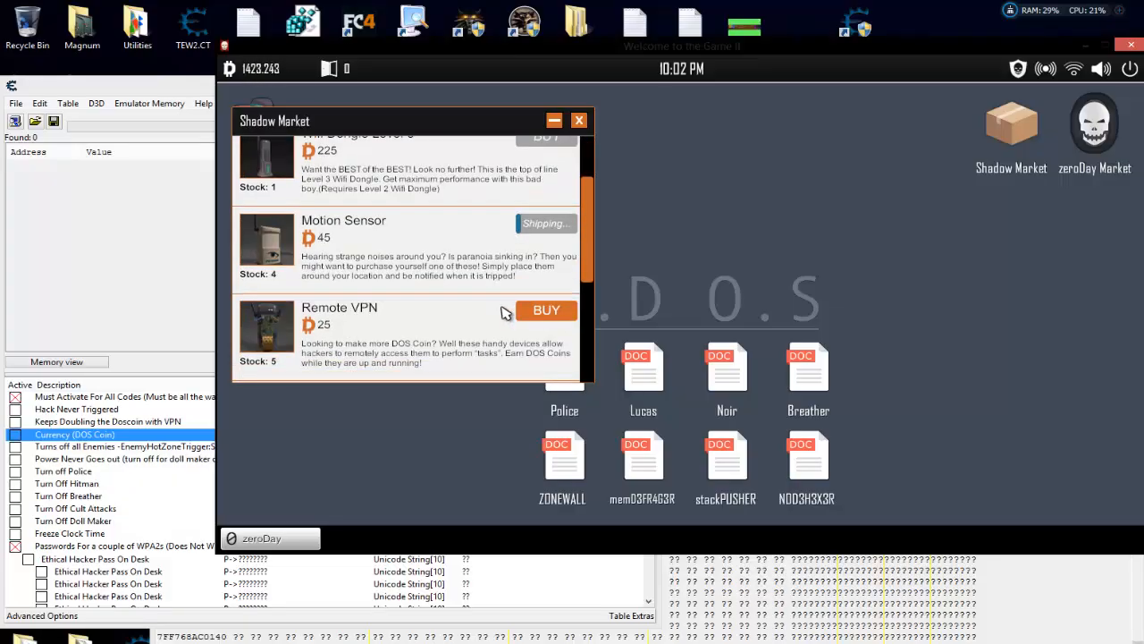
pyautogui.click(562, 248)
pyautogui.click(549, 334)
pyautogui.scroll(-4, 549, 304)
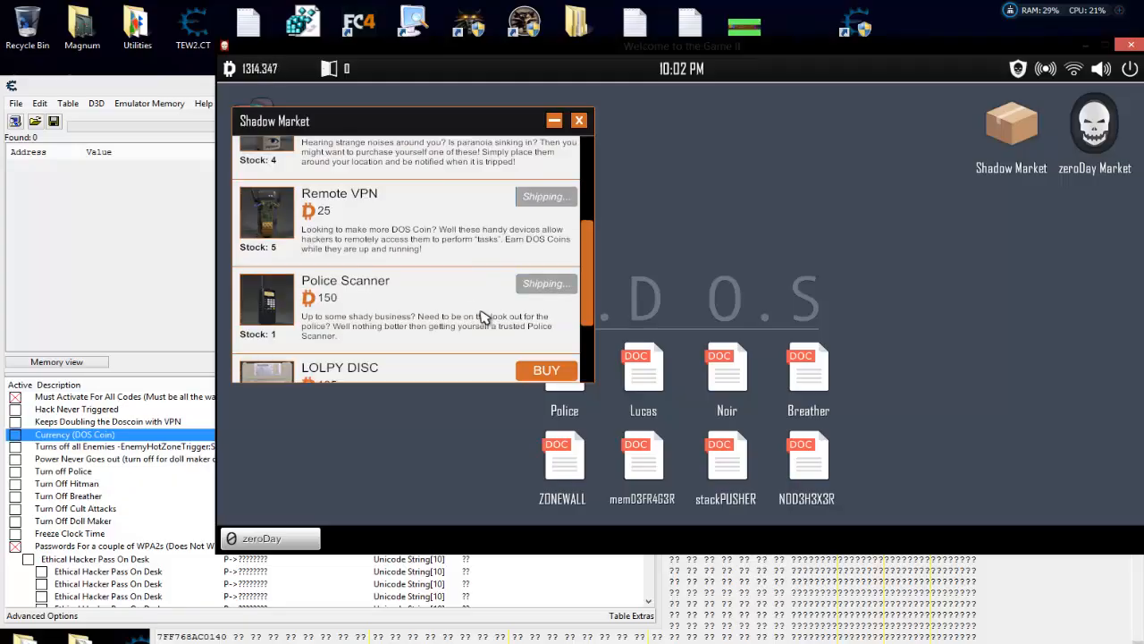
pyautogui.click(560, 224)
pyautogui.click(551, 311)
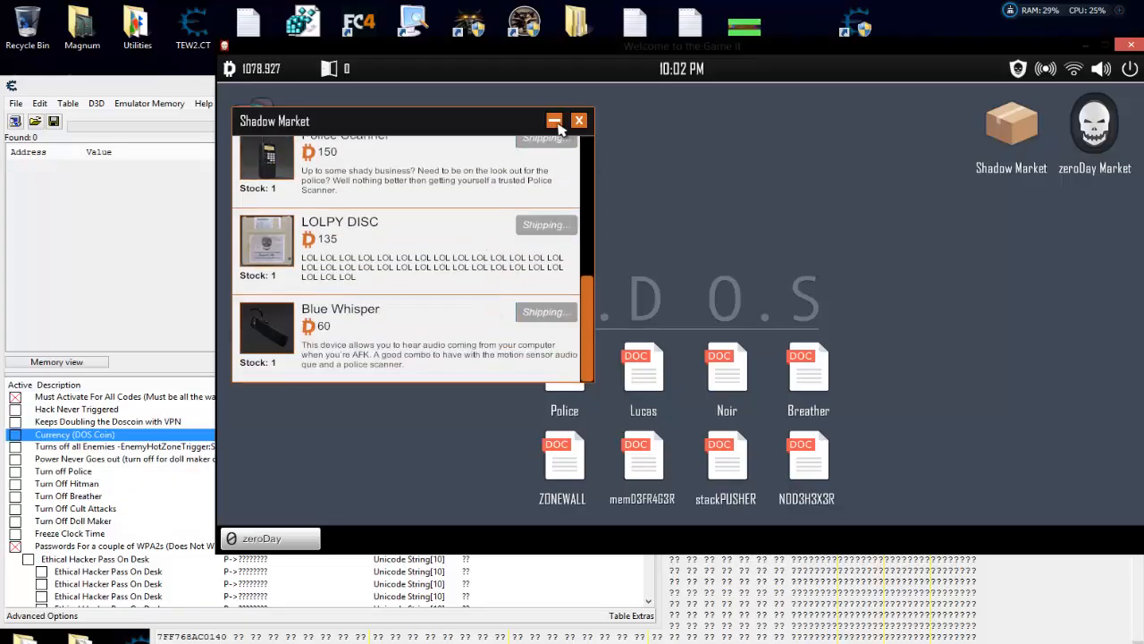
pyautogui.click(554, 120)
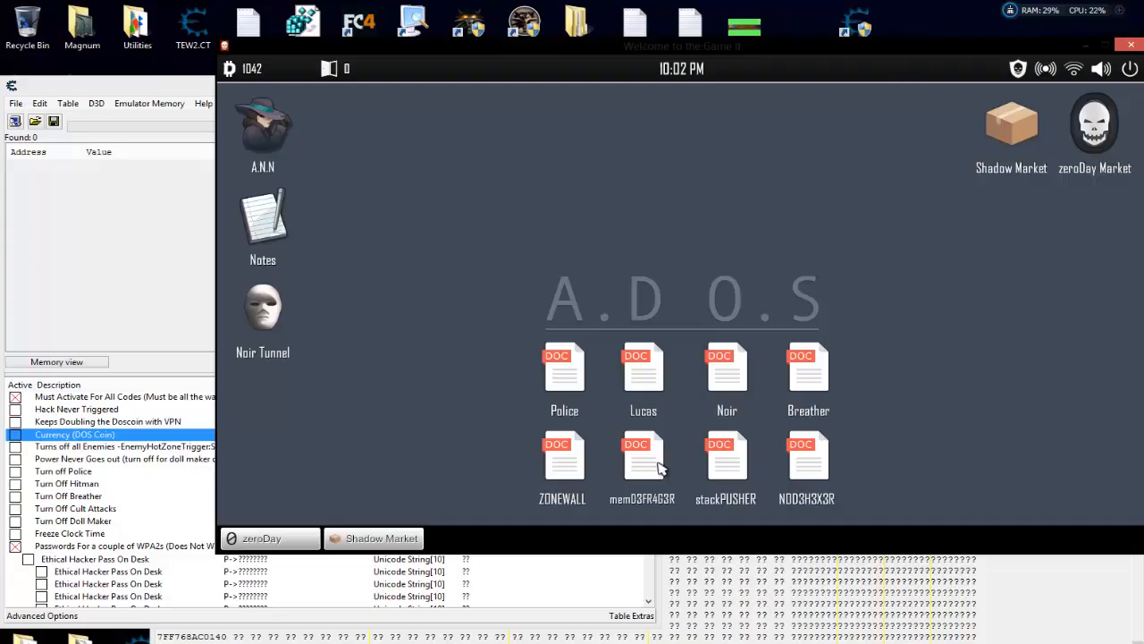
# - Load The Deep Wiki home page in the game's A.N.N browser and return to the Deep Wiki Links entries in Cheat Engine
pyautogui.click(174, 320)
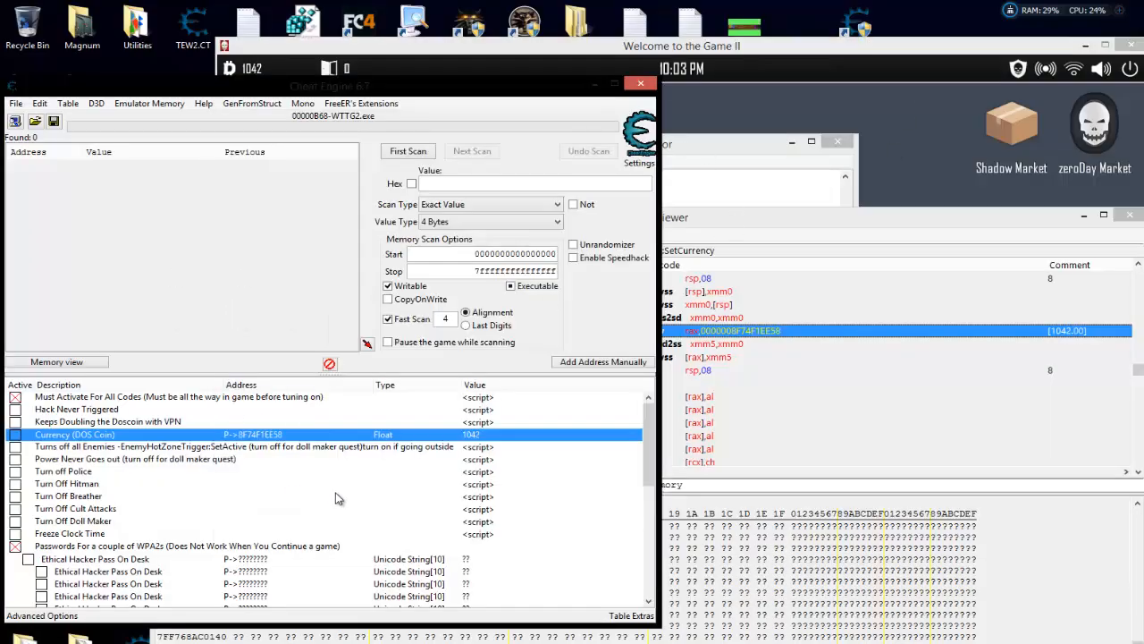
pyautogui.scroll(-10, 338, 498)
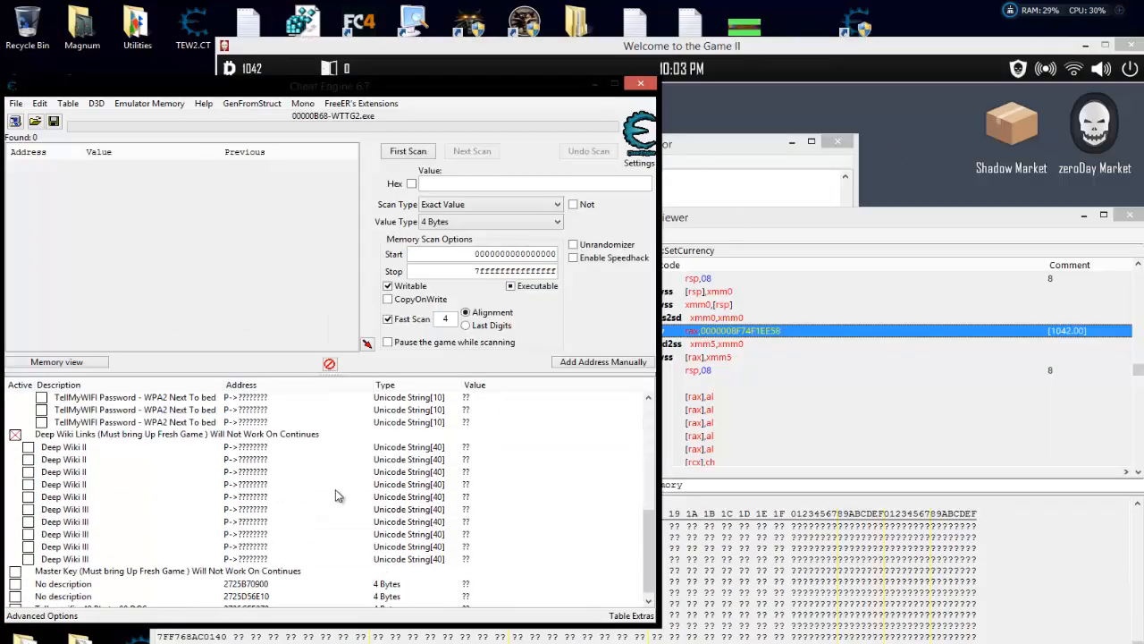
pyautogui.click(874, 124)
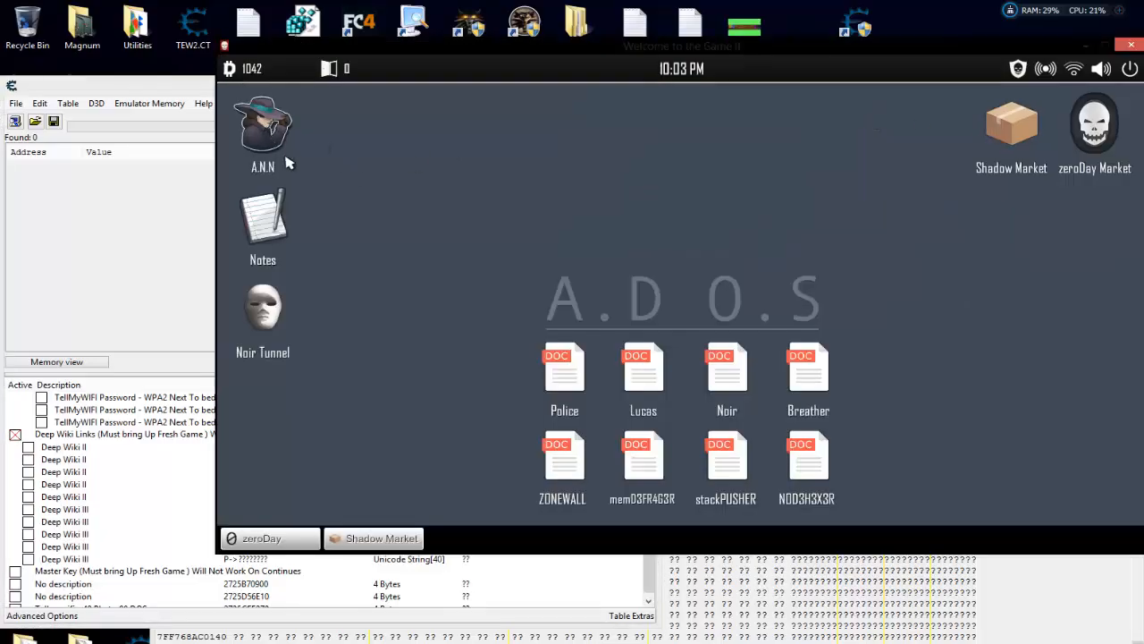
pyautogui.doubleClick(253, 118)
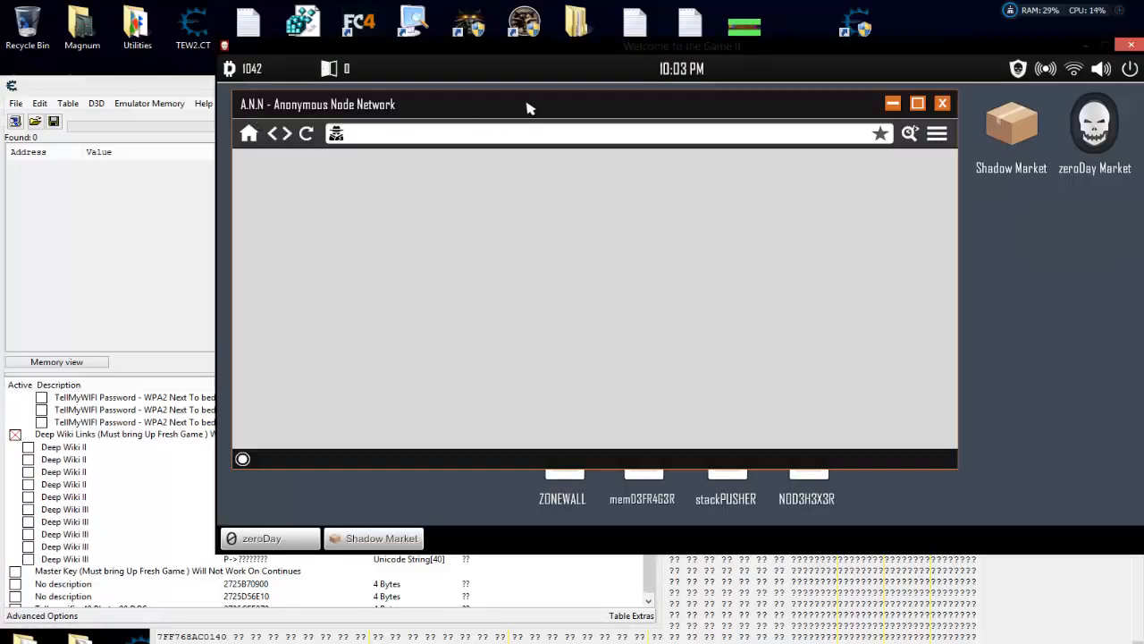
pyautogui.click(249, 133)
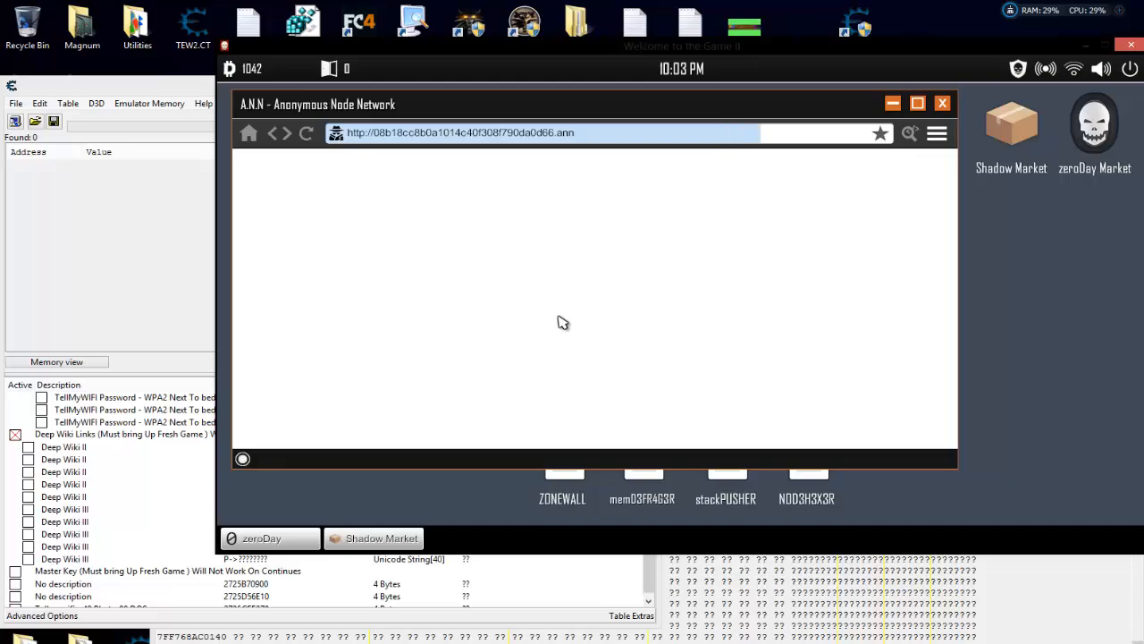
pyautogui.click(910, 132)
pyautogui.click(569, 120)
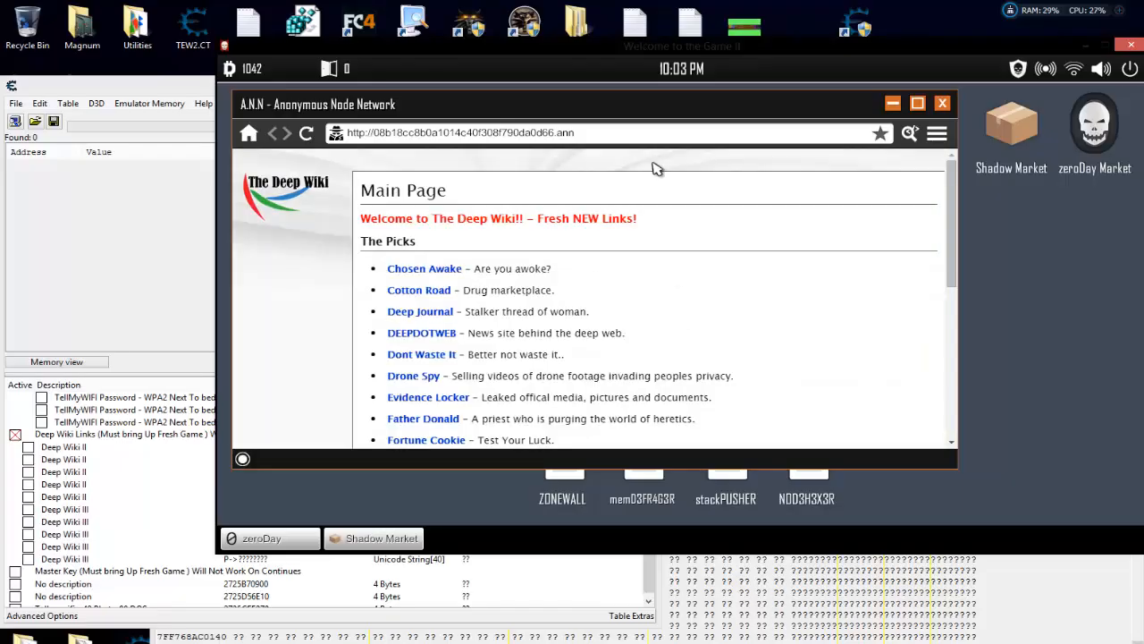
pyautogui.click(200, 199)
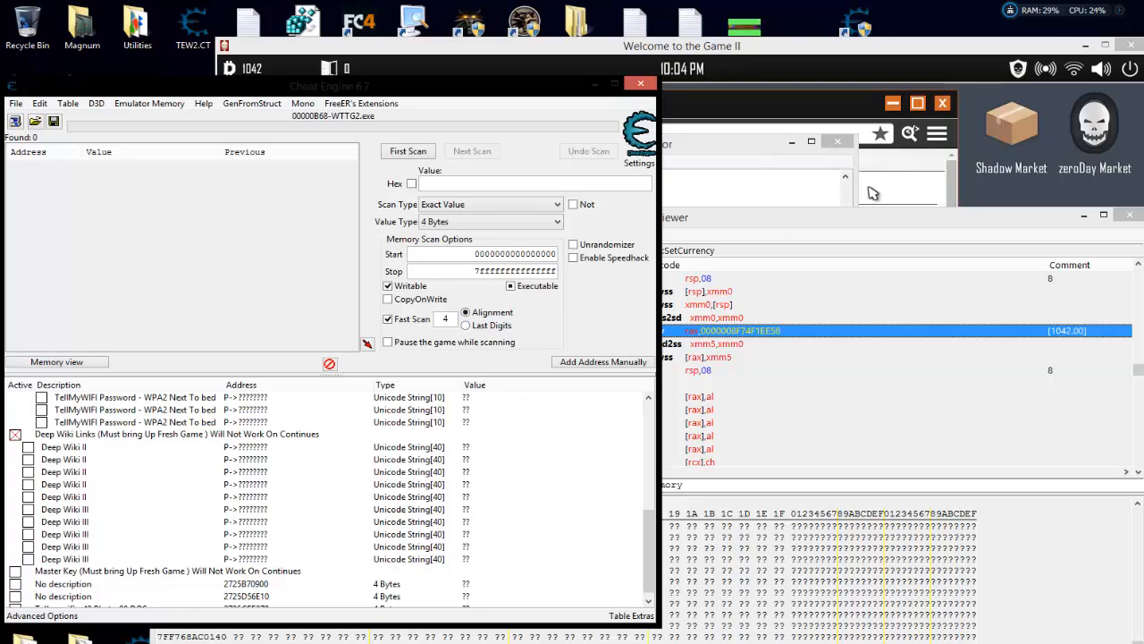
# - Activate the cheats that turn off all enemies, keep the power from going out and turn off the police
pyautogui.scroll(8, 203, 495)
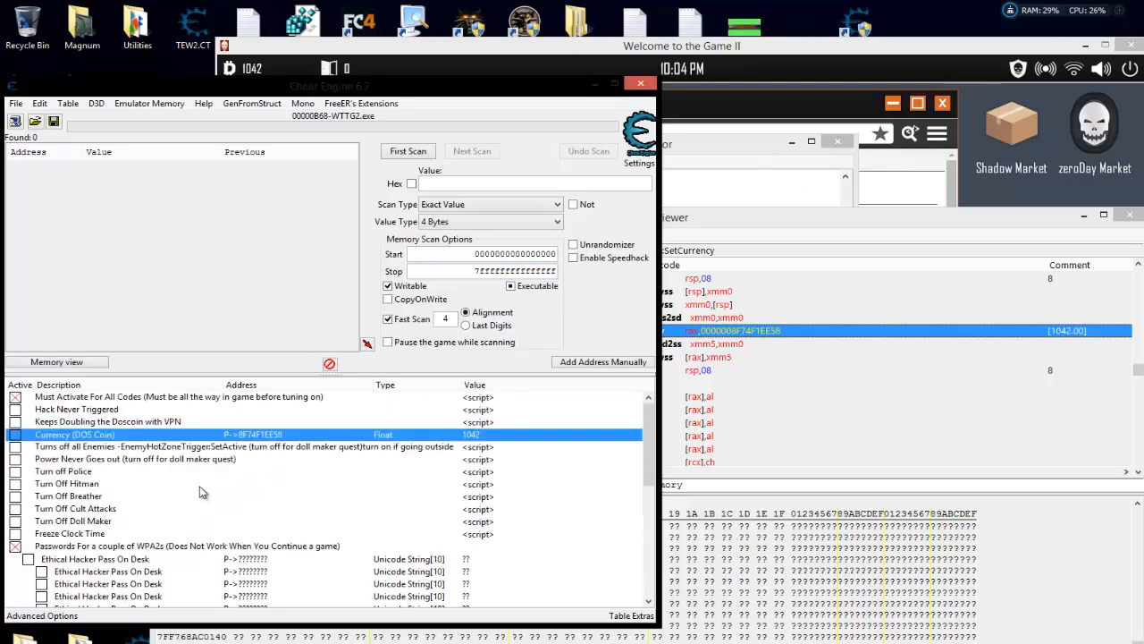
pyautogui.click(15, 446)
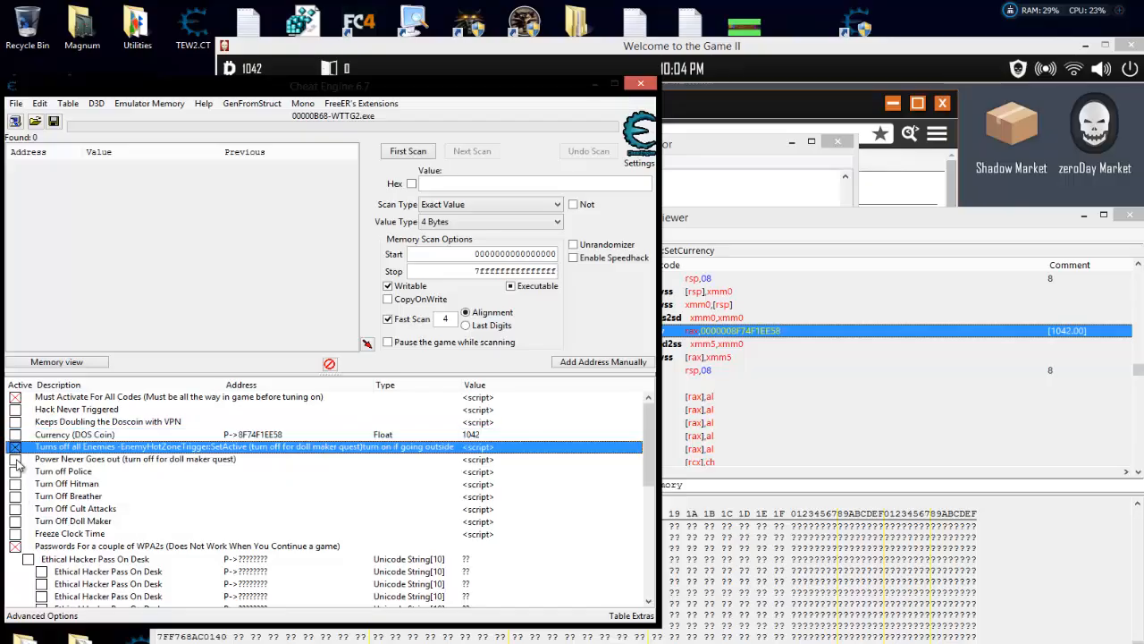
pyautogui.click(15, 459)
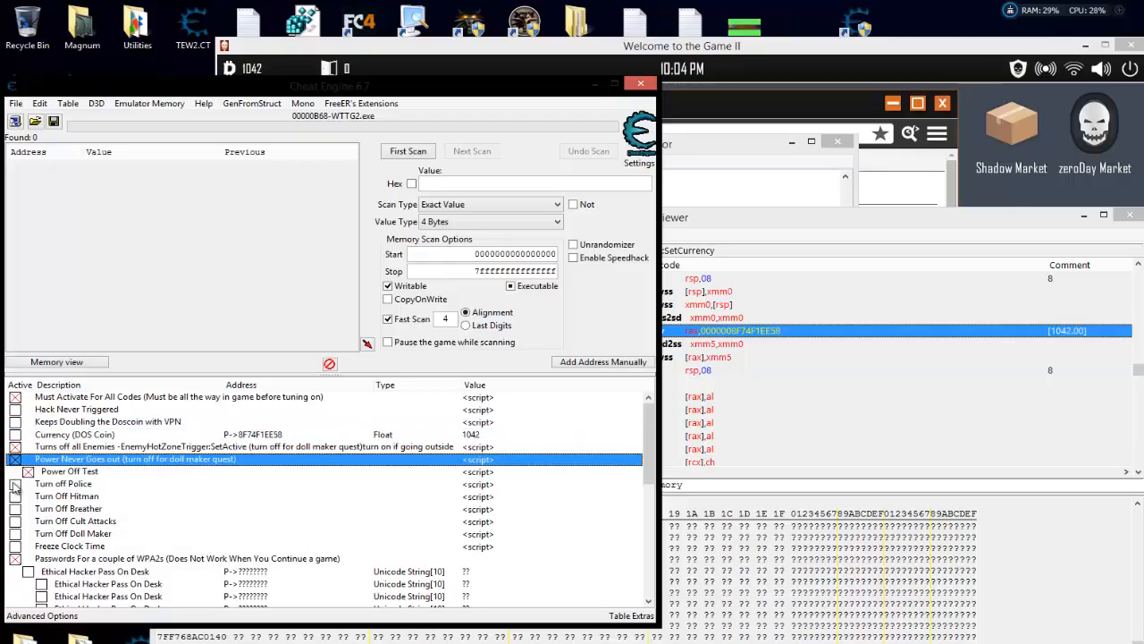
pyautogui.click(15, 483)
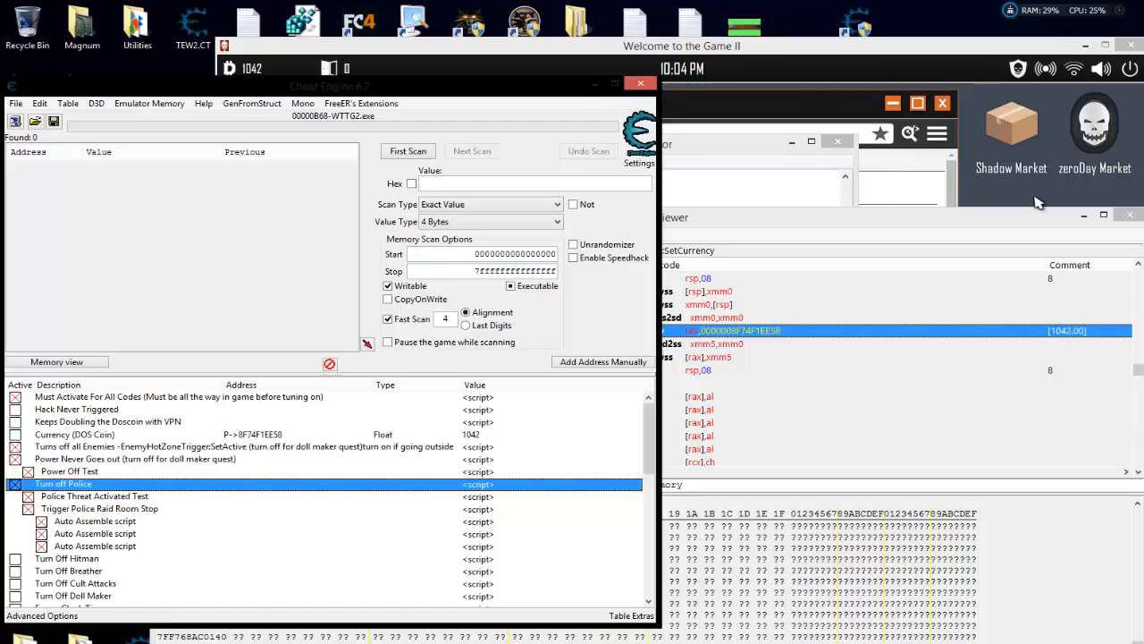
# - Minimize the Memory Viewer, collapse CurrencyManager in the Mono dissector and reposition that window to browse further classes
pyautogui.click(1083, 216)
pyautogui.moveTo(759, 146); pyautogui.dragTo(722, 130)
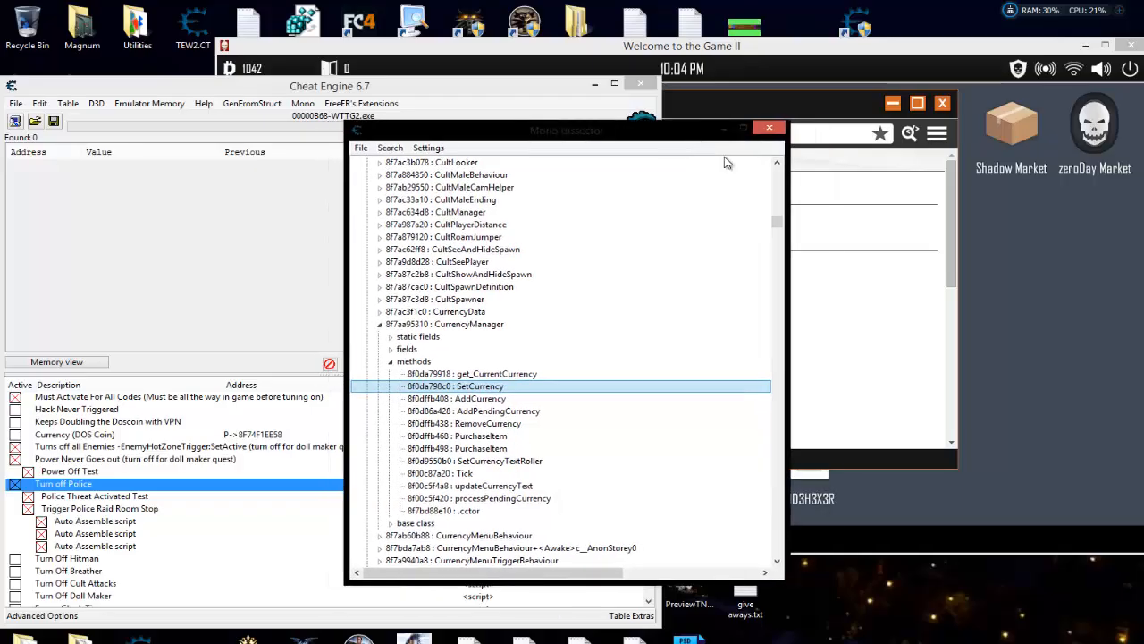
pyautogui.click(390, 362)
pyautogui.click(380, 325)
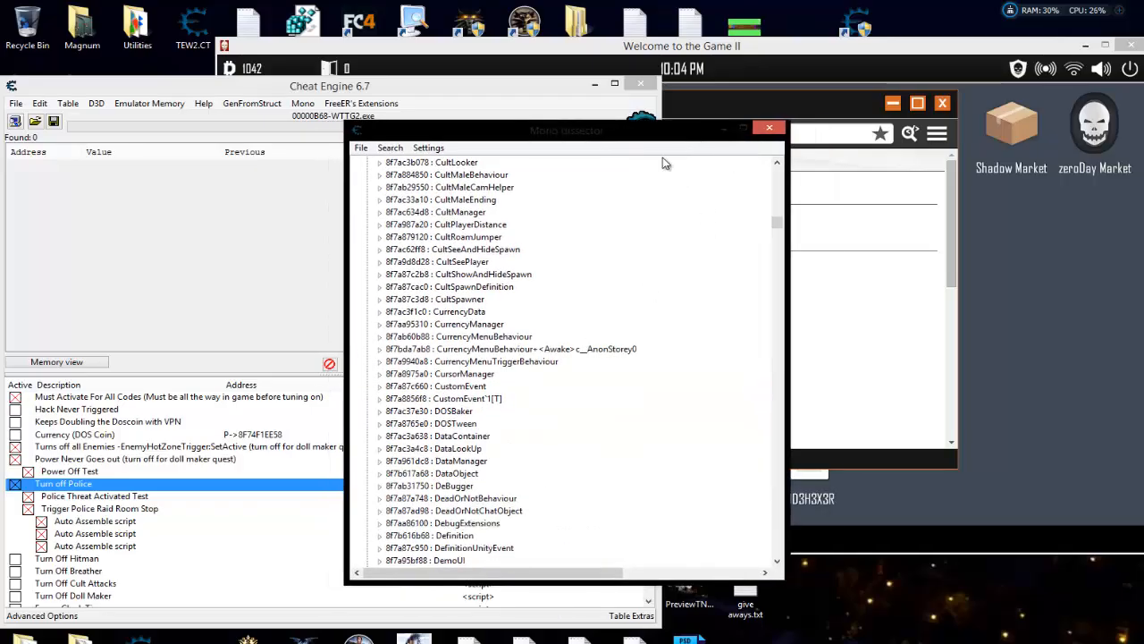
pyautogui.moveTo(642, 141); pyautogui.dragTo(767, 154)
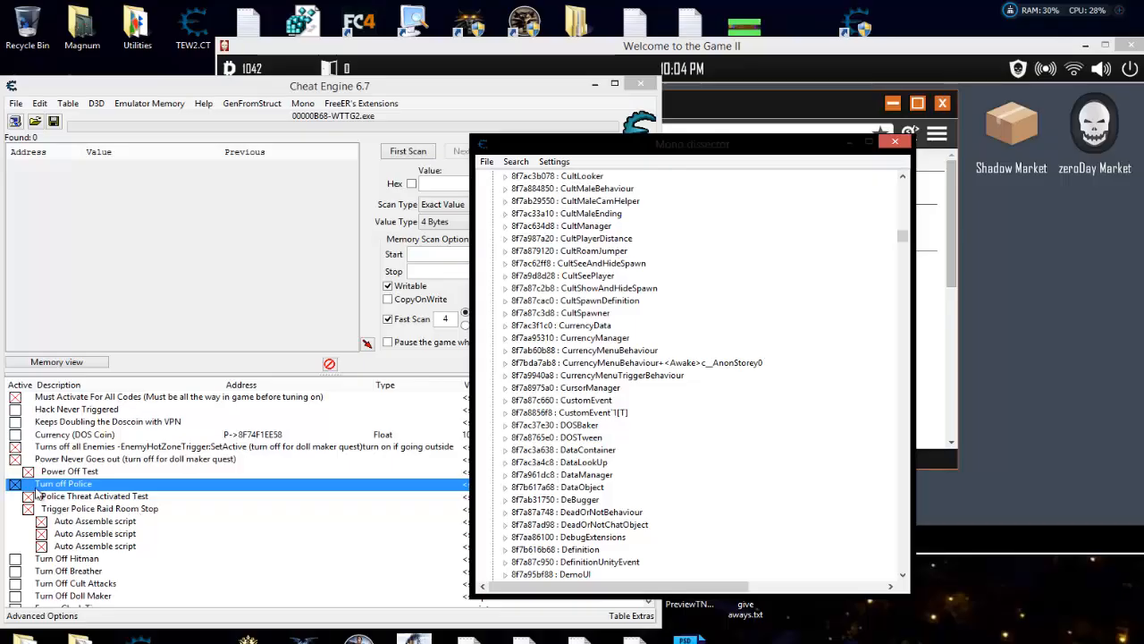
pyautogui.moveTo(653, 150); pyautogui.dragTo(638, 121)
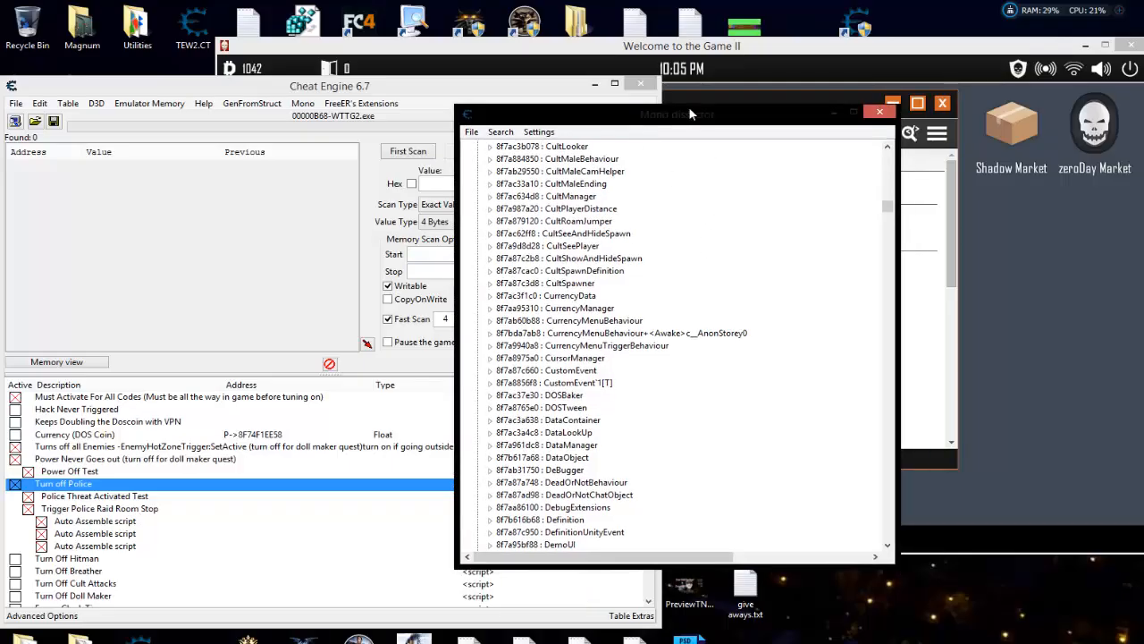
pyautogui.scroll(-15, 638, 284)
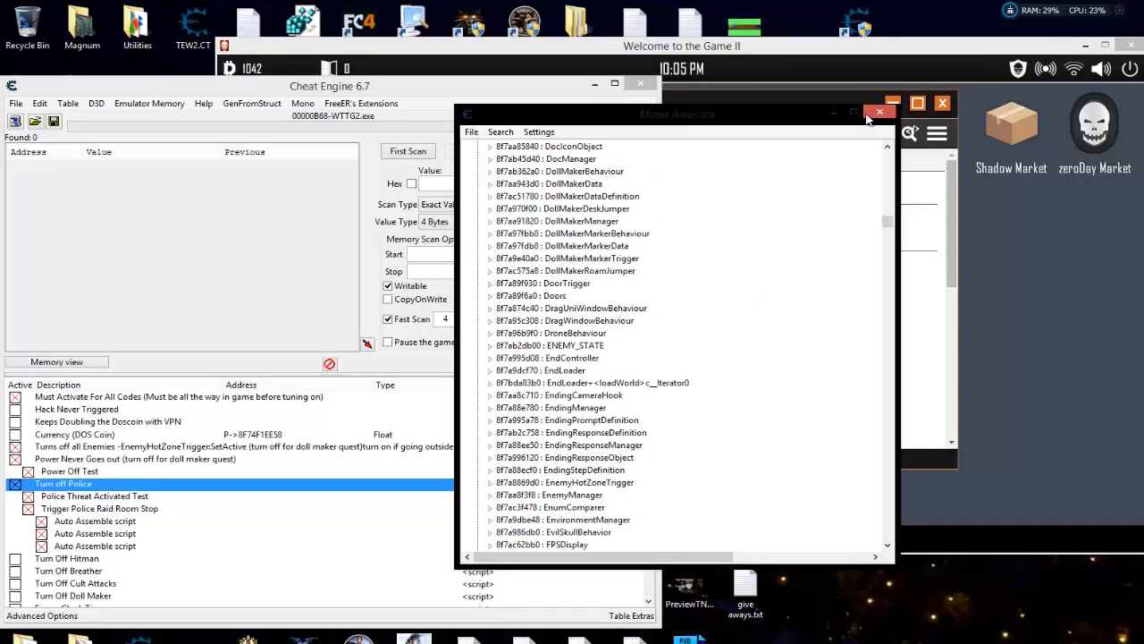
# - Switch to the game, reopen the zeroDay Market and buy the skyBREAK WPA and WPA2 libraries
pyautogui.moveTo(777, 119); pyautogui.dragTo(535, 154)
pyautogui.click(799, 115)
pyautogui.moveTo(799, 114); pyautogui.dragTo(771, 166)
pyautogui.doubleClick(1096, 116)
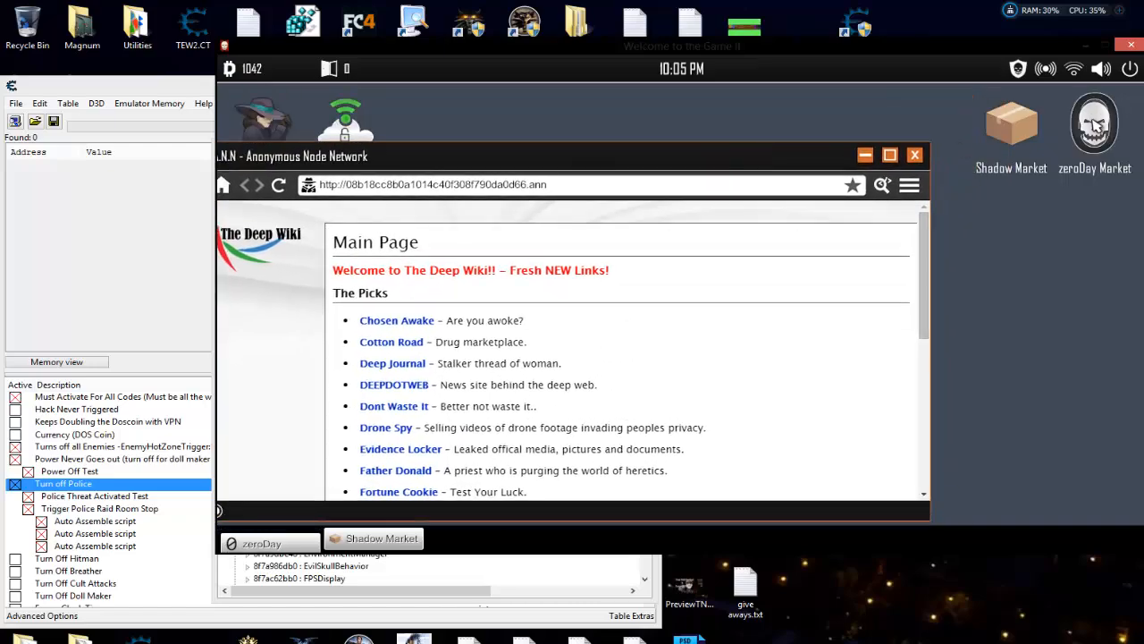
pyautogui.scroll(1, 957, 234)
pyautogui.scroll(4, 956, 234)
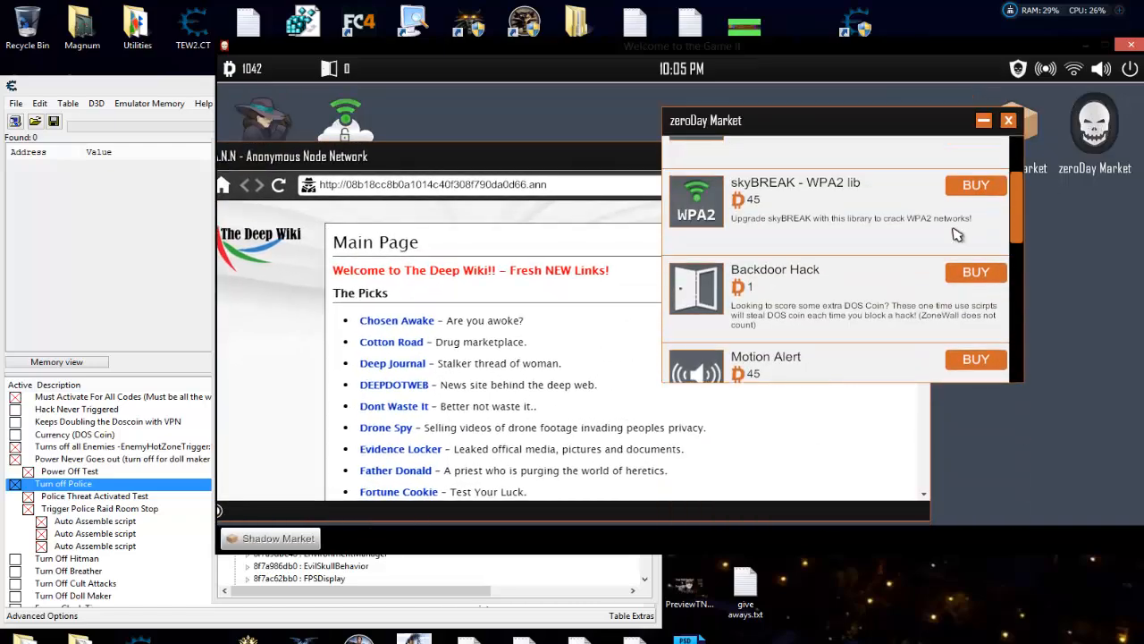
pyautogui.click(990, 213)
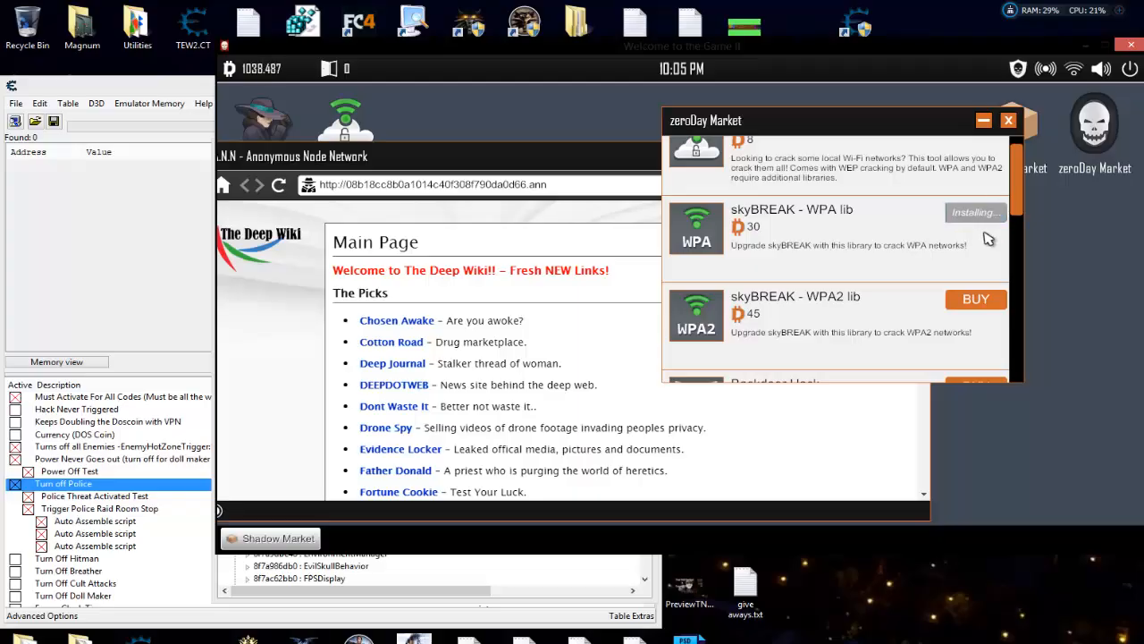
pyautogui.click(976, 300)
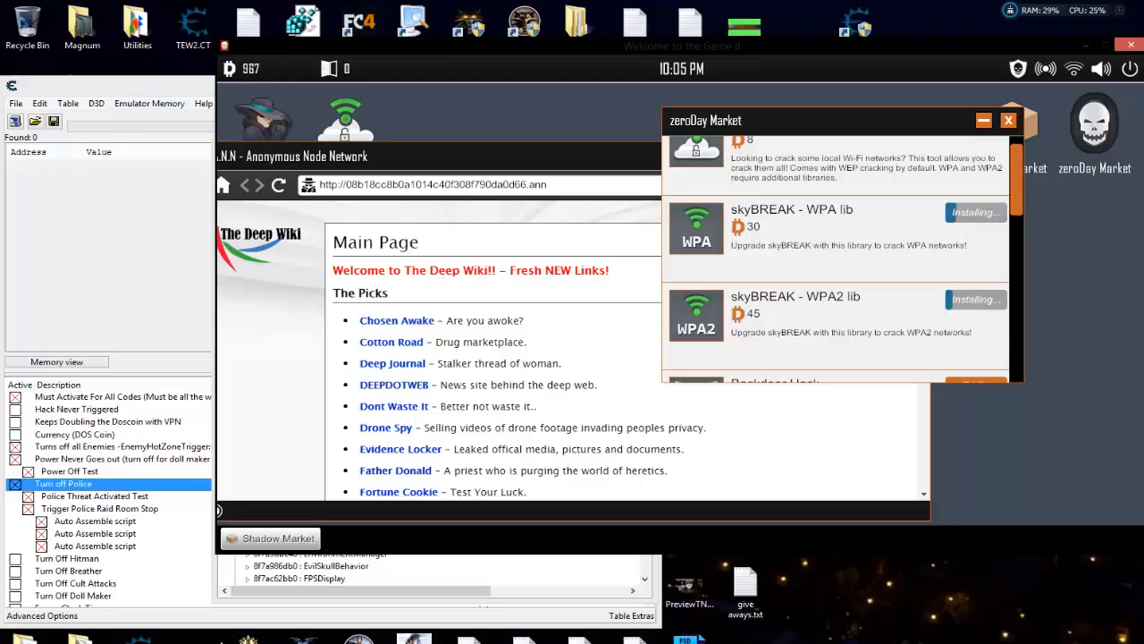
# - Return to Cheat Engine, close the Memory Viewer and move the Mono dissector off the scan settings
pyautogui.hotkey('alt', 'Tab')
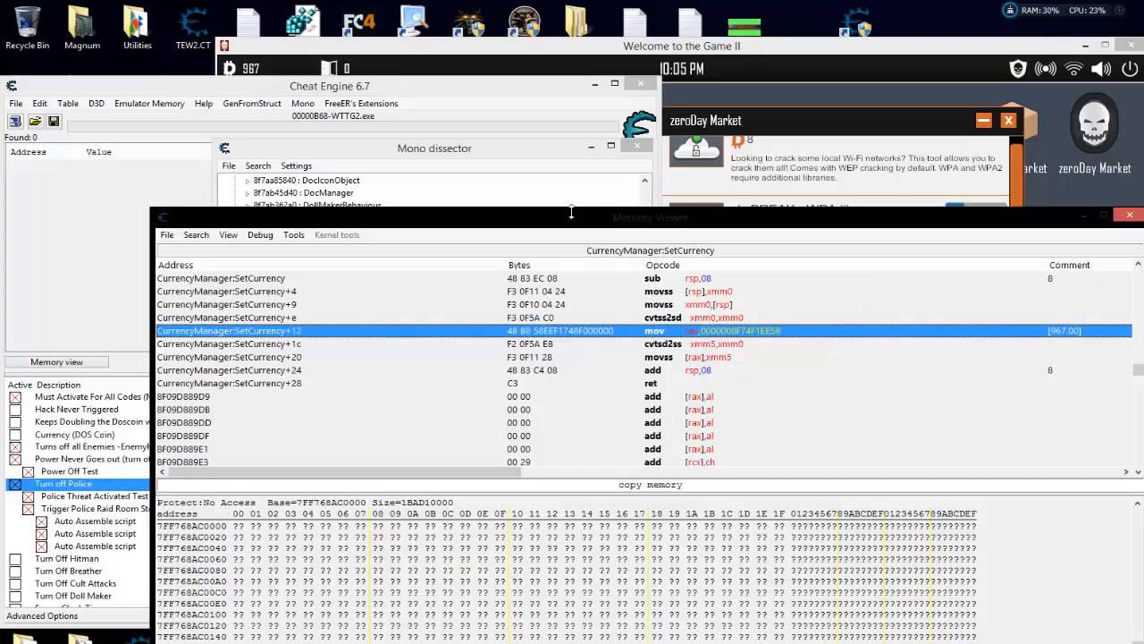
pyautogui.click(1131, 215)
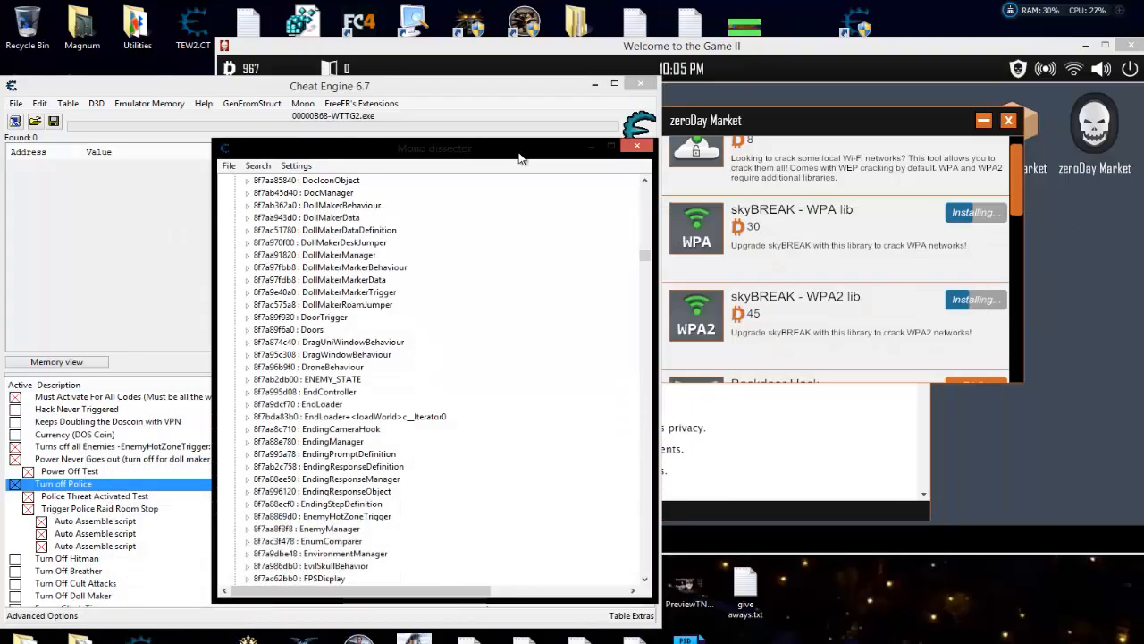
pyautogui.moveTo(523, 150); pyautogui.dragTo(776, 127)
# - Look through the Mono dissector's class list and select the Assembly-CSharp assembly that contains it
pyautogui.scroll(-20, 715, 313)
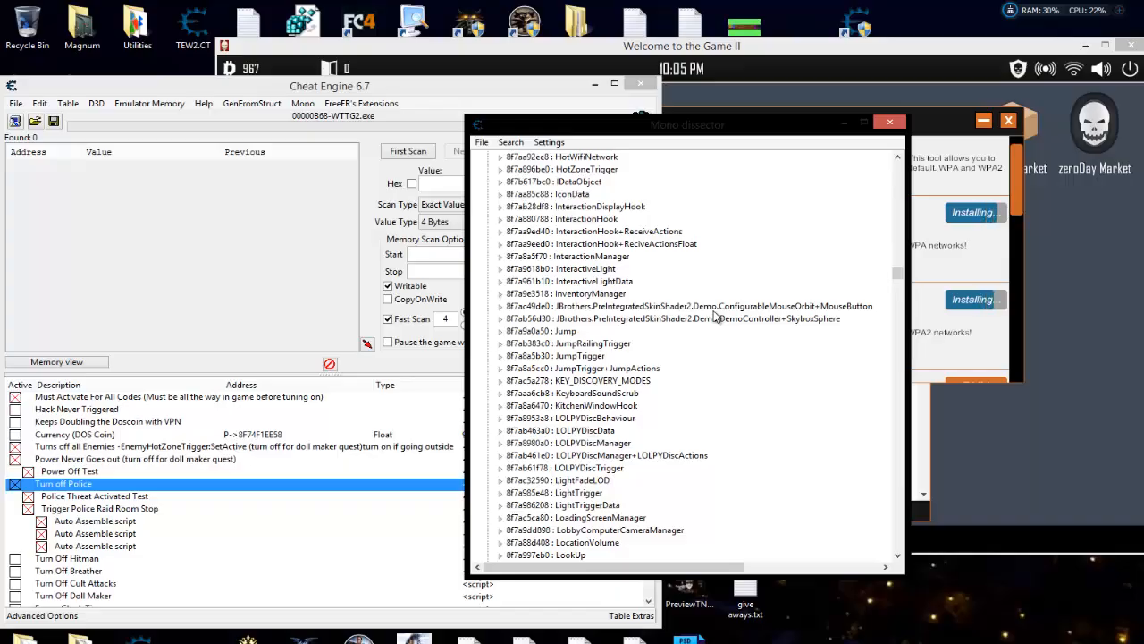
pyautogui.scroll(-10, 715, 312)
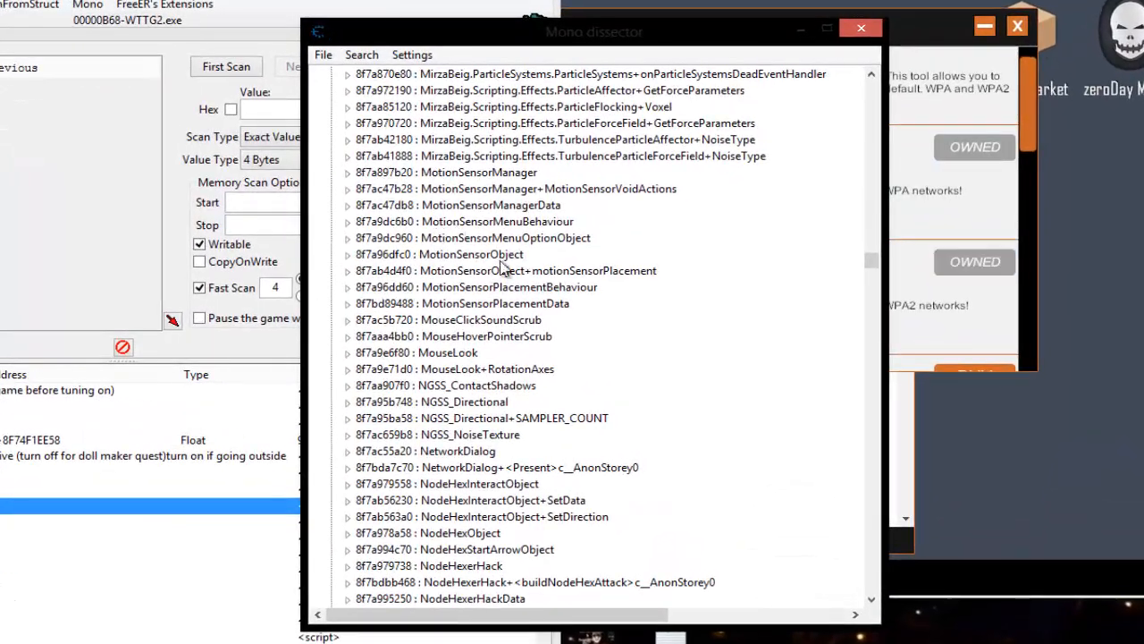
pyautogui.scroll(10, 569, 255)
pyautogui.scroll(20, 532, 240)
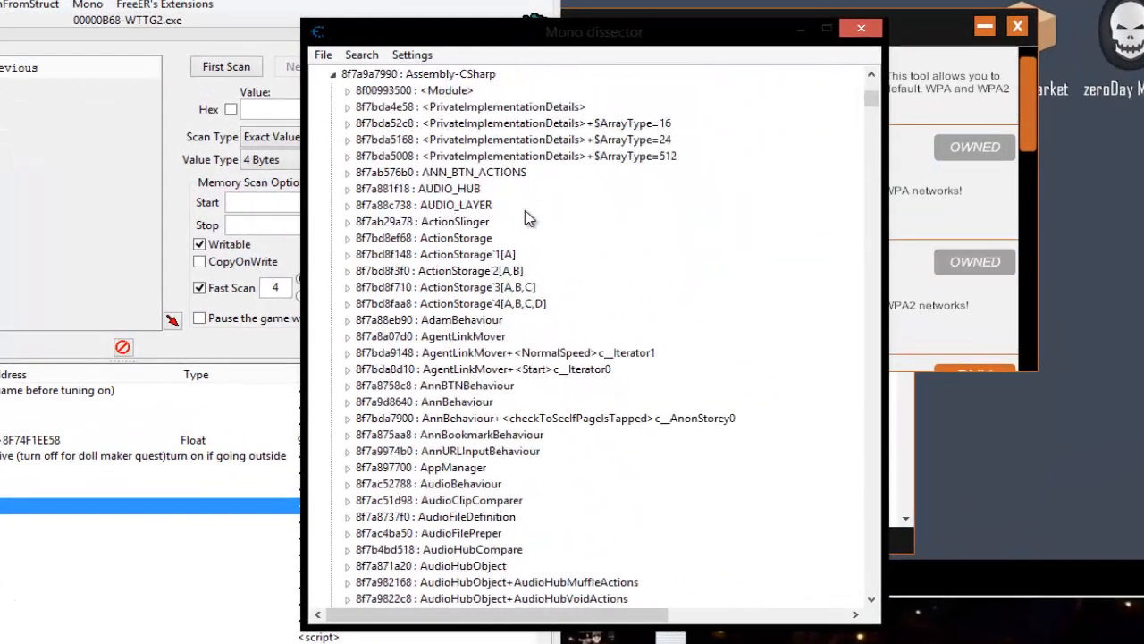
pyautogui.click(487, 320)
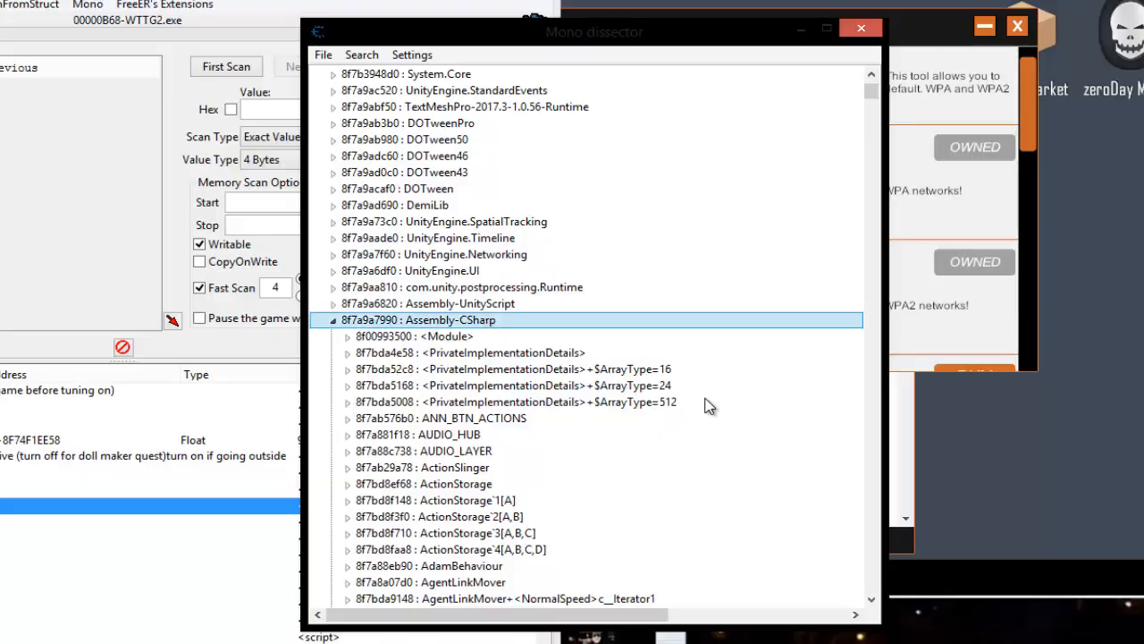
pyautogui.scroll(-1, 706, 403)
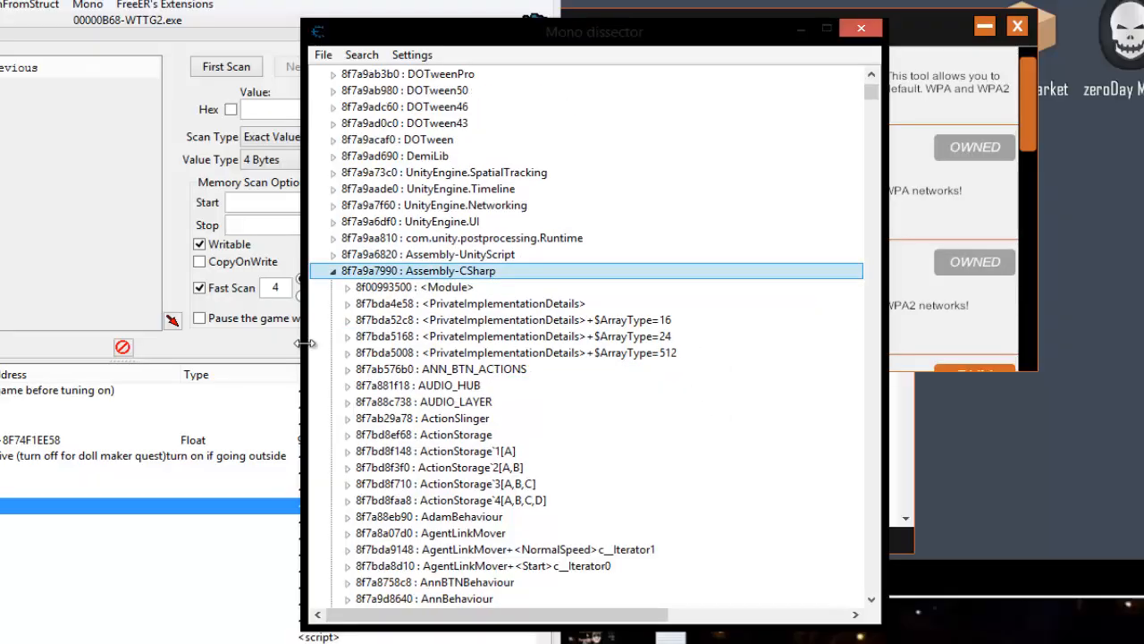
pyautogui.hotkey('ctrl', 'f')
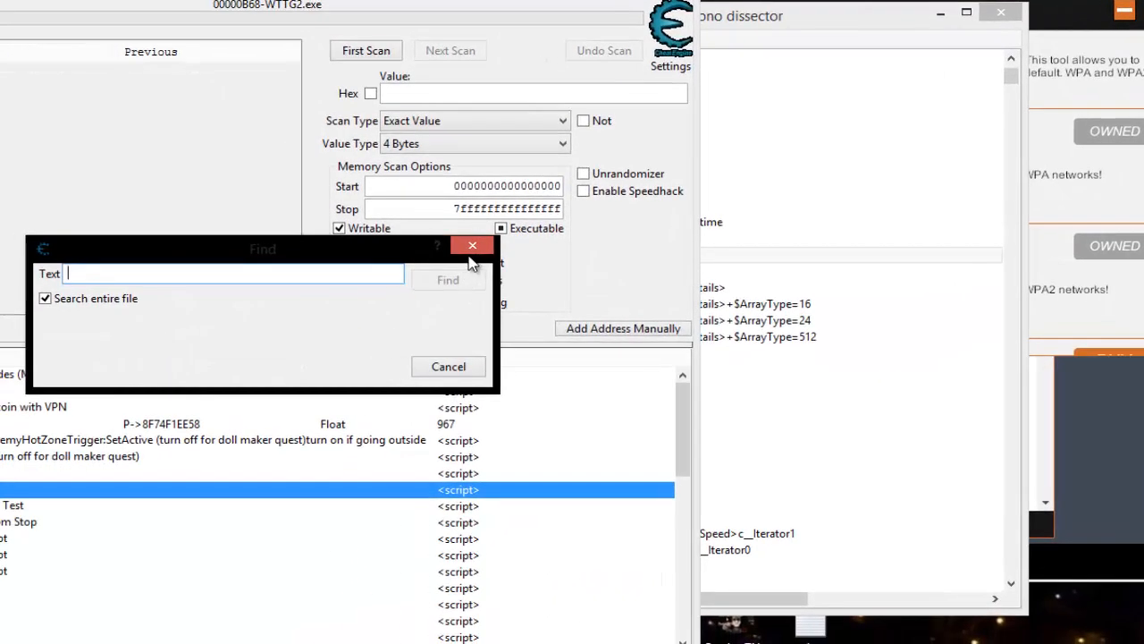
pyautogui.click(473, 247)
# - Find the WikiSiteData class in Assembly-CSharp and expand it
pyautogui.scroll(-10, 617, 345)
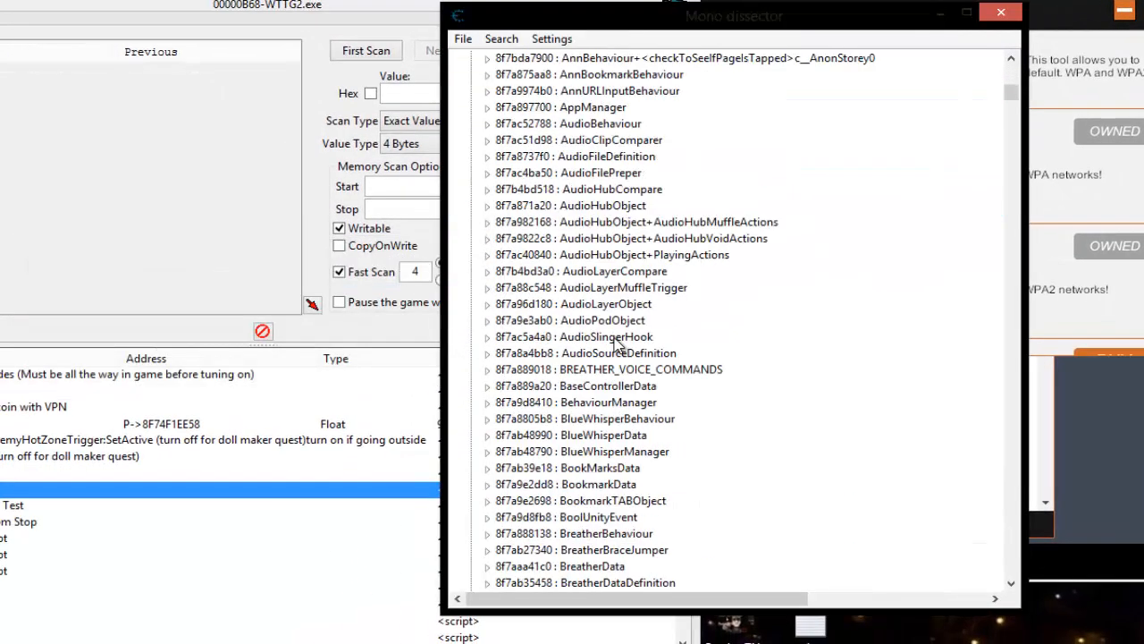
pyautogui.scroll(-20, 617, 344)
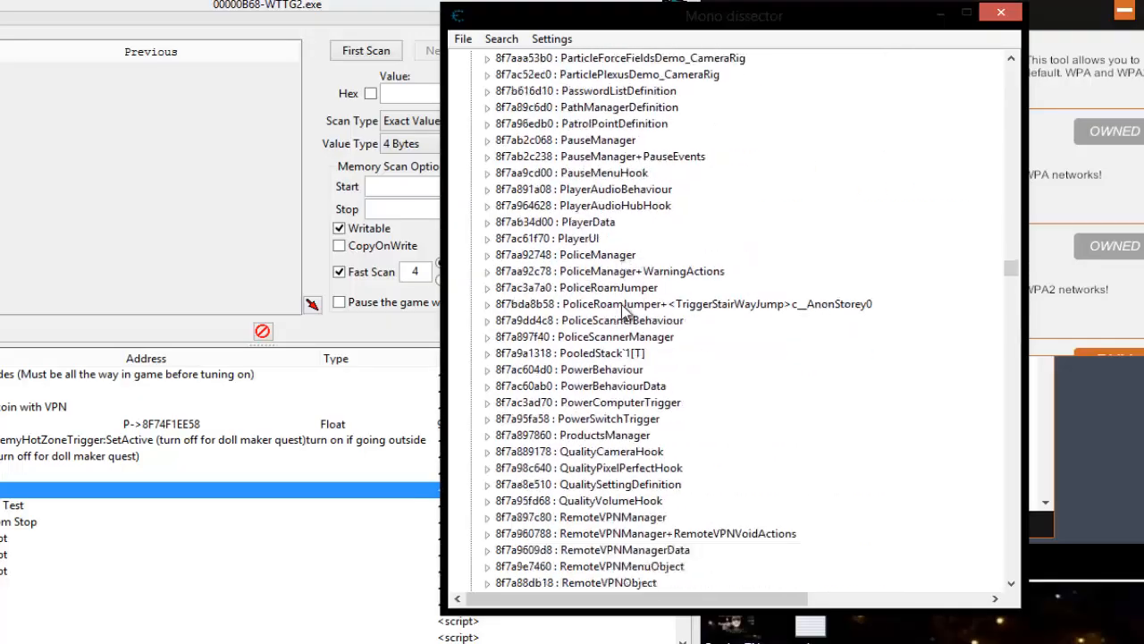
pyautogui.scroll(-15, 624, 311)
pyautogui.scroll(-20, 624, 311)
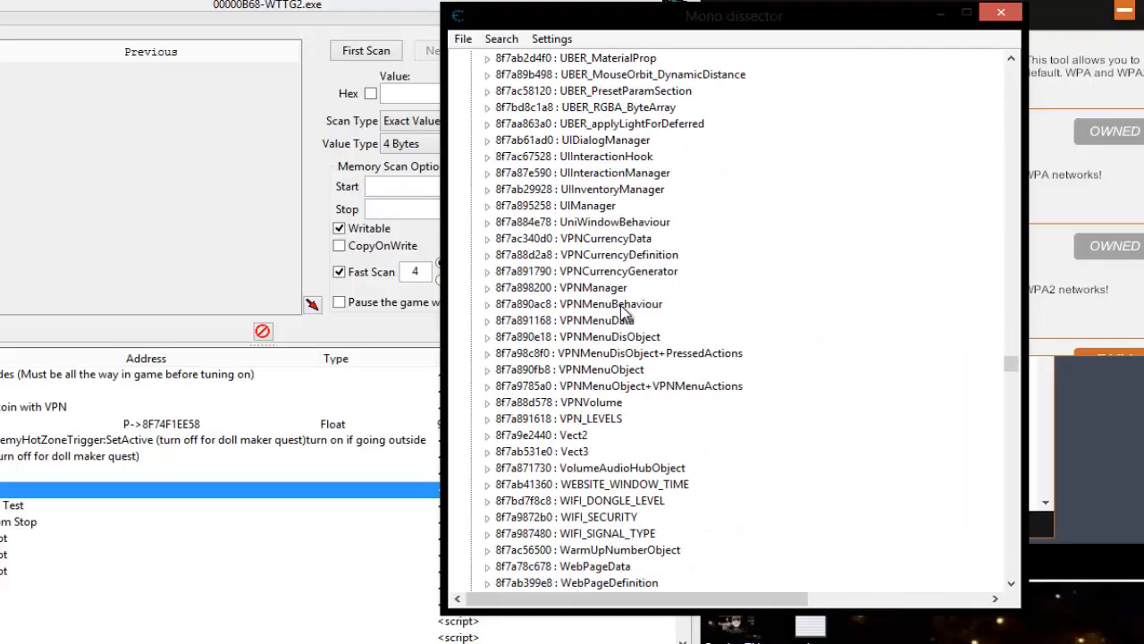
pyautogui.scroll(9, 624, 311)
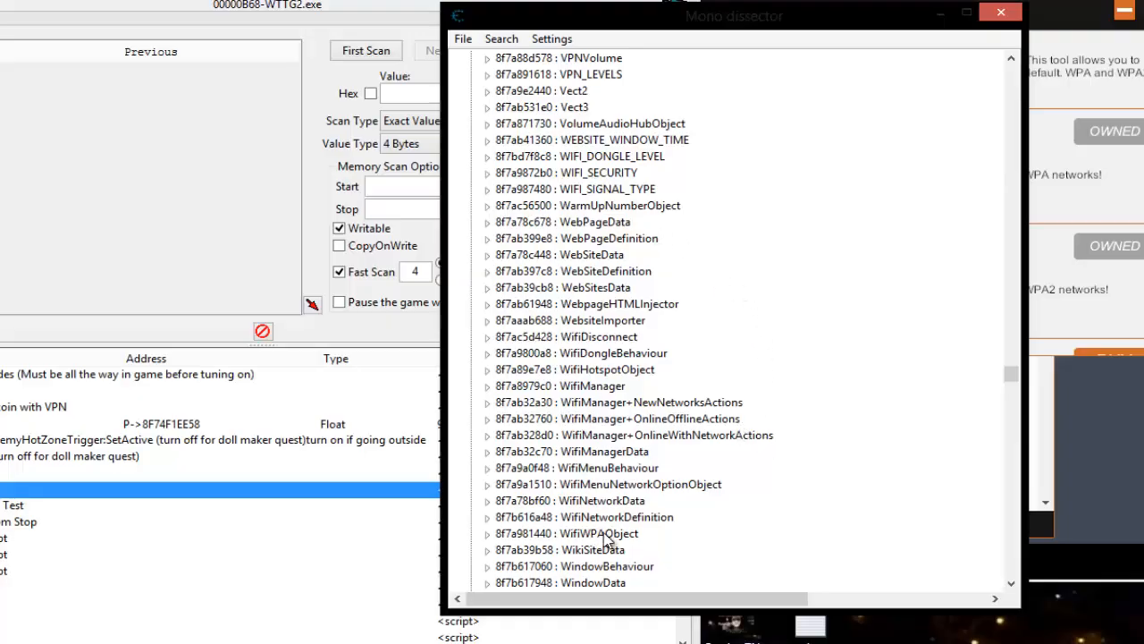
pyautogui.scroll(-3, 659, 511)
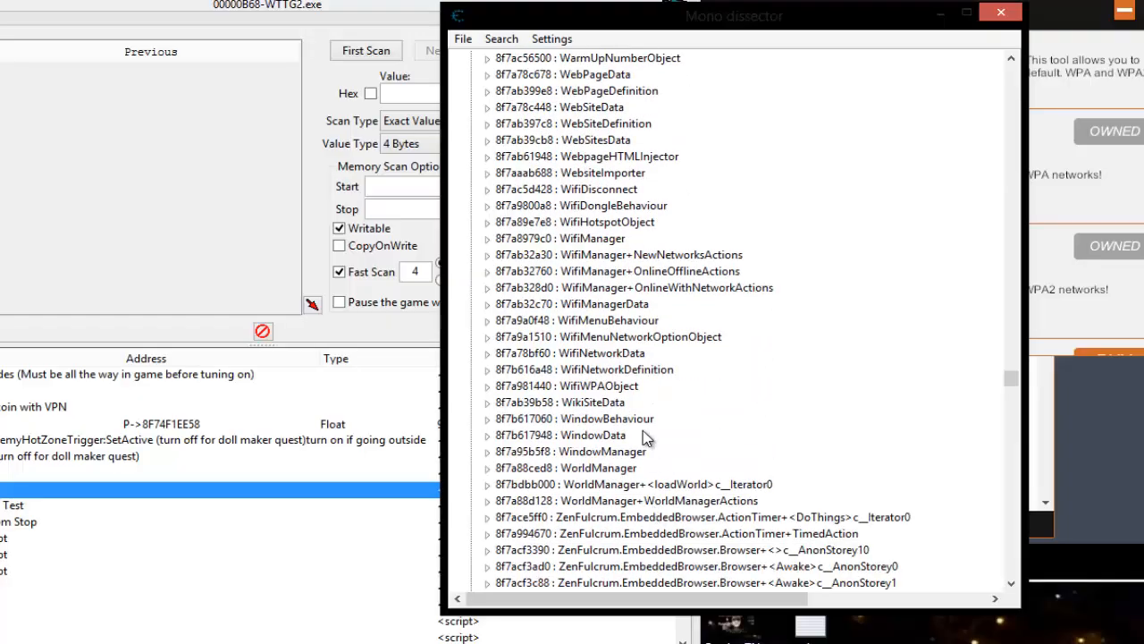
pyautogui.click(582, 404)
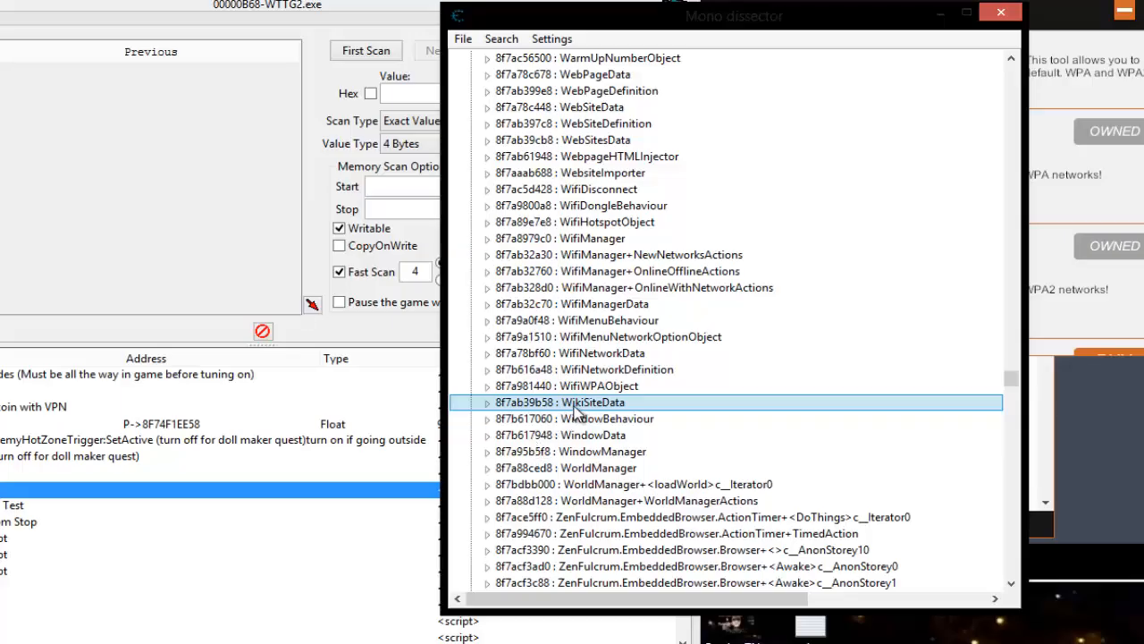
pyautogui.click(488, 403)
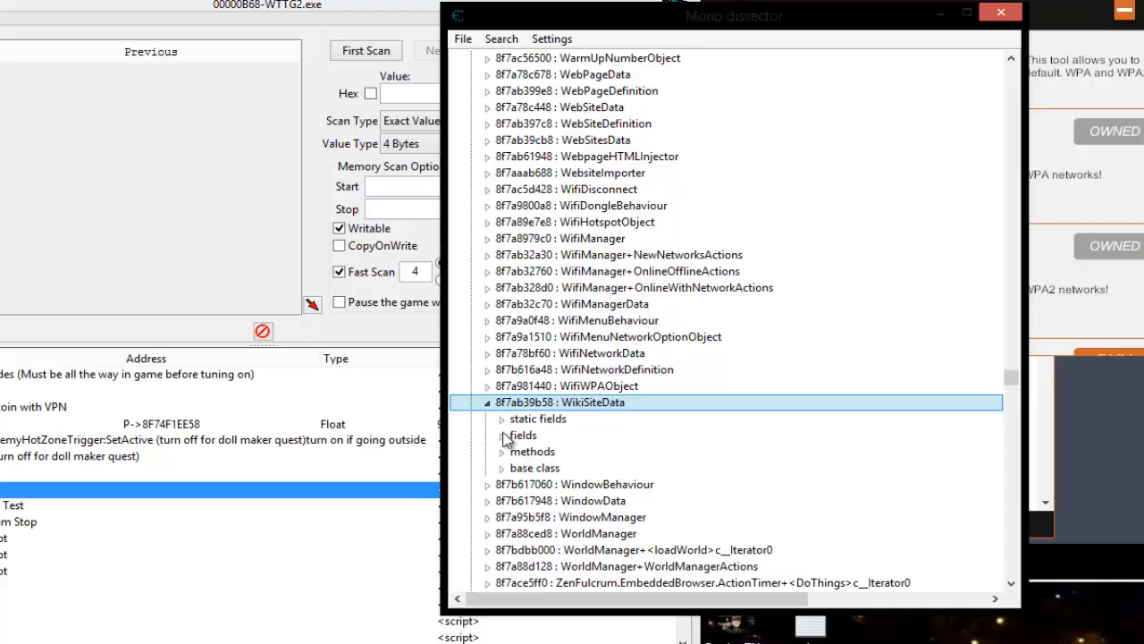
# - Expand WikiSiteData's fields and methods and examine set_Wikis, get_WikiSites, set_WikiSites and get_PickedSiteToHoldSecondWiki
pyautogui.click(502, 435)
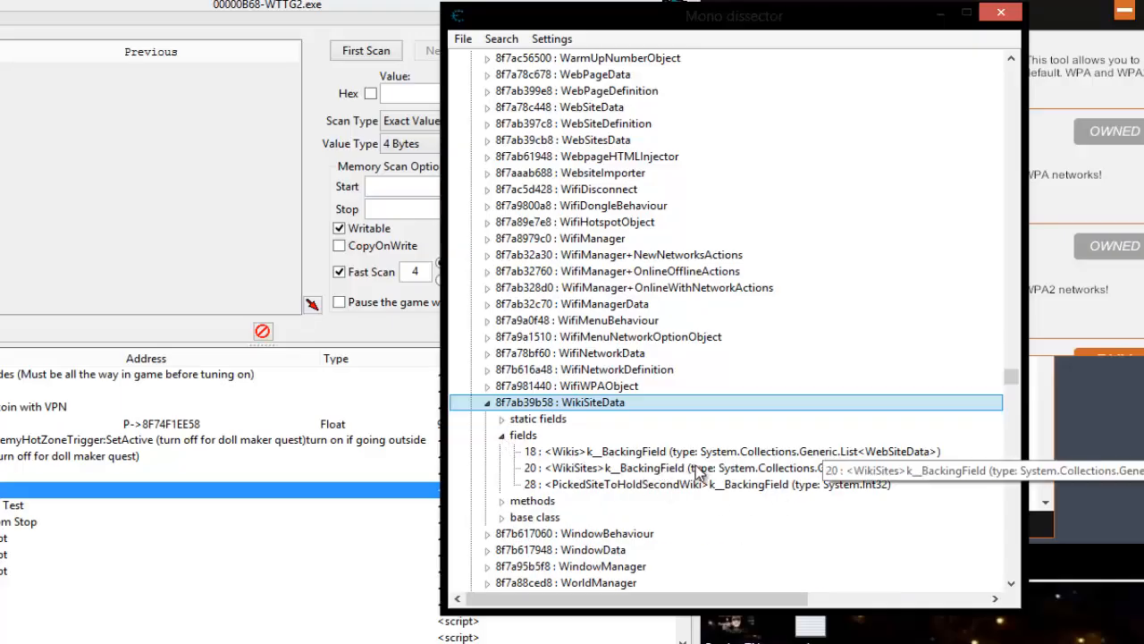
pyautogui.click(504, 502)
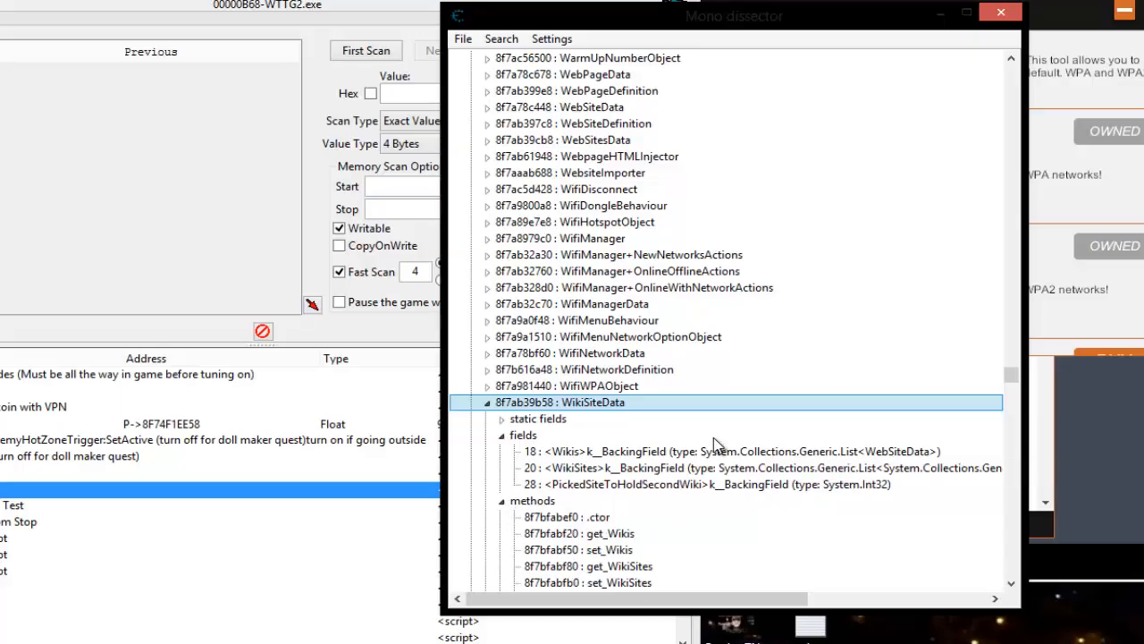
pyautogui.scroll(-4, 697, 479)
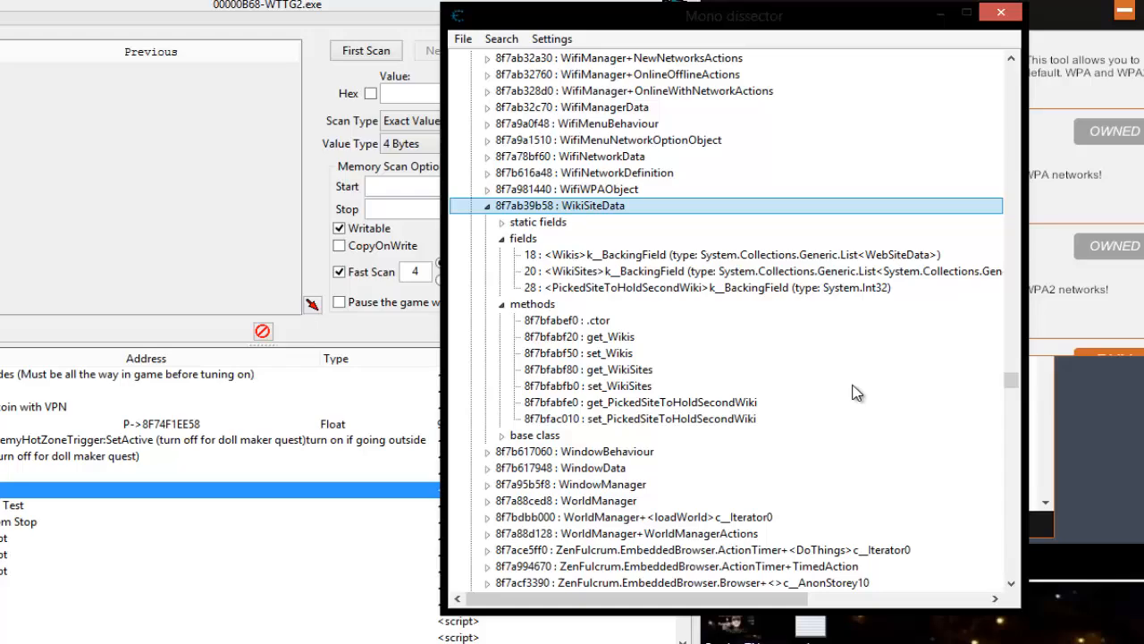
pyautogui.click(633, 351)
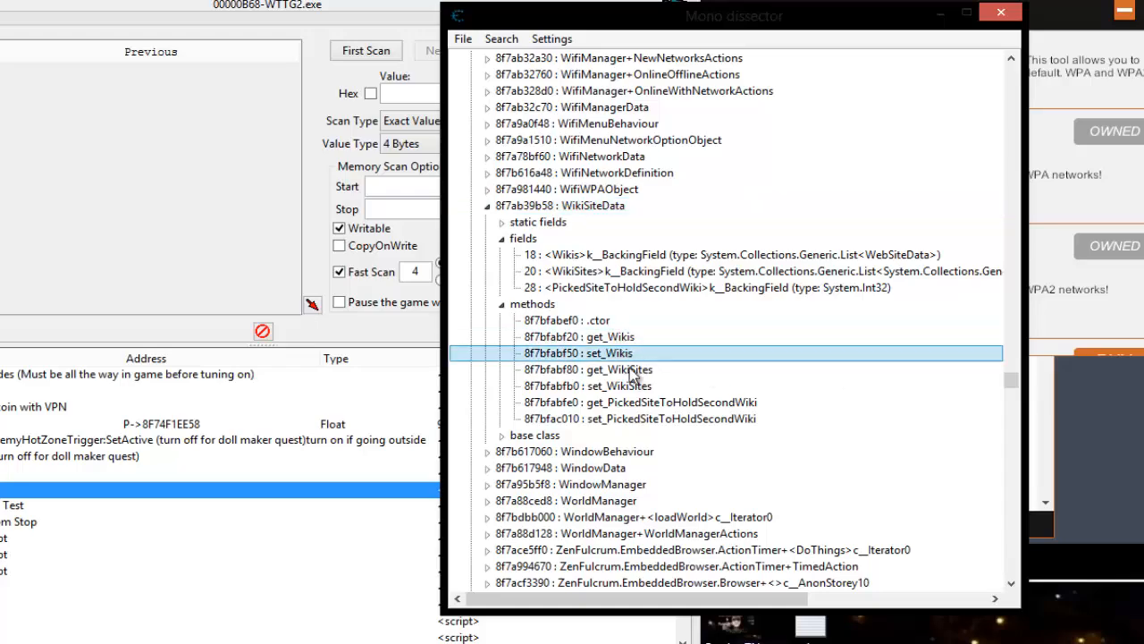
pyautogui.click(632, 372)
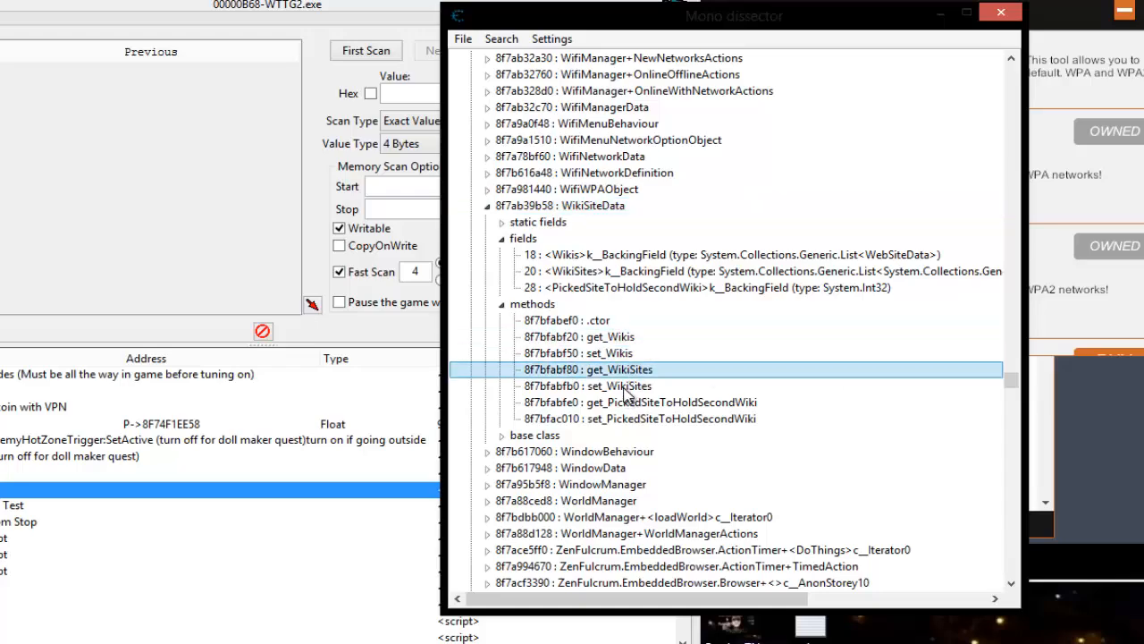
pyautogui.click(626, 388)
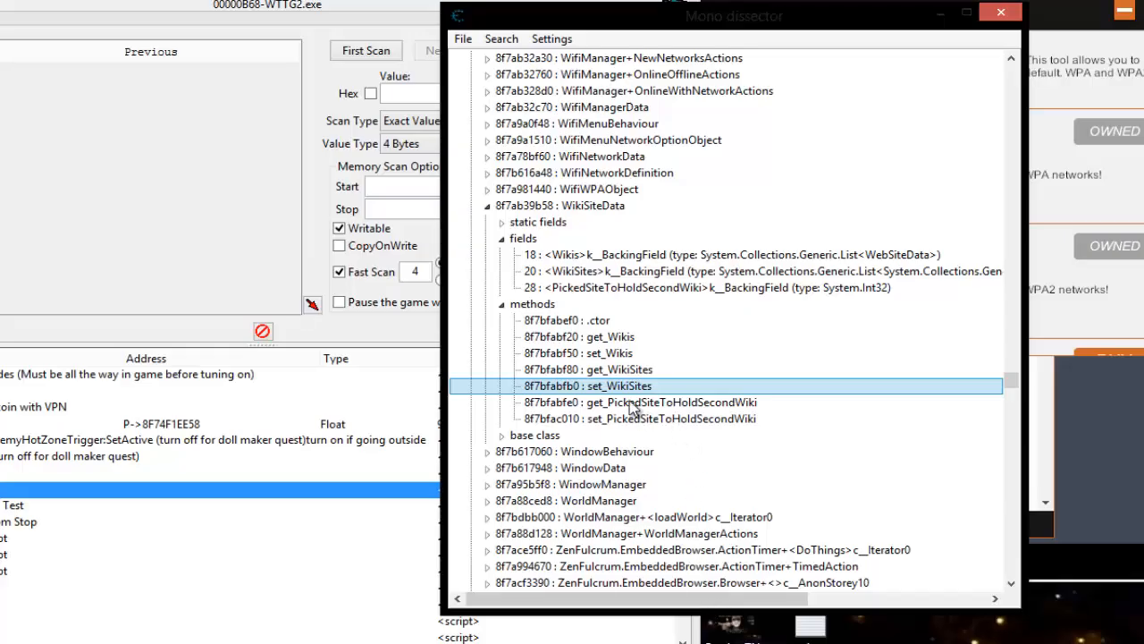
pyautogui.click(633, 404)
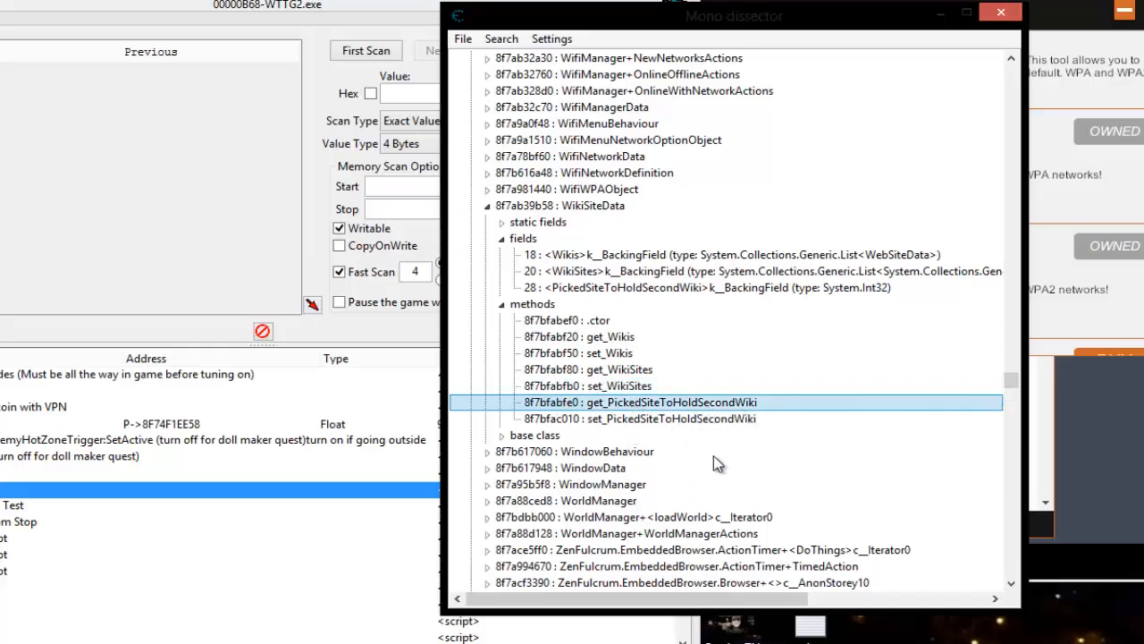
# - Examine WikiSiteData's getter and setter methods for Wikis, WikiSites and PickedSiteToHoldSecondWiki, together with its PickedSiteToHoldSecondWiki field
pyautogui.click(699, 420)
pyautogui.click(613, 368)
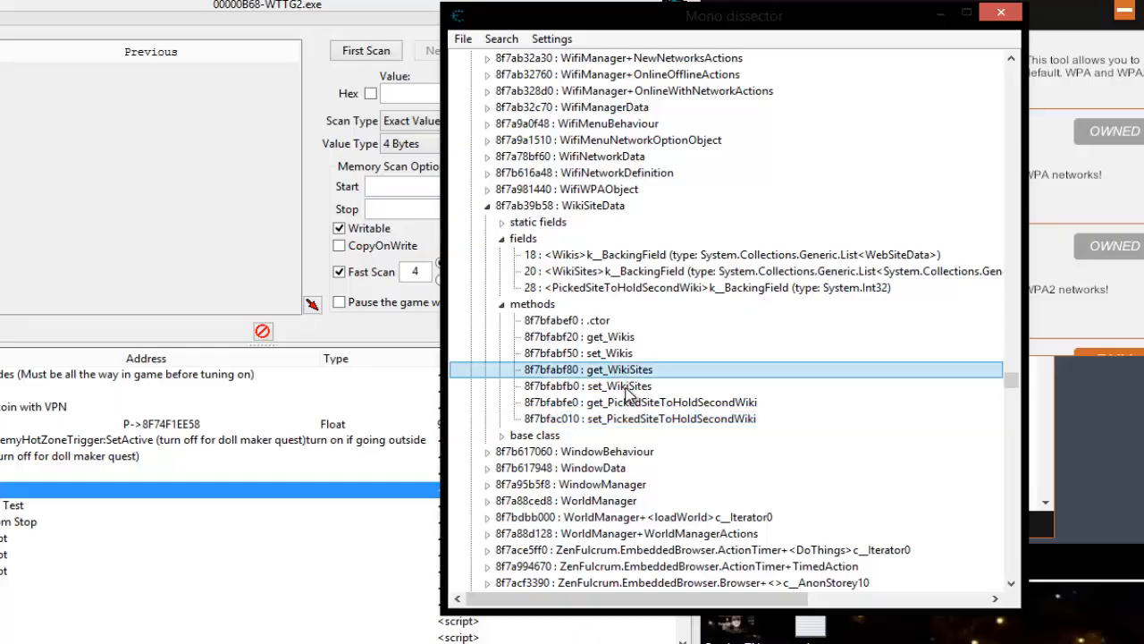
pyautogui.click(628, 387)
pyautogui.click(627, 355)
pyautogui.click(620, 340)
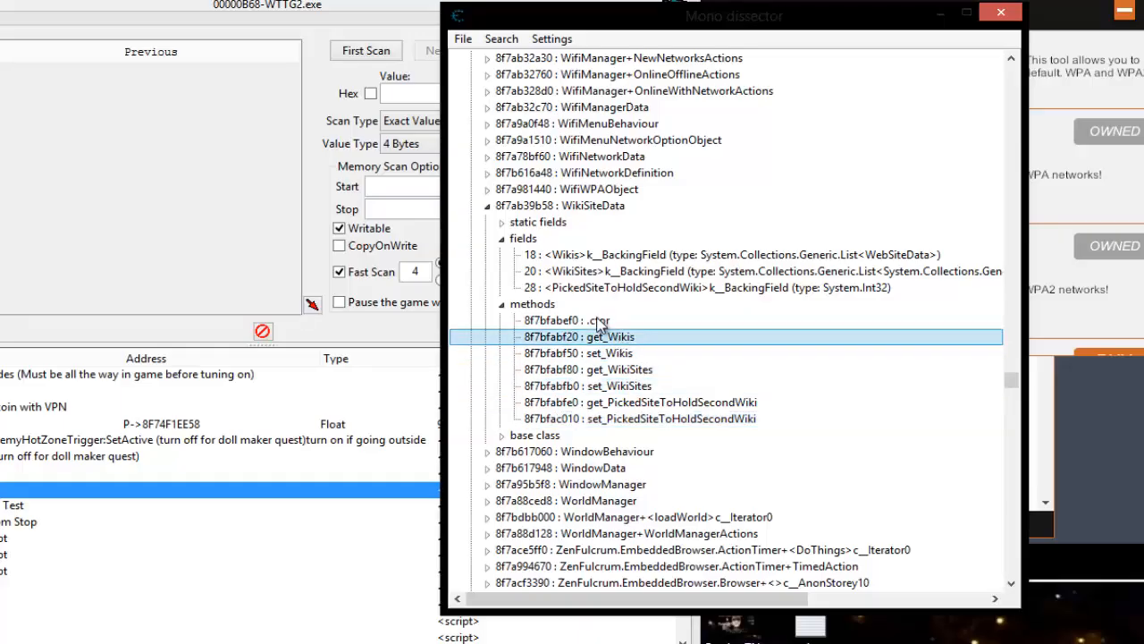
pyautogui.click(614, 371)
pyautogui.click(623, 404)
pyautogui.click(625, 417)
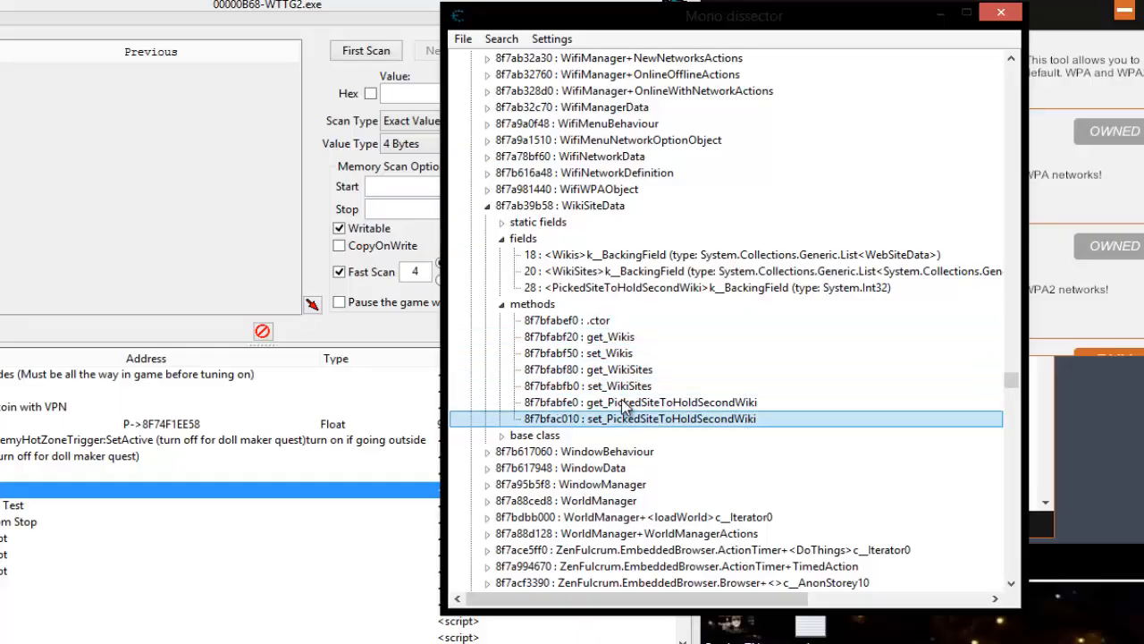
pyautogui.click(621, 402)
pyautogui.click(623, 384)
pyautogui.click(627, 354)
pyautogui.click(622, 339)
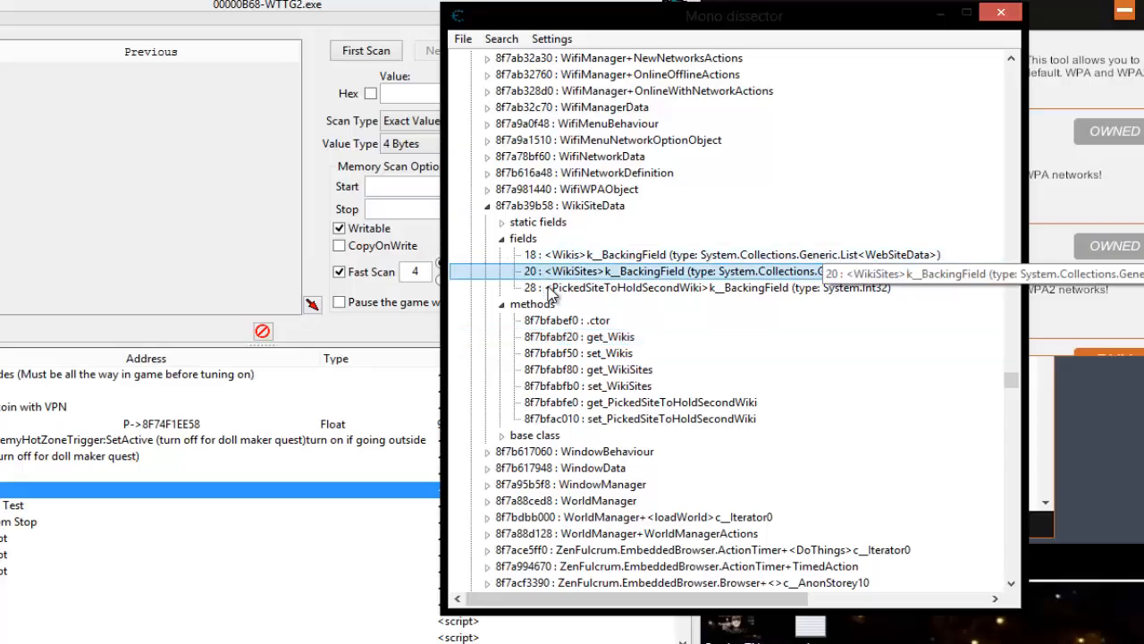
pyautogui.click(583, 372)
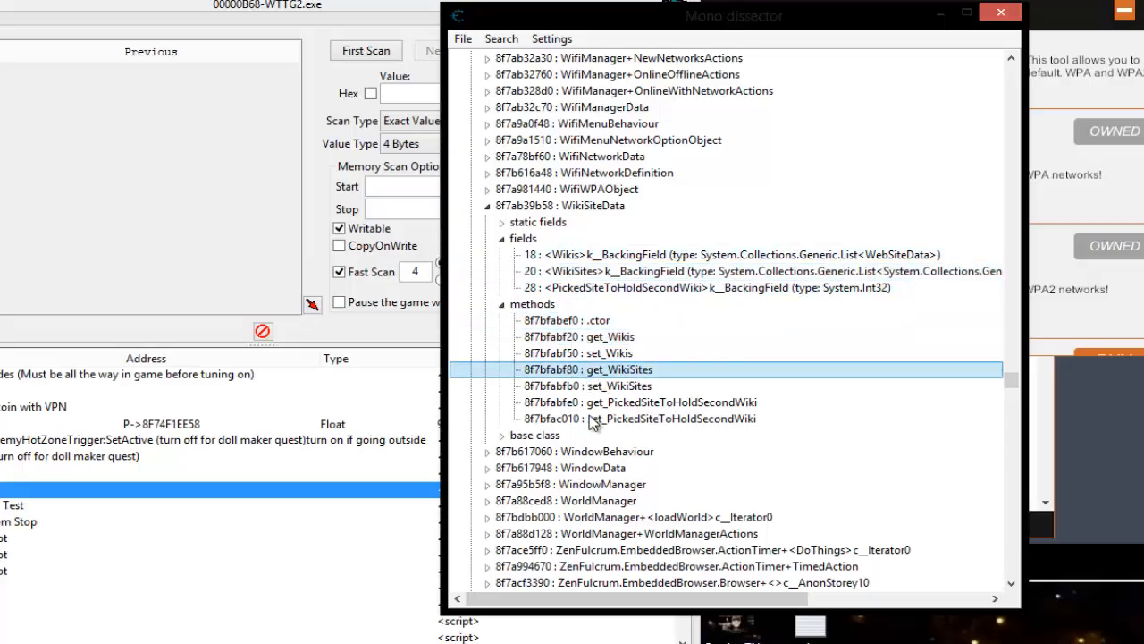
pyautogui.click(575, 284)
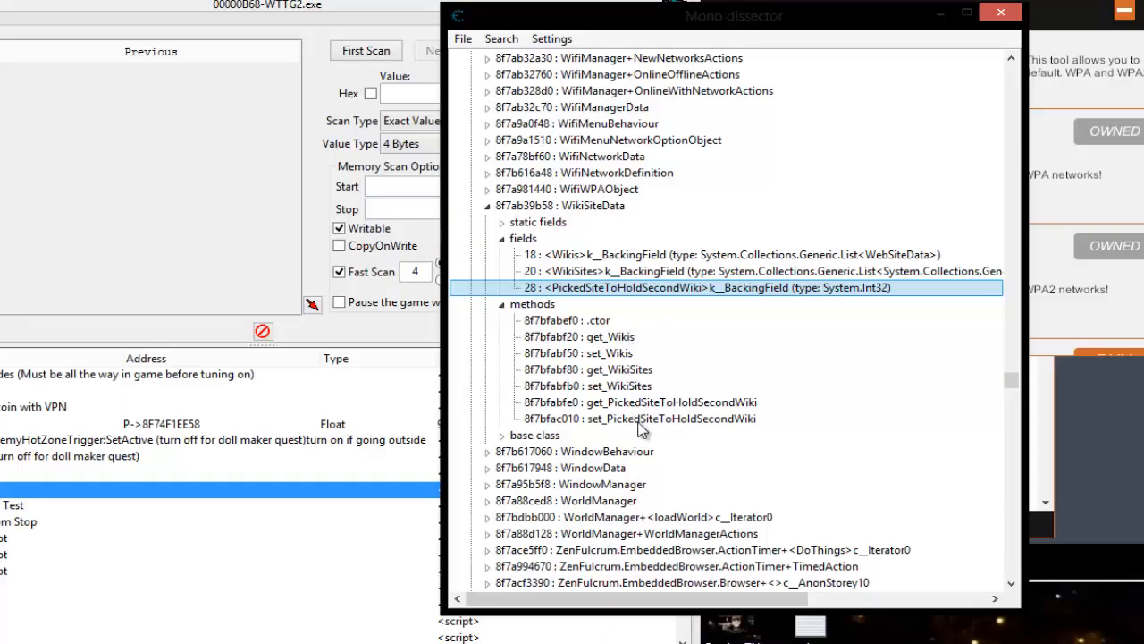
# - Collapse the WikiSiteData class and find its instances in memory
pyautogui.click(586, 207)
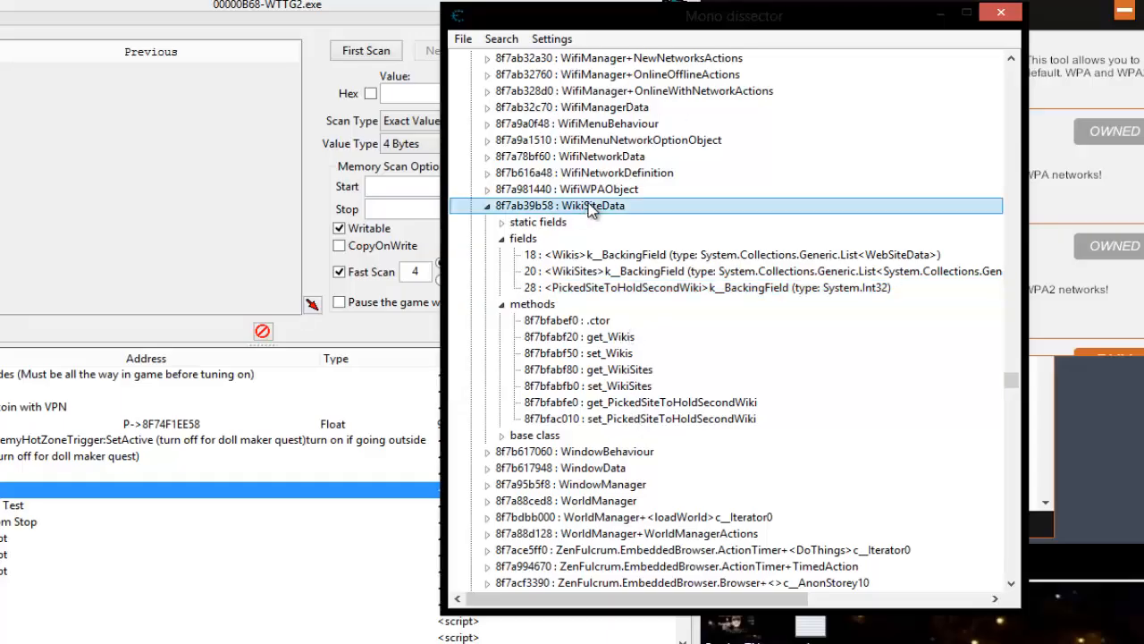
pyautogui.rightClick(594, 207)
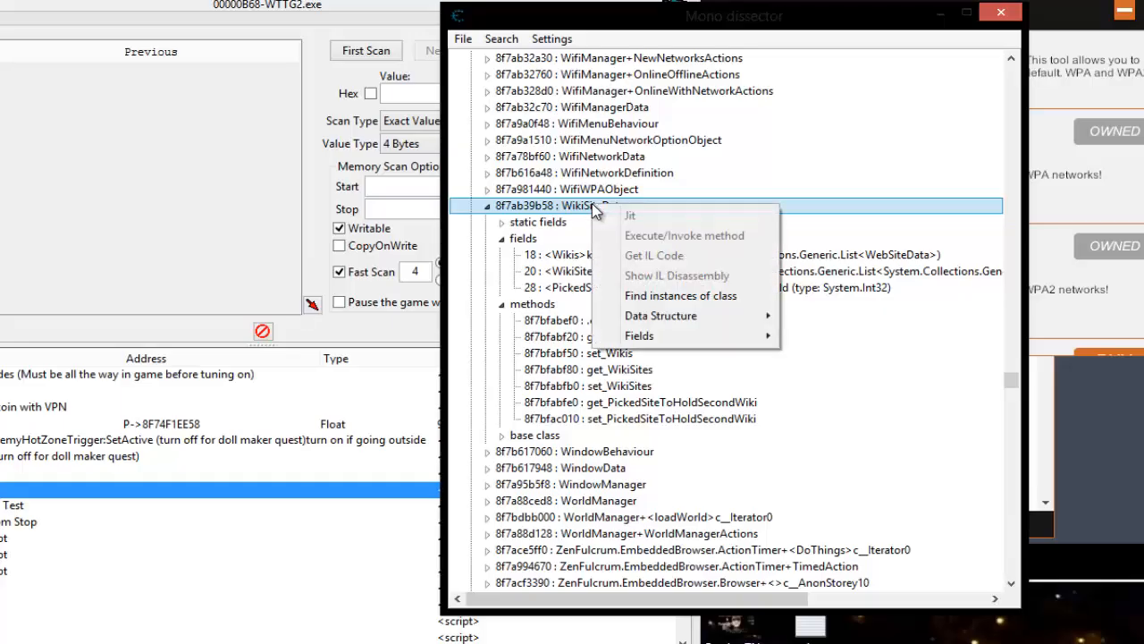
pyautogui.click(488, 206)
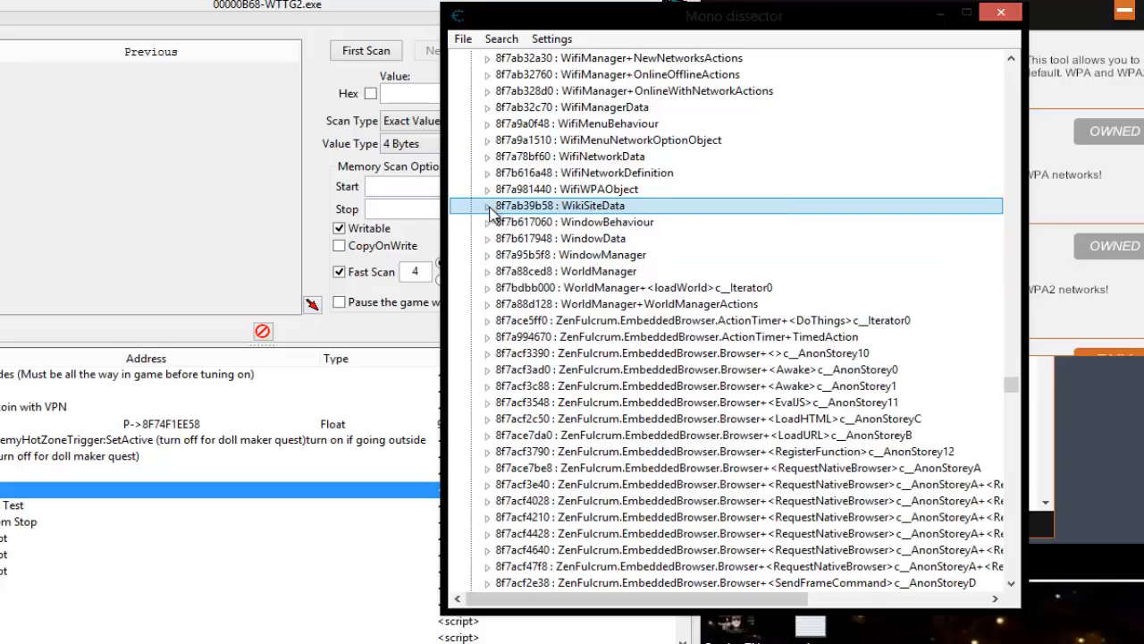
pyautogui.rightClick(602, 208)
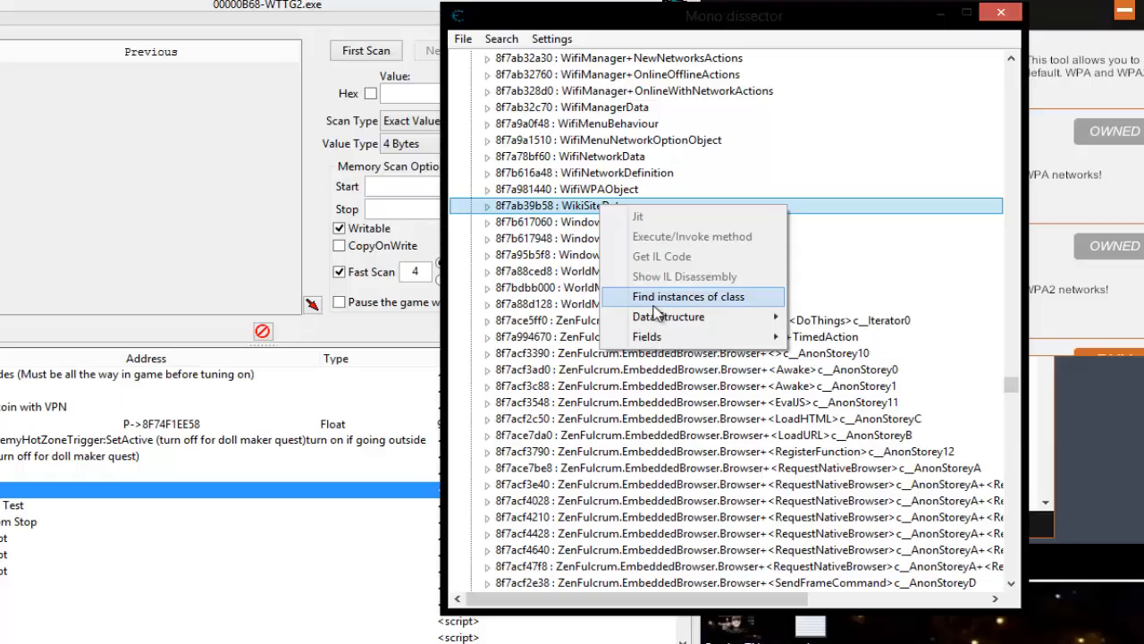
pyautogui.click(718, 300)
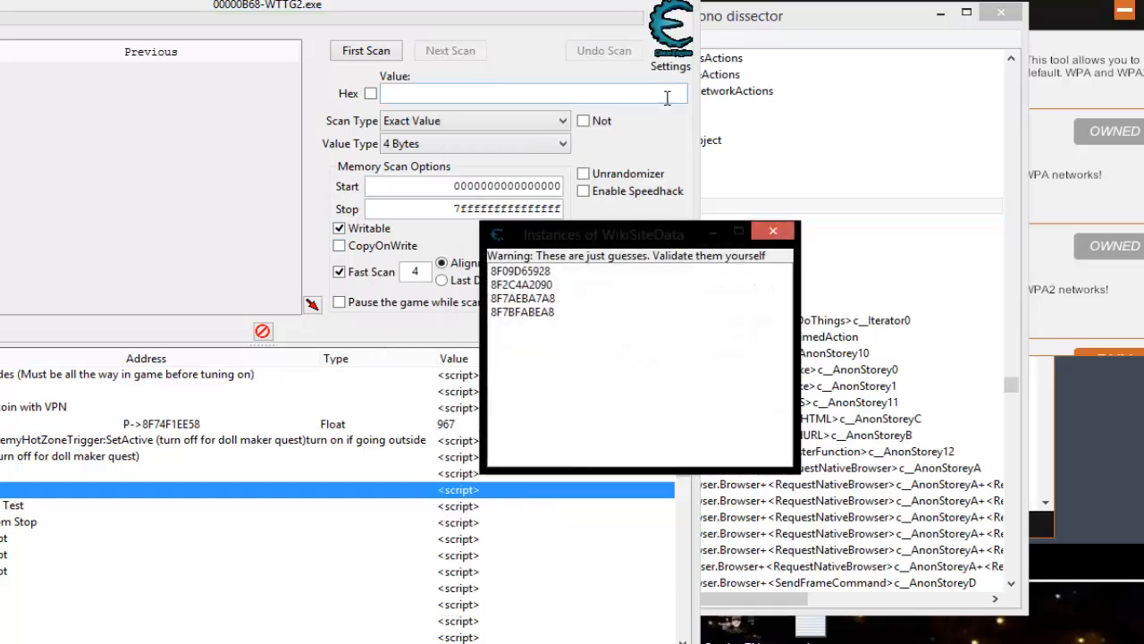
# - Go through the candidate WikiSiteData instance addresses from 8F09D65928 to 8F7BFABEA8
pyautogui.click(548, 271)
pyautogui.click(547, 286)
pyautogui.click(550, 299)
pyautogui.click(552, 314)
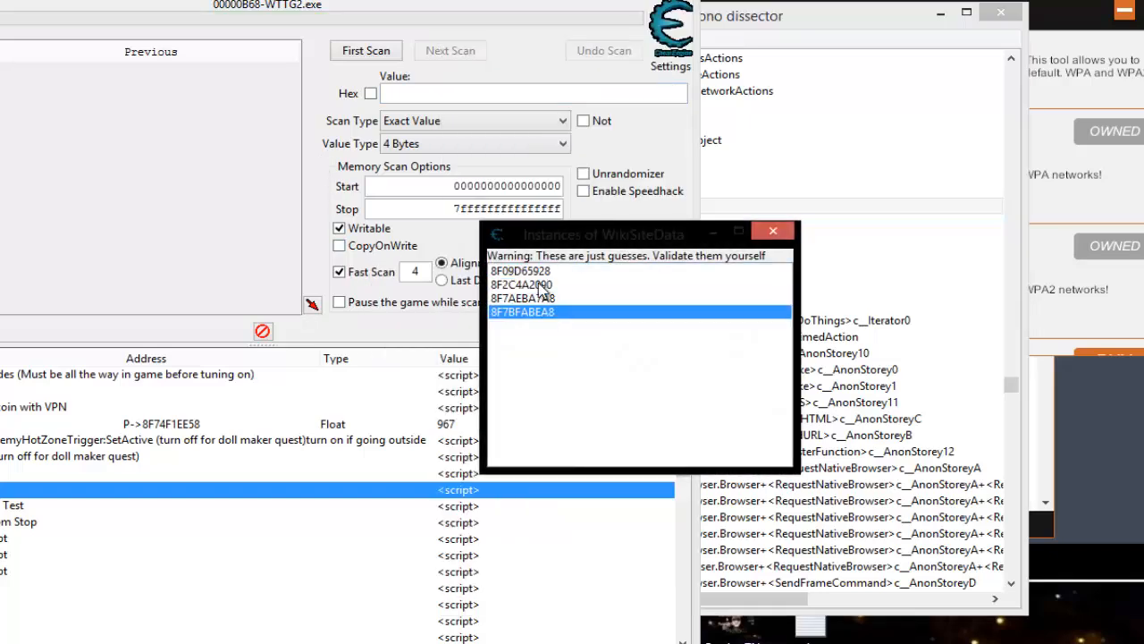
pyautogui.click(537, 273)
pyautogui.click(547, 284)
pyautogui.click(550, 299)
pyautogui.click(553, 312)
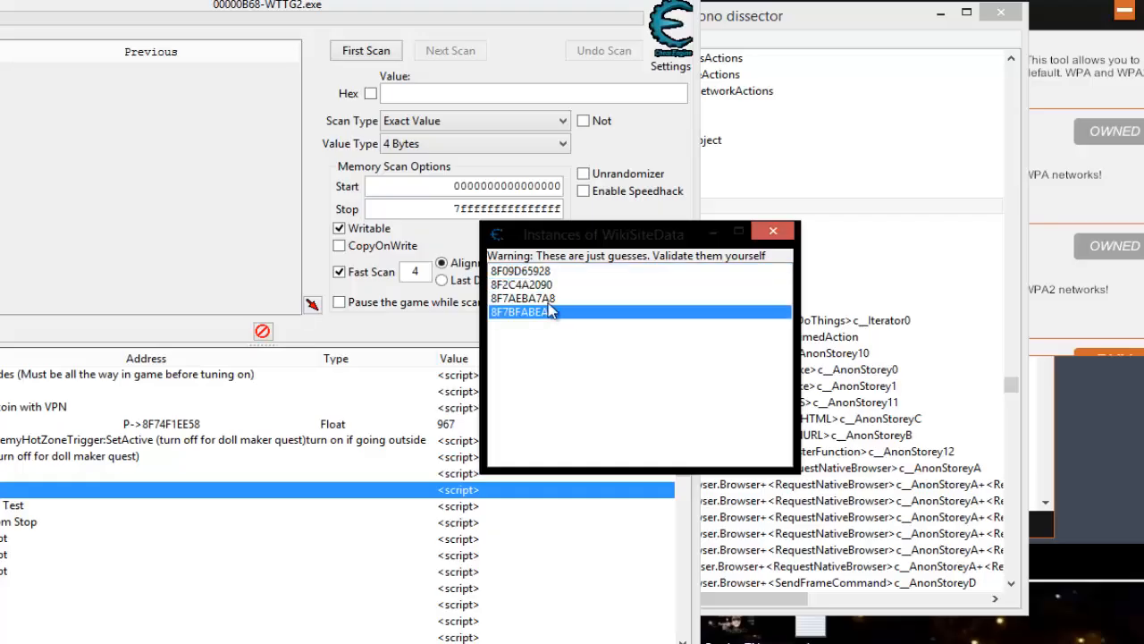
# - Bring up instance 8F09D65928 in the Memory Viewer and copy its address from the Goto Address dialog
pyautogui.click(545, 271)
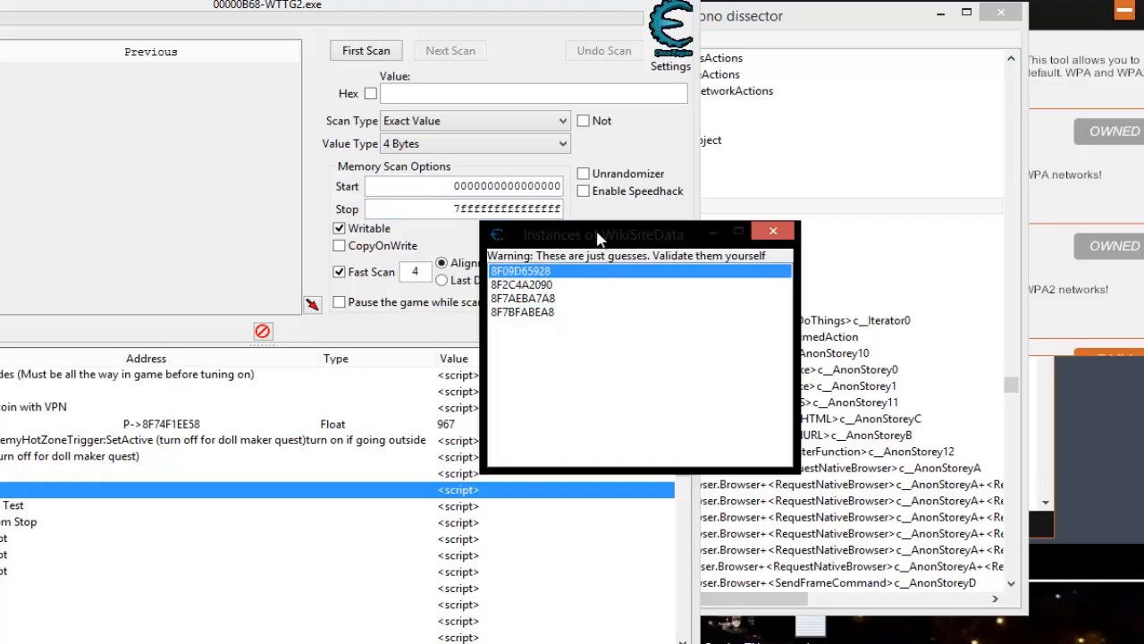
pyautogui.moveTo(599, 234); pyautogui.dragTo(511, 0)
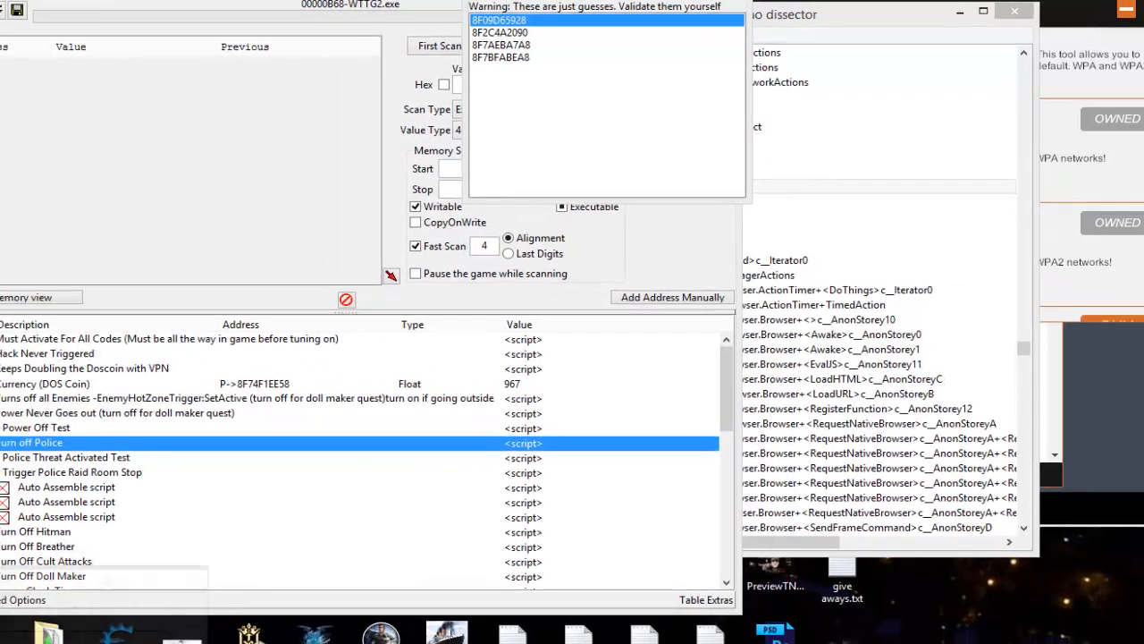
pyautogui.click(104, 634)
pyautogui.moveTo(532, 140); pyautogui.dragTo(966, 31)
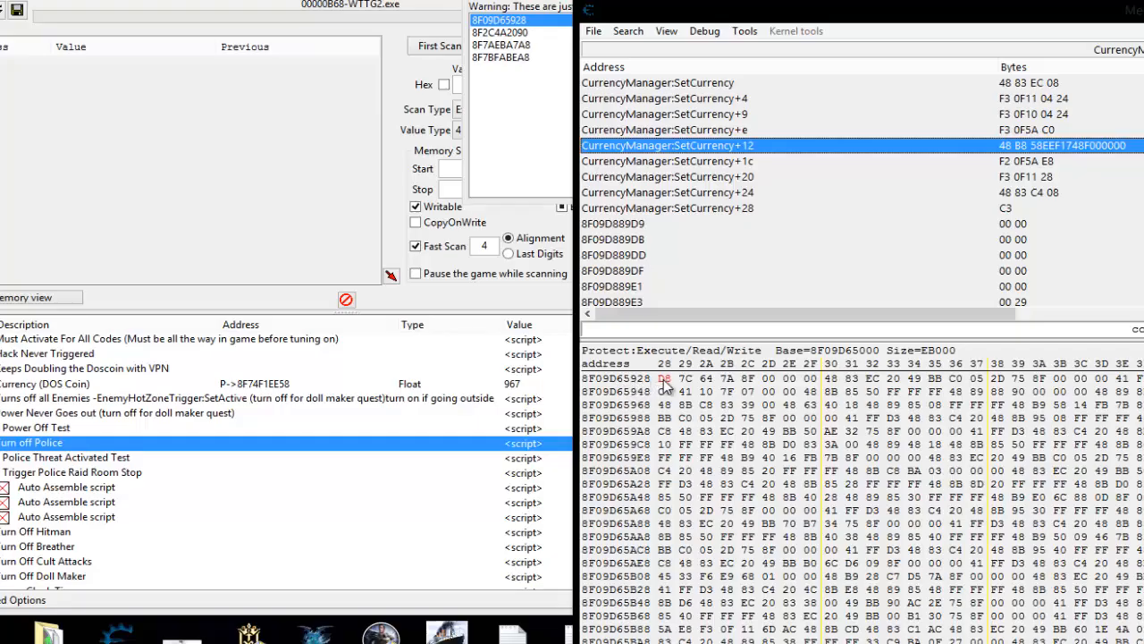
pyautogui.click(666, 380)
pyautogui.hotkey('ctrl', 'g')
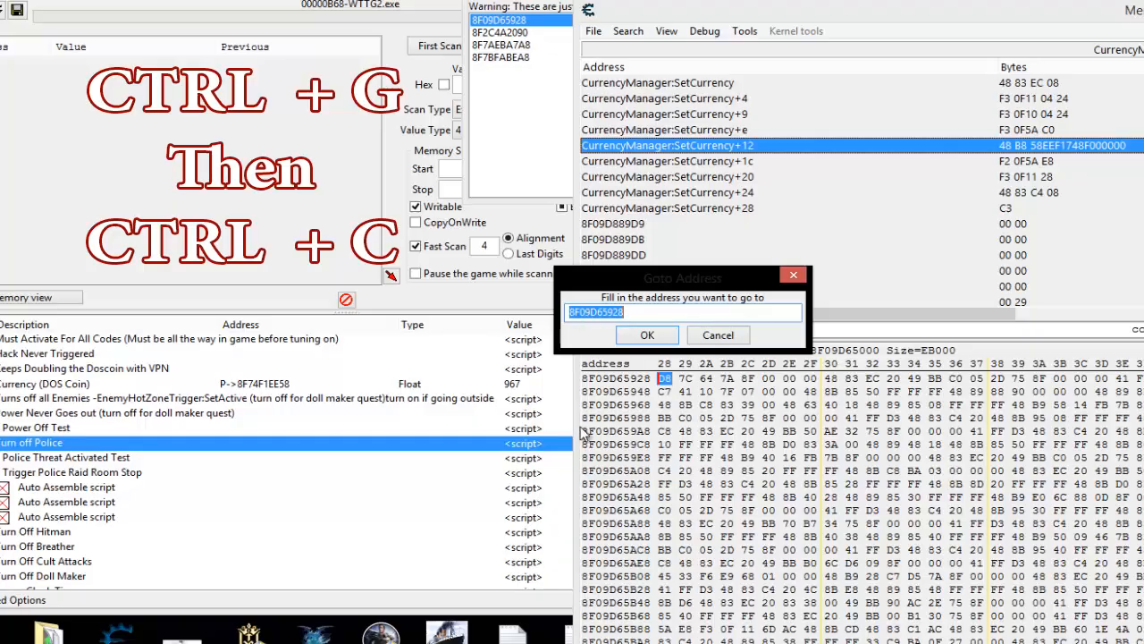
pyautogui.click(718, 334)
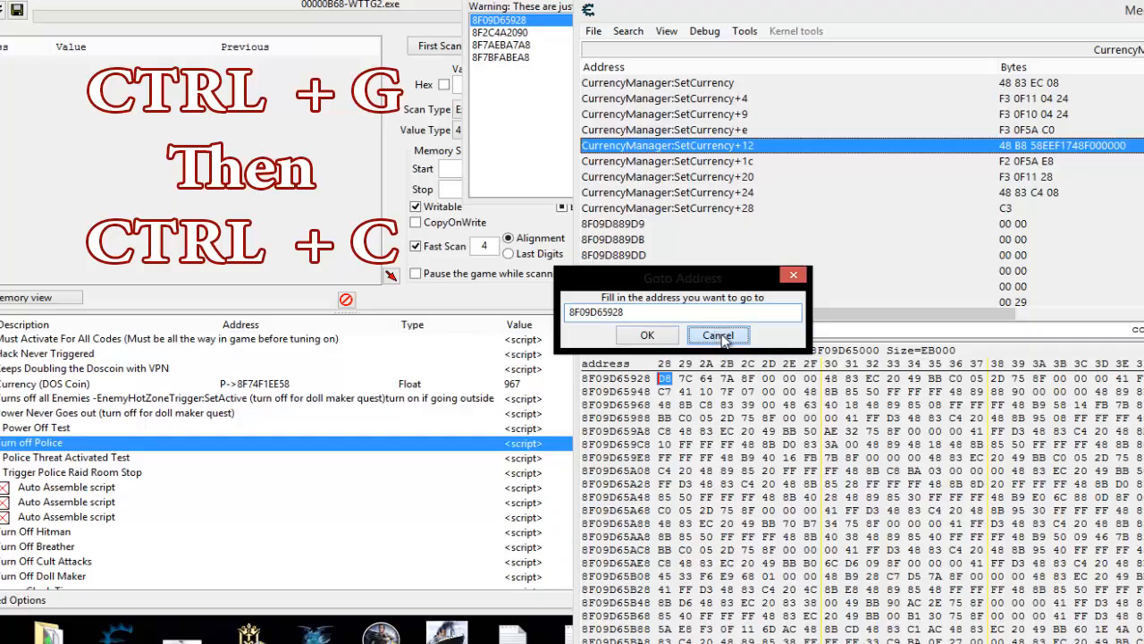
# - Open the data structure dissector for address 8F09D65928 and bring its window into view
pyautogui.click(745, 31)
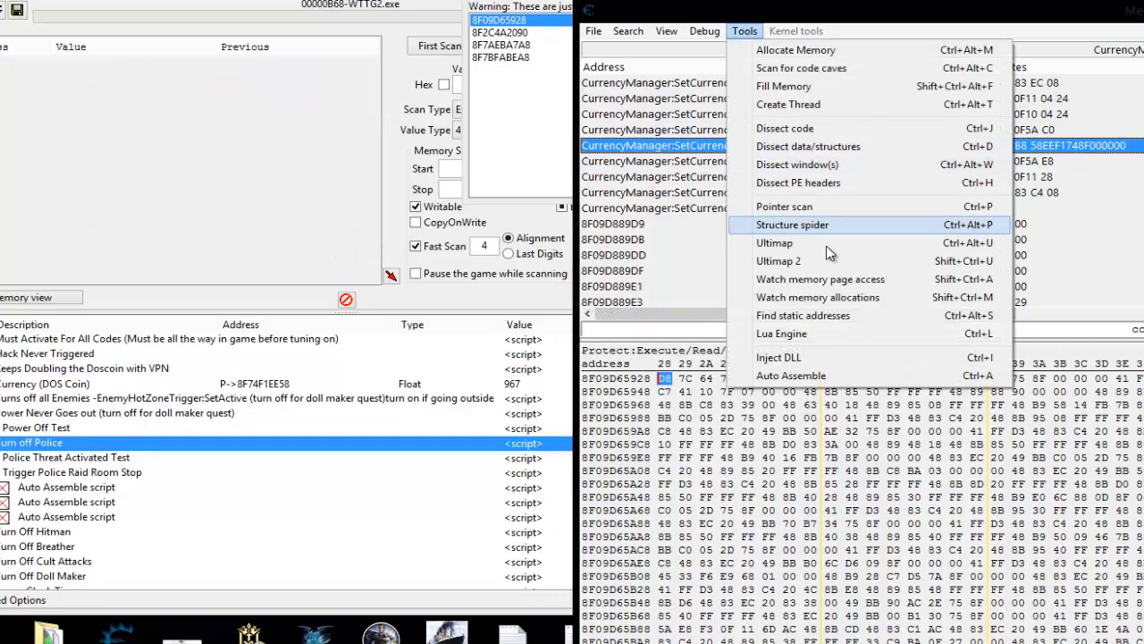
pyautogui.click(831, 149)
pyautogui.click(274, 73)
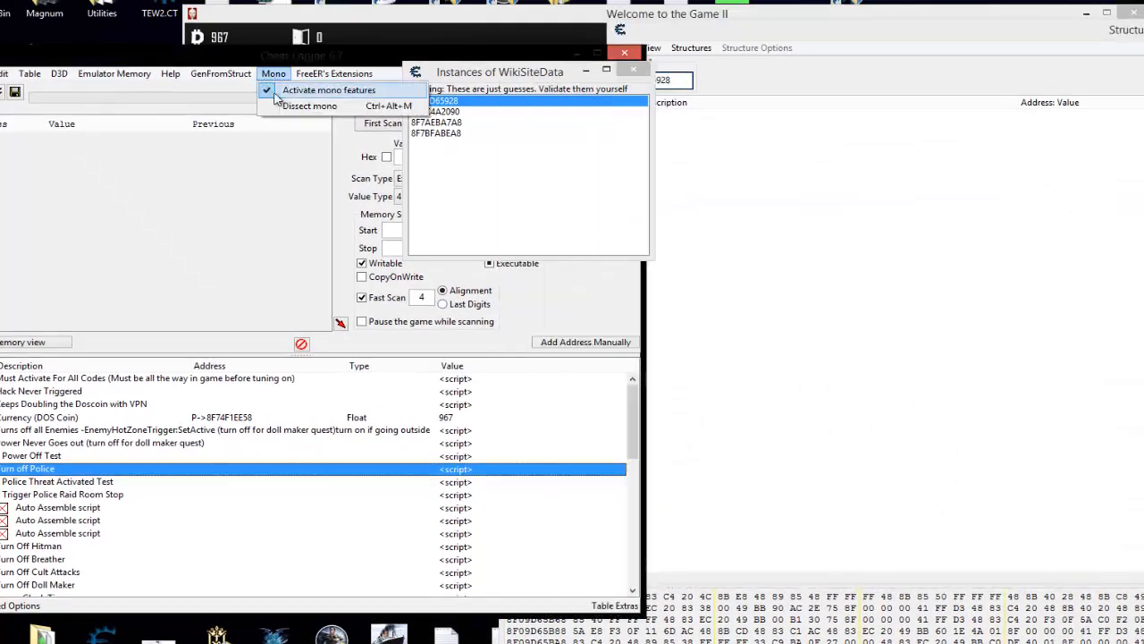
pyautogui.click(773, 33)
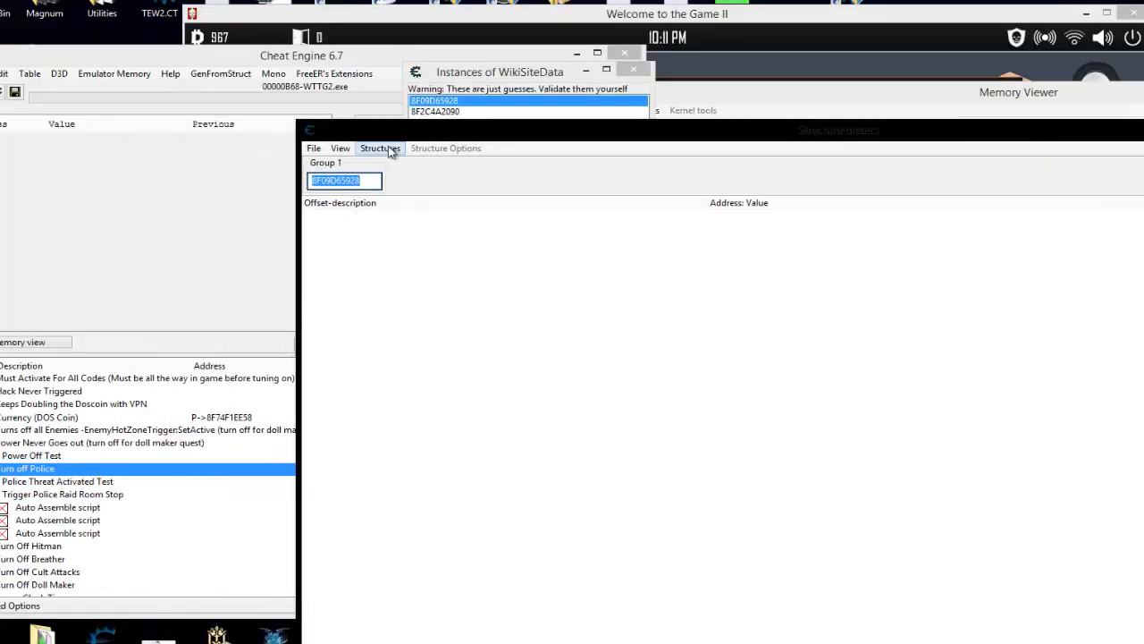
# - Check the list of defined structures and delete all of them
pyautogui.click(393, 149)
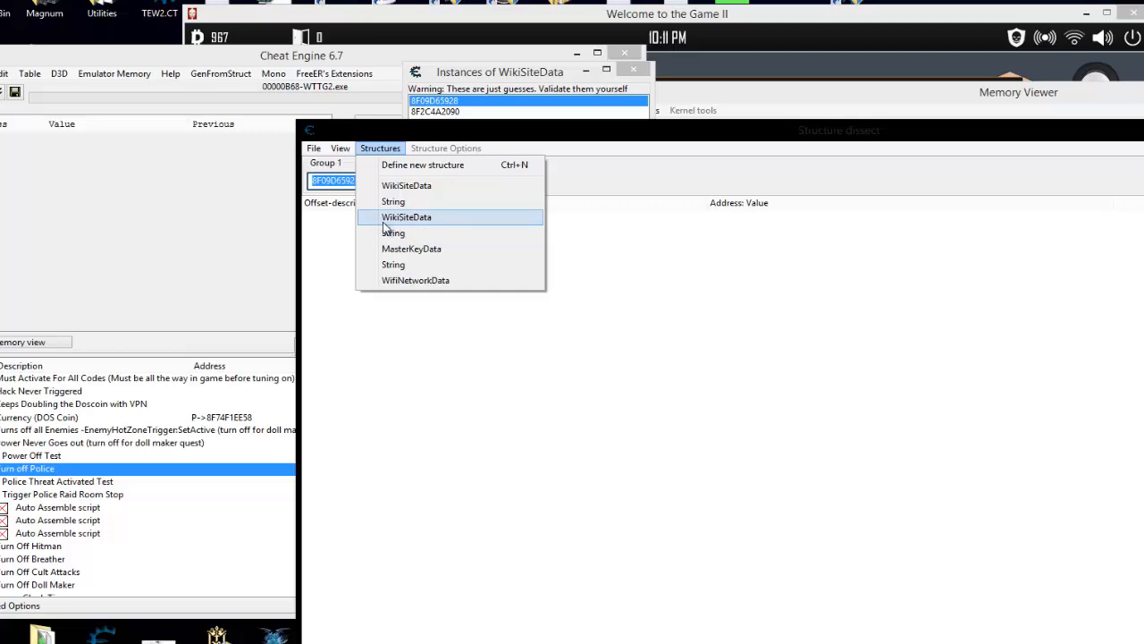
pyautogui.moveTo(314, 148)
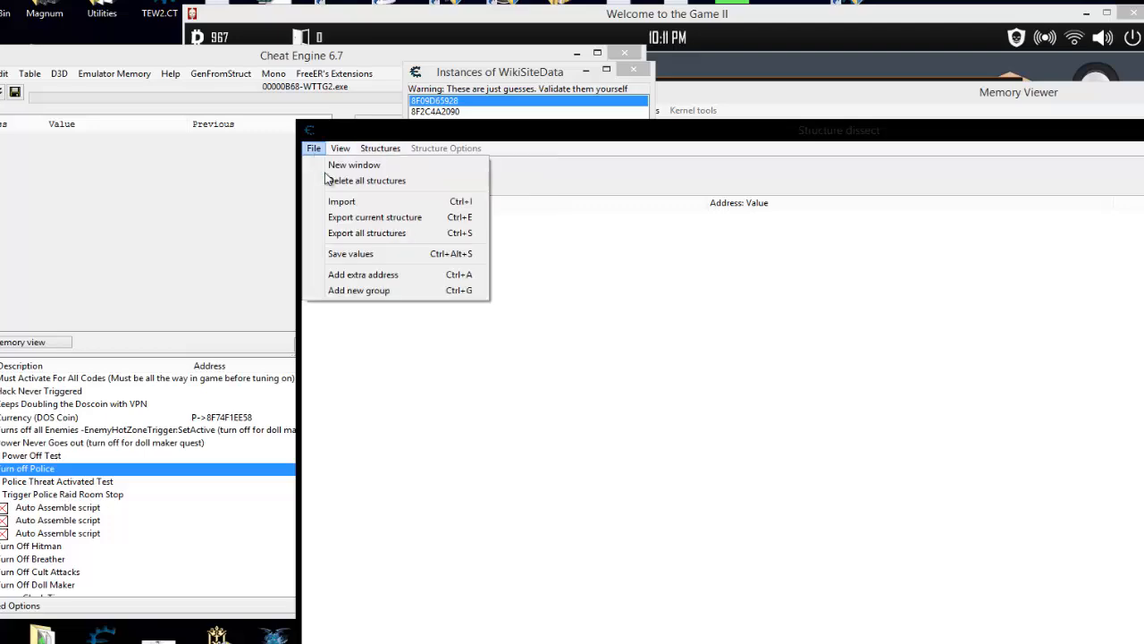
pyautogui.click(341, 186)
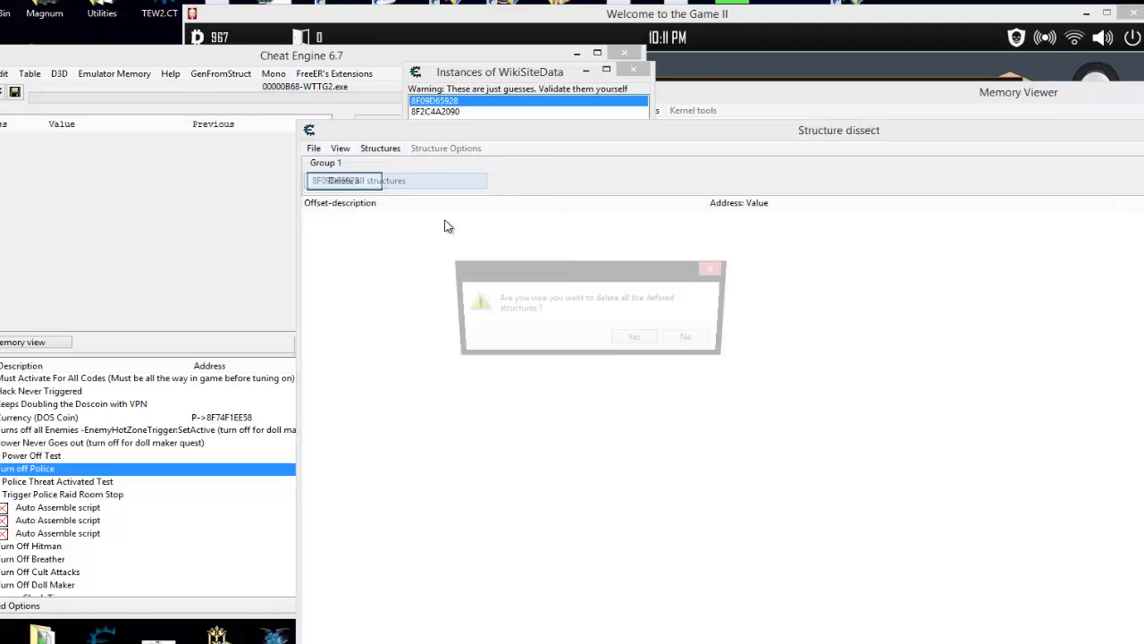
pyautogui.click(632, 340)
# - Define a new structure named WikiSiteData and have its basic types filled in from the current address
pyautogui.click(383, 150)
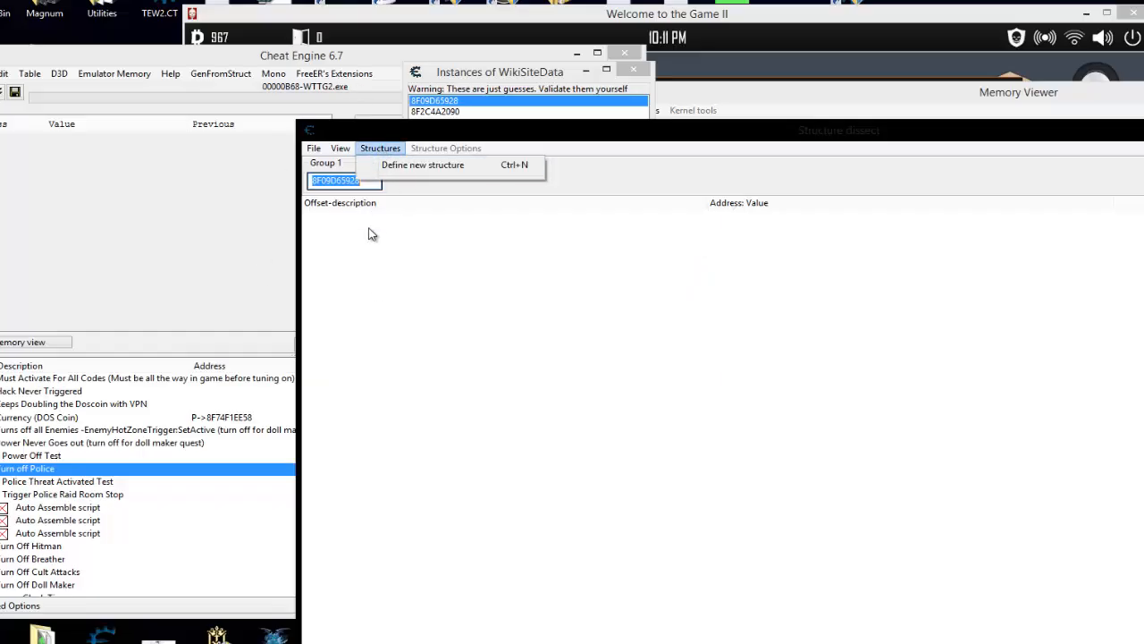
pyautogui.click(414, 170)
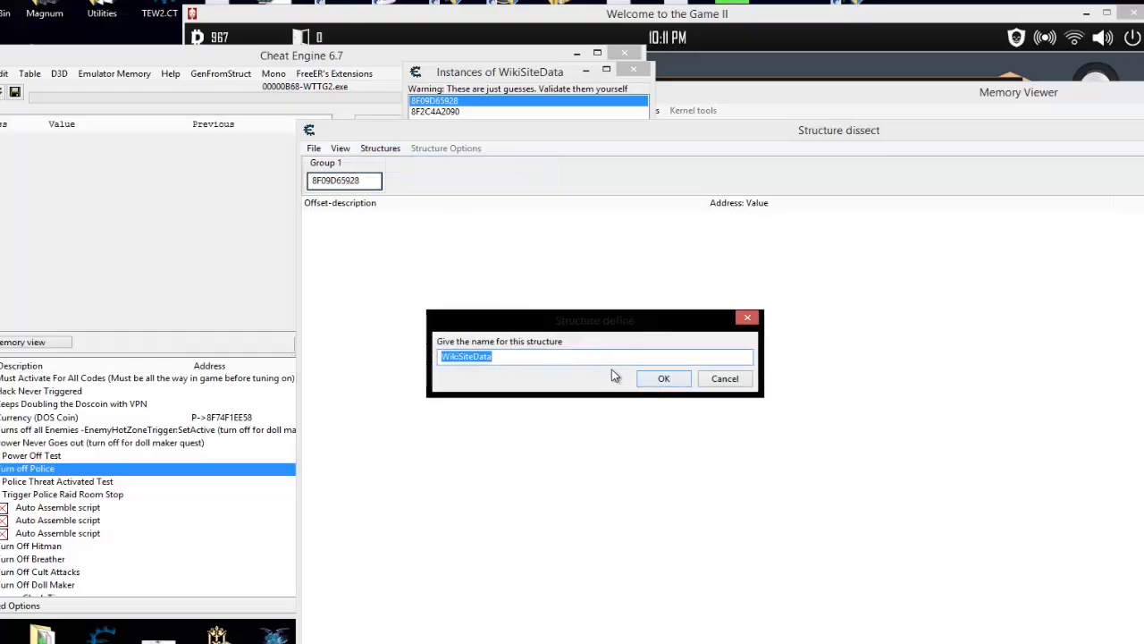
pyautogui.click(662, 378)
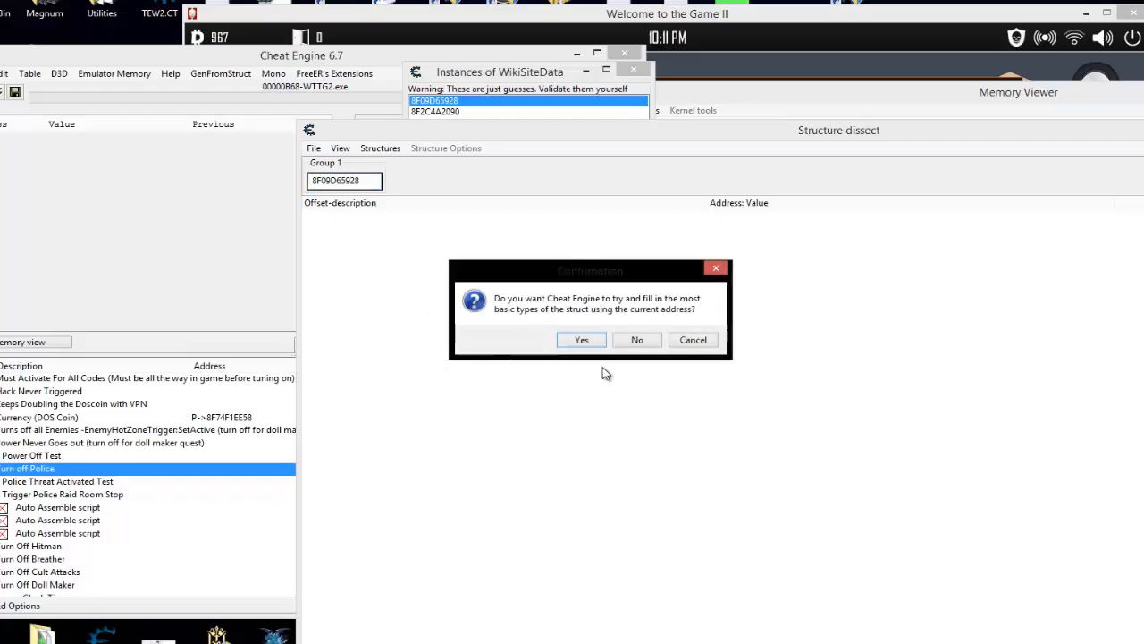
pyautogui.click(583, 340)
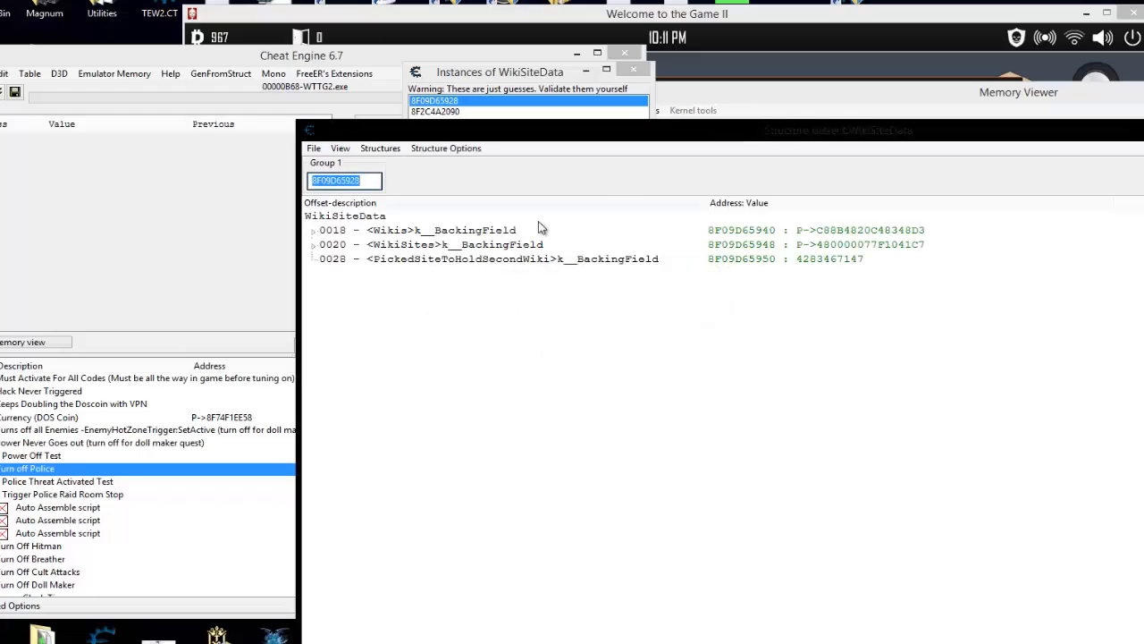
# - Examine the structure's Wikis, WikiSites and PickedSiteToHoldSecondWiki entries at offsets 0018, 0020 and 0028
pyautogui.click(469, 232)
pyautogui.click(464, 244)
pyautogui.click(462, 257)
pyautogui.click(355, 233)
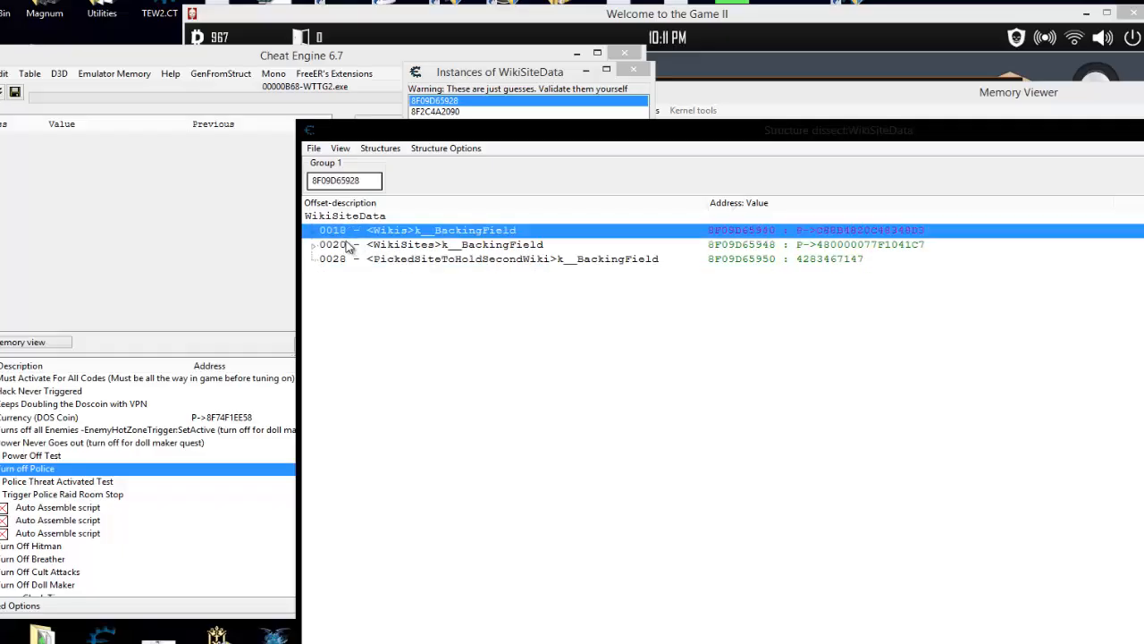
pyautogui.click(351, 259)
pyautogui.click(349, 232)
pyautogui.click(350, 259)
pyautogui.click(337, 233)
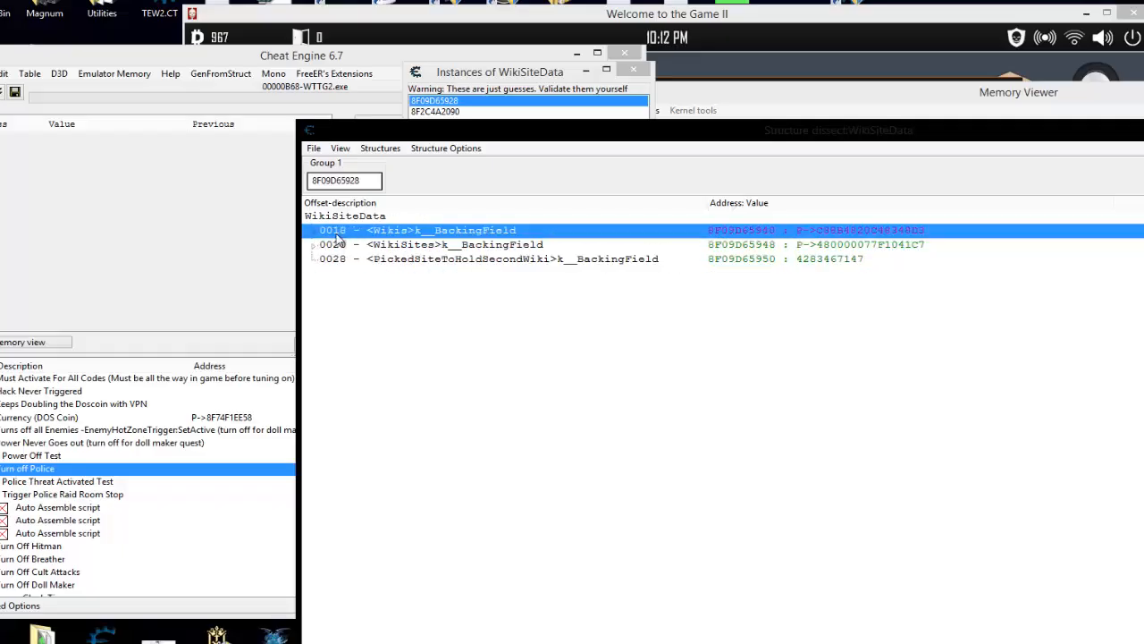
pyautogui.click(337, 244)
pyautogui.click(338, 259)
pyautogui.click(334, 231)
pyautogui.click(339, 247)
pyautogui.click(339, 258)
pyautogui.click(333, 232)
pyautogui.click(337, 258)
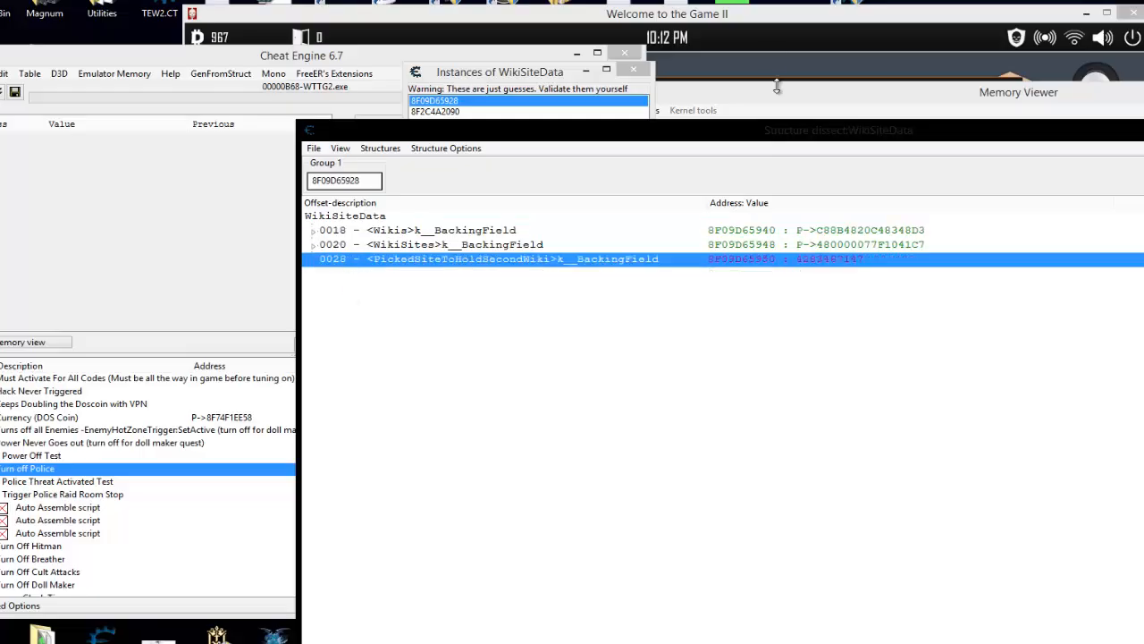
# - Close the Memory Viewer and move the Structure dissect window down to uncover the instance list
pyautogui.click(777, 87)
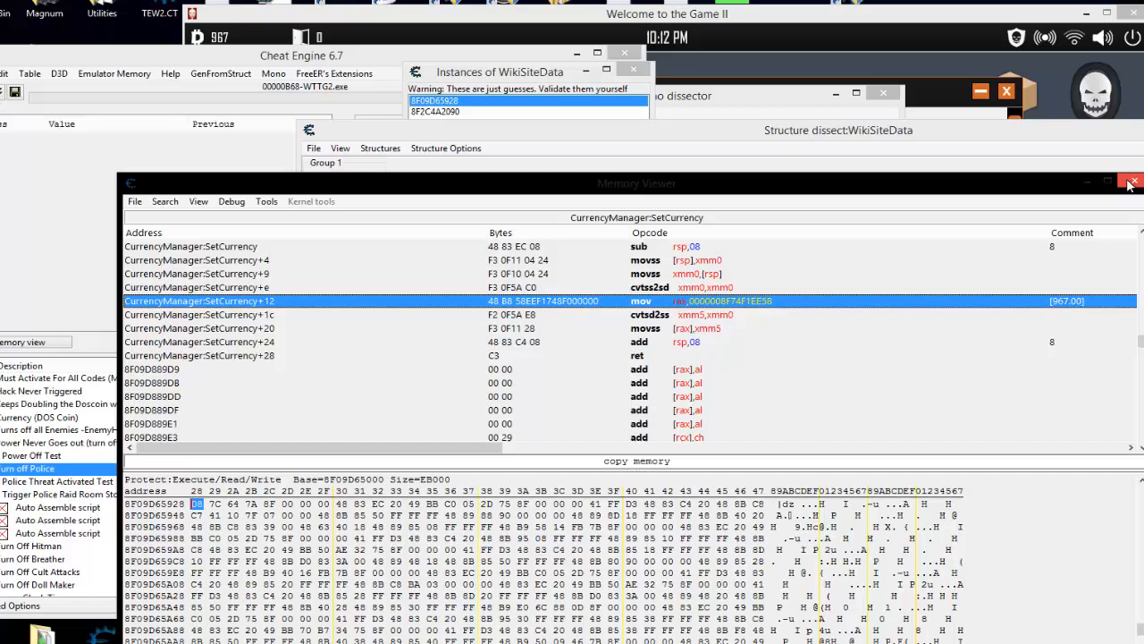
pyautogui.click(590, 162)
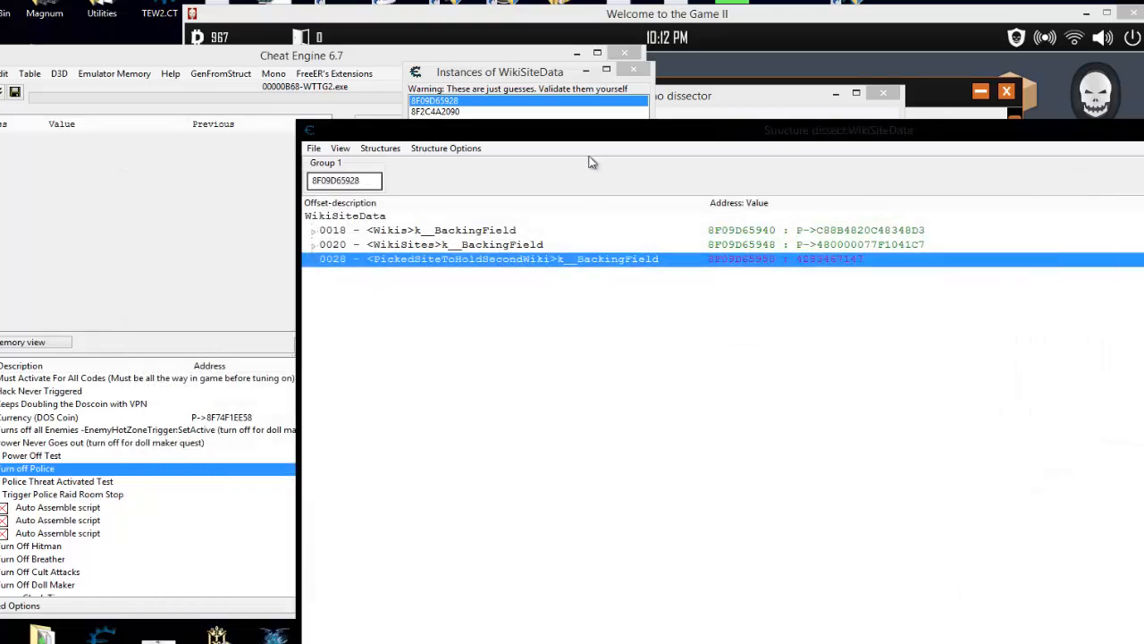
pyautogui.moveTo(594, 133); pyautogui.dragTo(609, 239)
# - Expand WikiSiteData in the Mono dissector and compare its three fields with the entries of the dissected structure
pyautogui.moveTo(693, 99); pyautogui.dragTo(916, 94)
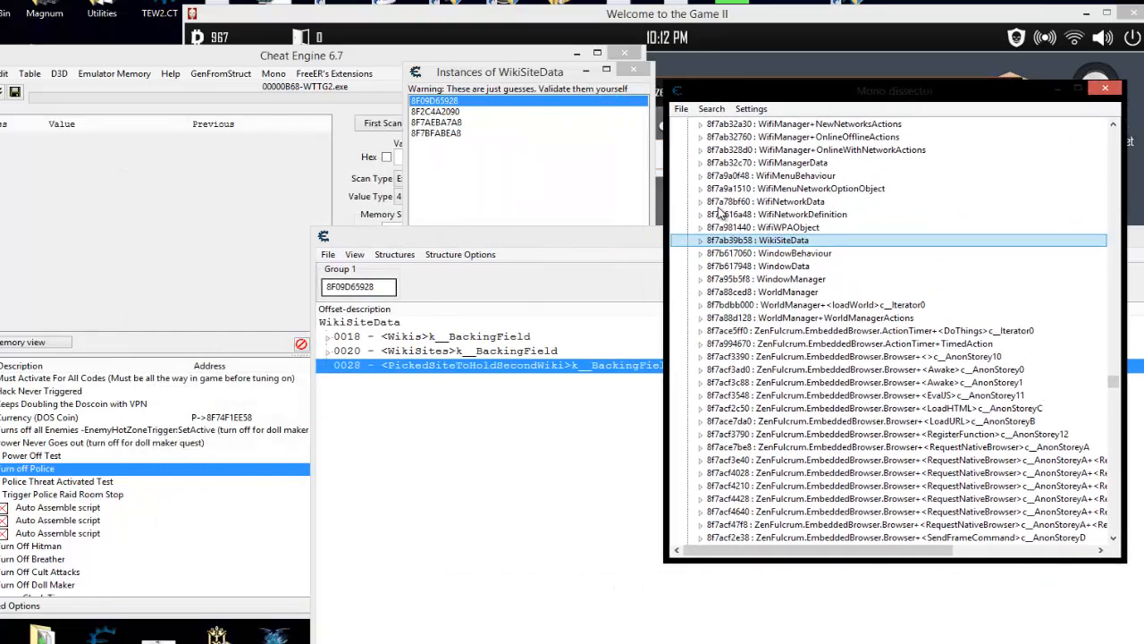
pyautogui.click(701, 241)
pyautogui.click(770, 284)
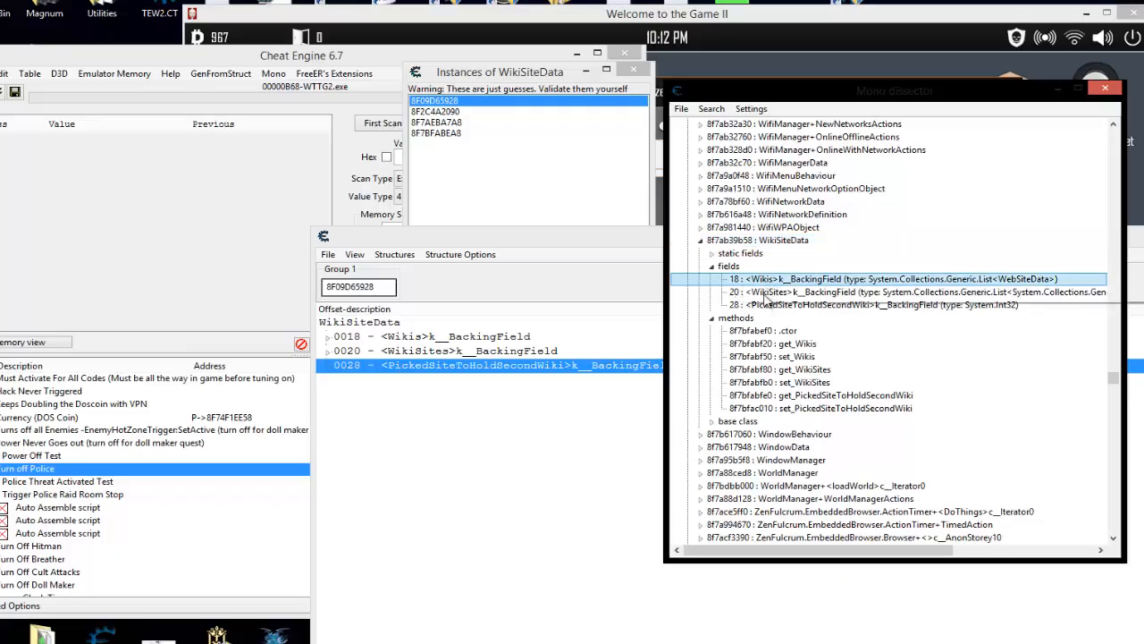
pyautogui.click(766, 293)
pyautogui.click(762, 306)
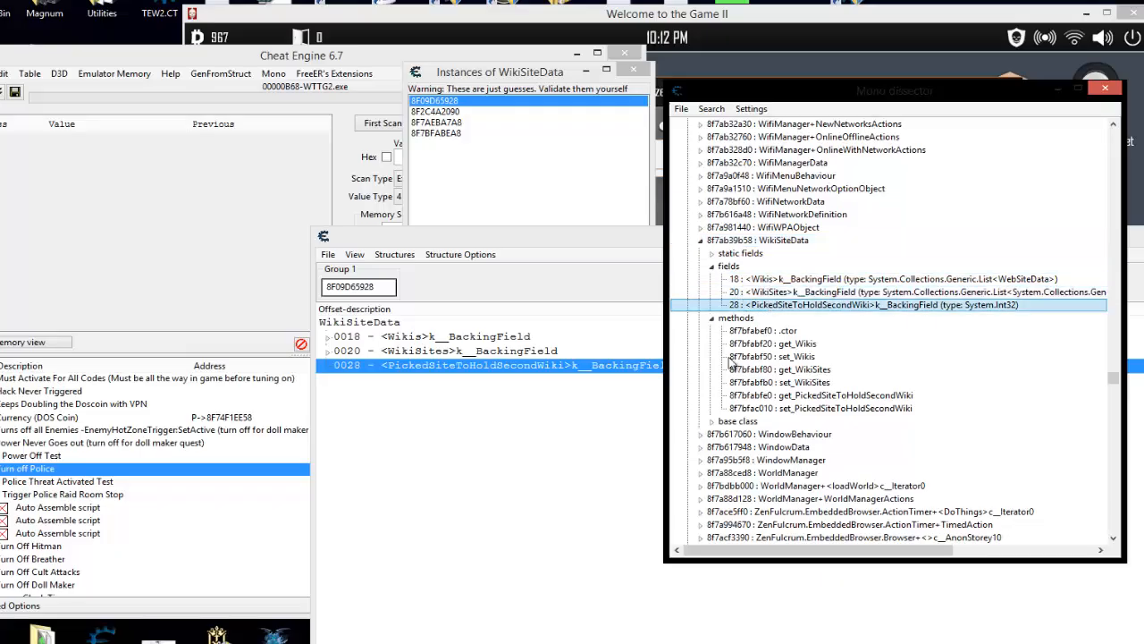
pyautogui.click(399, 340)
pyautogui.click(409, 352)
pyautogui.click(416, 363)
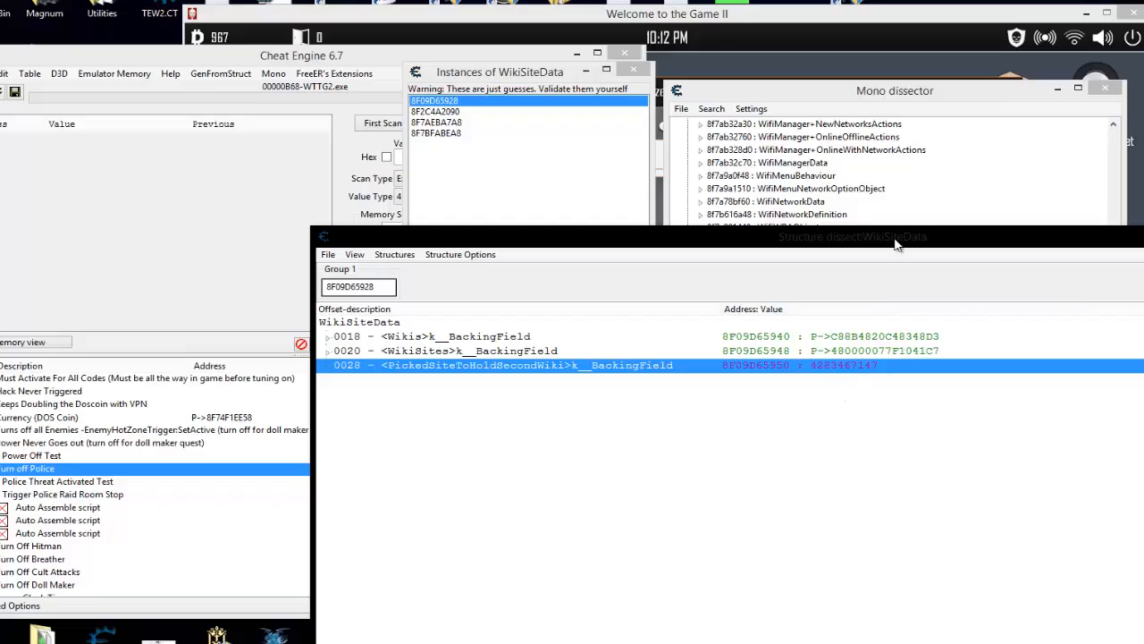
# - Open the WikiSiteData instance 8F2C4A2090 in the Memory Viewer and copy its address
pyautogui.click(442, 113)
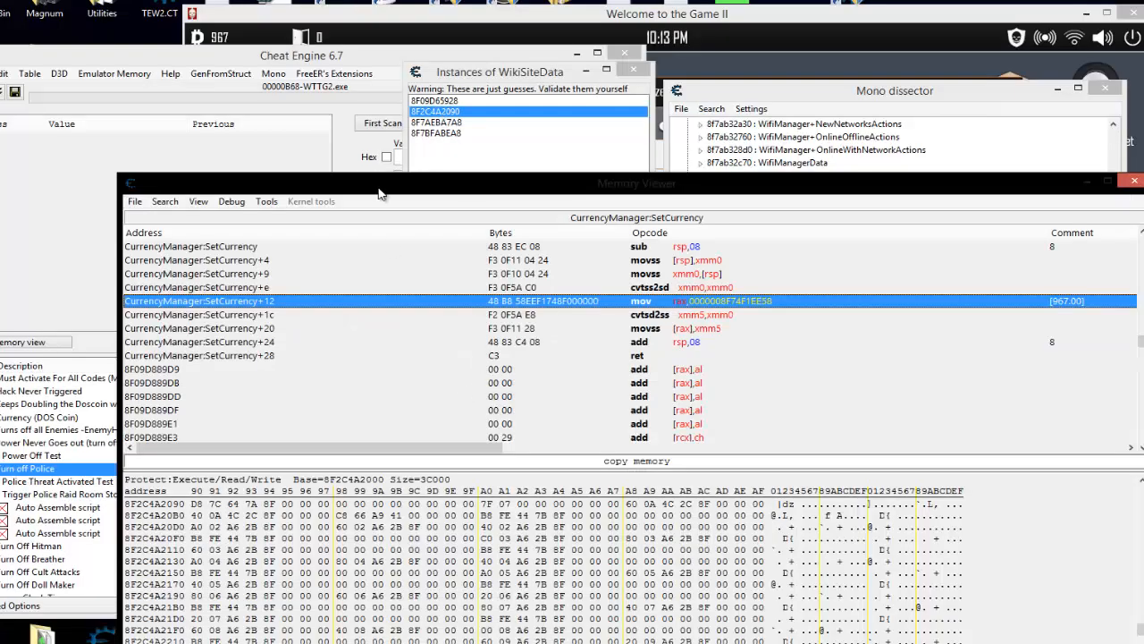
pyautogui.moveTo(379, 194); pyautogui.dragTo(743, 64)
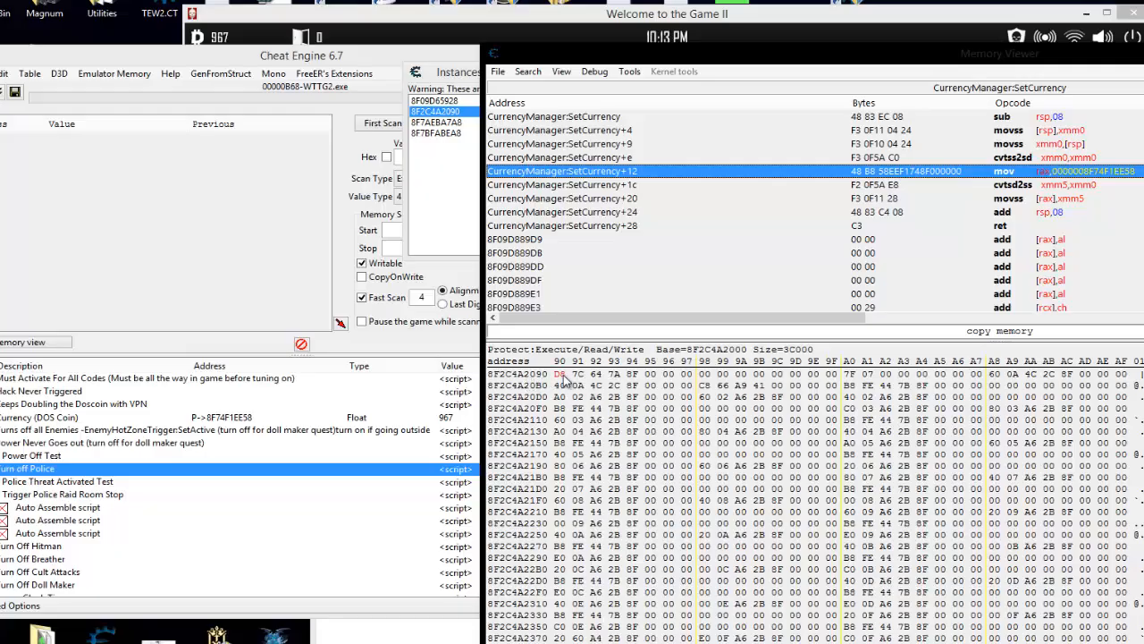
pyautogui.click(560, 375)
pyautogui.hotkey('ctrl', 'g')
pyautogui.hotkey('ctrl', 'c')
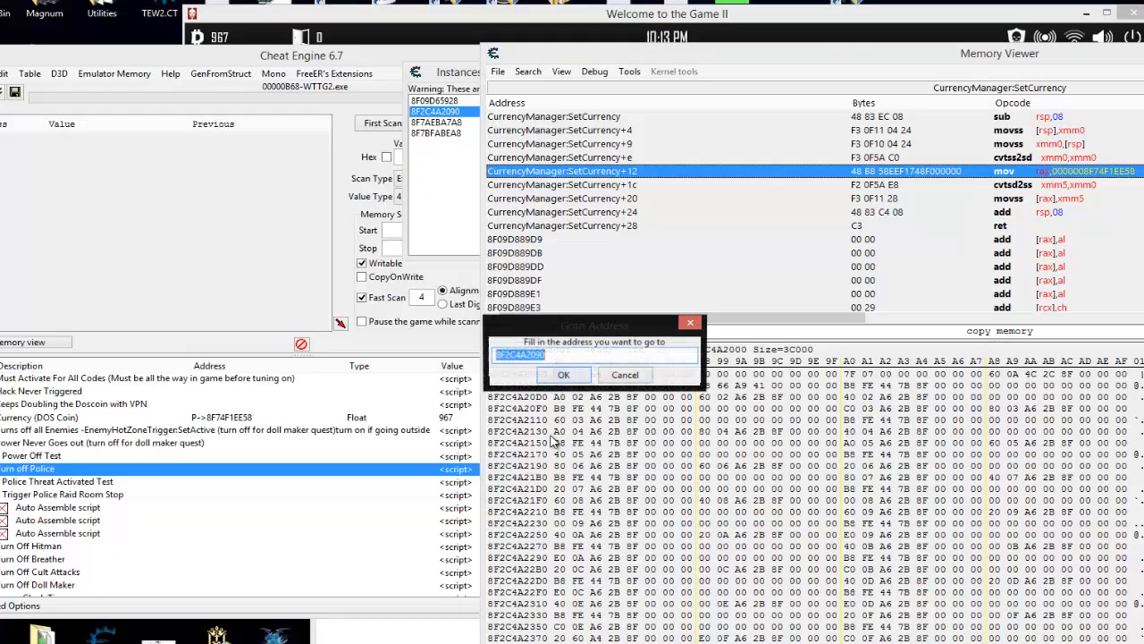
pyautogui.click(626, 375)
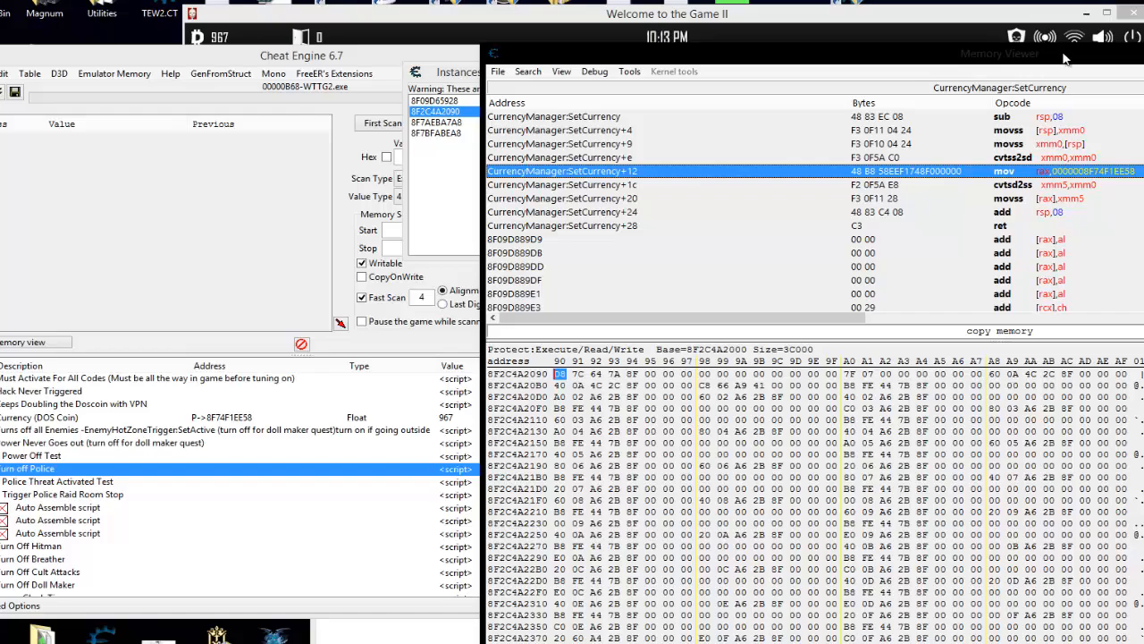
# - Close the Memory Viewer and set the dissected structure's Group 1 address to 8F2C4A2090
pyautogui.moveTo(1064, 58); pyautogui.dragTo(654, 130)
pyautogui.click(1090, 126)
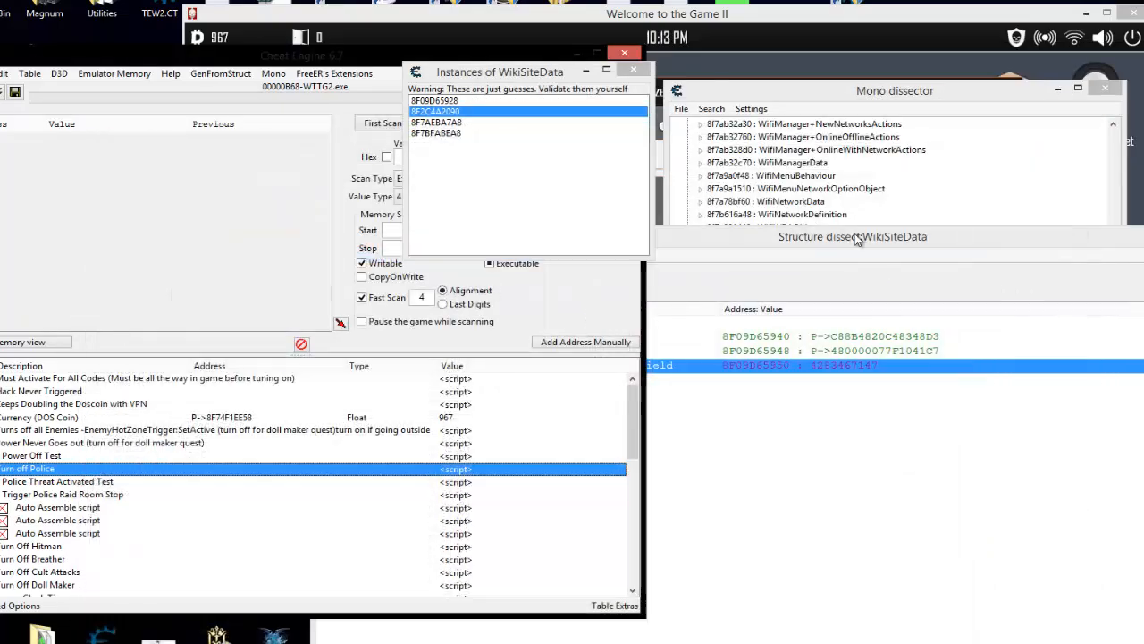
pyautogui.moveTo(857, 238); pyautogui.dragTo(888, 197)
pyautogui.moveTo(420, 245); pyautogui.dragTo(179, 255)
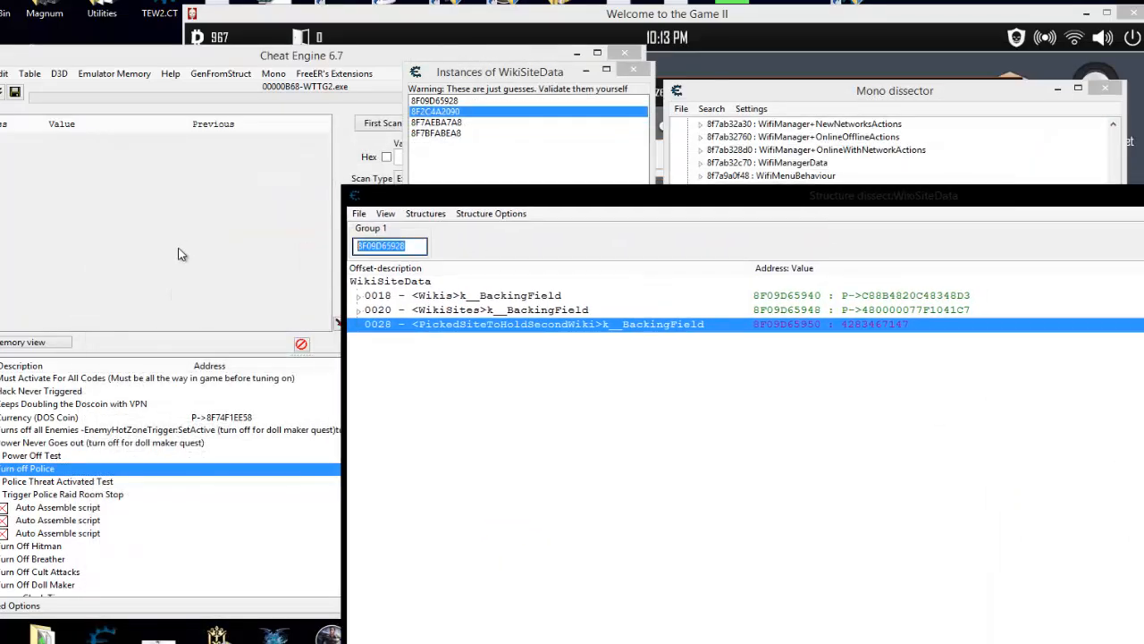
pyautogui.hotkey('ctrl', 'v')
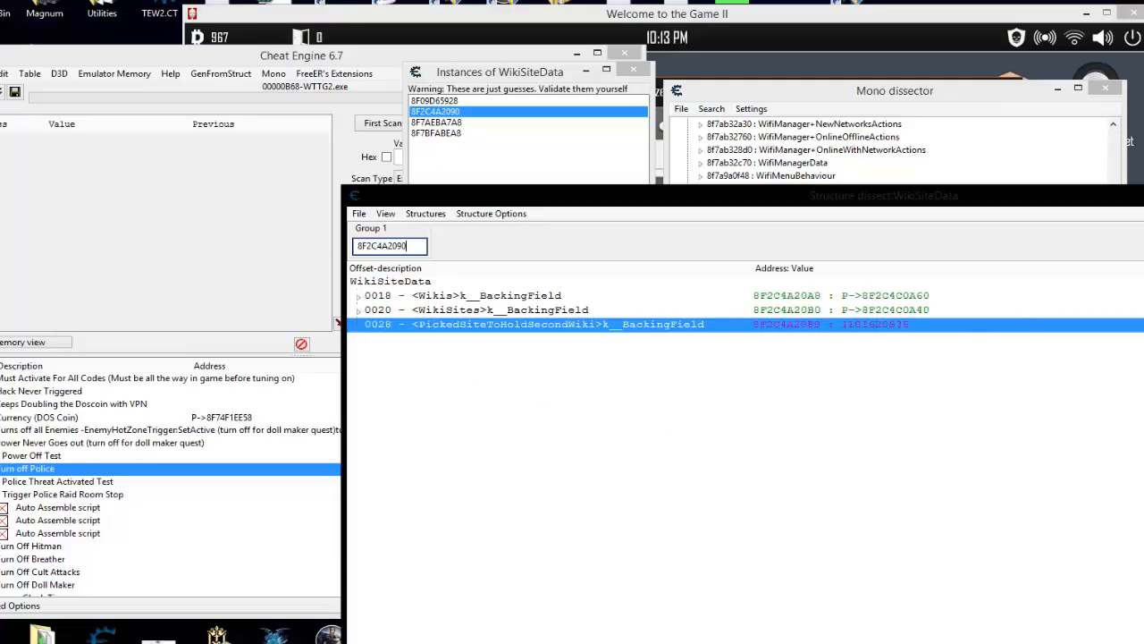
# - Examine the Wikis, WikiSites and PickedSiteToHoldSecondWiki values at the new base address
pyautogui.click(880, 297)
pyautogui.click(888, 311)
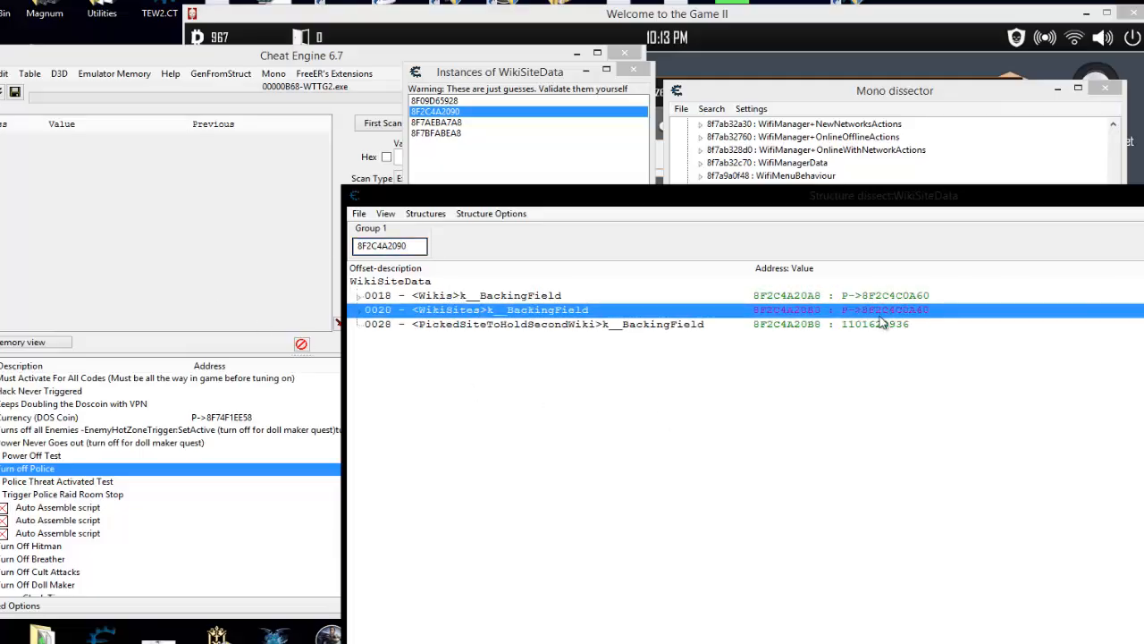
pyautogui.click(880, 296)
pyautogui.click(880, 310)
pyautogui.click(879, 324)
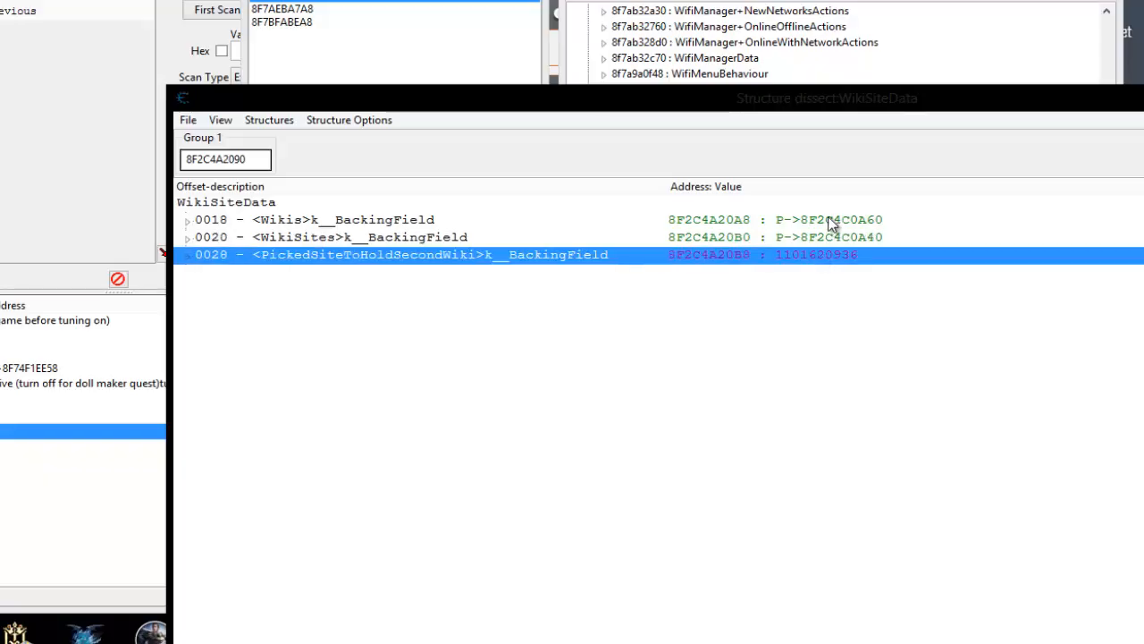
pyautogui.click(829, 221)
pyautogui.click(823, 236)
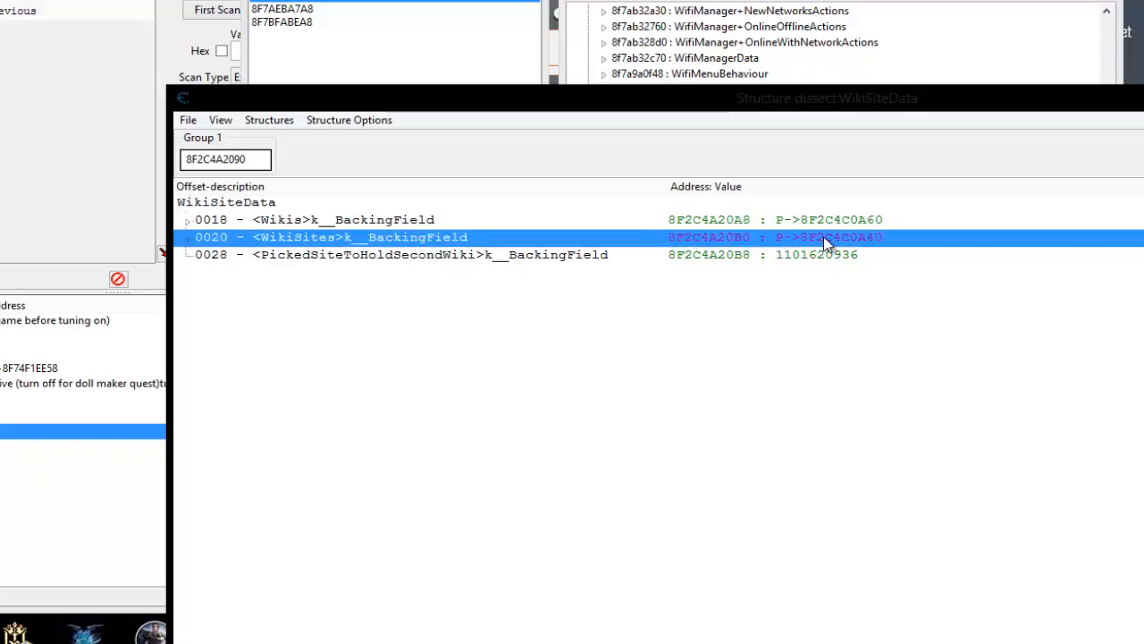
# - Expand the Wikis entry at offset 0018 and its _items array to list the stored items
pyautogui.click(189, 221)
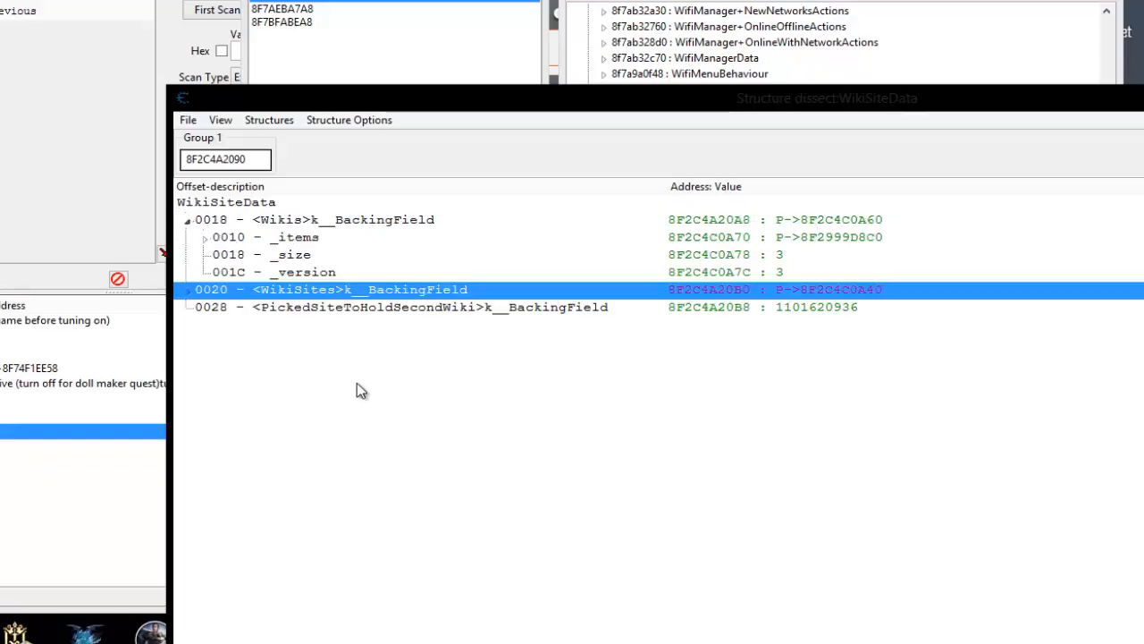
pyautogui.click(785, 308)
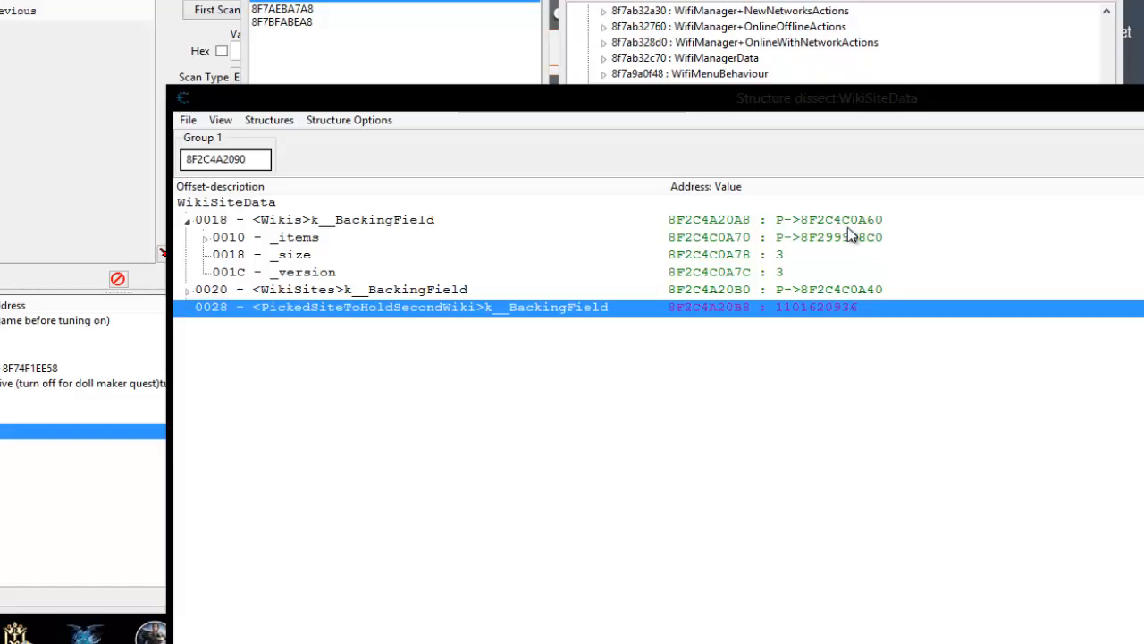
pyautogui.click(241, 222)
pyautogui.click(207, 240)
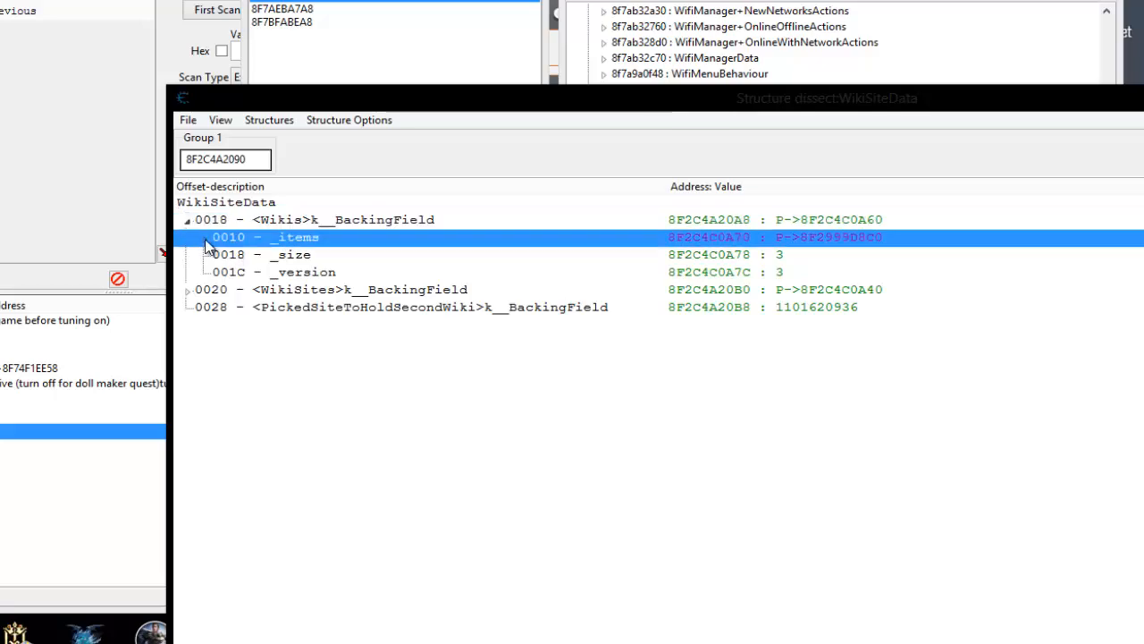
pyautogui.click(205, 240)
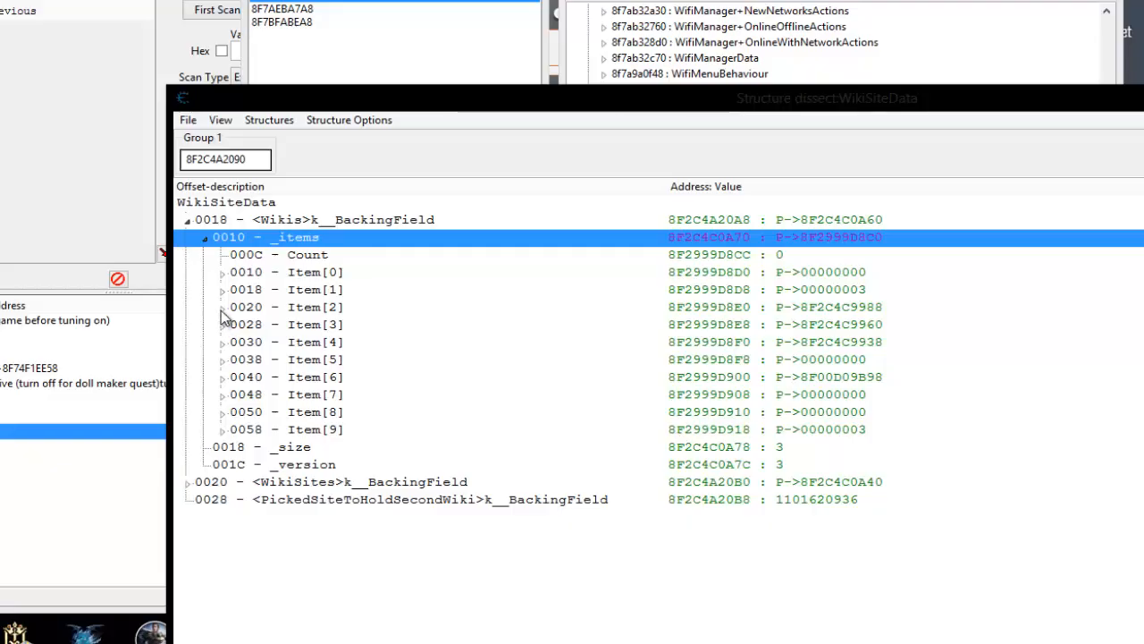
# - Examine the pointers of Item[1] through Item[4] in the Wikis _items array
pyautogui.click(874, 308)
pyautogui.click(872, 325)
pyautogui.click(872, 342)
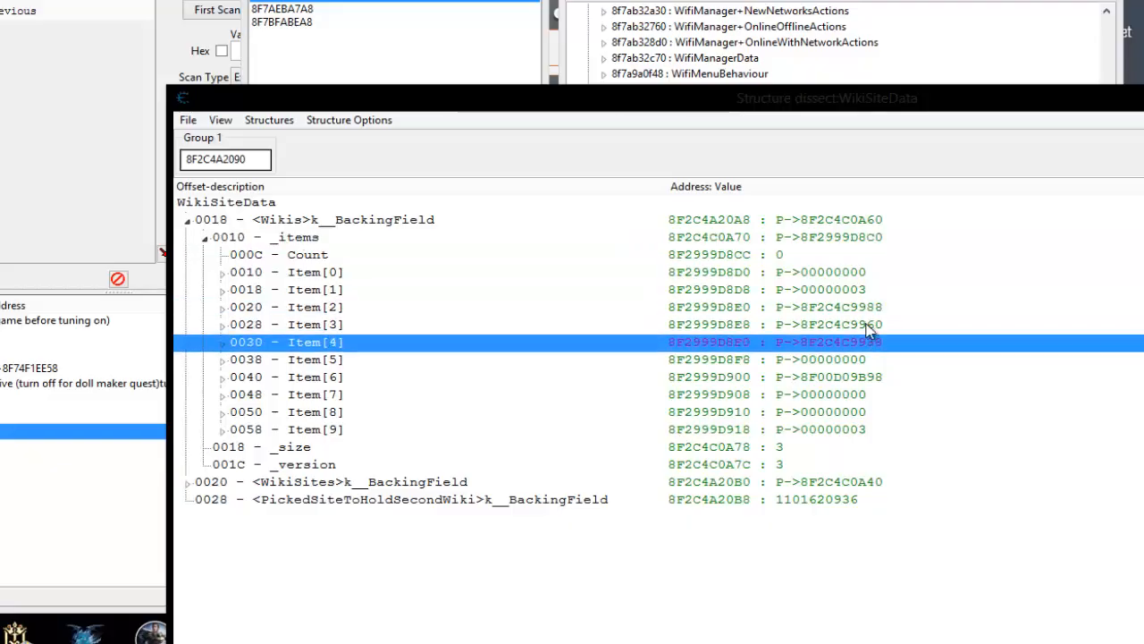
pyautogui.click(874, 307)
pyautogui.click(867, 325)
pyautogui.click(863, 347)
pyautogui.click(863, 310)
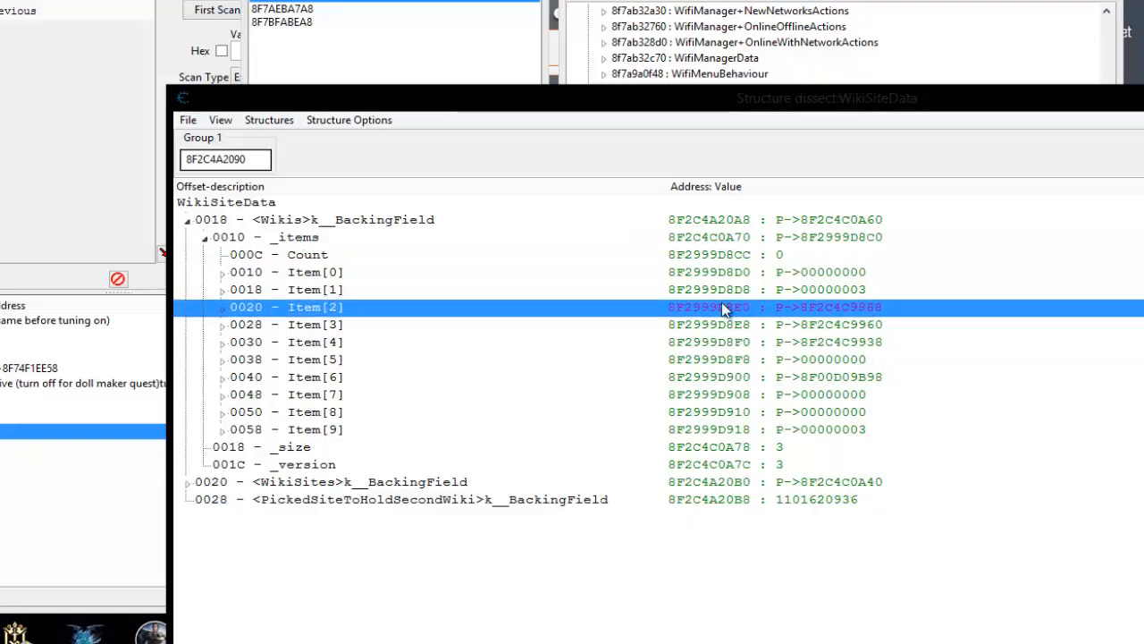
pyautogui.click(844, 290)
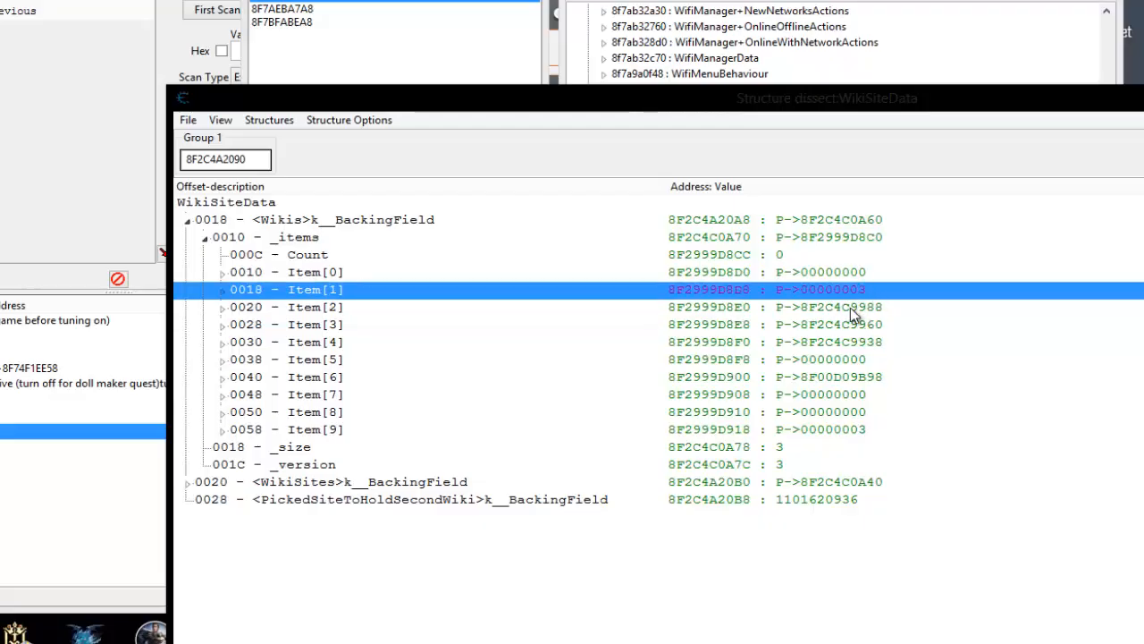
pyautogui.press('Down')
pyautogui.press('Down')
pyautogui.press('Down')
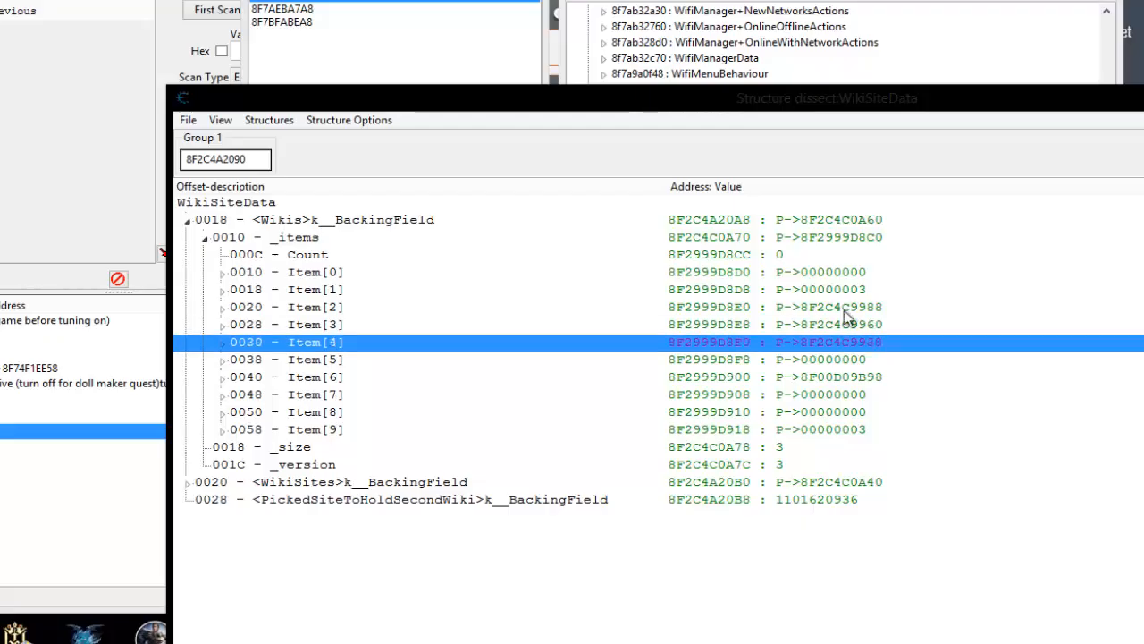
pyautogui.press('Up')
pyautogui.press('Up')
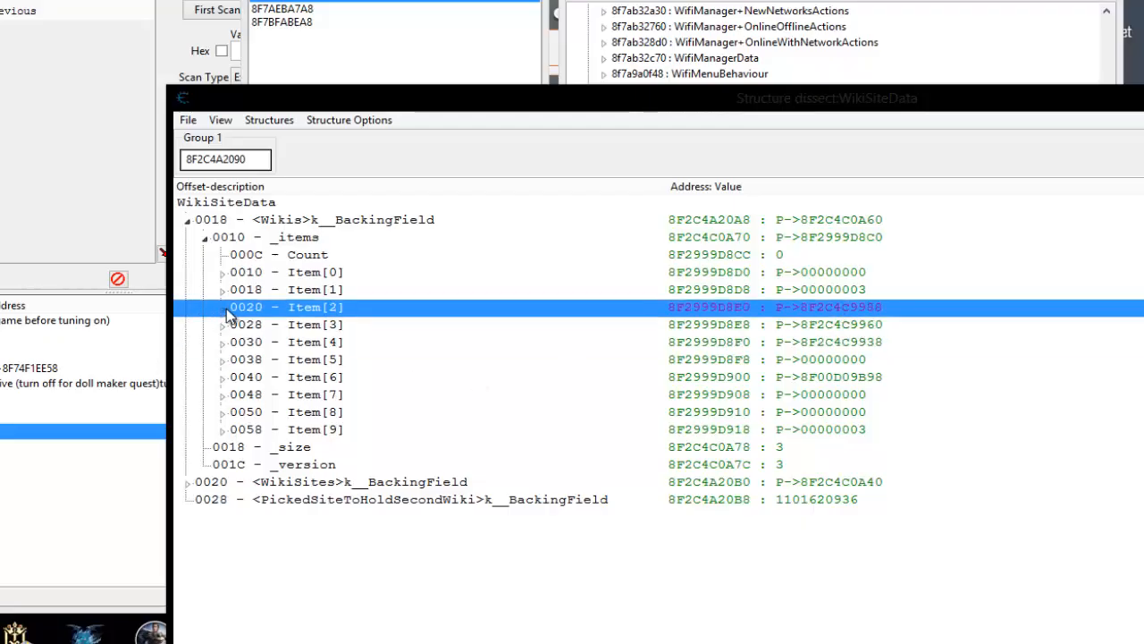
# - Expand Item[2] and examine its PageURL, Pages, Fake, Visted and IsTapped fields
pyautogui.click(222, 309)
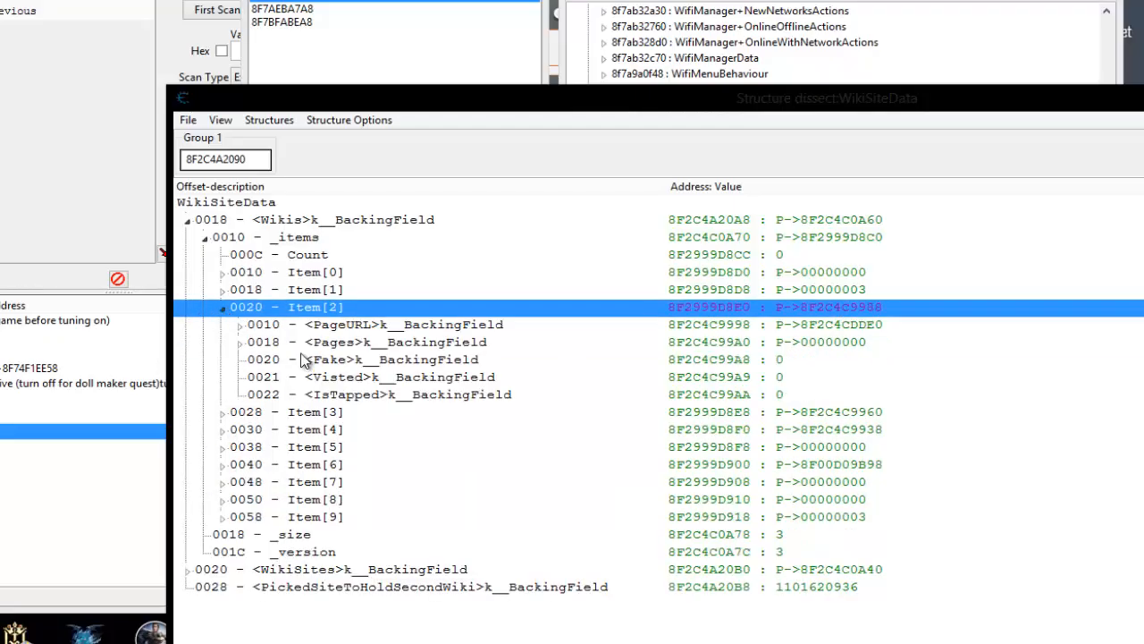
pyautogui.click(849, 327)
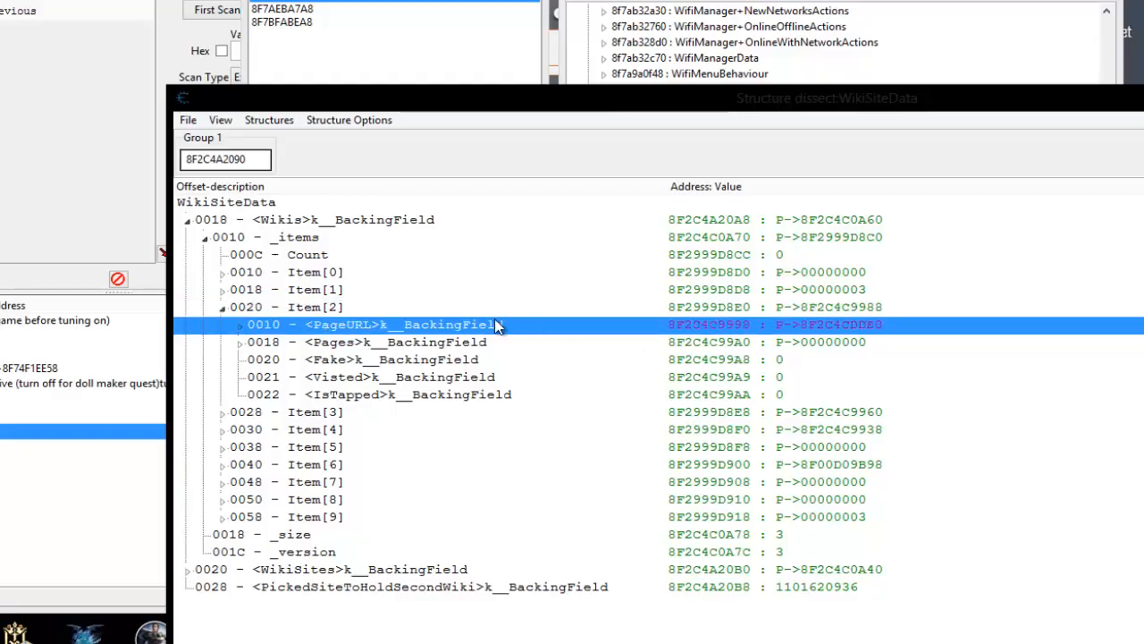
pyautogui.click(344, 347)
pyautogui.click(344, 363)
pyautogui.click(344, 380)
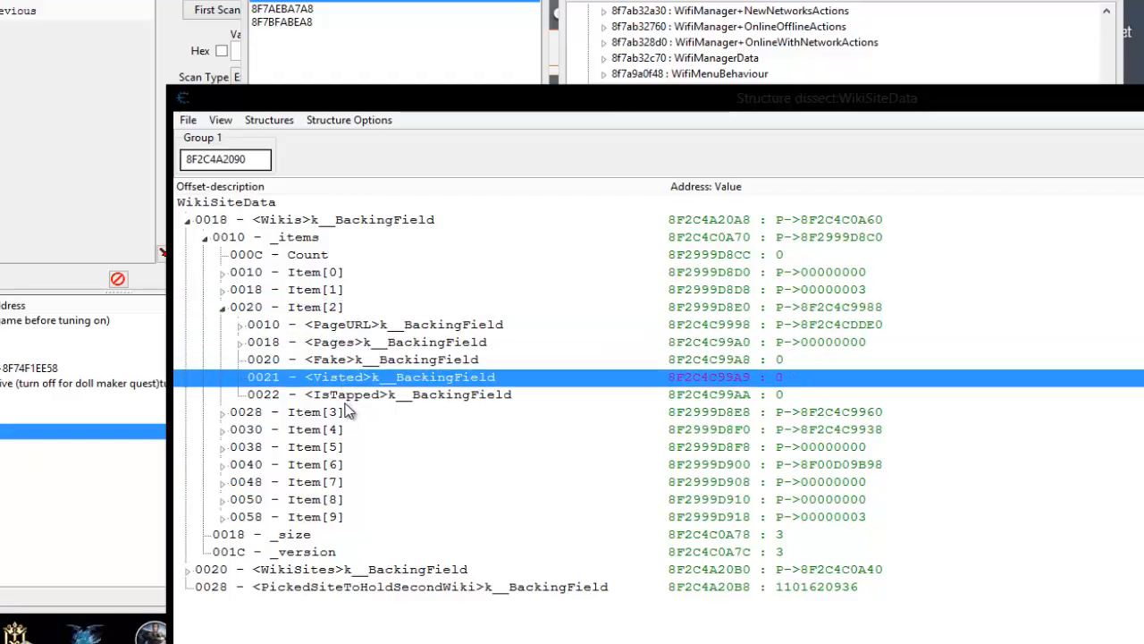
pyautogui.click(345, 400)
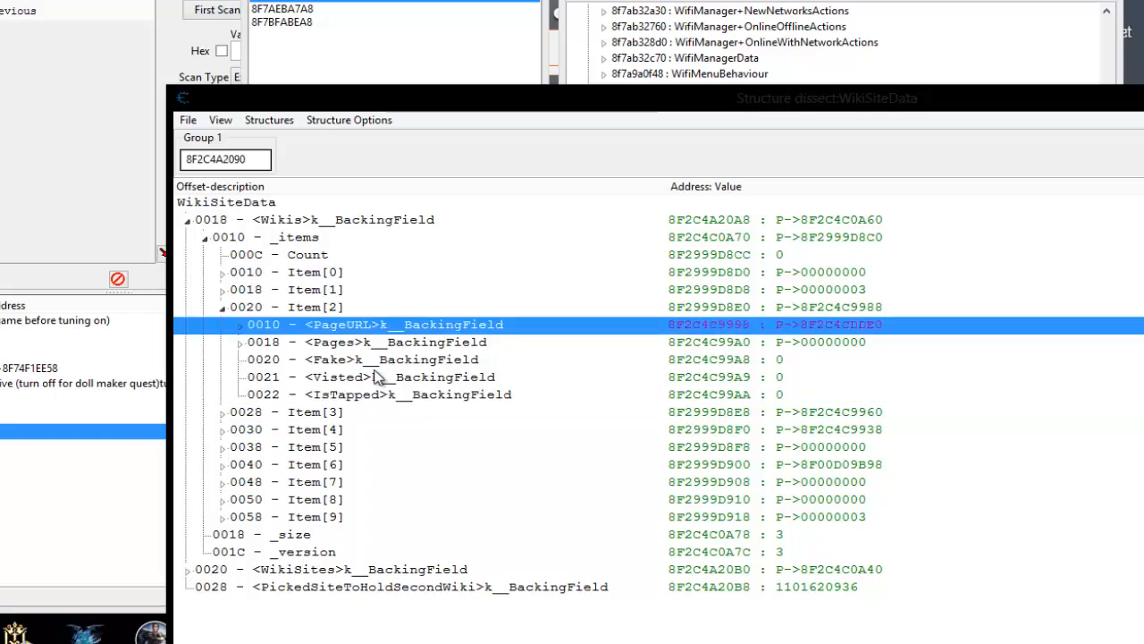
pyautogui.click(377, 326)
# - Expand Item[2]'s PageURL entry and examine its Value string at offset 0014
pyautogui.click(1134, 45)
pyautogui.press('Escape')
pyautogui.hotkey('alt', 'Tab')
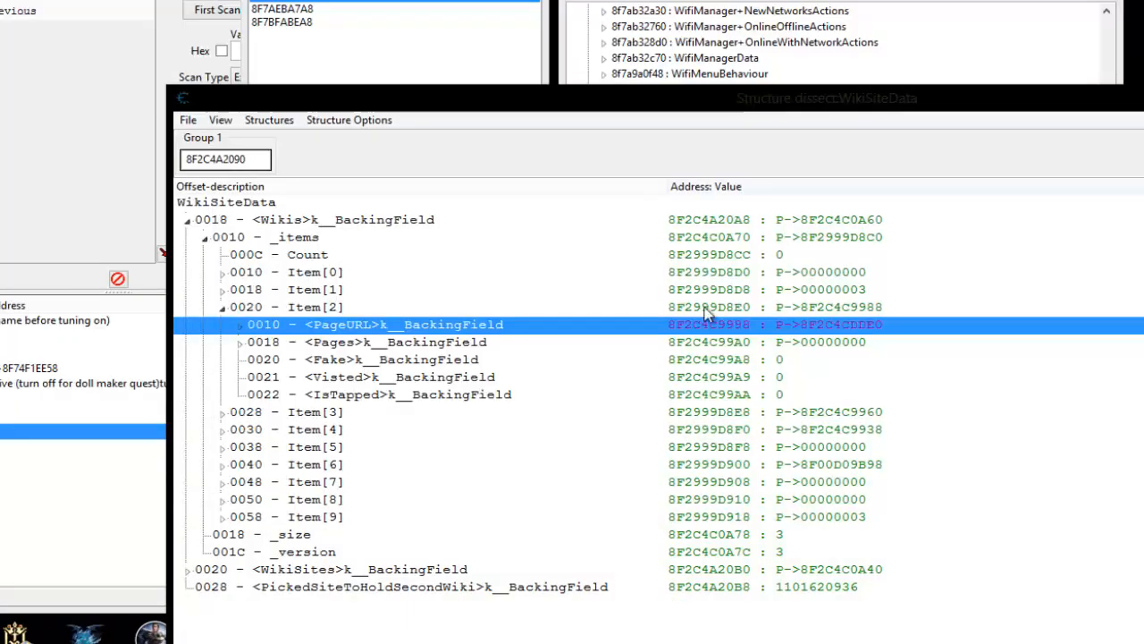
pyautogui.click(241, 328)
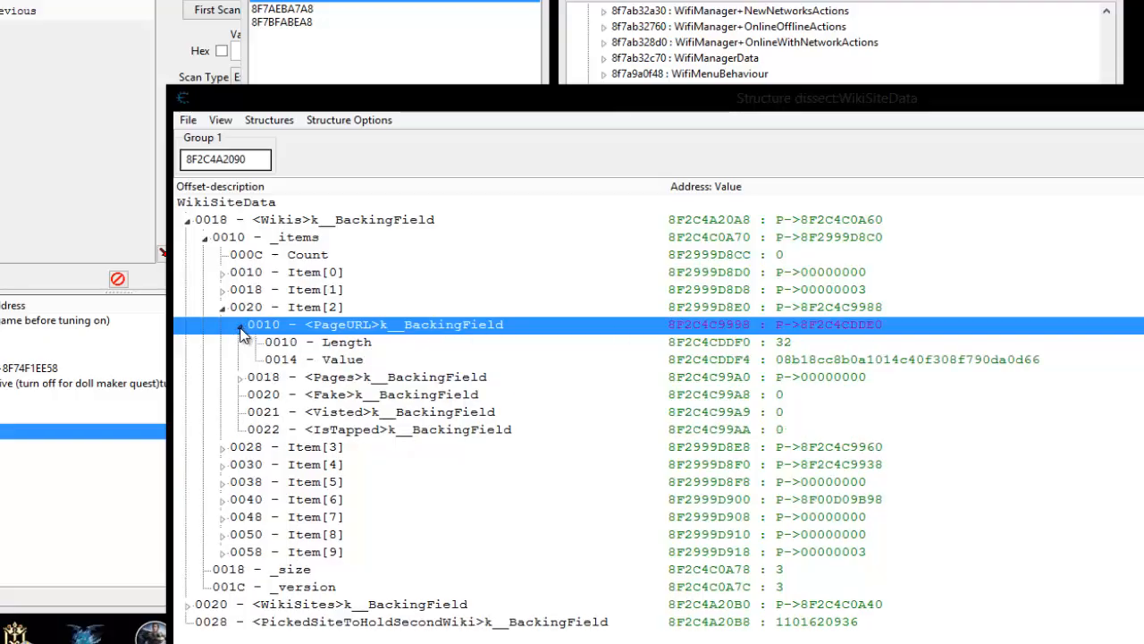
pyautogui.click(831, 362)
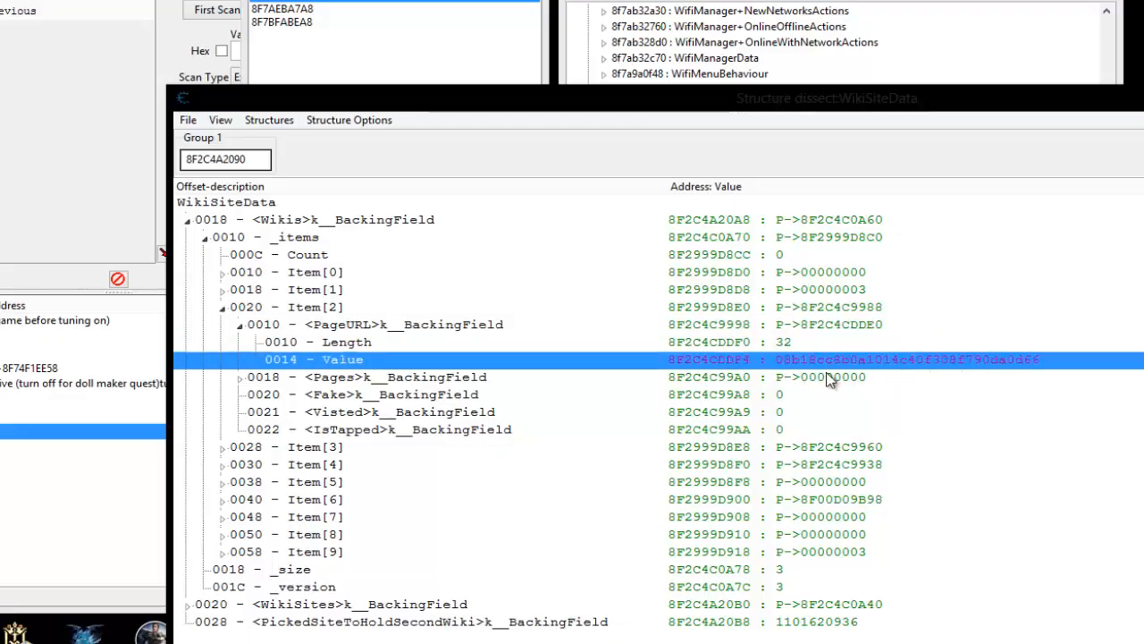
pyautogui.click(830, 376)
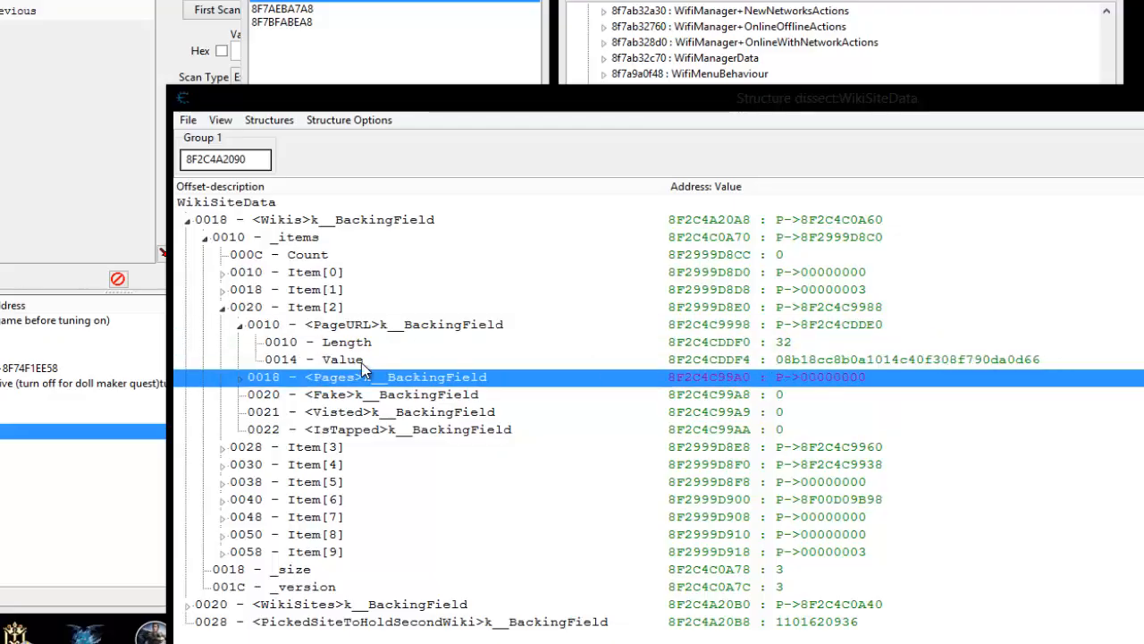
# - Switch to Welcome to the Game II to compare the Deep Wiki page's address with Item[2]'s PageURL value, and return to the structure
pyautogui.click(361, 362)
pyautogui.click(813, 372)
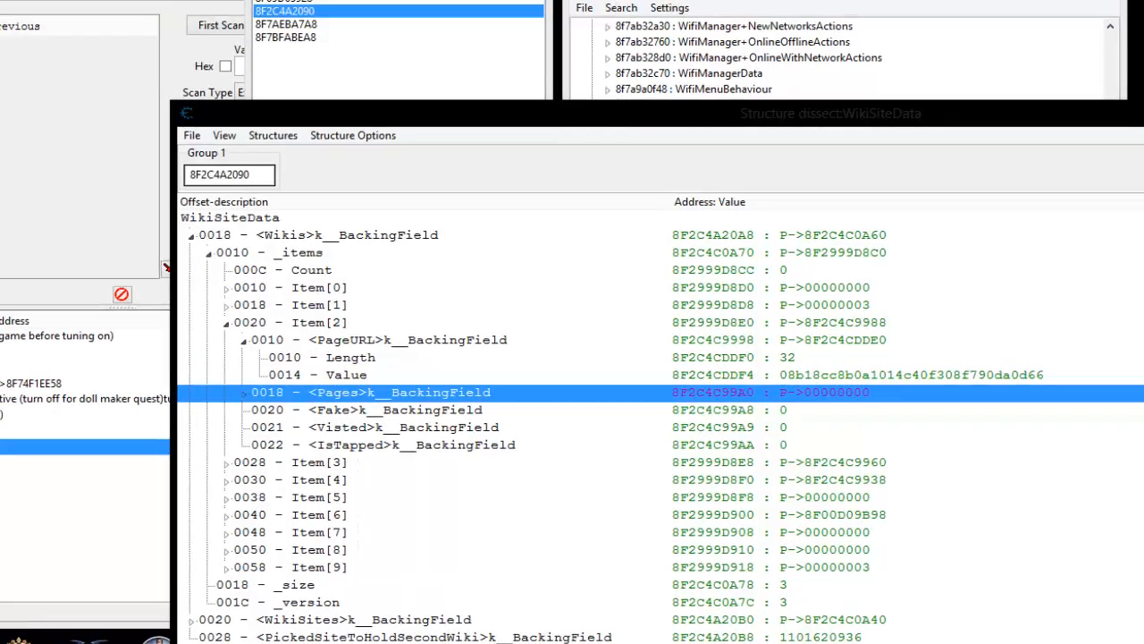
pyautogui.hotkey('alt', 'Tab')
pyautogui.press('Escape')
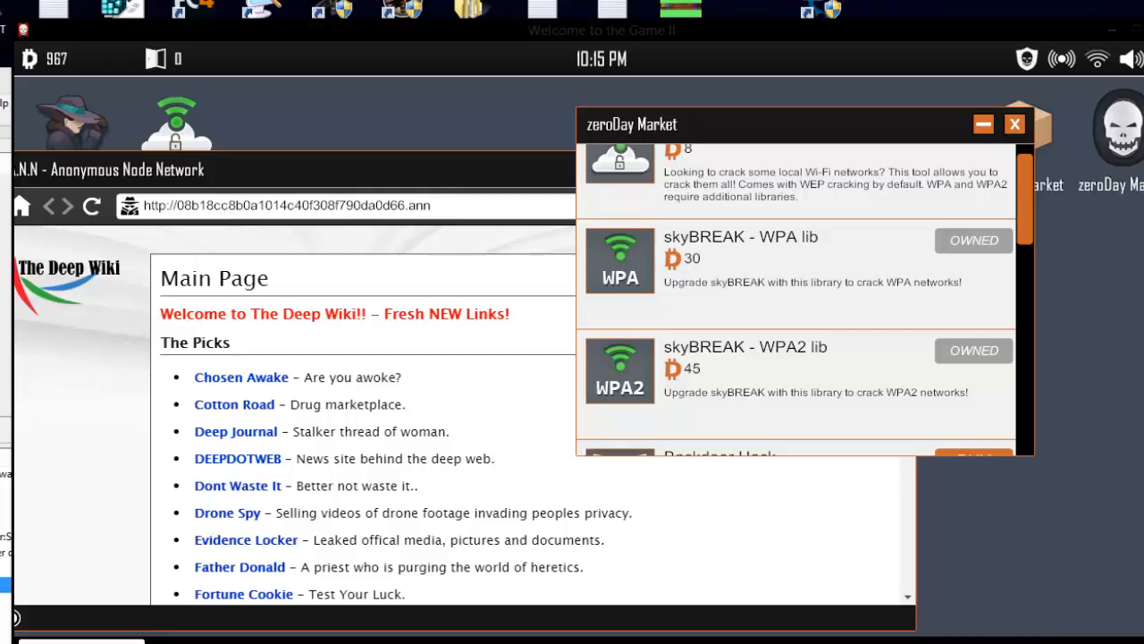
pyautogui.hotkey('alt', 'Tab')
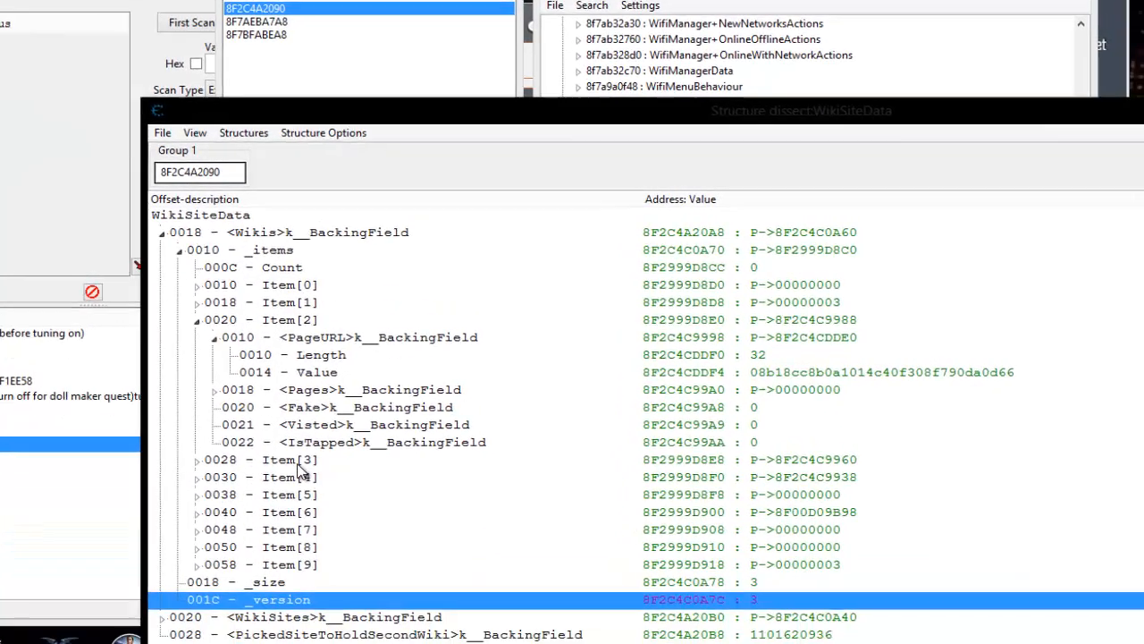
pyautogui.click(357, 601)
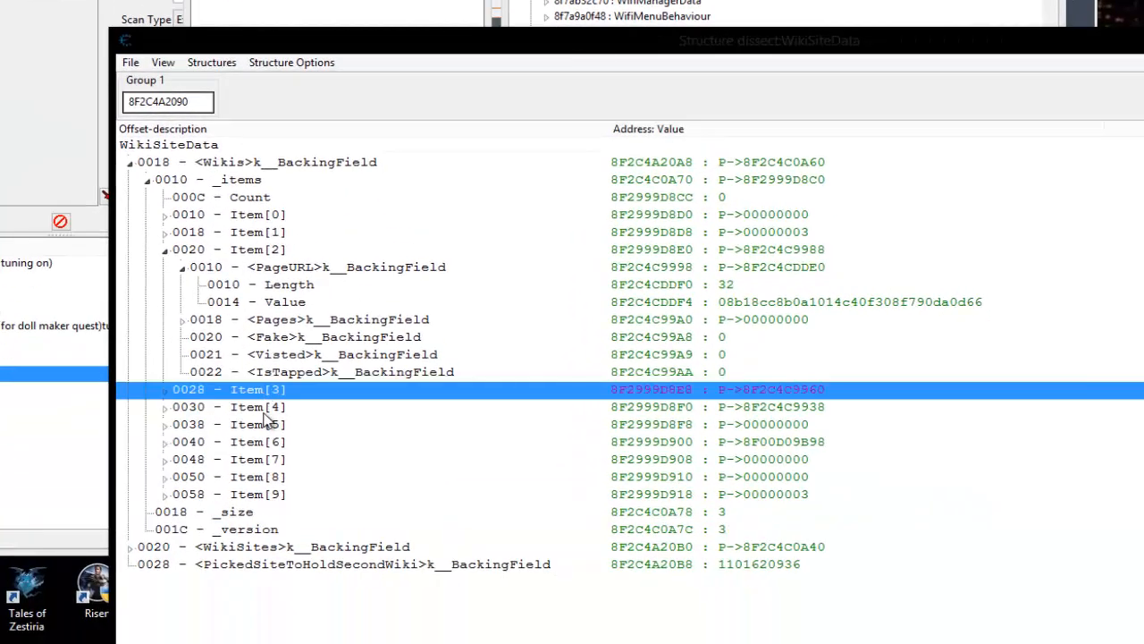
# - Expand Item[3] and its PageURL entry, and copy the Value string at offset 0014 without changing it
pyautogui.press('Down')
pyautogui.press('Down')
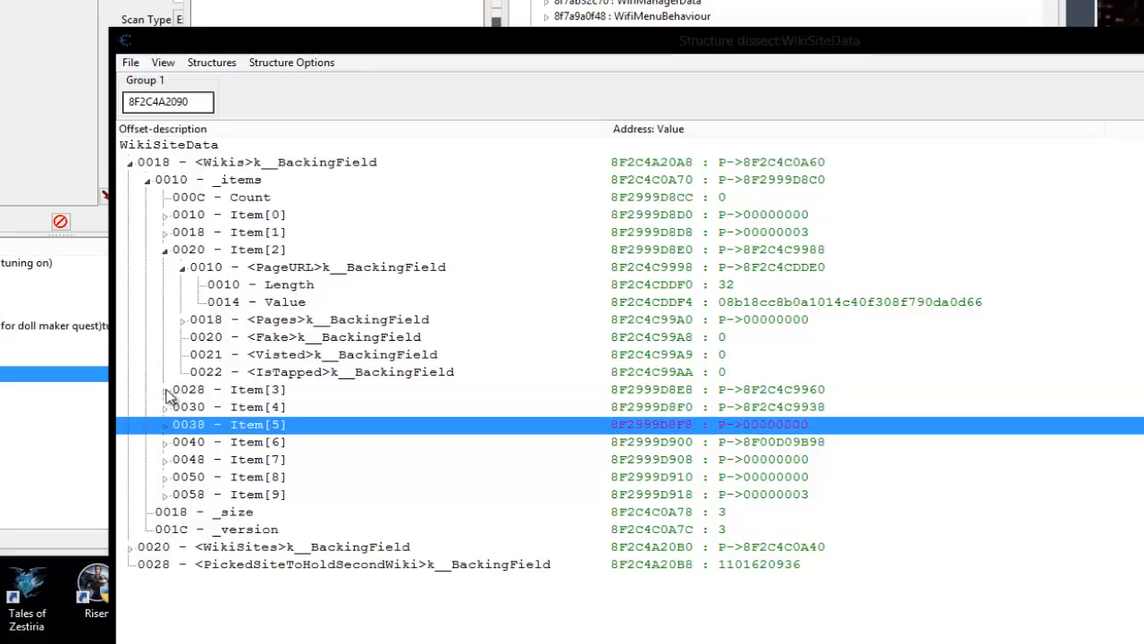
pyautogui.click(165, 391)
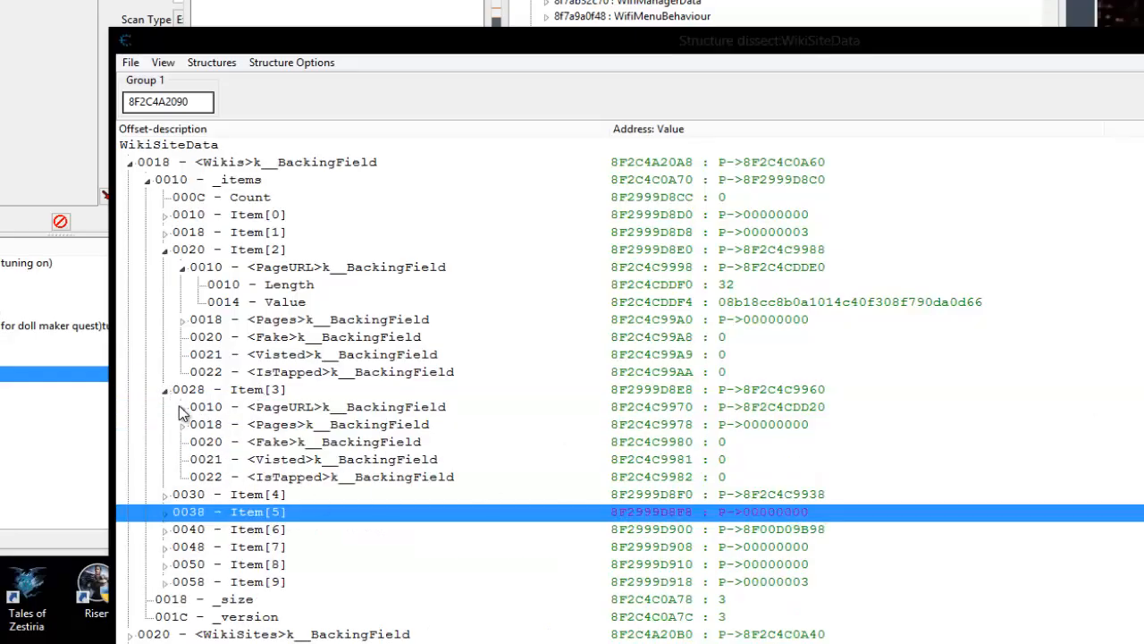
pyautogui.click(182, 409)
pyautogui.click(816, 443)
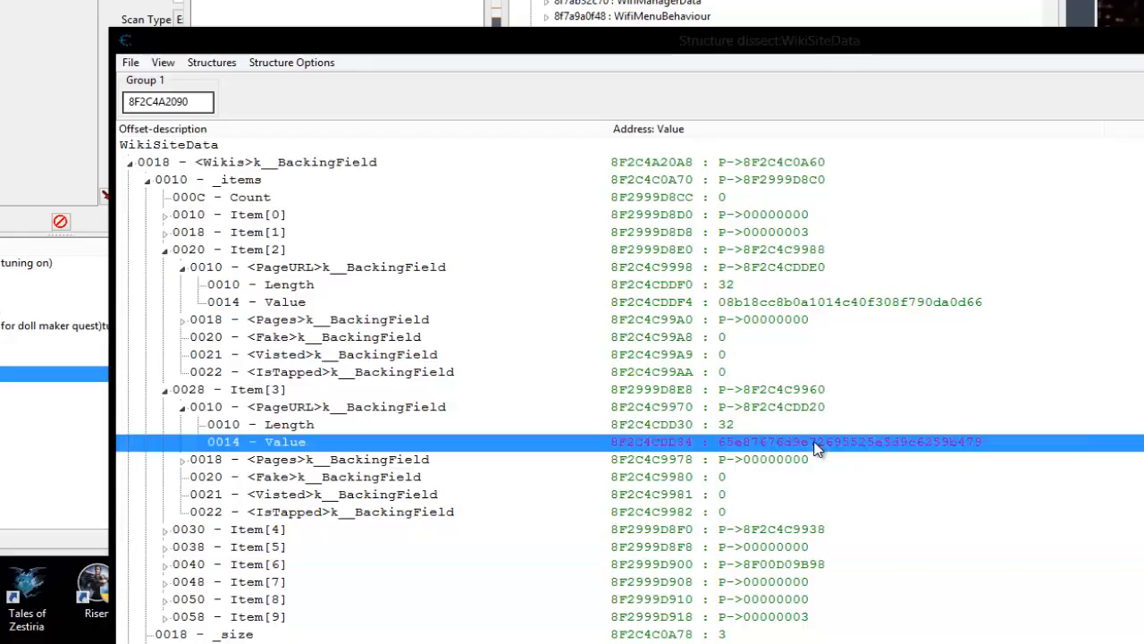
pyautogui.doubleClick(815, 444)
pyautogui.rightClick(374, 232)
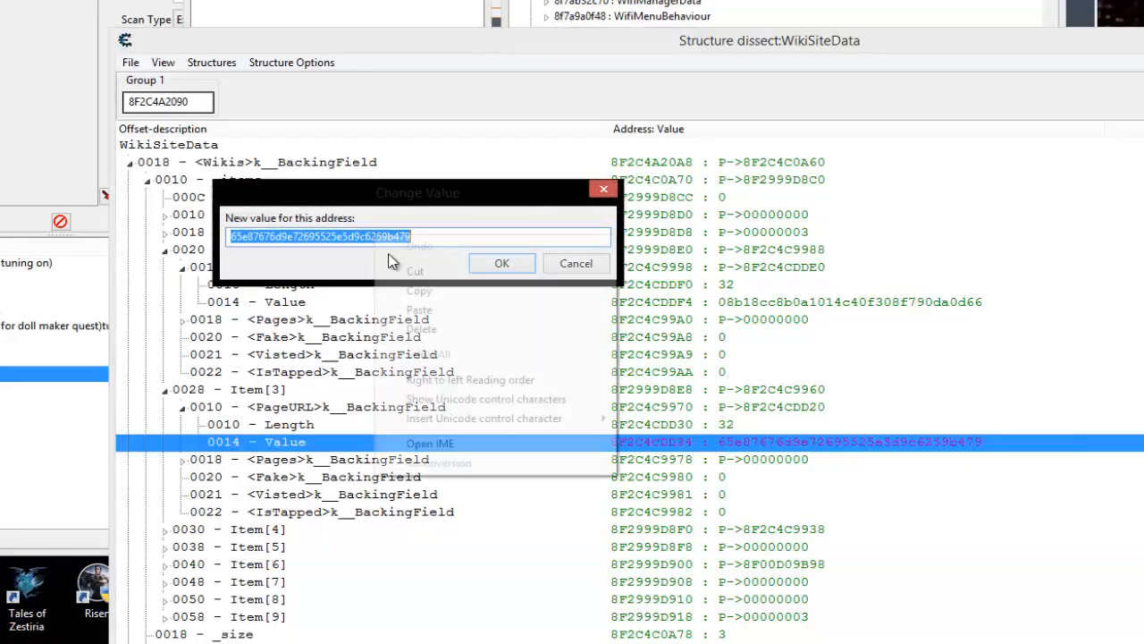
pyautogui.click(414, 292)
pyautogui.click(569, 259)
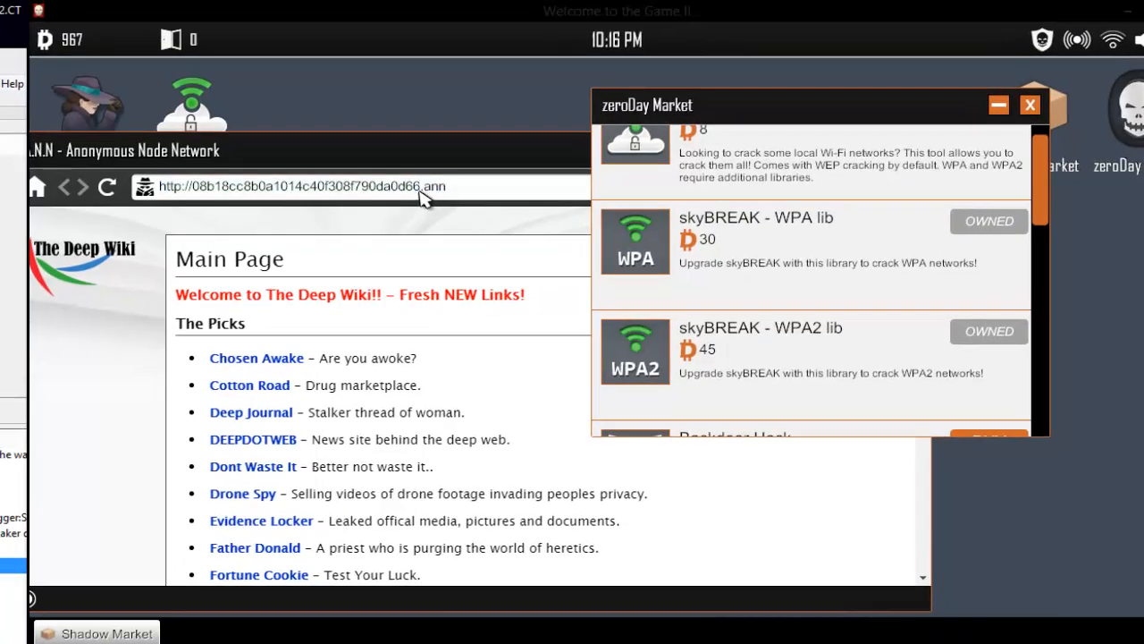
pyautogui.press('BackSpace')
pyautogui.press('BackSpace')
pyautogui.press('BackSpace')
pyautogui.press('BackSpace')
pyautogui.press('BackSpace')
pyautogui.press('BackSpace')
pyautogui.press('BackSpace')
pyautogui.press('BackSpace')
pyautogui.press('BackSpace')
pyautogui.press('BackSpace')
pyautogui.press('BackSpace')
pyautogui.press('BackSpace')
pyautogui.press('BackSpace')
pyautogui.press('BackSpace')
pyautogui.press('BackSpace')
pyautogui.press('BackSpace')
pyautogui.press('BackSpace')
pyautogui.press('BackSpace')
pyautogui.press('BackSpace')
pyautogui.press('BackSpace')
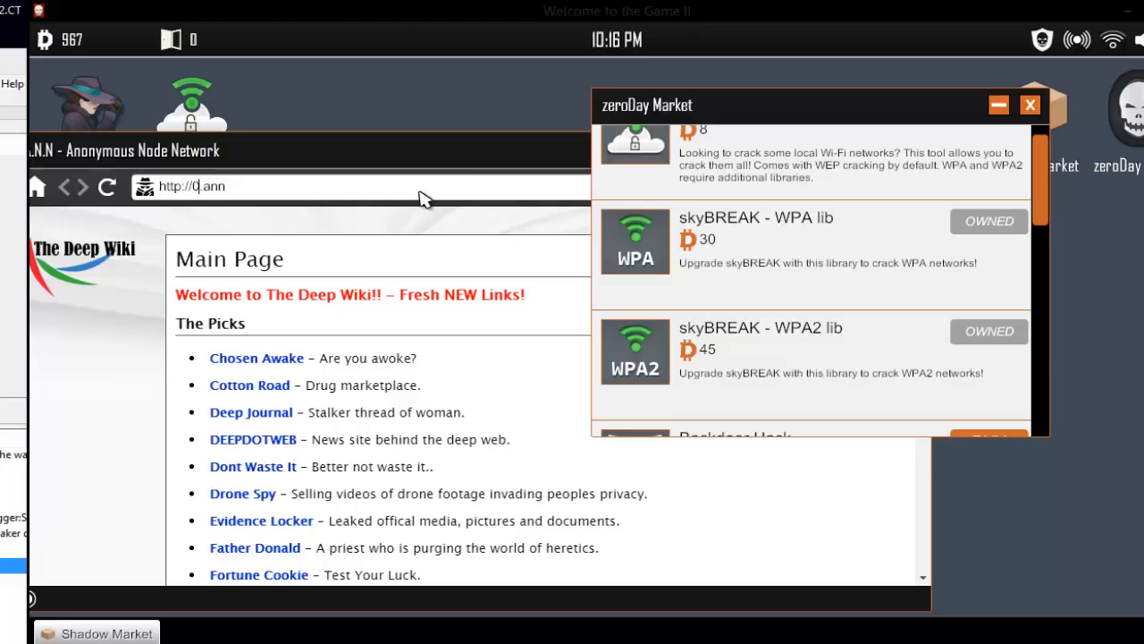
pyautogui.hotkey('ctrl', 'v')
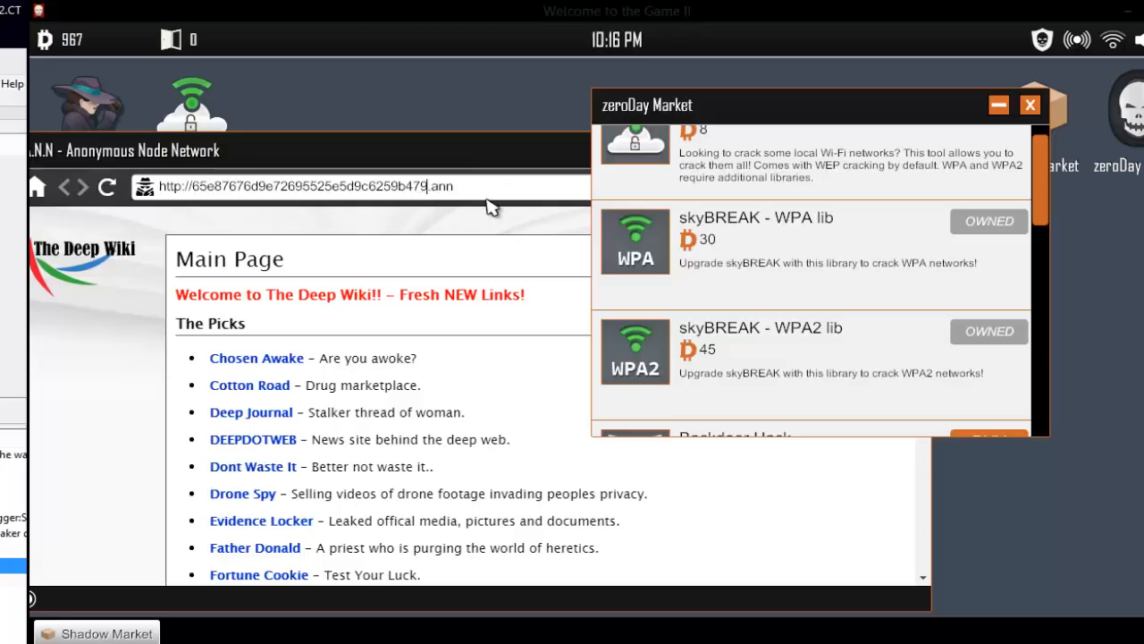
pyautogui.press('Return')
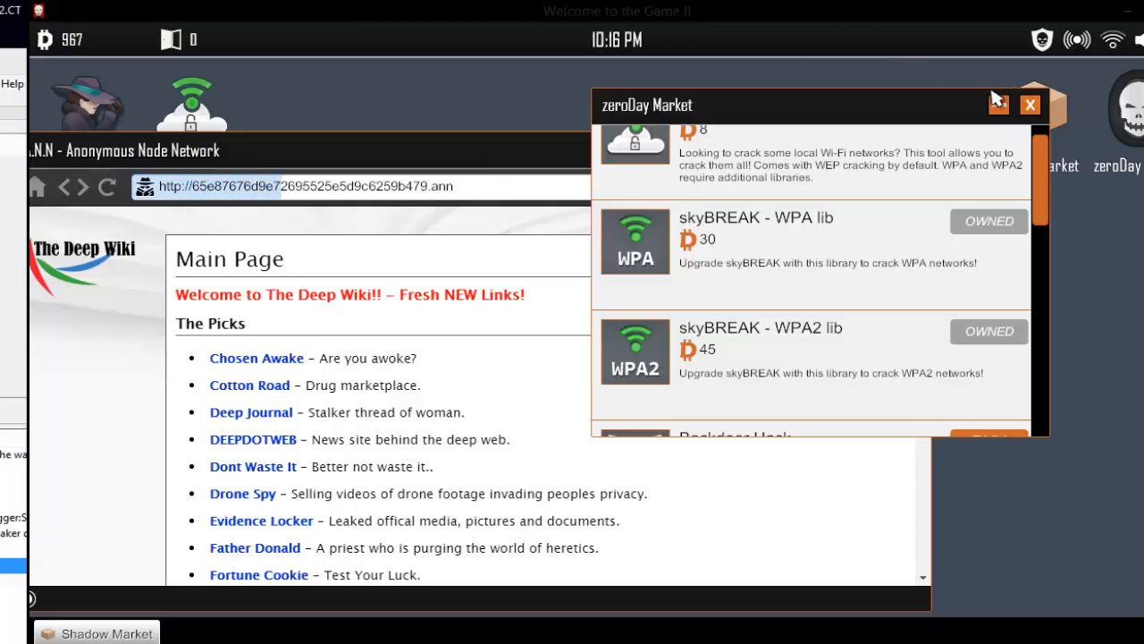
# - Minimize the zeroDay Market window and bookmark The Deep Wiki II page
pyautogui.click(998, 105)
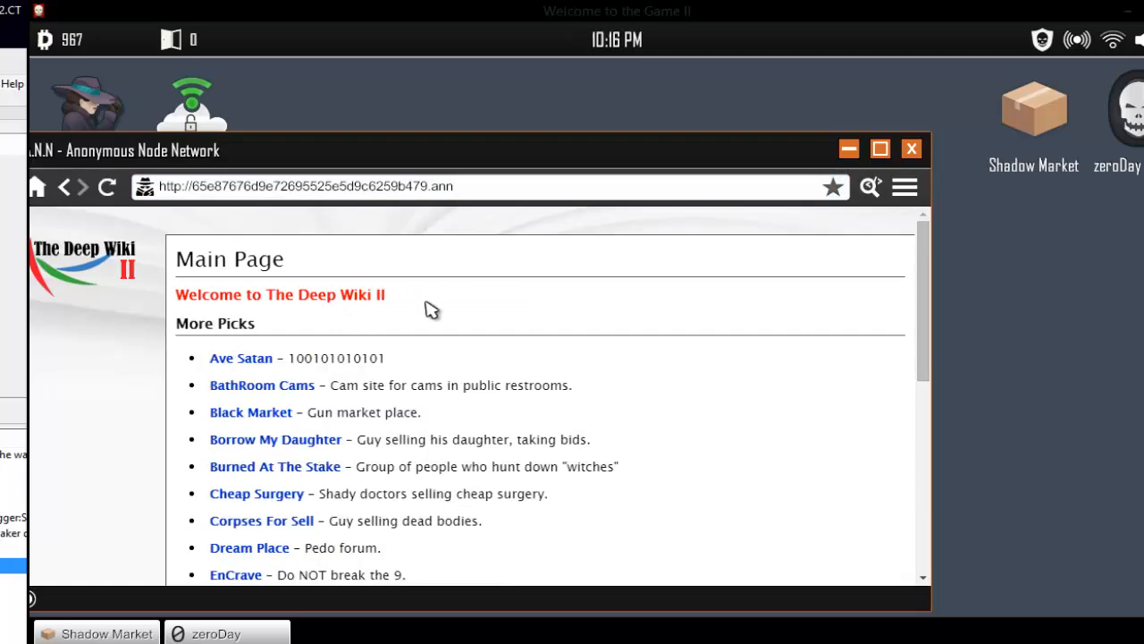
pyautogui.click(833, 186)
# - Return to the WikiSiteData structure, examine Item[6] and its PageURL entry, and collapse the item again
pyautogui.hotkey('alt', 'Tab')
pyautogui.moveTo(934, 238); pyautogui.dragTo(761, 70)
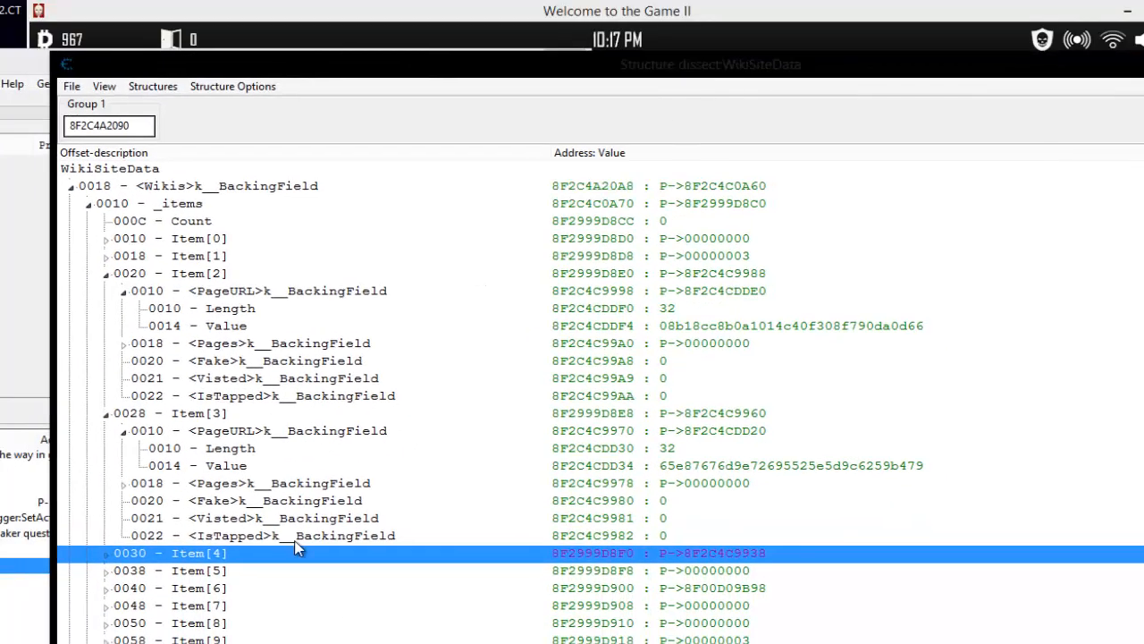
pyautogui.click(525, 595)
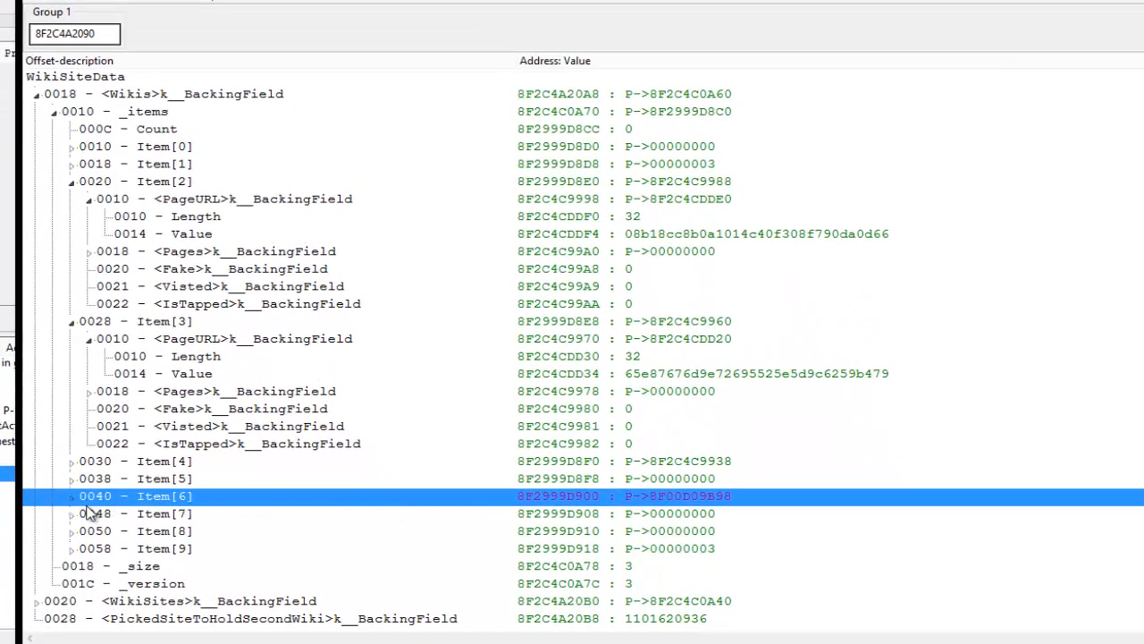
pyautogui.click(73, 497)
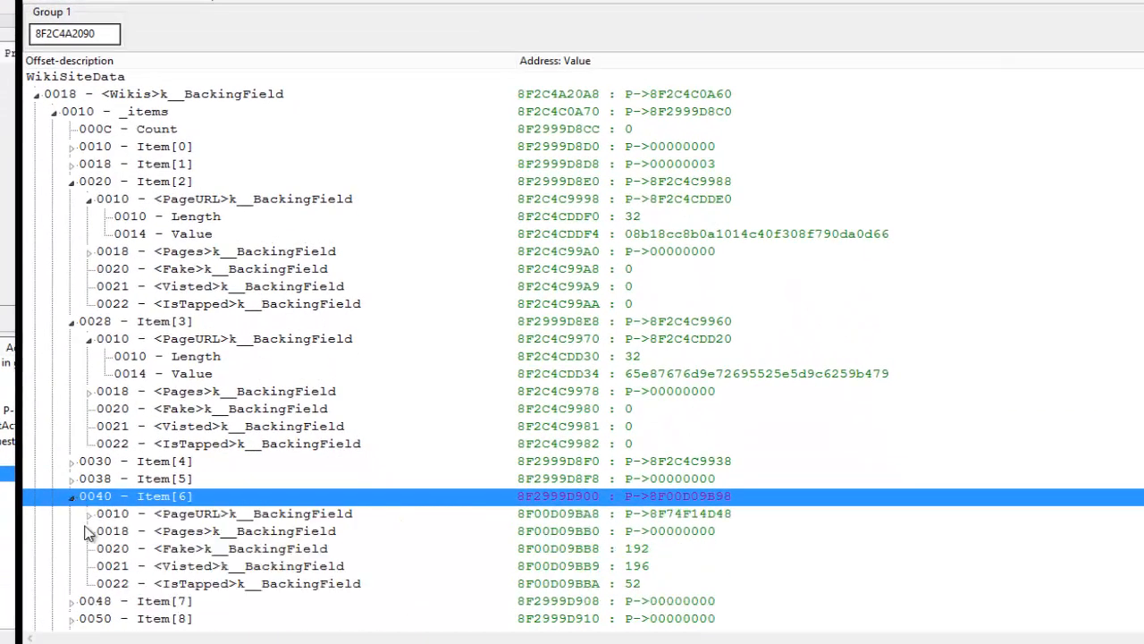
pyautogui.click(89, 515)
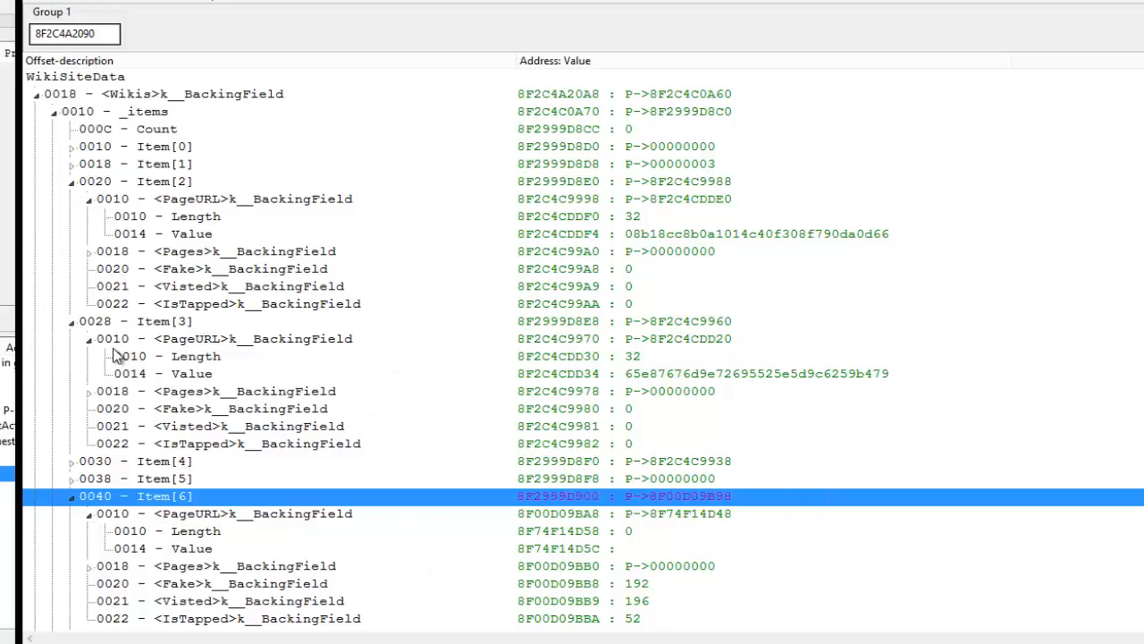
pyautogui.click(72, 497)
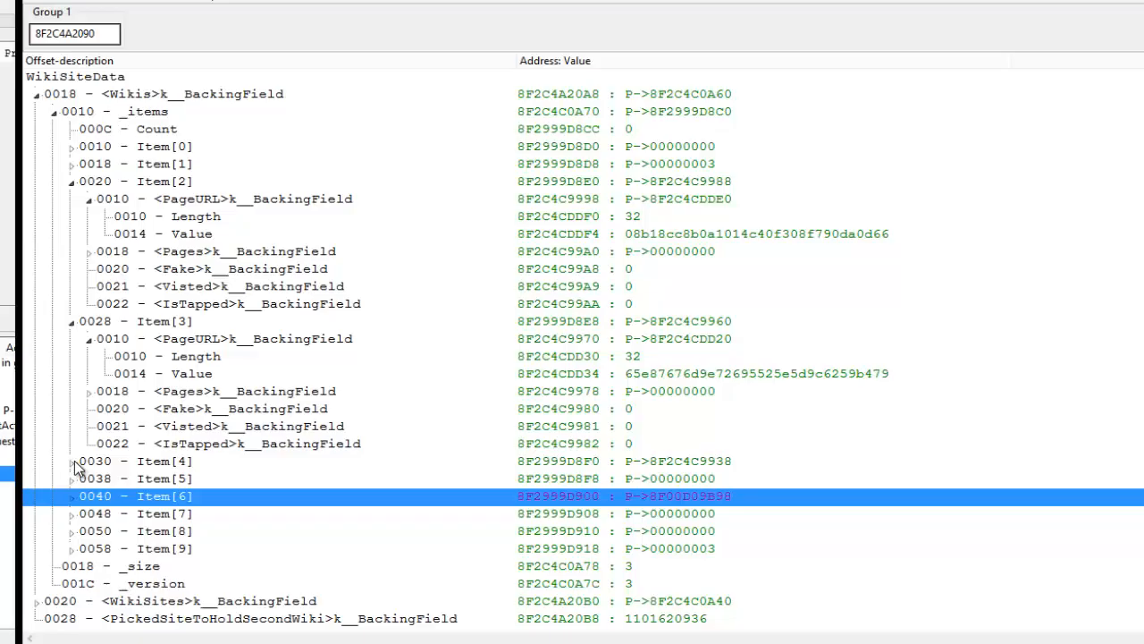
# - Expand Item[4] and its PageURL entry, and copy the Value string at offset 0014 without changing it
pyautogui.click(73, 462)
pyautogui.click(89, 479)
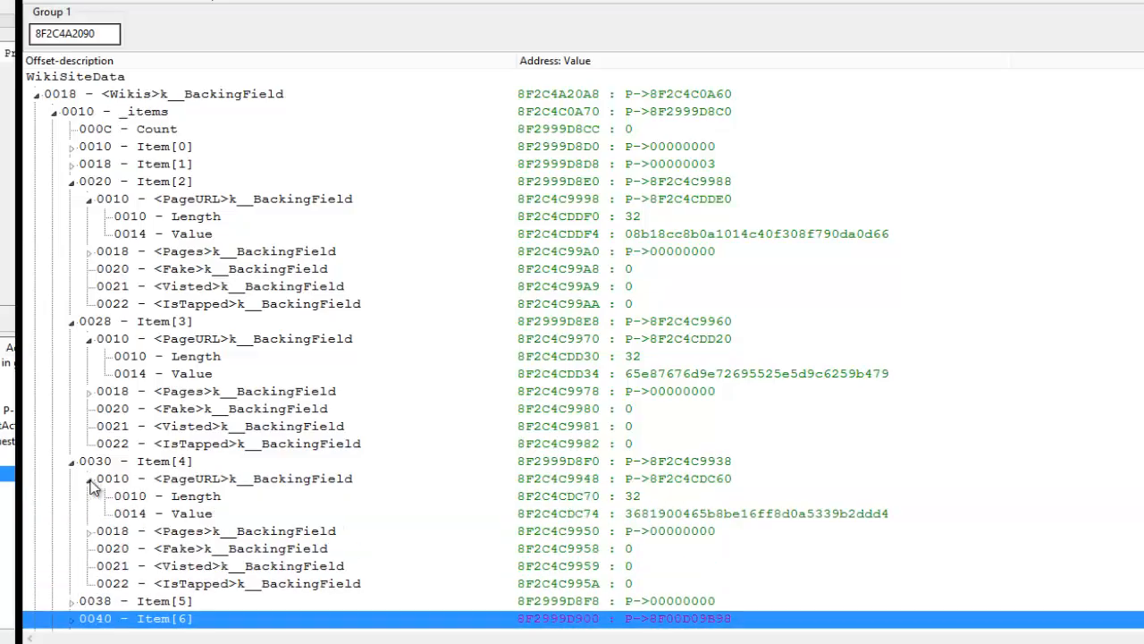
pyautogui.doubleClick(809, 514)
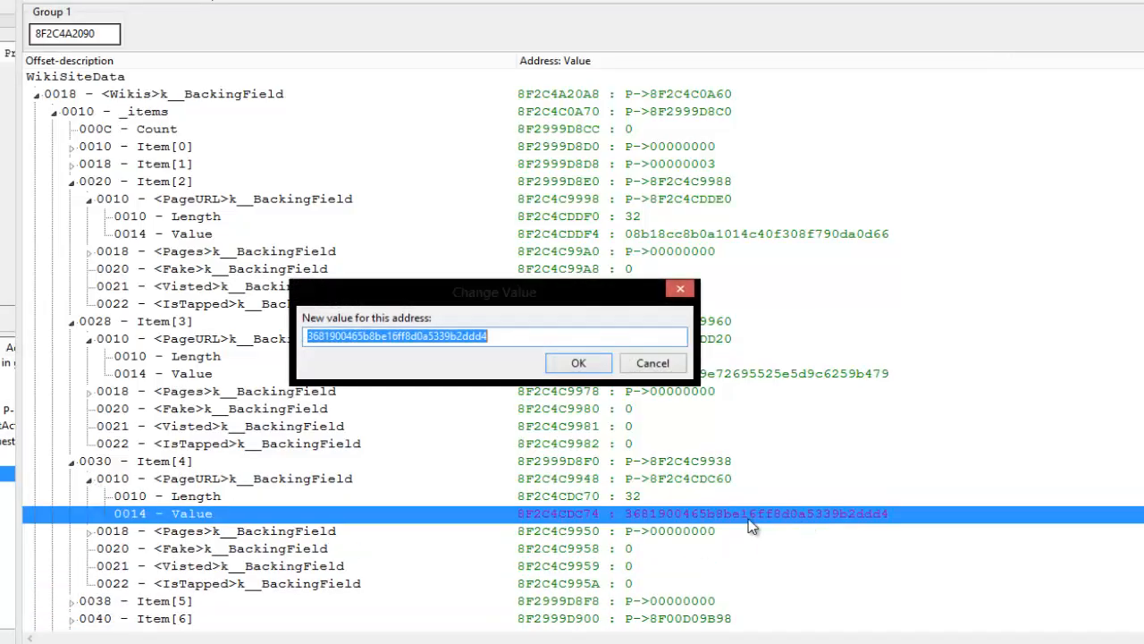
pyautogui.rightClick(308, 336)
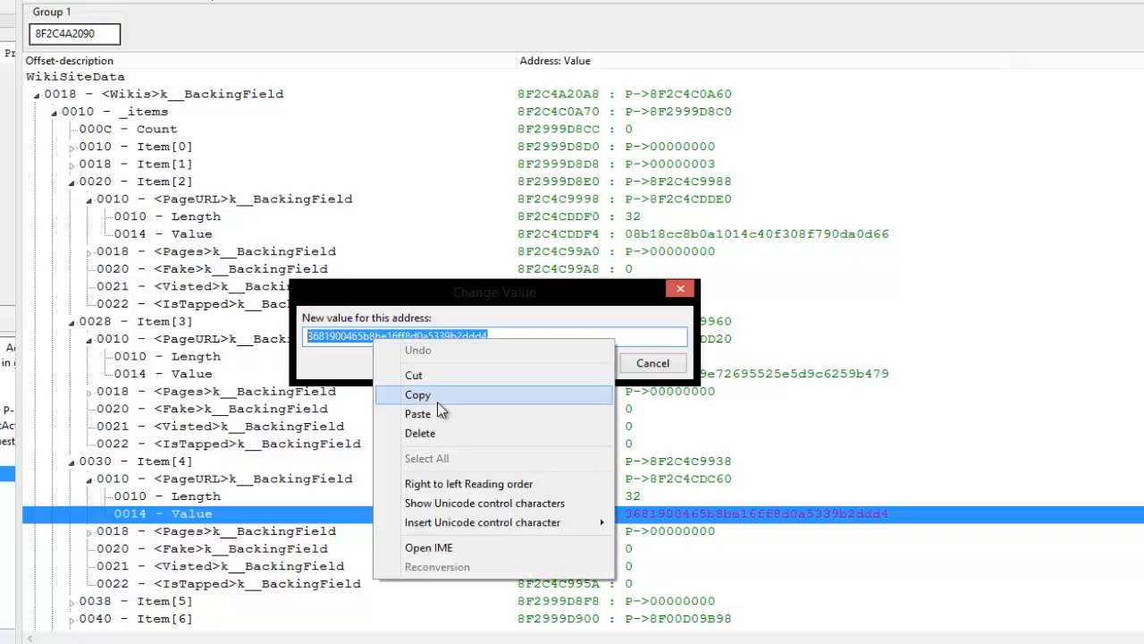
pyautogui.click(438, 399)
pyautogui.click(652, 363)
pyautogui.hotkey('alt', 'Tab')
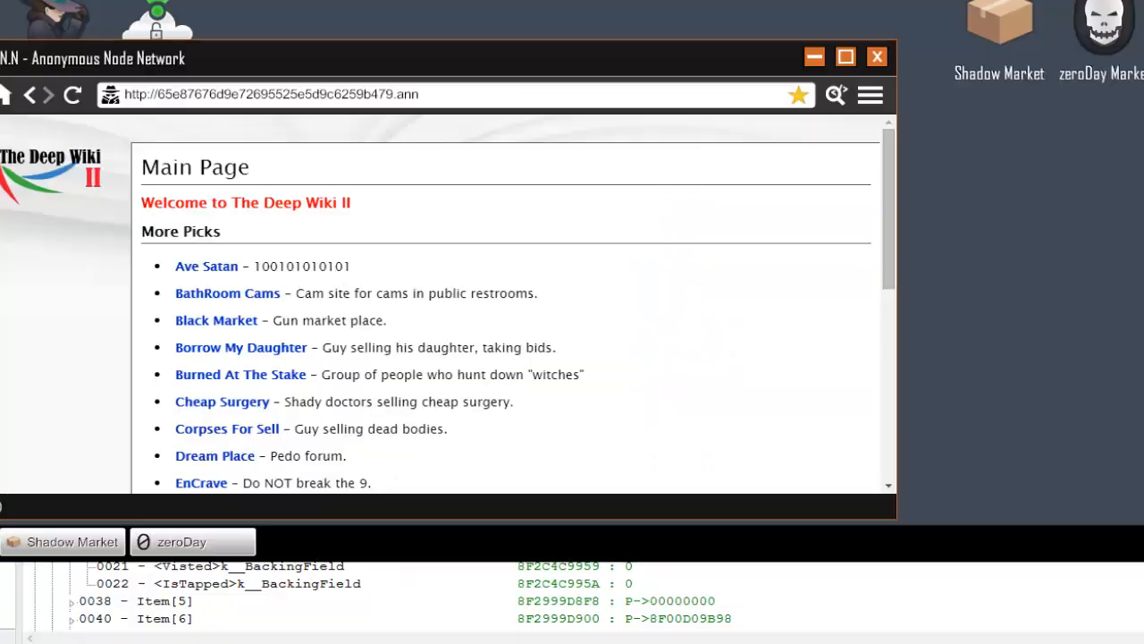
pyautogui.click(384, 94)
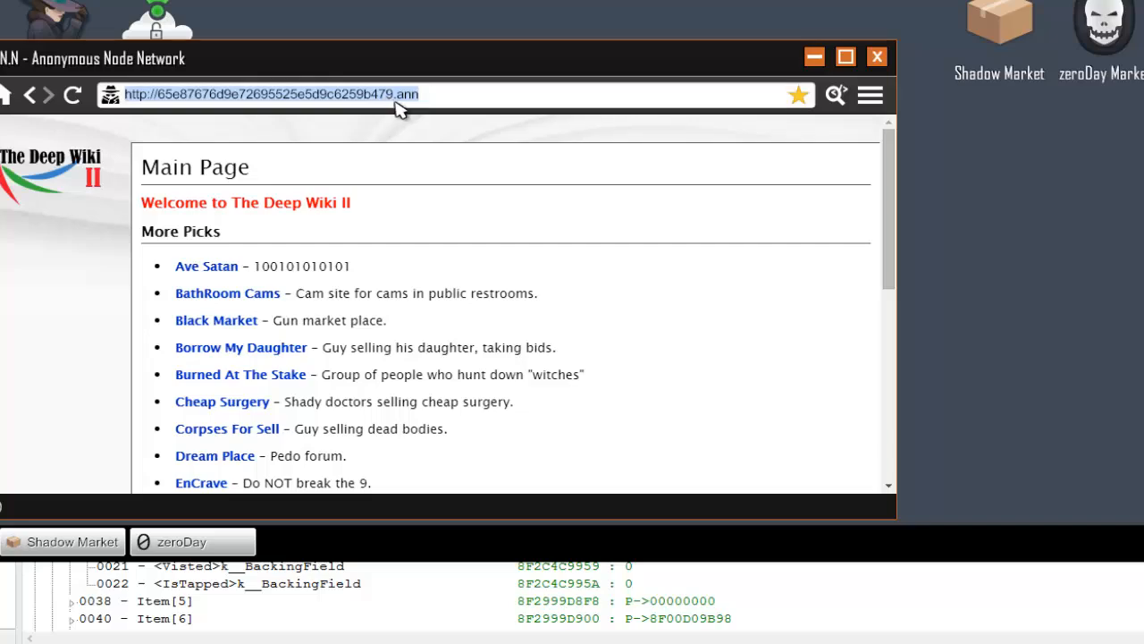
pyautogui.click(391, 99)
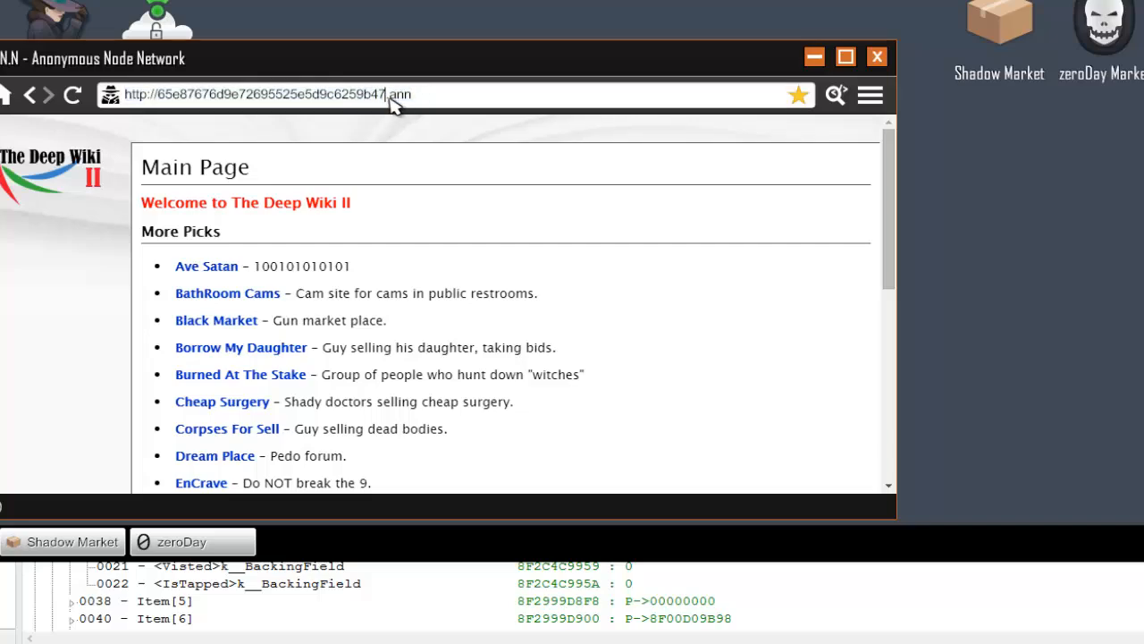
pyautogui.press('BackSpace')
pyautogui.press('BackSpace')
pyautogui.press('BackSpace')
pyautogui.press('BackSpace')
pyautogui.press('BackSpace')
pyautogui.press('BackSpace')
pyautogui.press('BackSpace')
pyautogui.press('BackSpace')
pyautogui.press('BackSpace')
pyautogui.press('BackSpace')
pyautogui.press('BackSpace')
pyautogui.press('BackSpace')
pyautogui.press('BackSpace')
pyautogui.press('BackSpace')
pyautogui.press('BackSpace')
pyautogui.press('BackSpace')
pyautogui.press('BackSpace')
pyautogui.press('BackSpace')
pyautogui.press('BackSpace')
pyautogui.press('BackSpace')
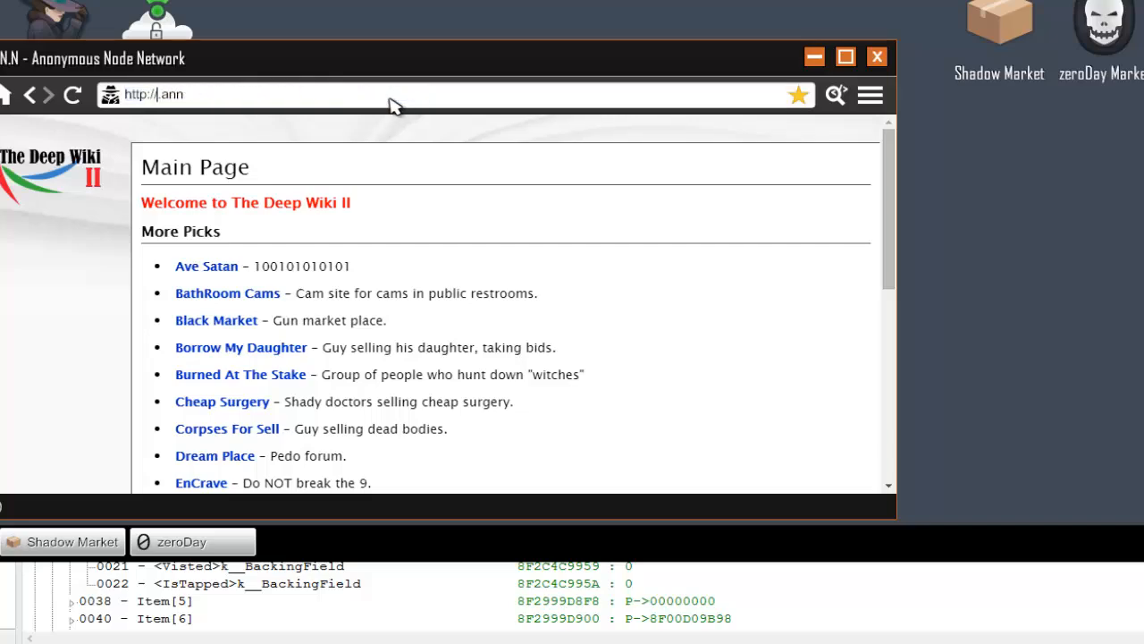
pyautogui.hotkey('ctrl', 'v')
pyautogui.press('Return')
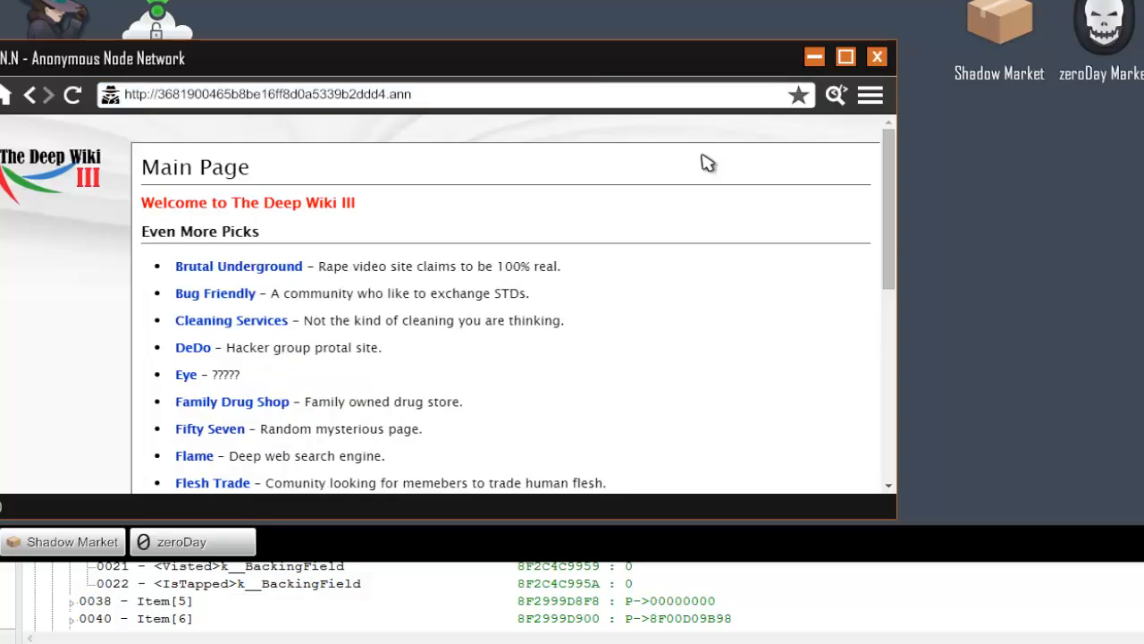
pyautogui.click(871, 96)
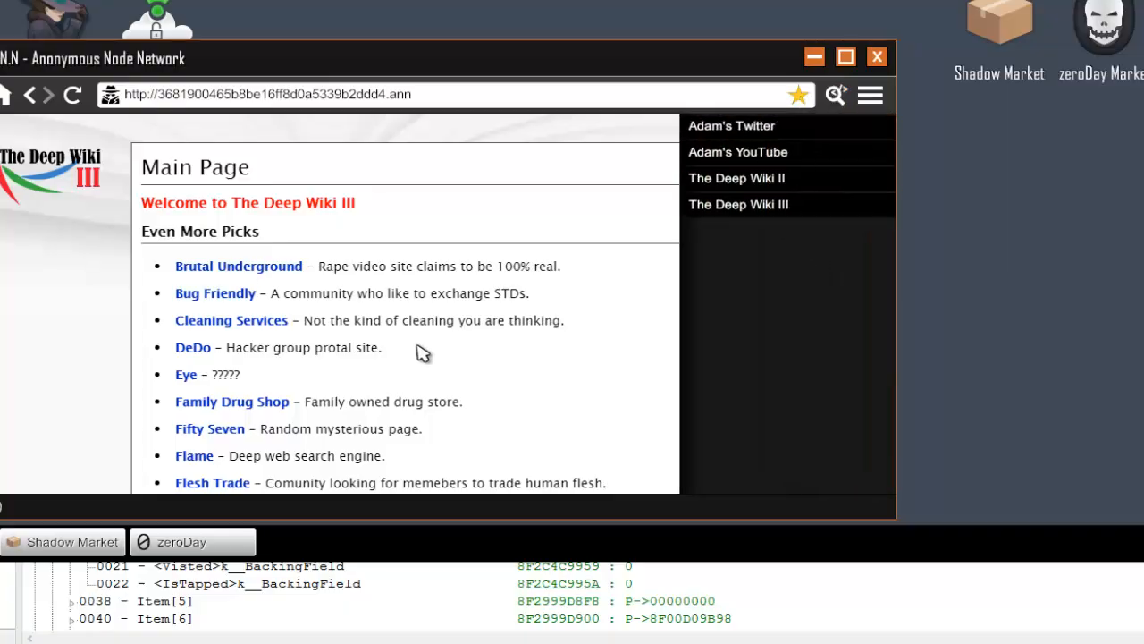
# - Return to the WikiSiteData structure and examine the PageURL entries of Item[2] and Item[3]
pyautogui.click(585, 614)
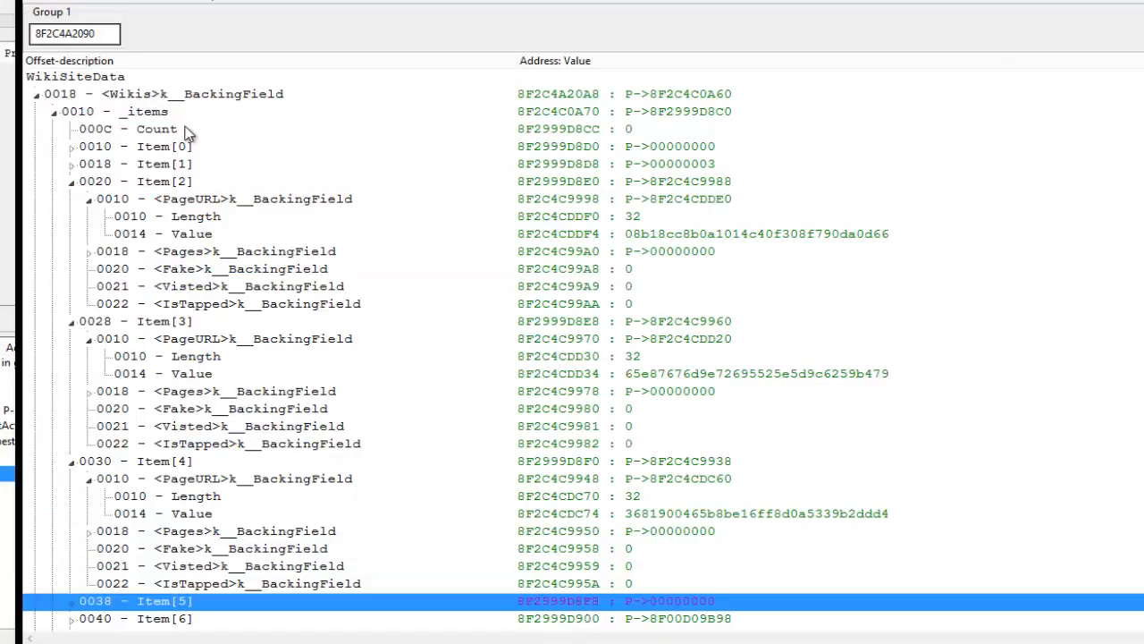
pyautogui.click(746, 218)
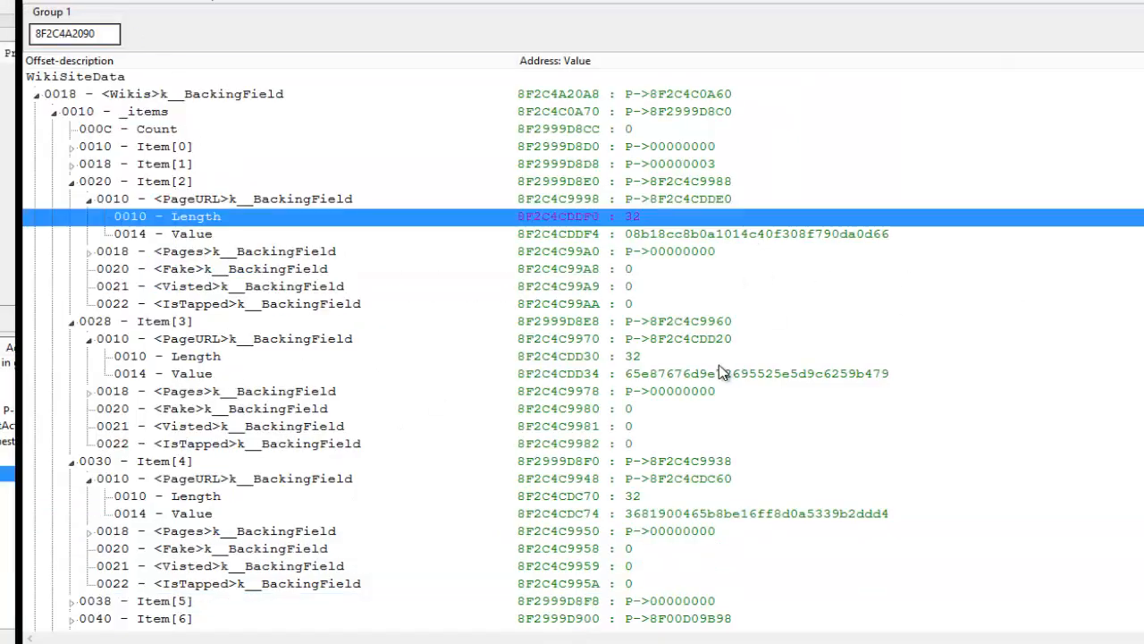
pyautogui.click(727, 376)
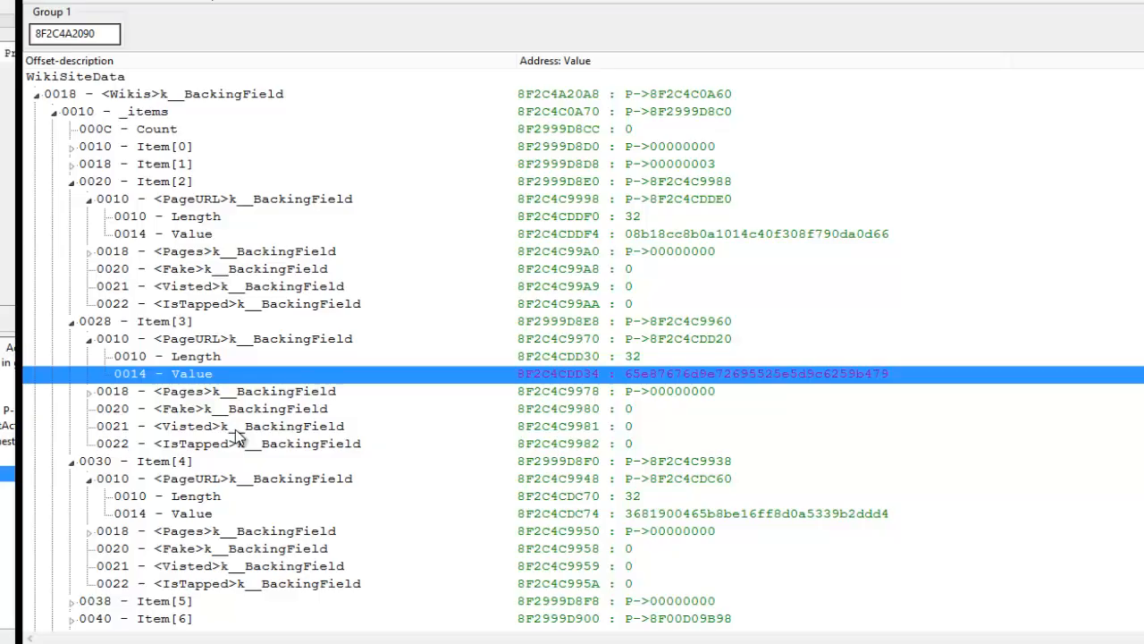
# - Copy the structure's base address 8F2C4A2090 from Group 1
pyautogui.doubleClick(102, 33)
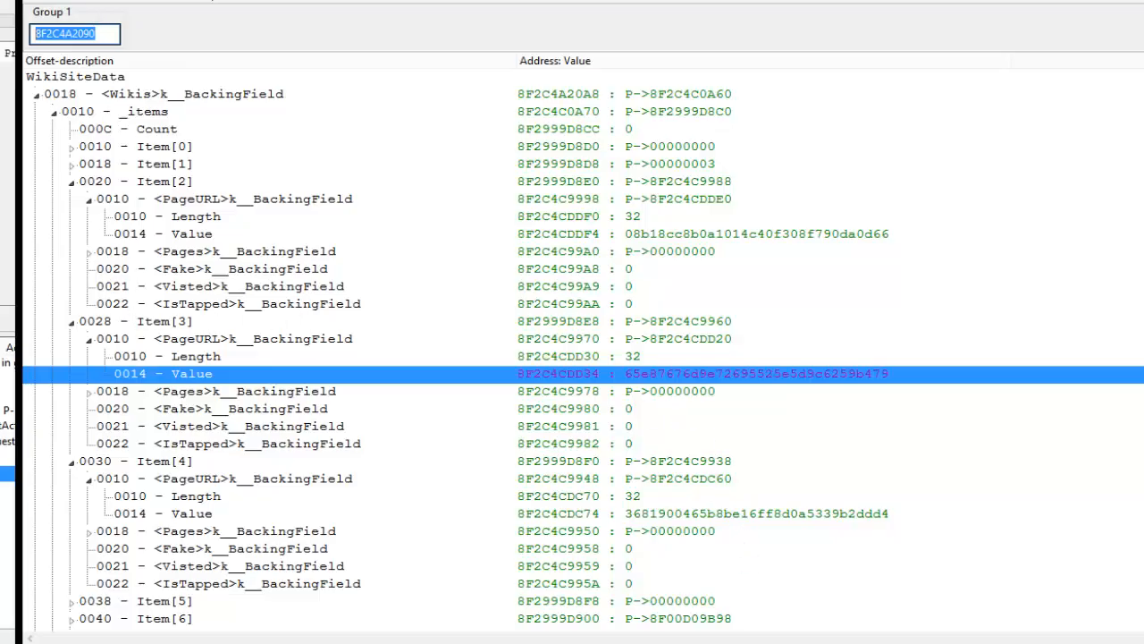
pyautogui.rightClick(84, 36)
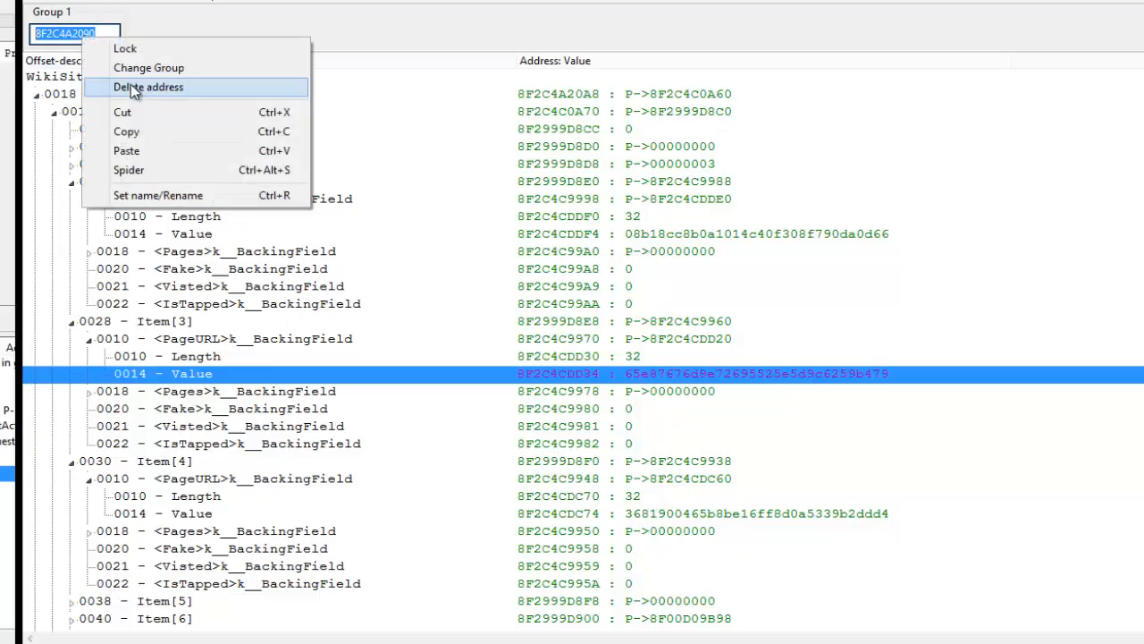
pyautogui.click(136, 134)
# - Return to the main Cheat Engine window and manually add address 8F2C4A2090 as a 4 Bytes entry with no description
pyautogui.click(8, 251)
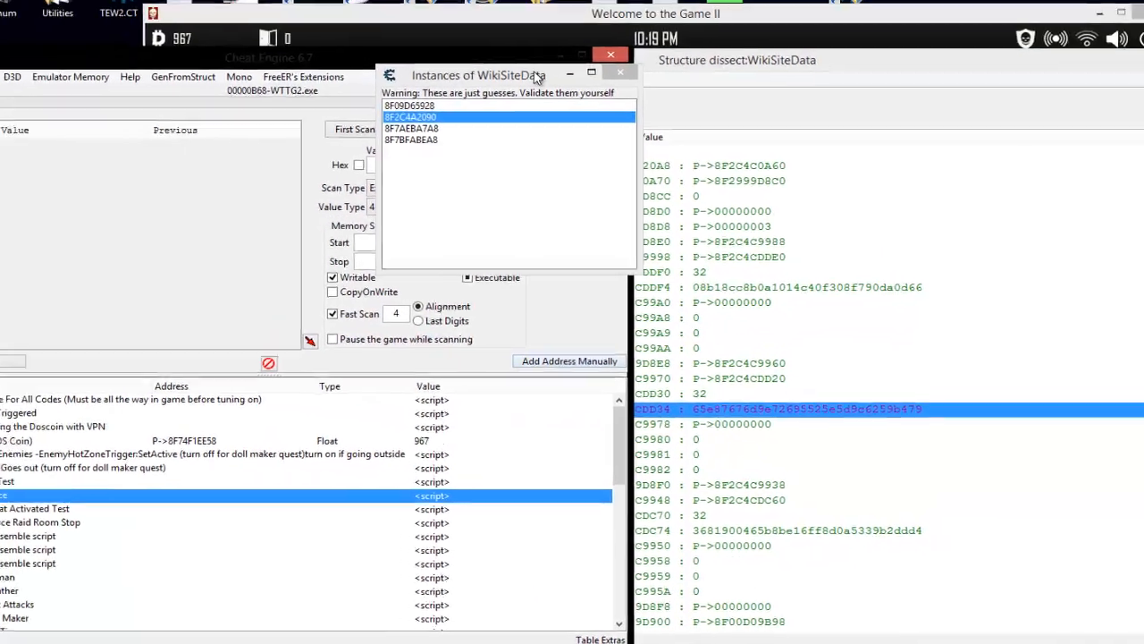
pyautogui.click(520, 25)
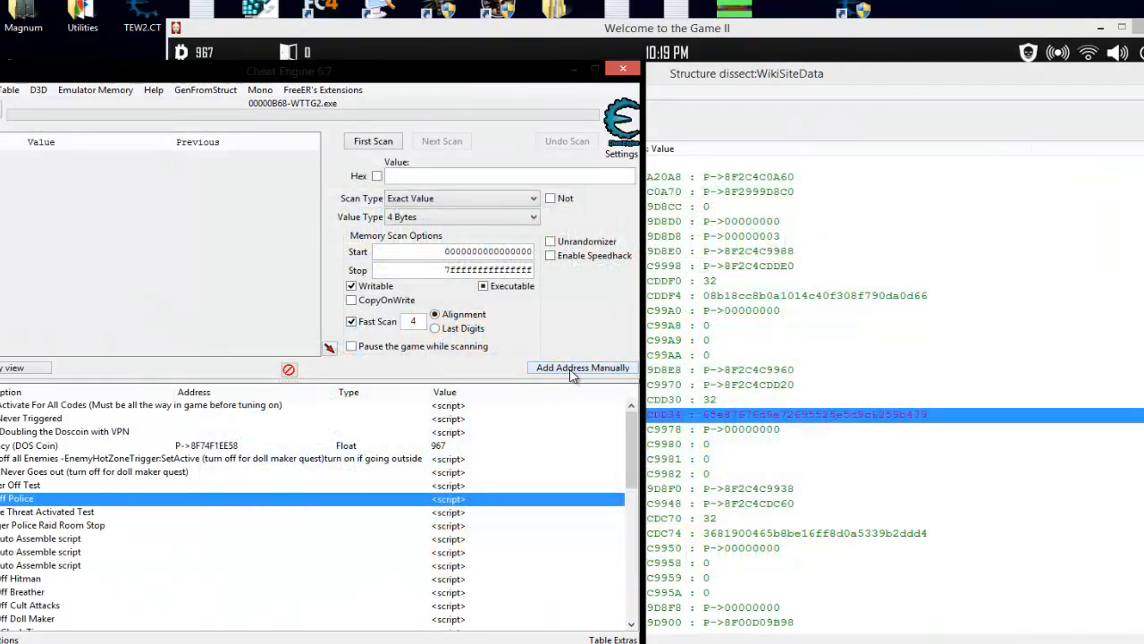
pyautogui.click(572, 373)
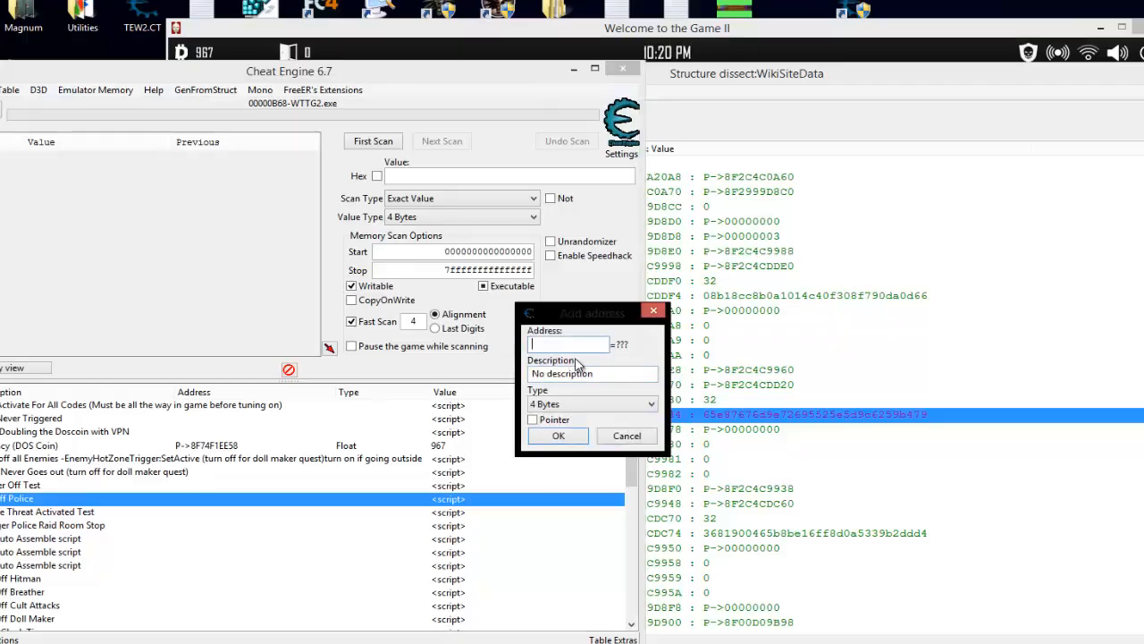
pyautogui.hotkey('ctrl', 'v')
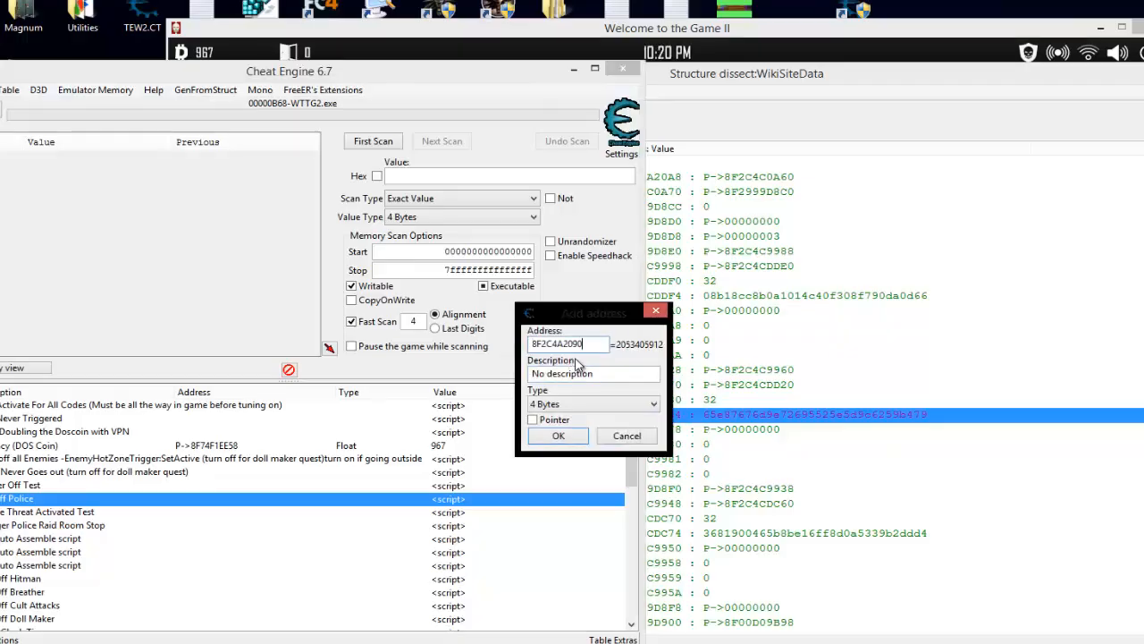
pyautogui.click(557, 436)
pyautogui.scroll(-10, 357, 590)
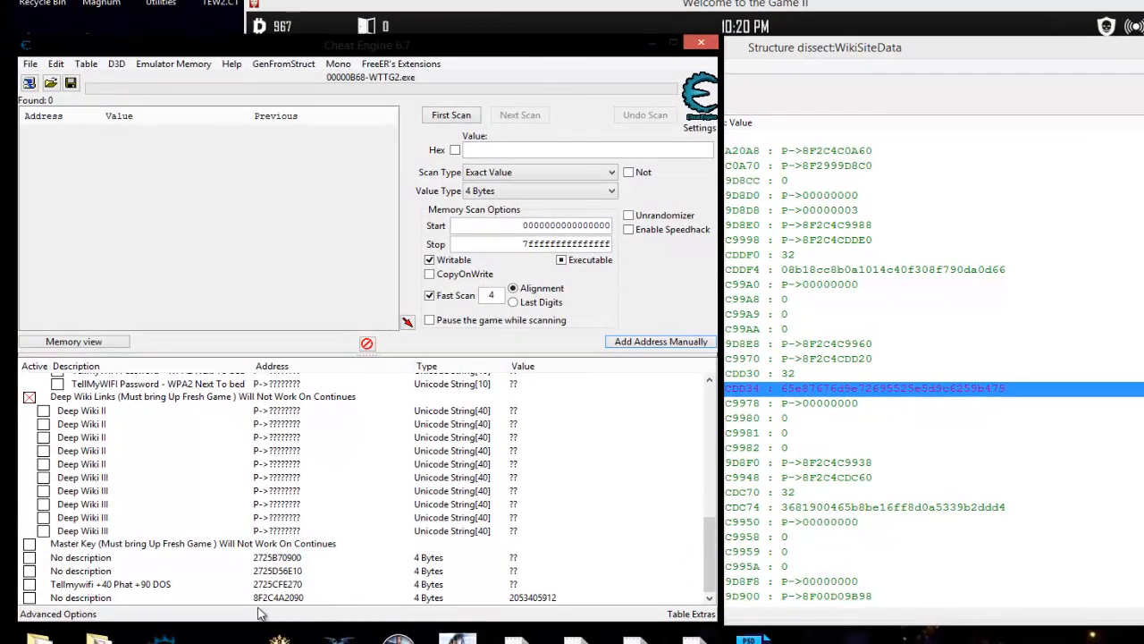
pyautogui.rightClick(265, 597)
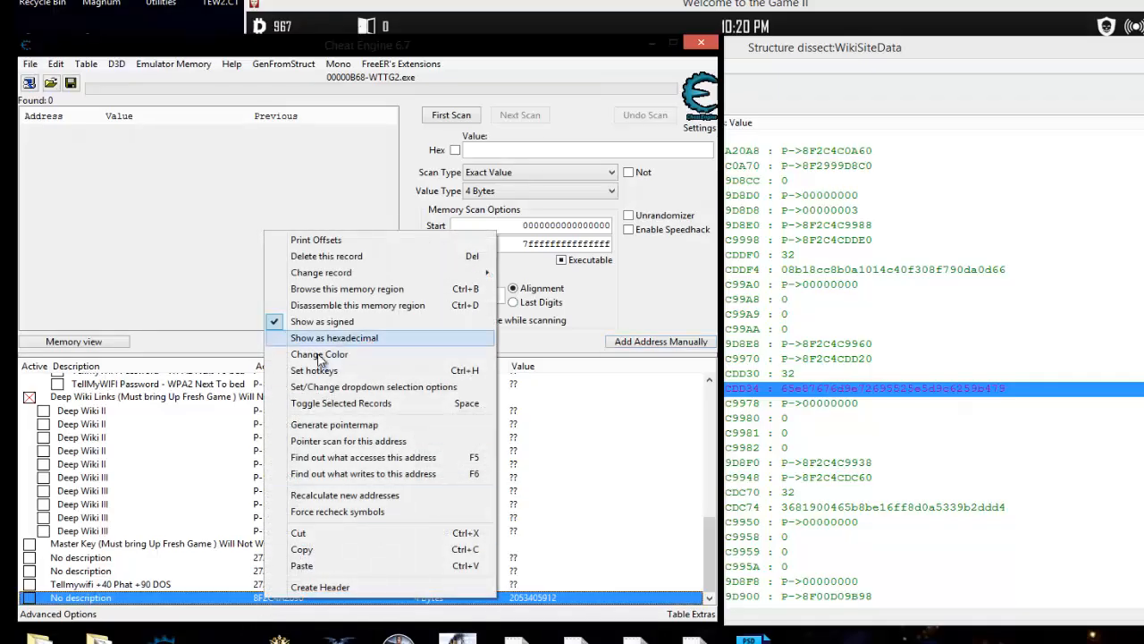
pyautogui.click(320, 427)
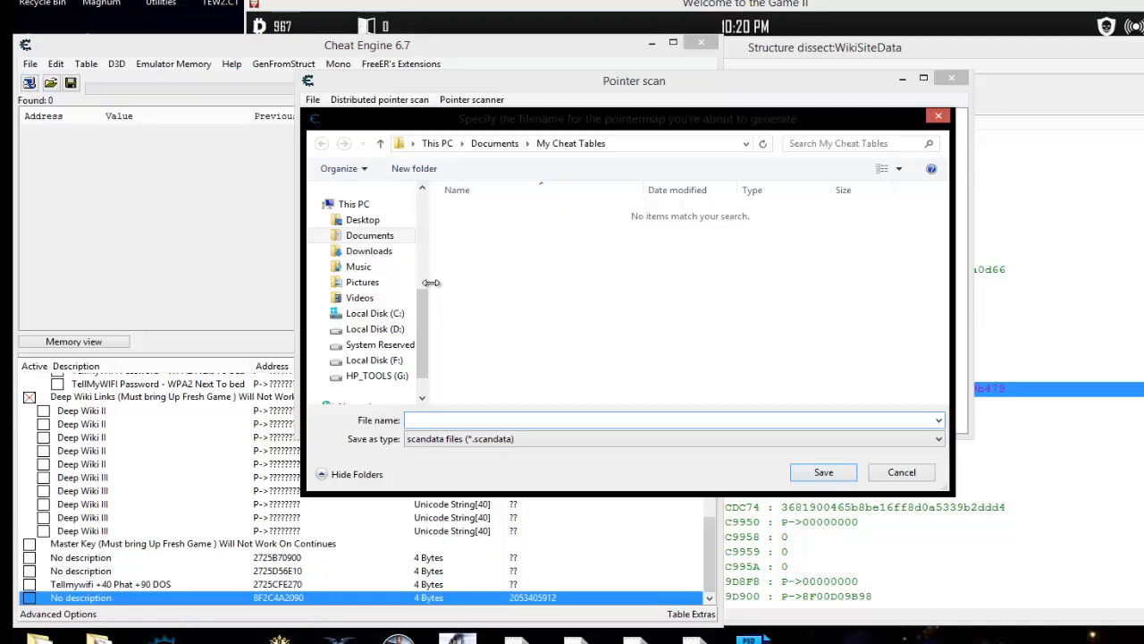
pyautogui.click(901, 472)
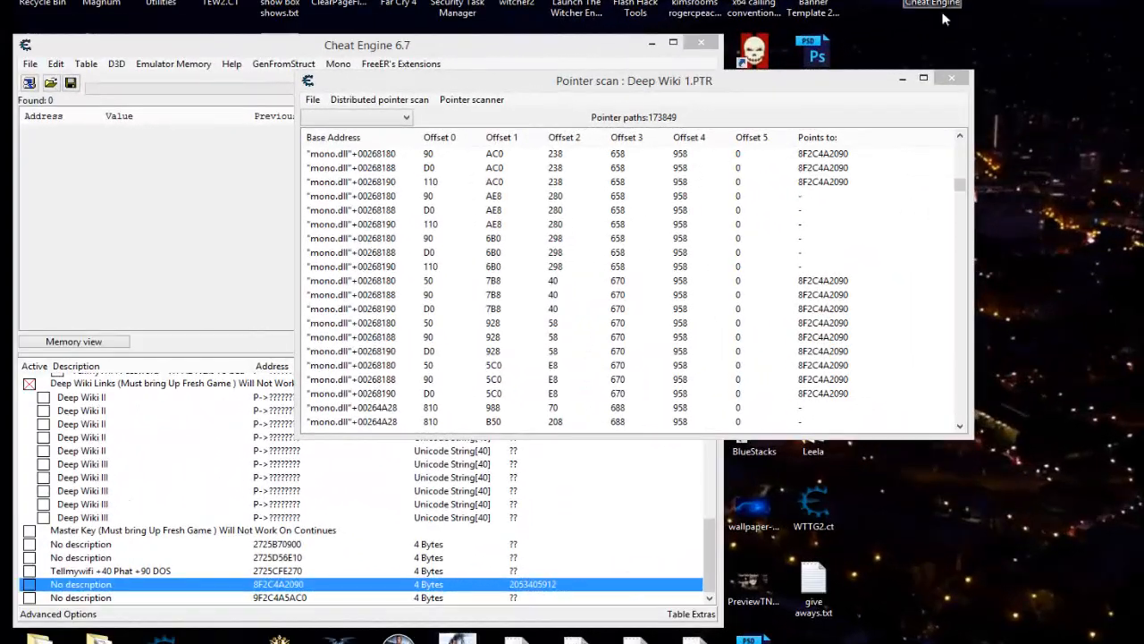
# - Rescan the Deep Wiki 1.PTR pointer list for address 8F2C4A2090 and save the results as Deep Wiki 2.PTR
pyautogui.click(494, 100)
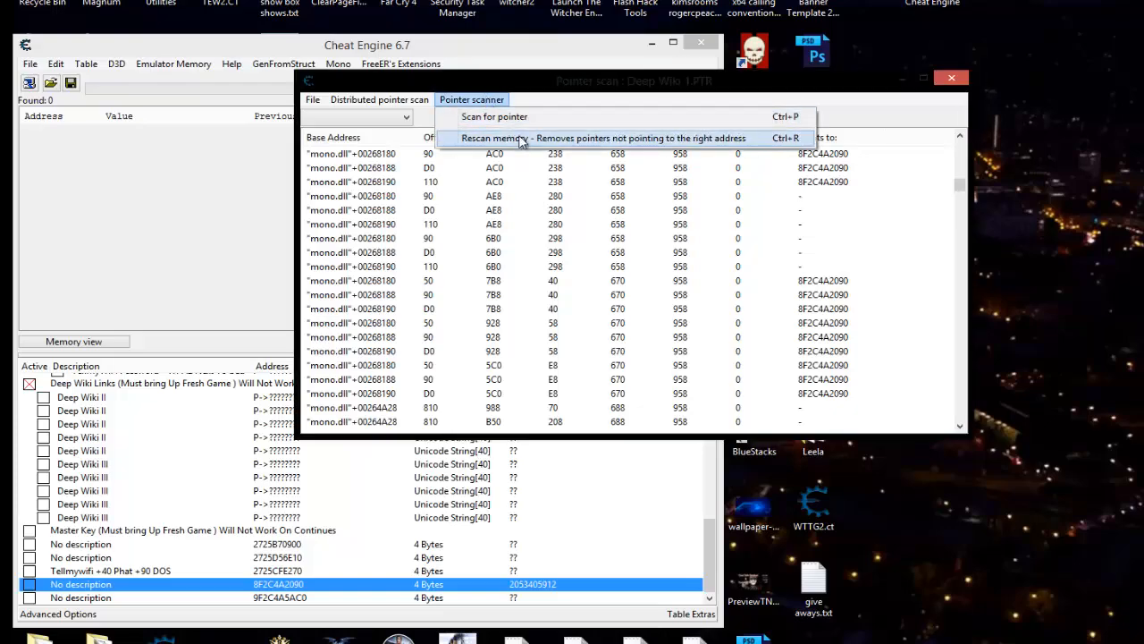
pyautogui.click(522, 139)
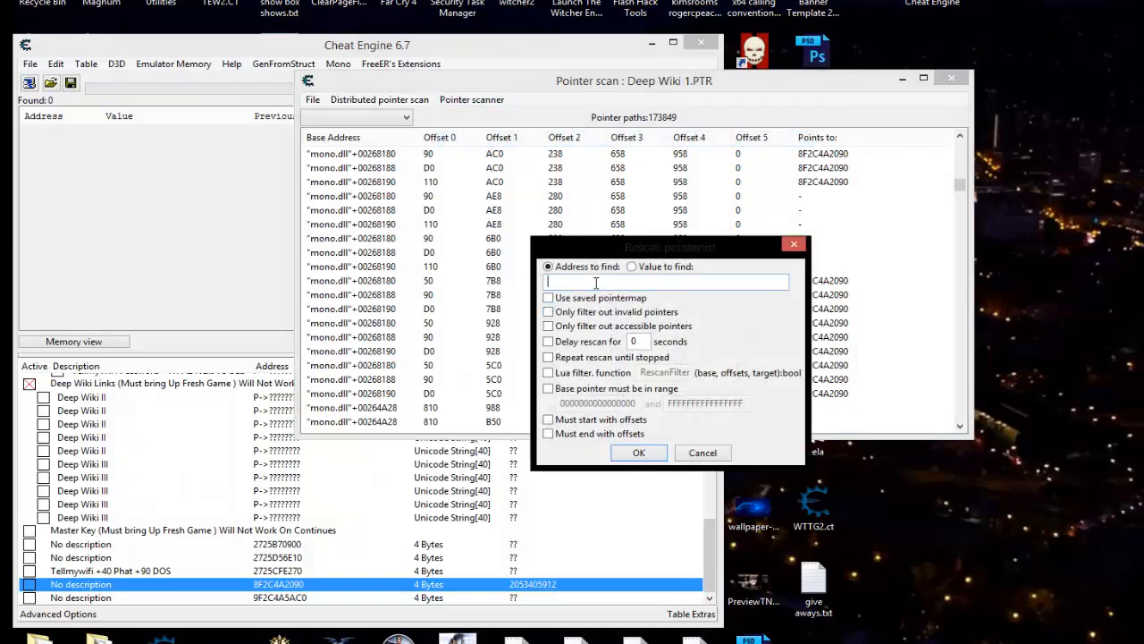
pyautogui.hotkey('ctrl', 'v')
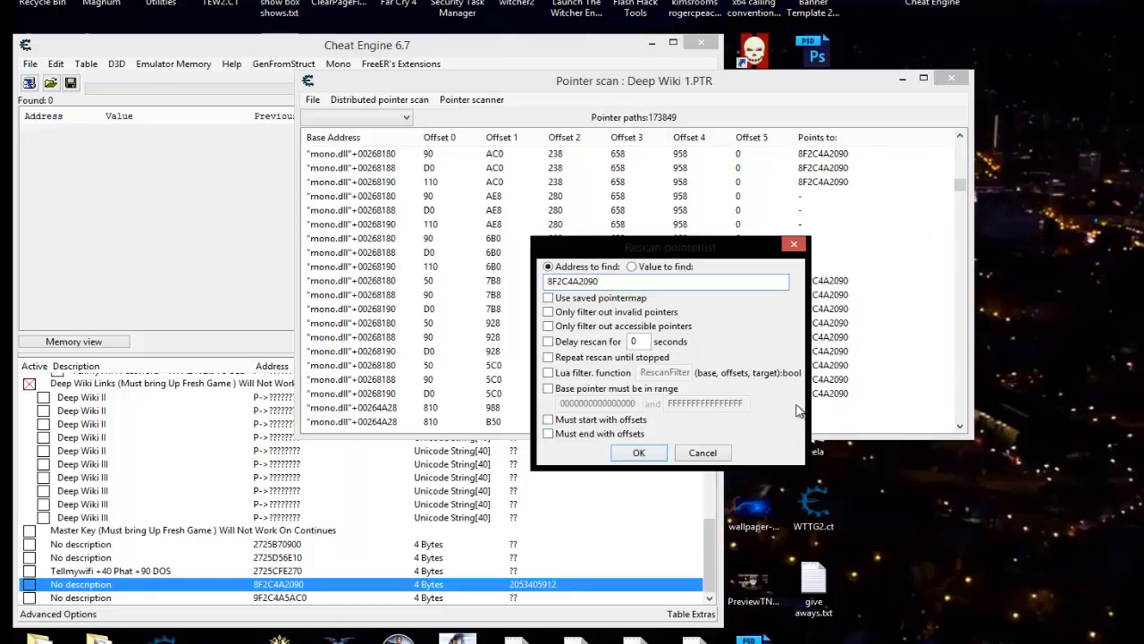
pyautogui.click(640, 453)
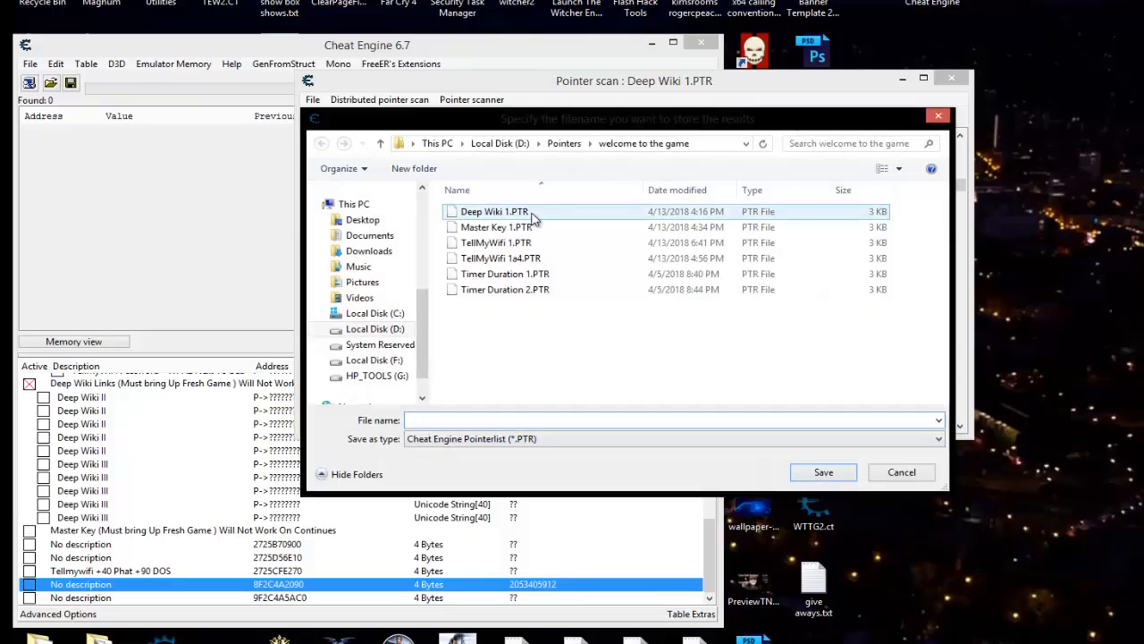
pyautogui.click(456, 417)
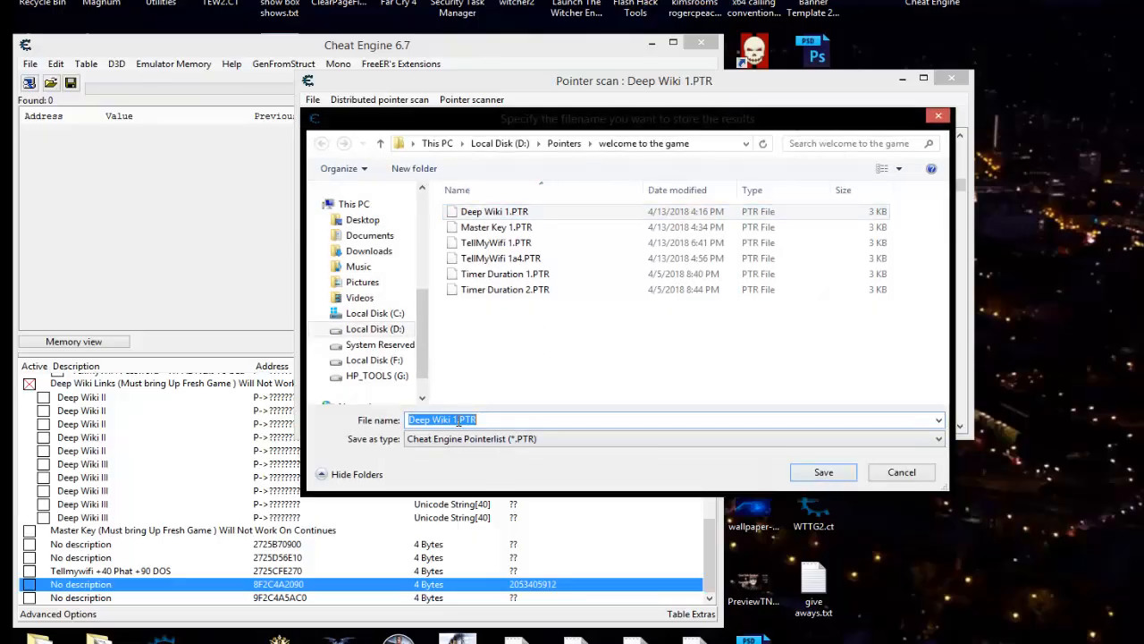
pyautogui.click(453, 419)
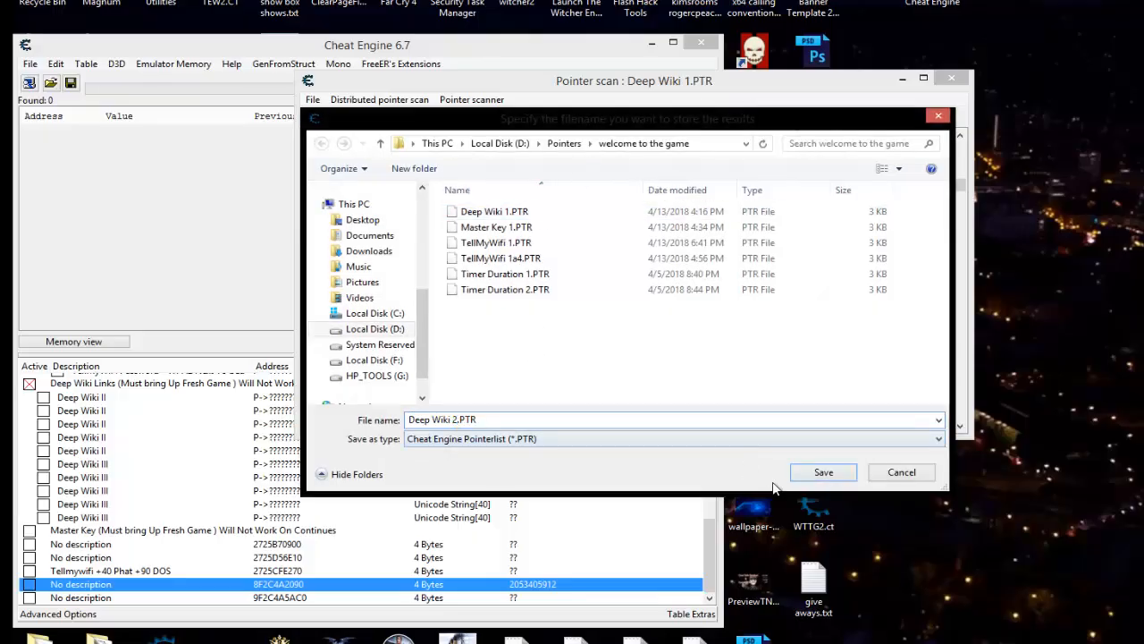
pyautogui.click(823, 472)
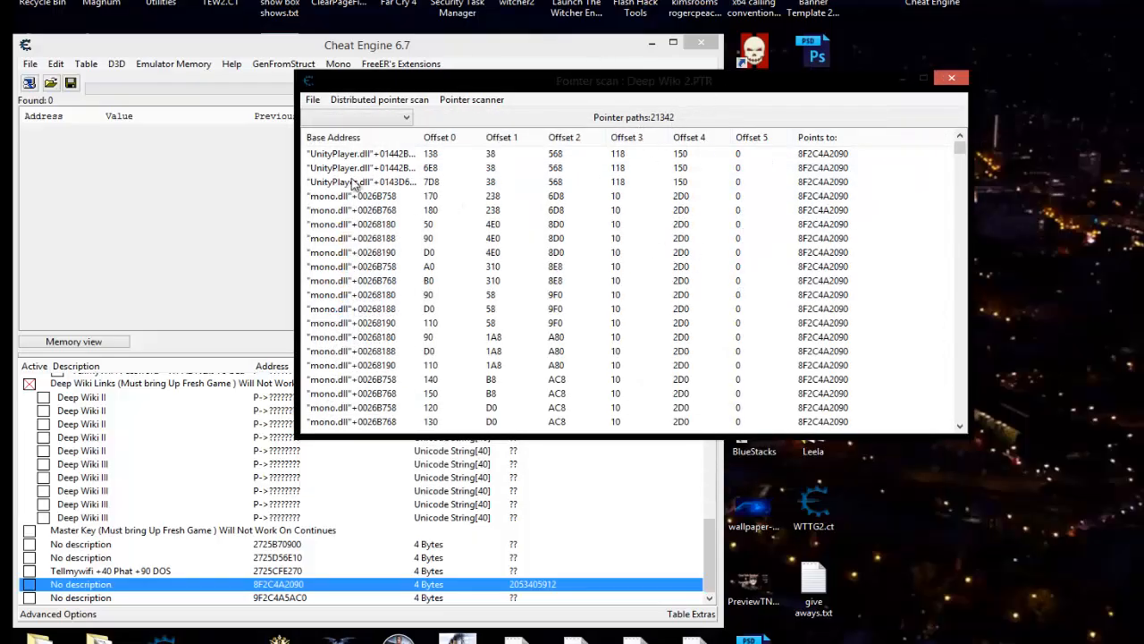
# - Delete all the Deep Wiki II and Deep Wiki III entries under the Deep Wiki Links group in the main address list
pyautogui.moveTo(763, 84); pyautogui.dragTo(922, 43)
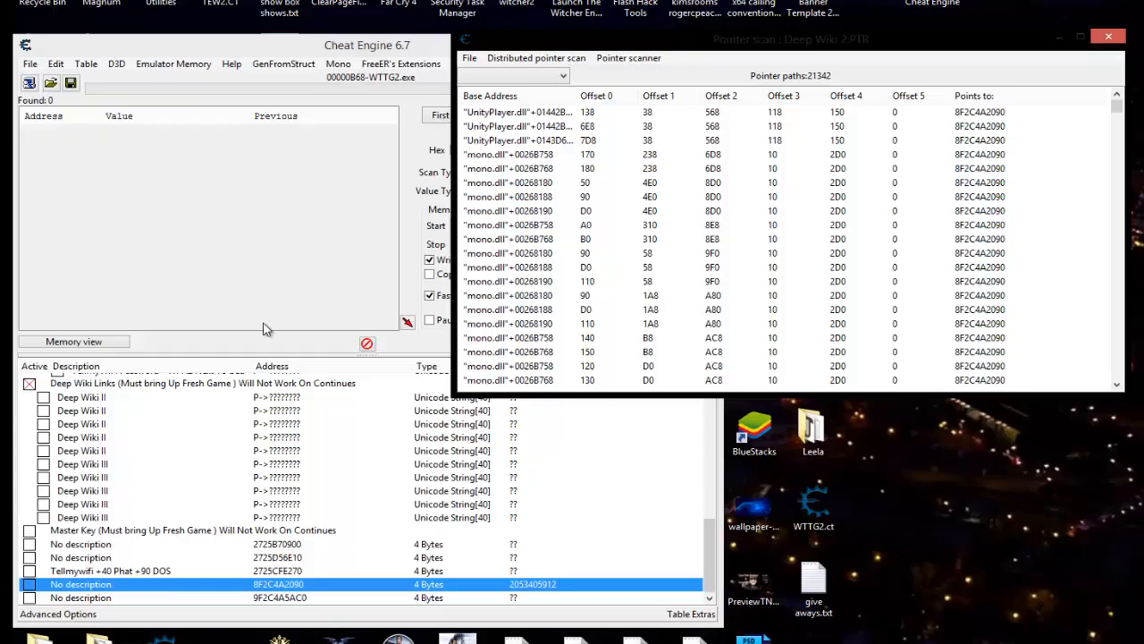
pyautogui.click(72, 400)
pyautogui.keyDown('shift'); pyautogui.click(103, 518); pyautogui.keyUp('shift')
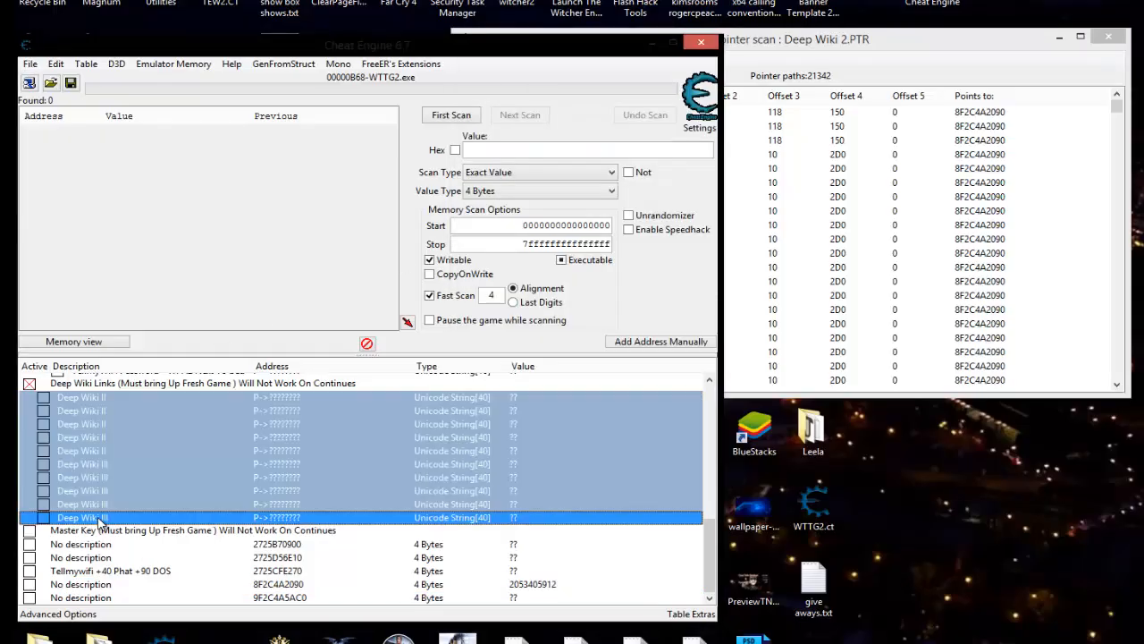
pyautogui.rightClick(100, 518)
pyautogui.click(182, 176)
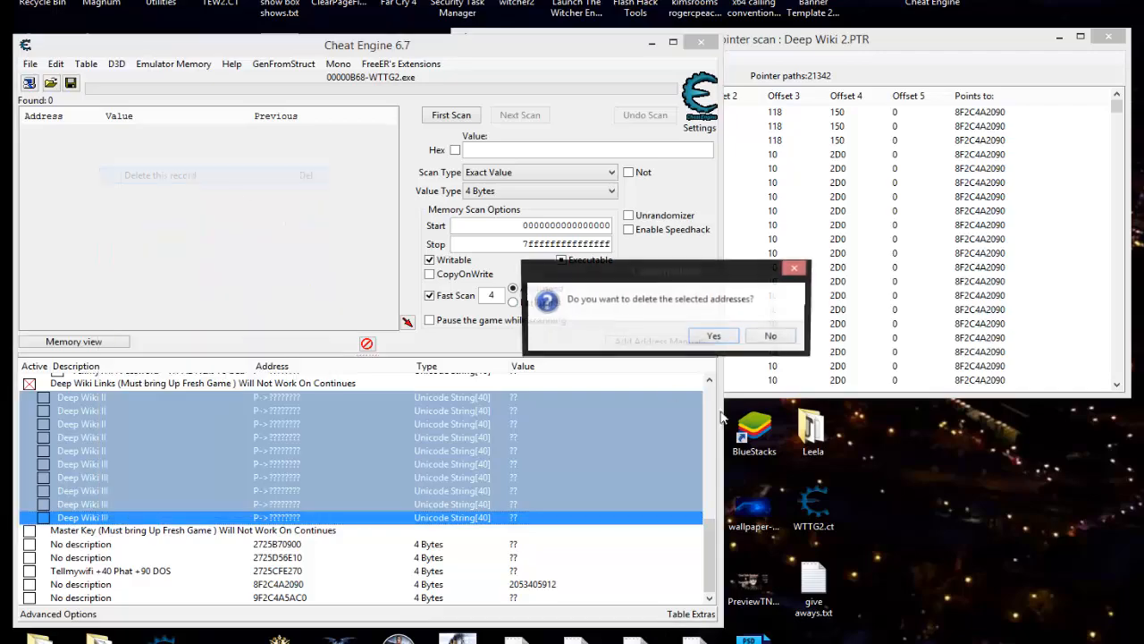
pyautogui.click(720, 338)
pyautogui.scroll(4, 242, 491)
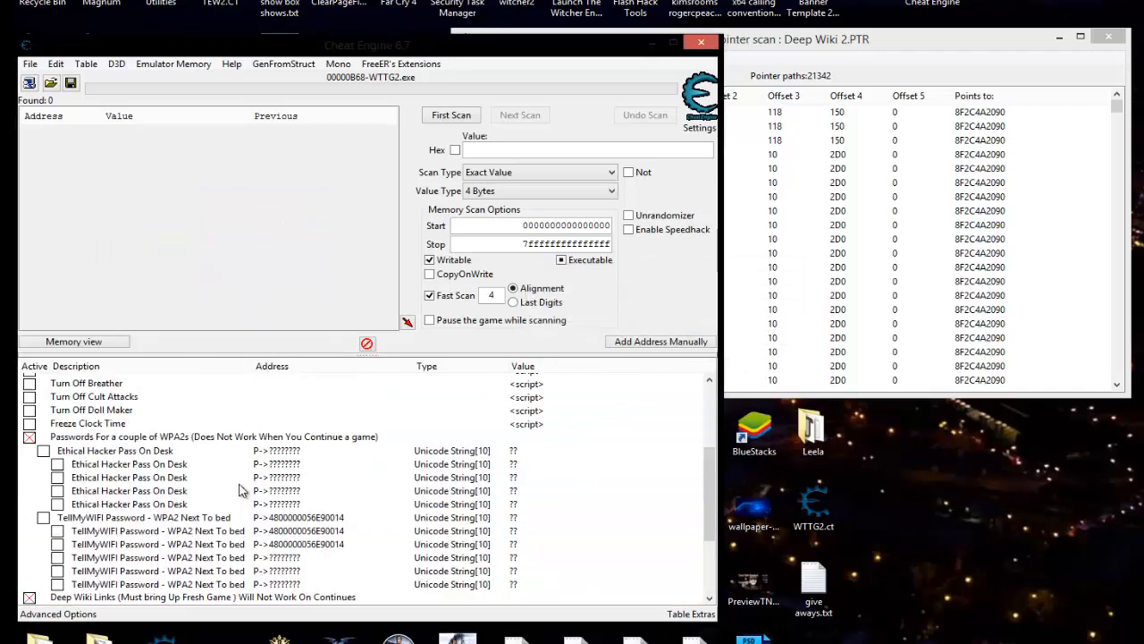
pyautogui.click(30, 517)
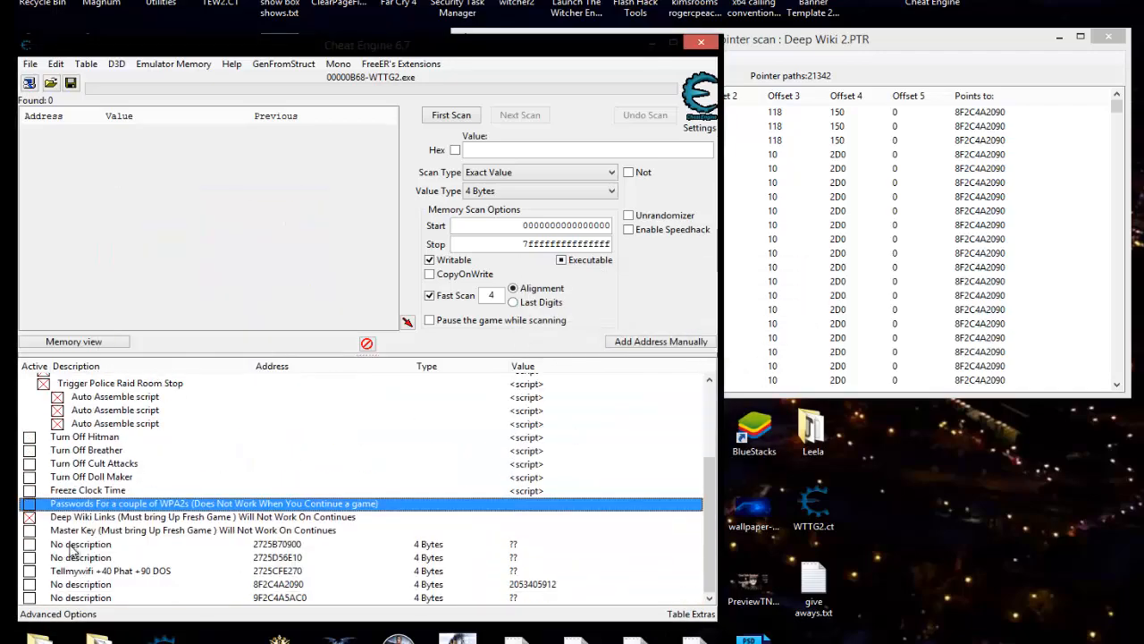
pyautogui.click(295, 546)
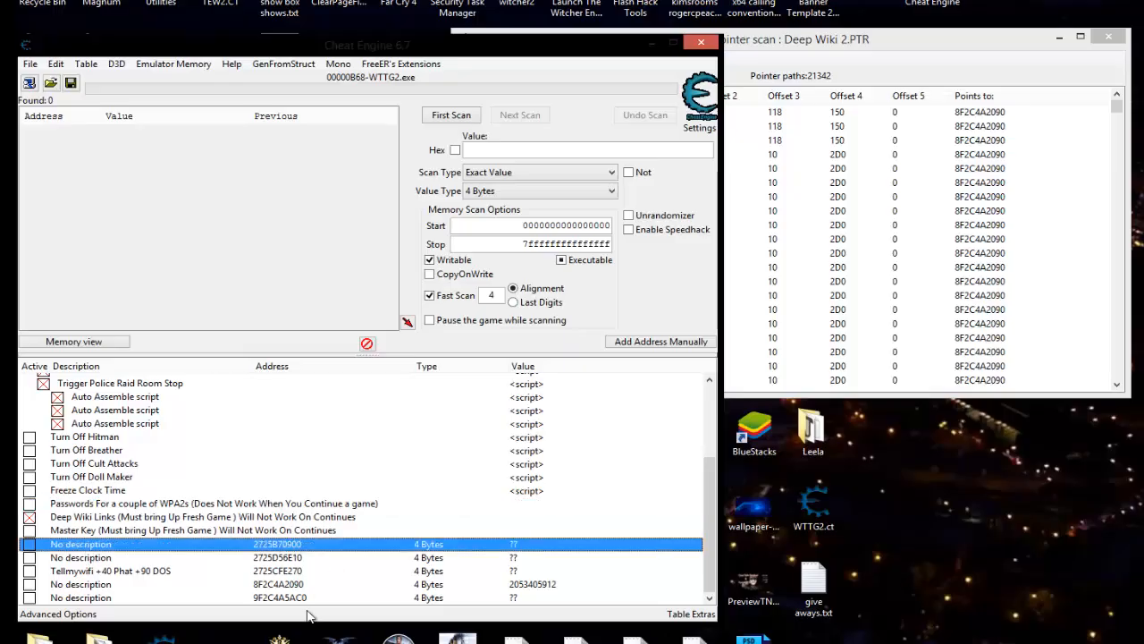
pyautogui.keyDown('shift'); pyautogui.click(298, 597); pyautogui.keyUp('shift')
pyautogui.rightClick(299, 597)
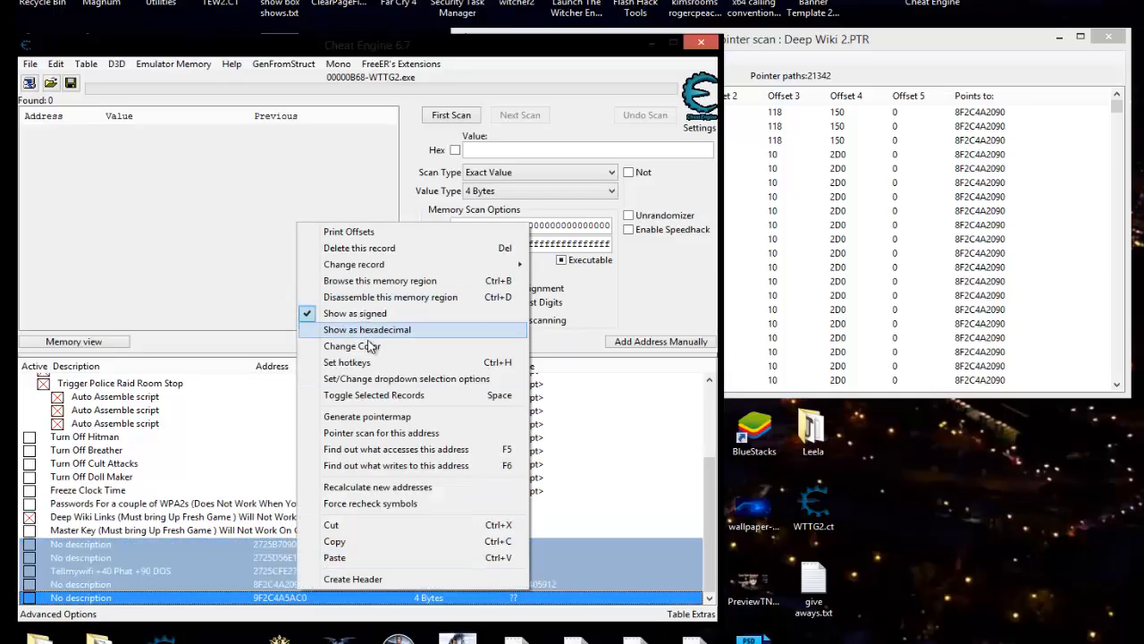
pyautogui.click(358, 247)
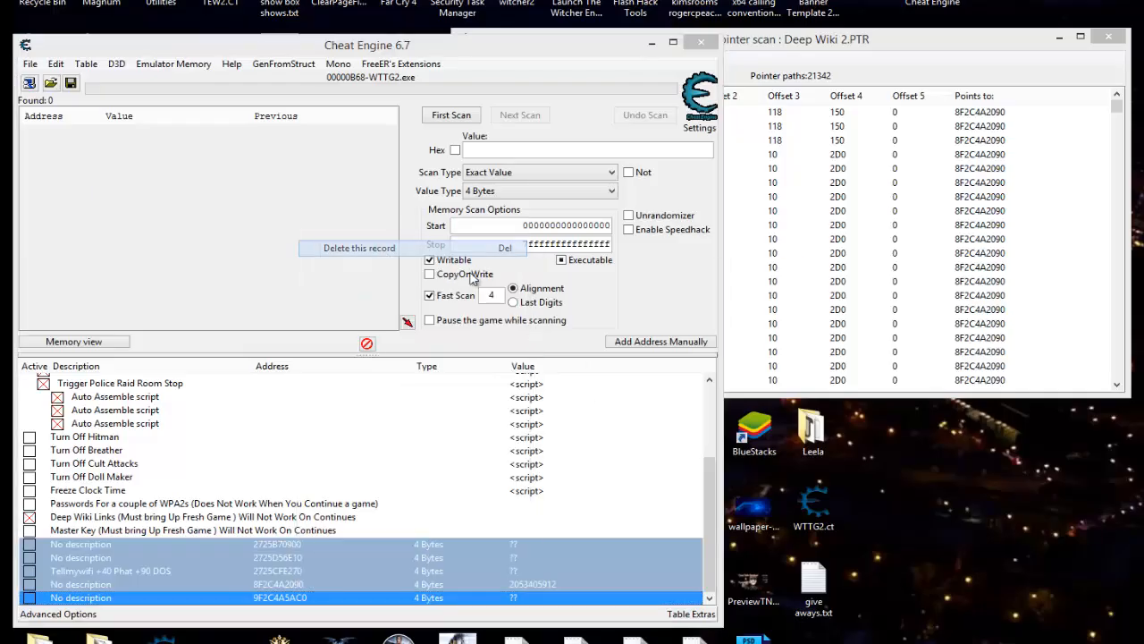
pyautogui.press('Return')
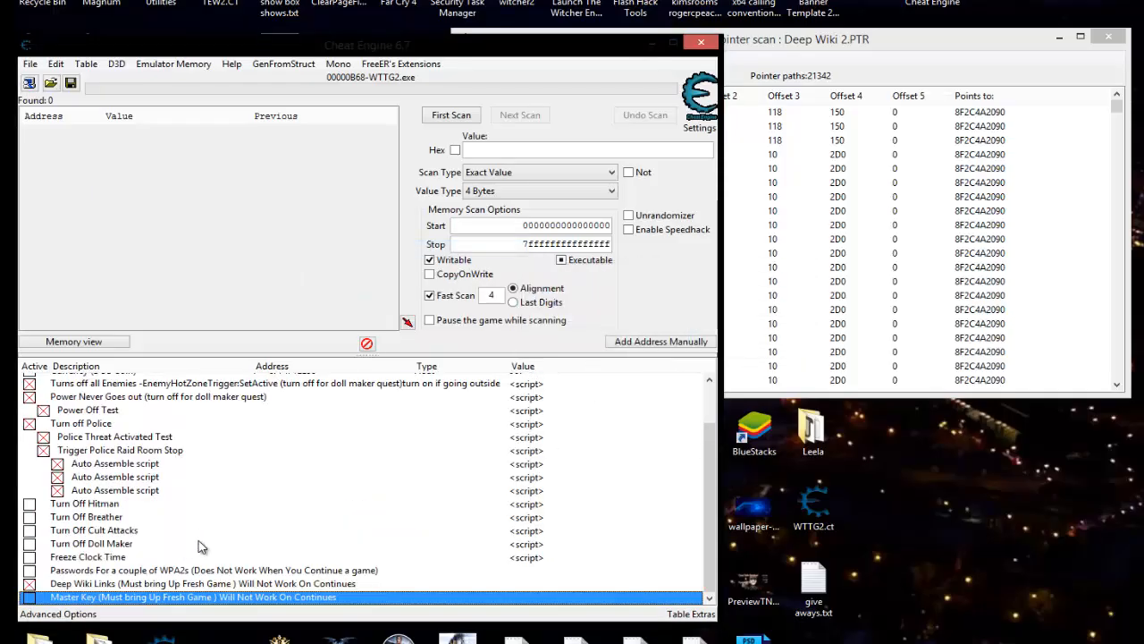
pyautogui.click(143, 584)
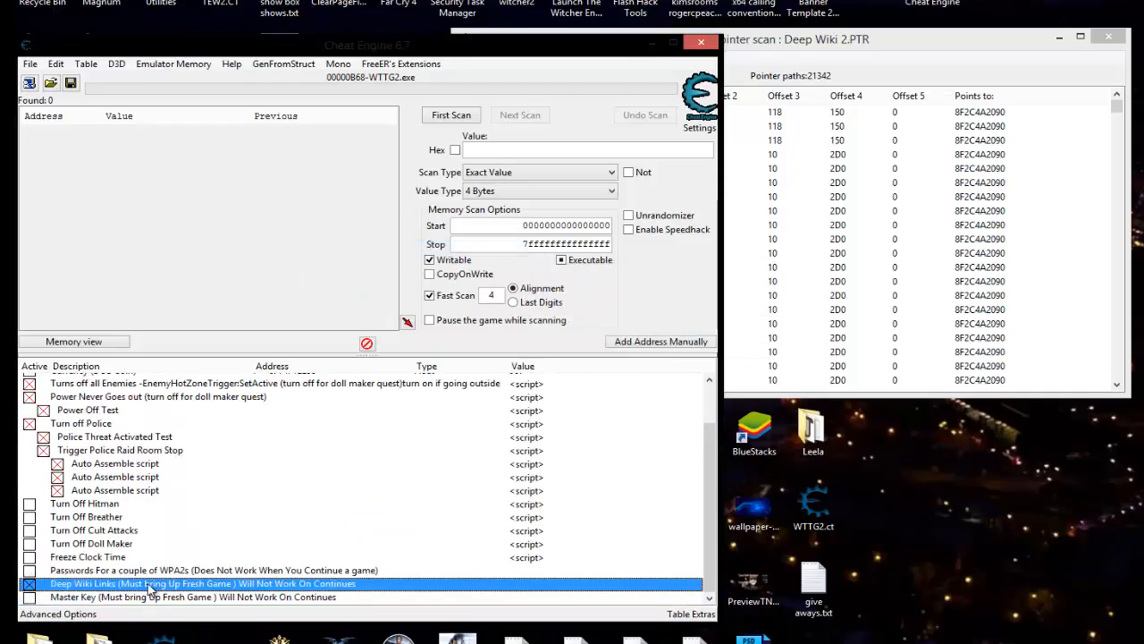
pyautogui.rightClick(150, 588)
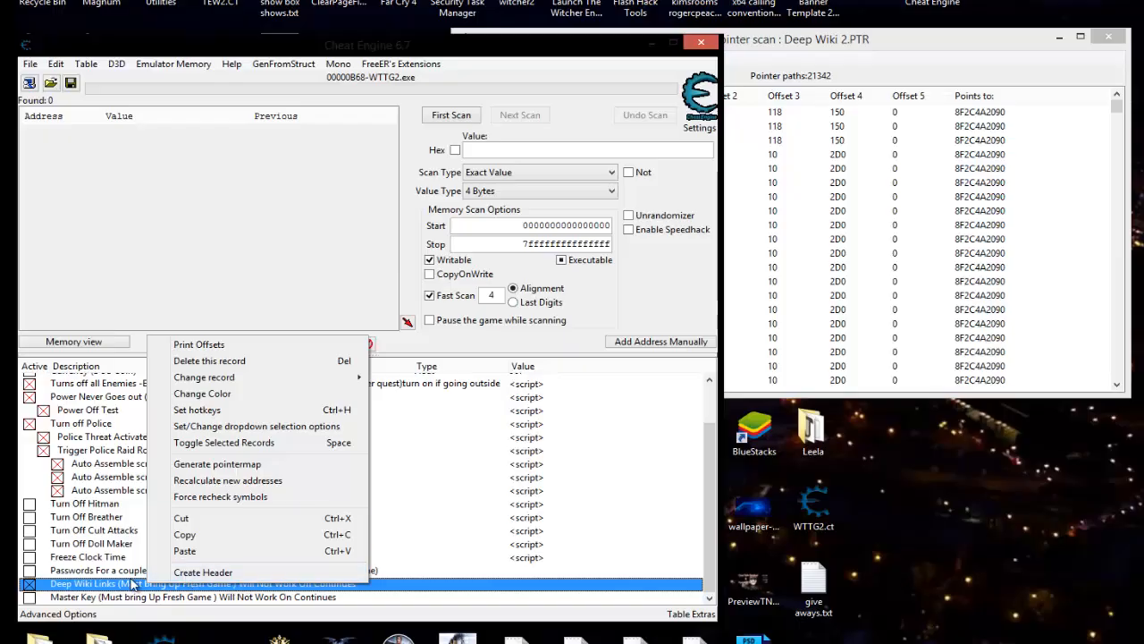
pyautogui.click(73, 582)
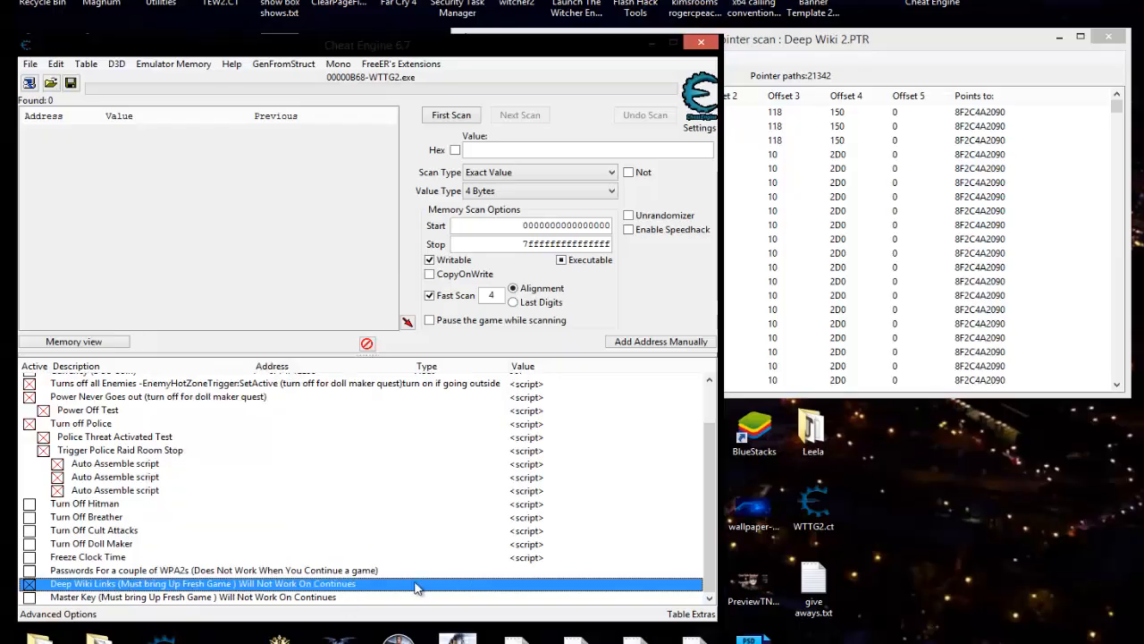
pyautogui.rightClick(355, 582)
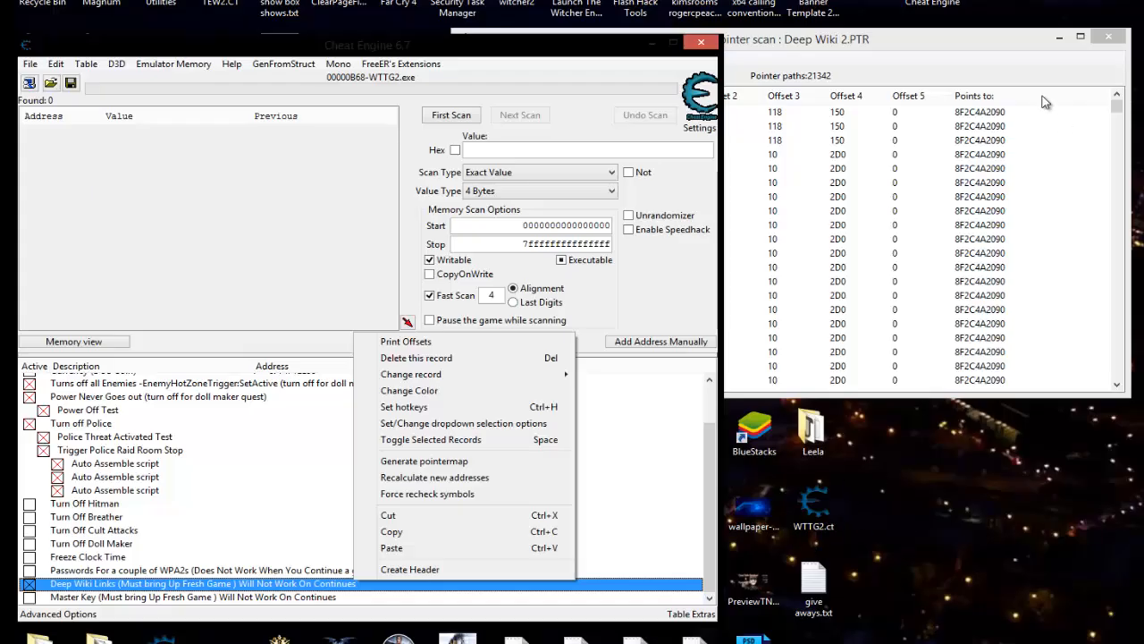
# - Add three mono.dll pointer paths to 8F2C4A2090 from the Deep Wiki 2.PTR results to the main address list
pyautogui.click(999, 66)
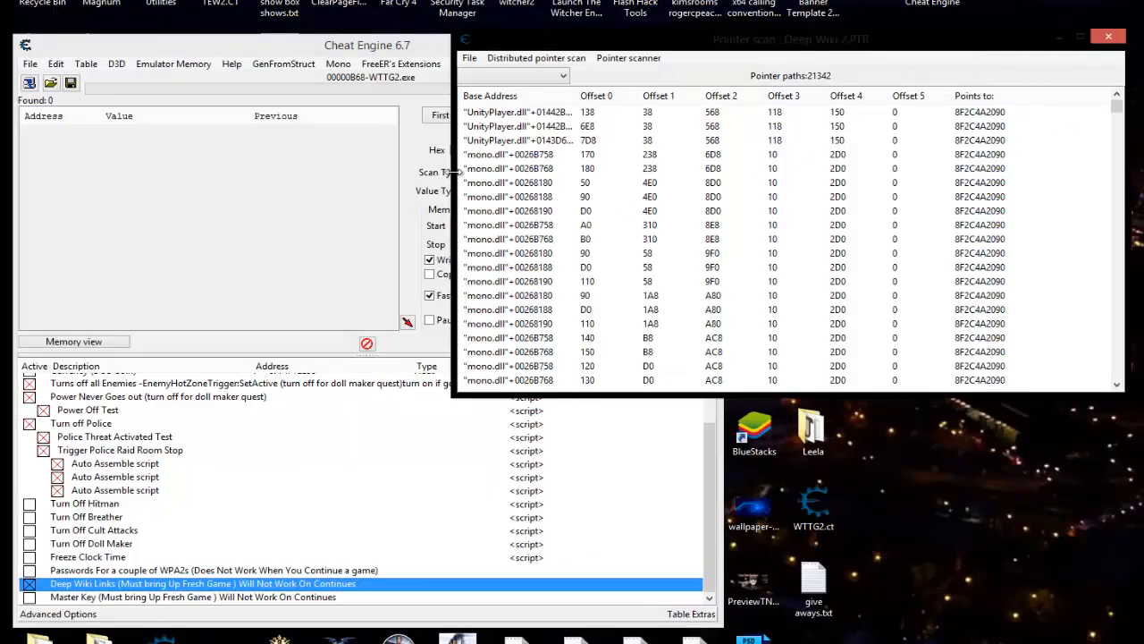
pyautogui.click(495, 157)
pyautogui.click(511, 295)
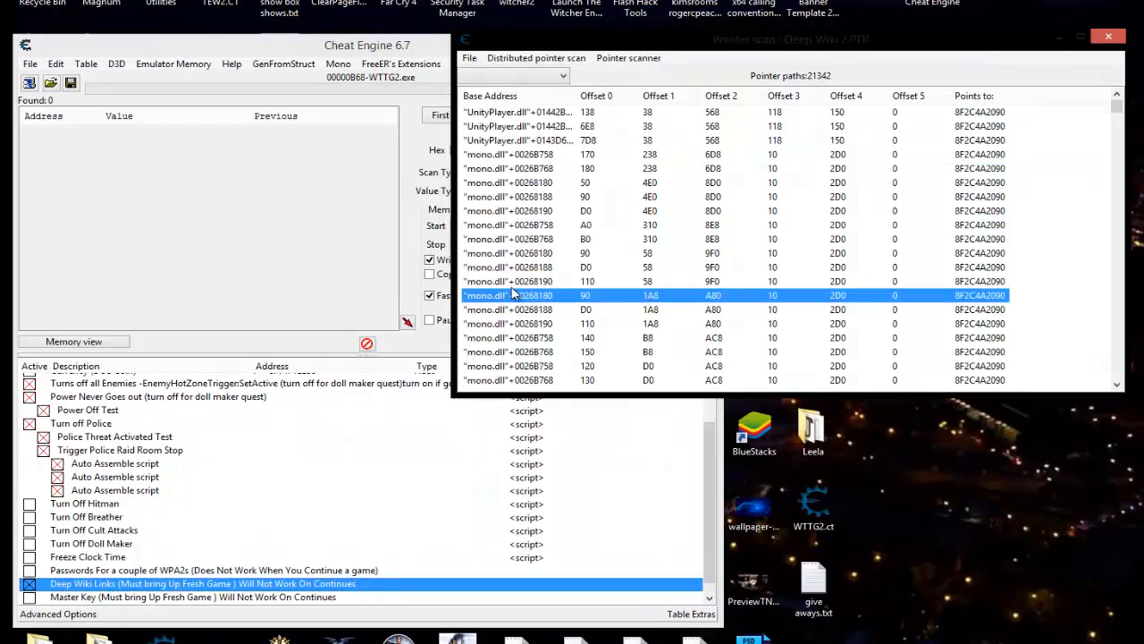
pyautogui.scroll(-5, 517, 296)
pyautogui.click(508, 183)
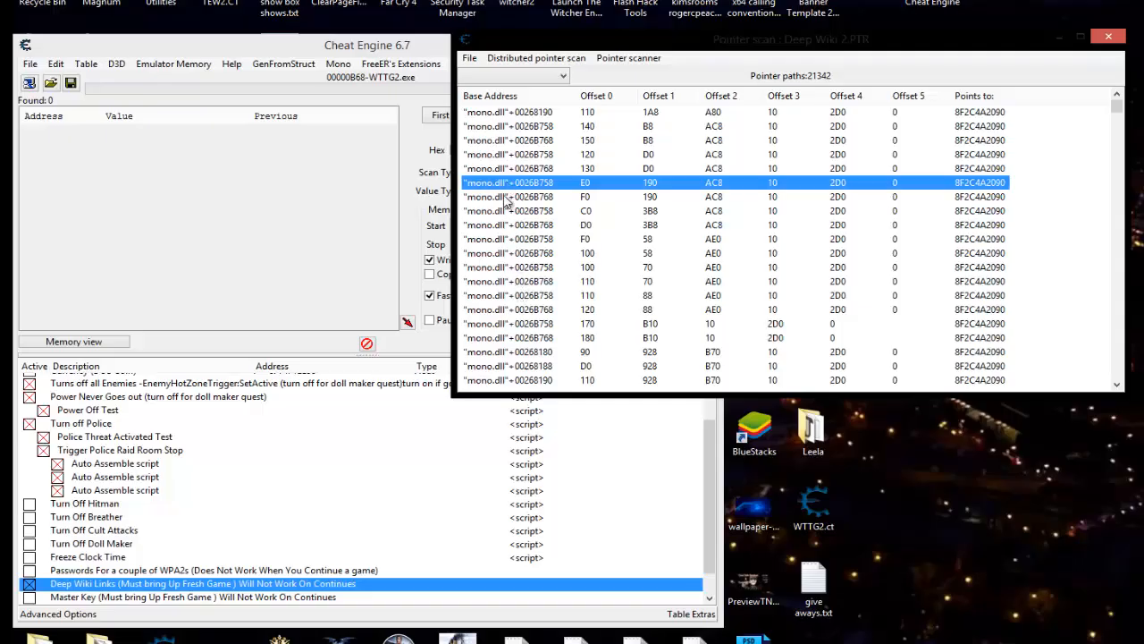
pyautogui.click(314, 214)
pyautogui.scroll(-1, 369, 565)
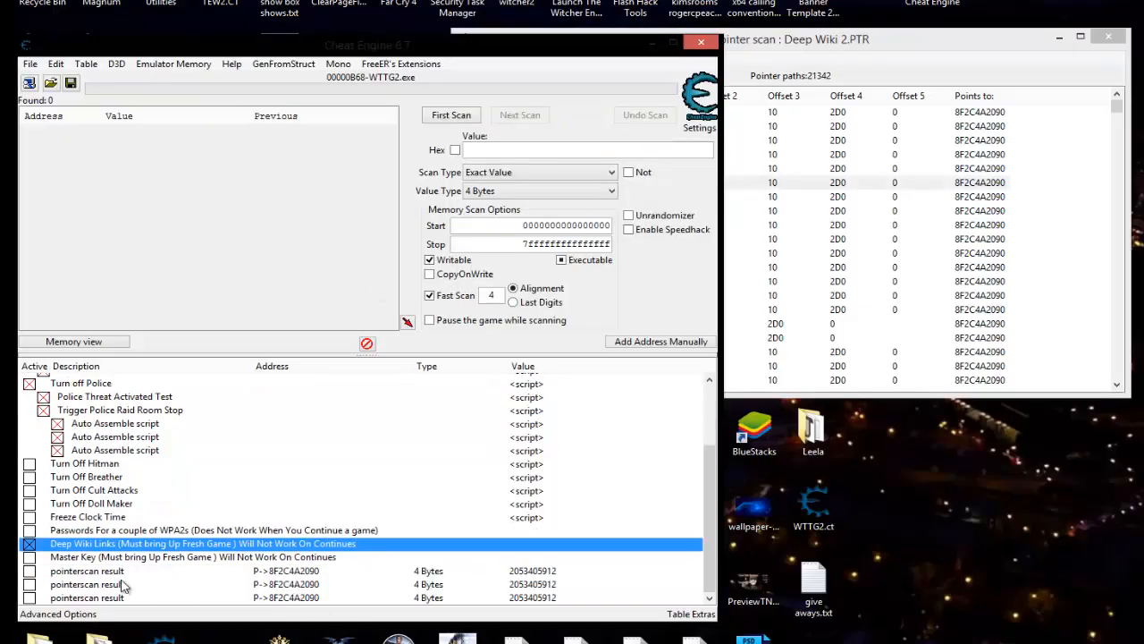
# - Move the three pointerscan result entries into the Deep Wiki Links group
pyautogui.click(65, 575)
pyautogui.keyDown('shift'); pyautogui.doubleClick(71, 599); pyautogui.keyUp('shift')
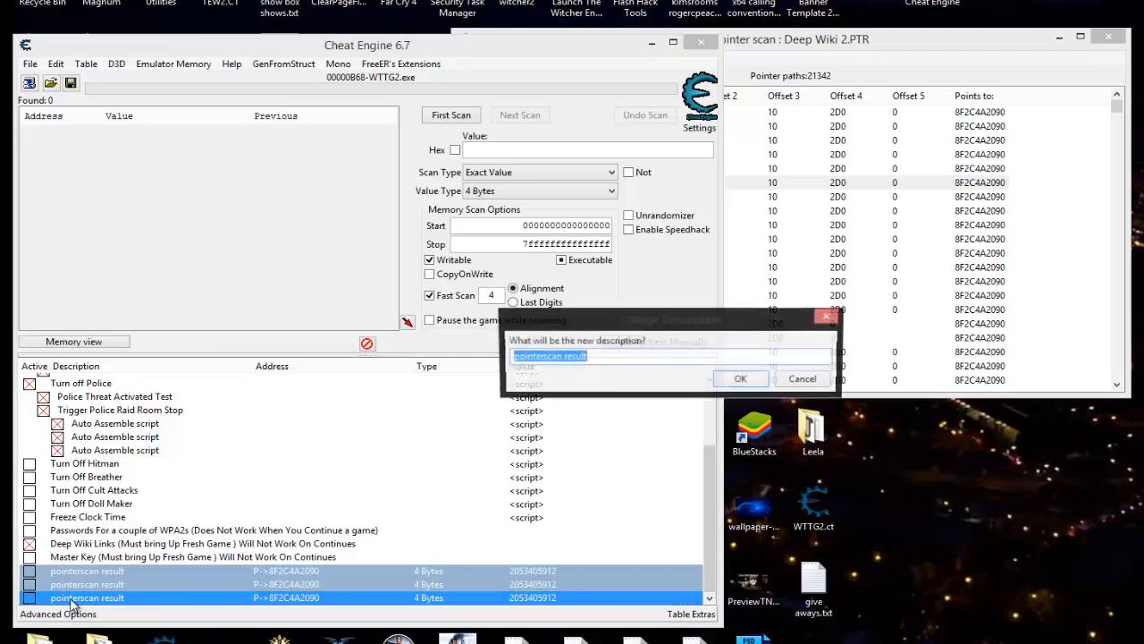
pyautogui.click(802, 379)
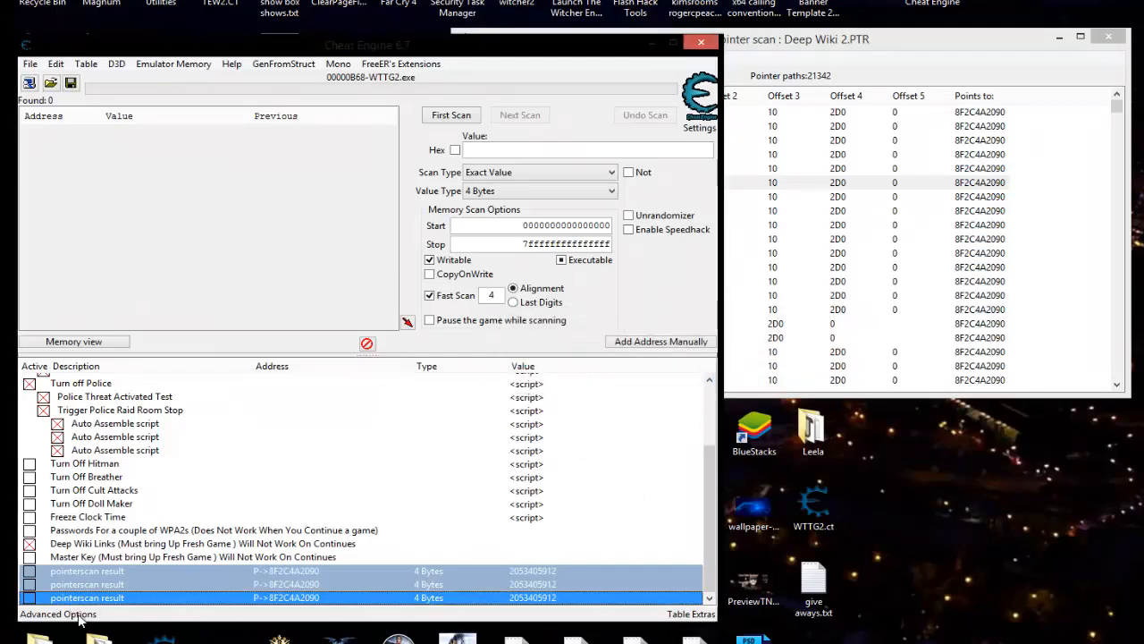
pyautogui.moveTo(106, 563); pyautogui.dragTo(111, 547)
# - Check the Deep Wiki Links group's Hide children when deactivated option and test it by toggling the group off and on
pyautogui.click(79, 545)
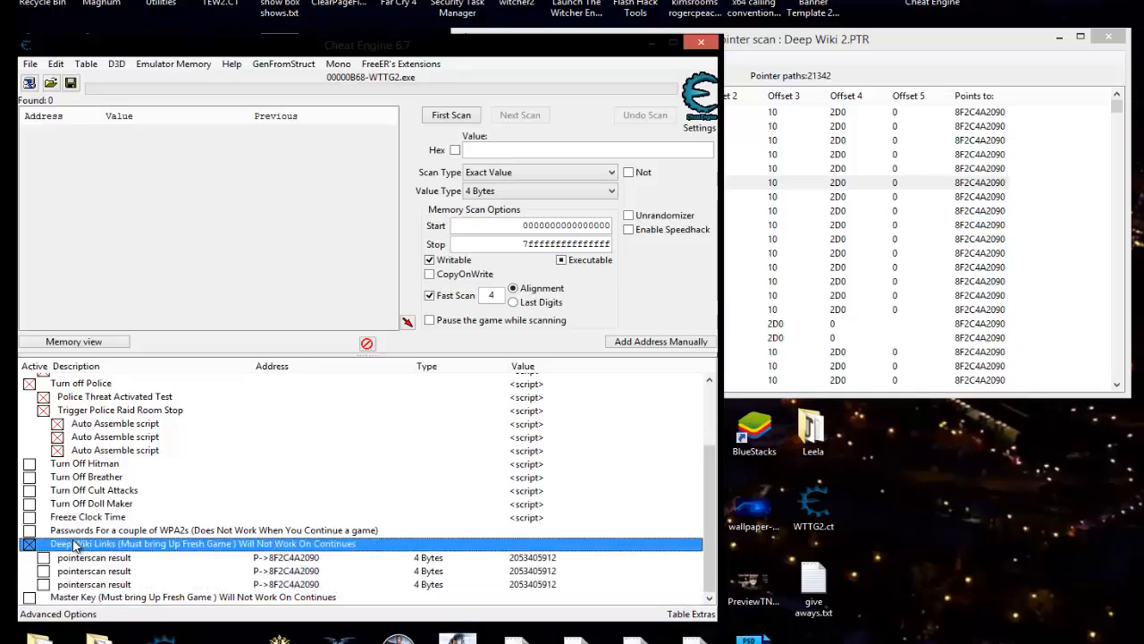
pyautogui.rightClick(125, 554)
pyautogui.moveTo(234, 534)
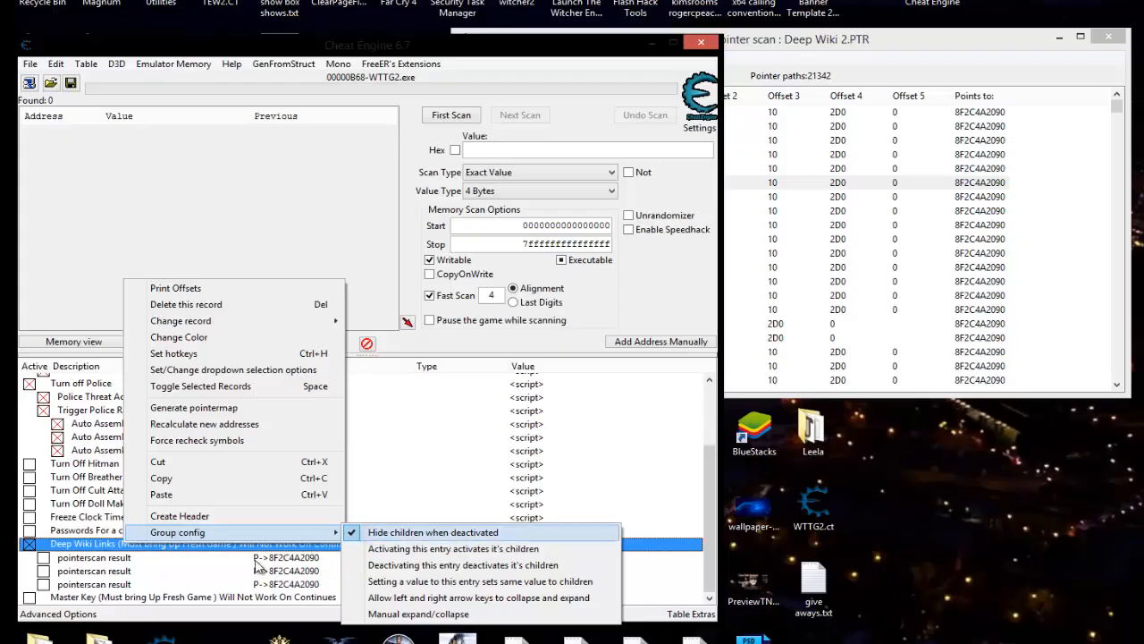
pyautogui.click(451, 532)
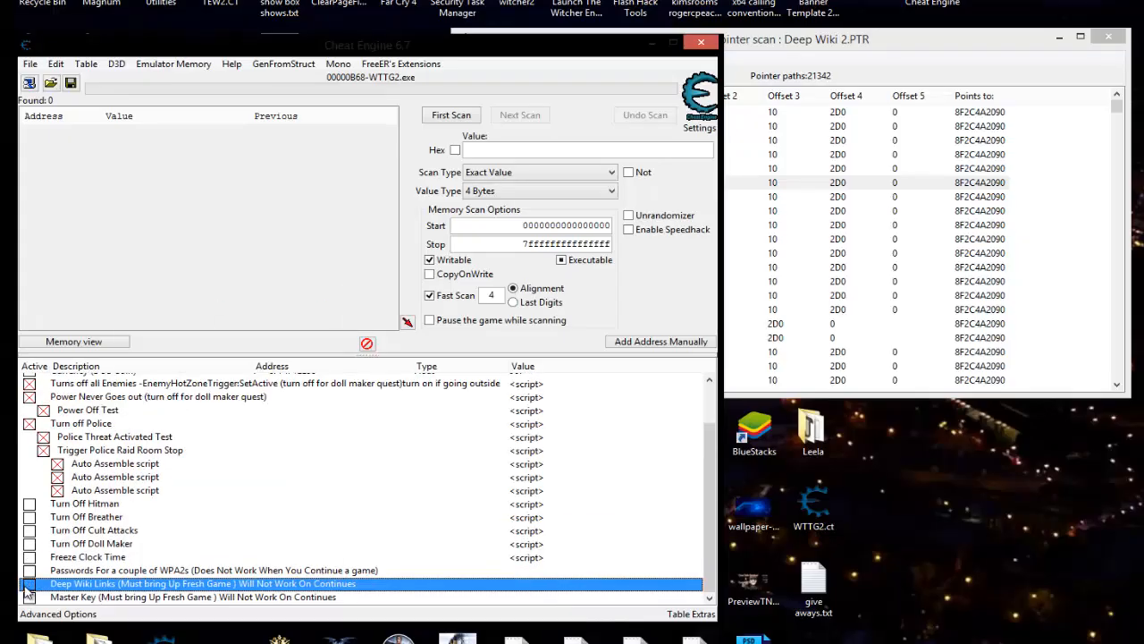
pyautogui.click(30, 584)
pyautogui.scroll(-1, 73, 572)
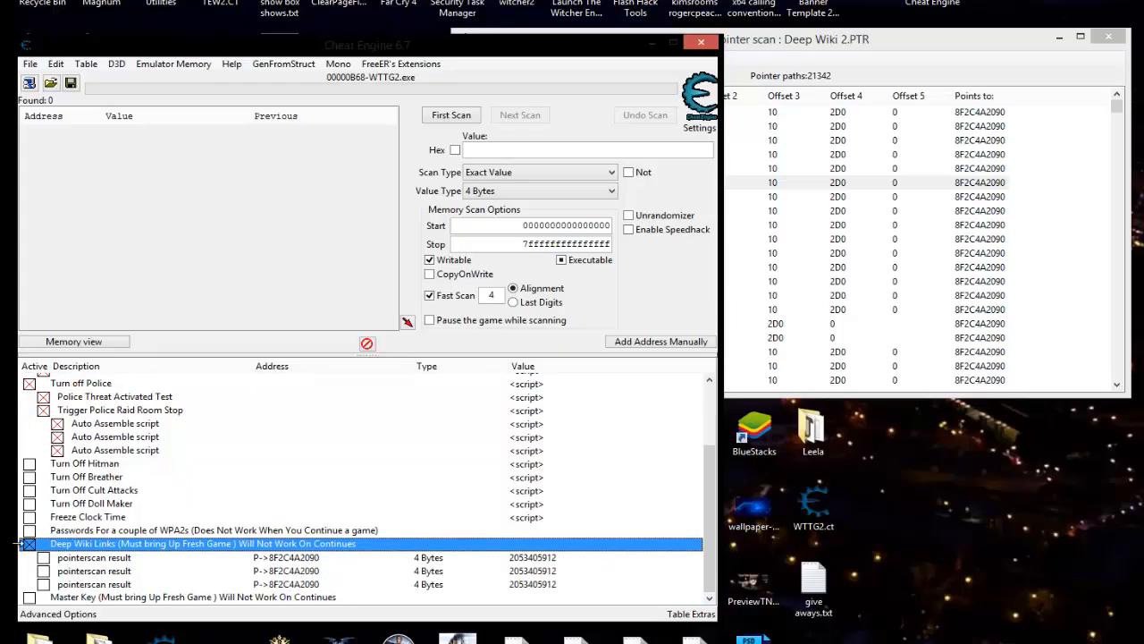
pyautogui.click(29, 544)
pyautogui.click(30, 543)
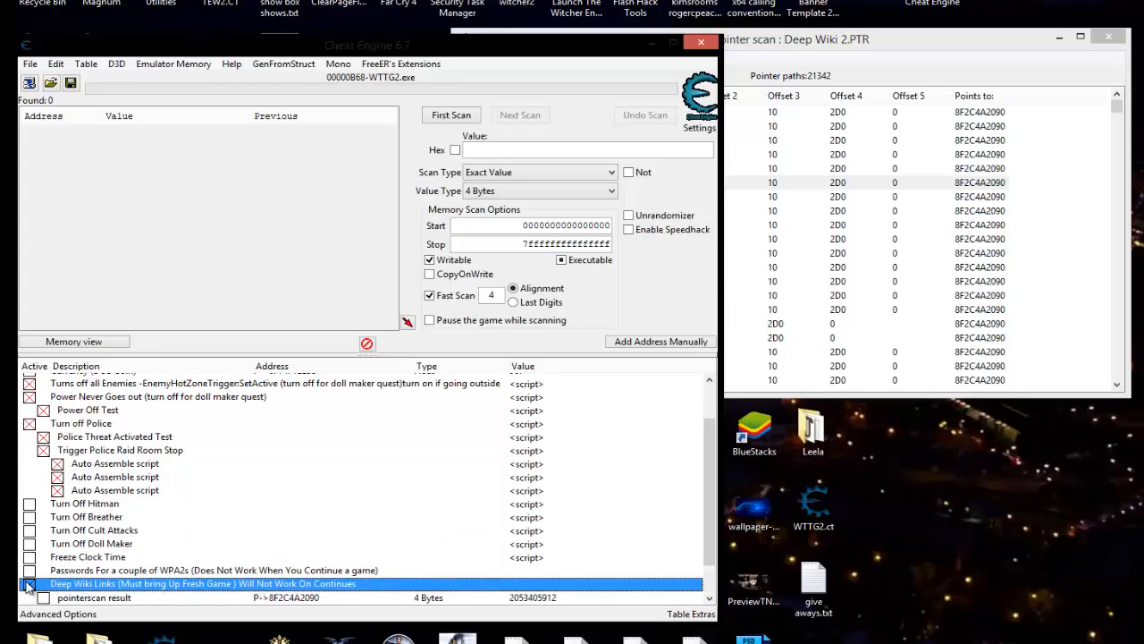
# - Close the Deep Wiki 2.PTR pointer scan results and bring up the WikiSiteData structure dissection beside the address list
pyautogui.scroll(-1, 65, 487)
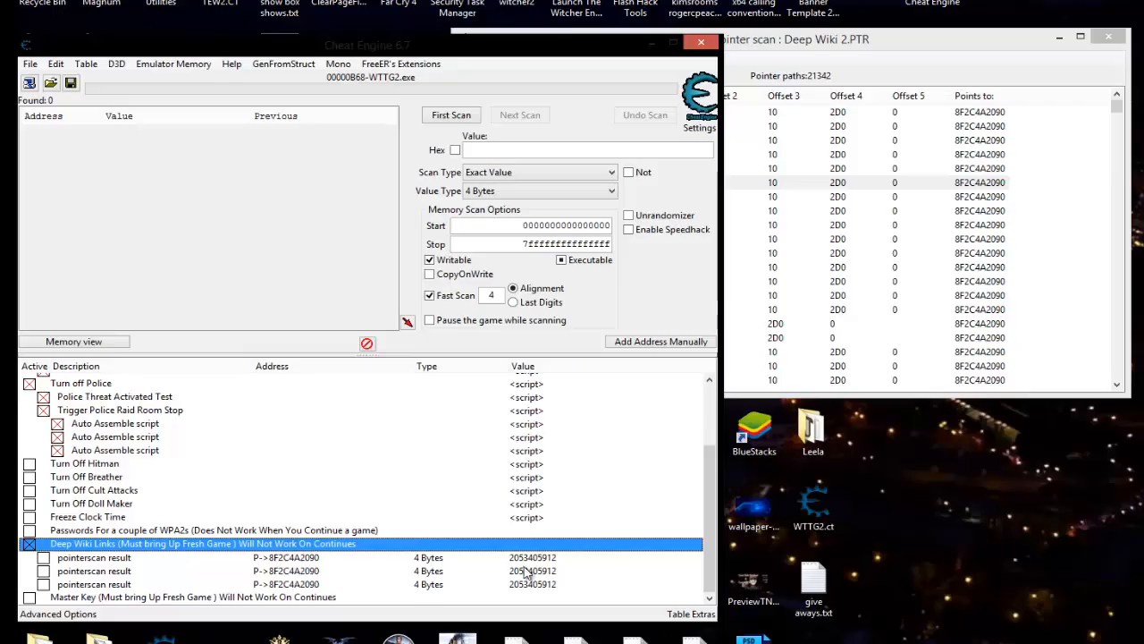
pyautogui.moveTo(864, 37); pyautogui.dragTo(896, 52)
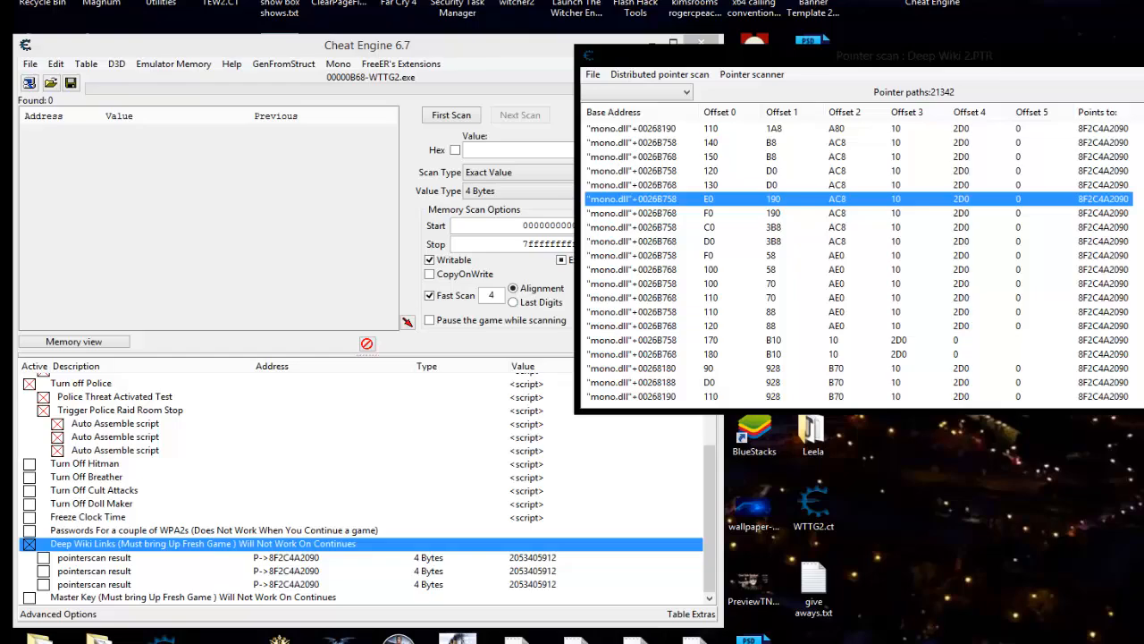
pyautogui.hotkey('alt', 'F4')
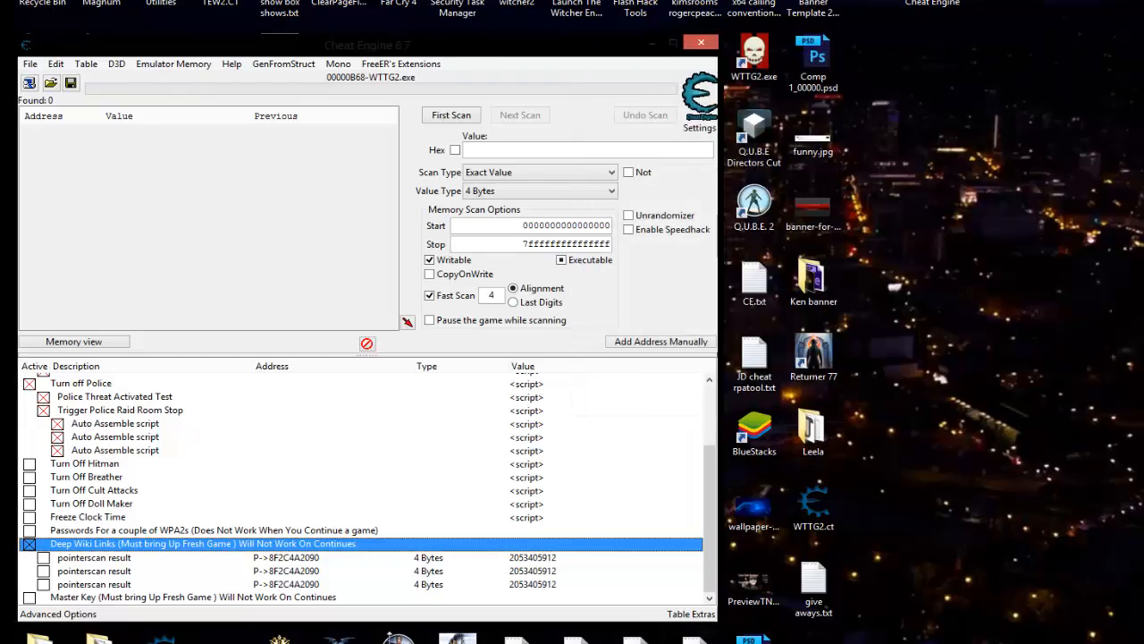
pyautogui.hotkey('alt', 'Tab')
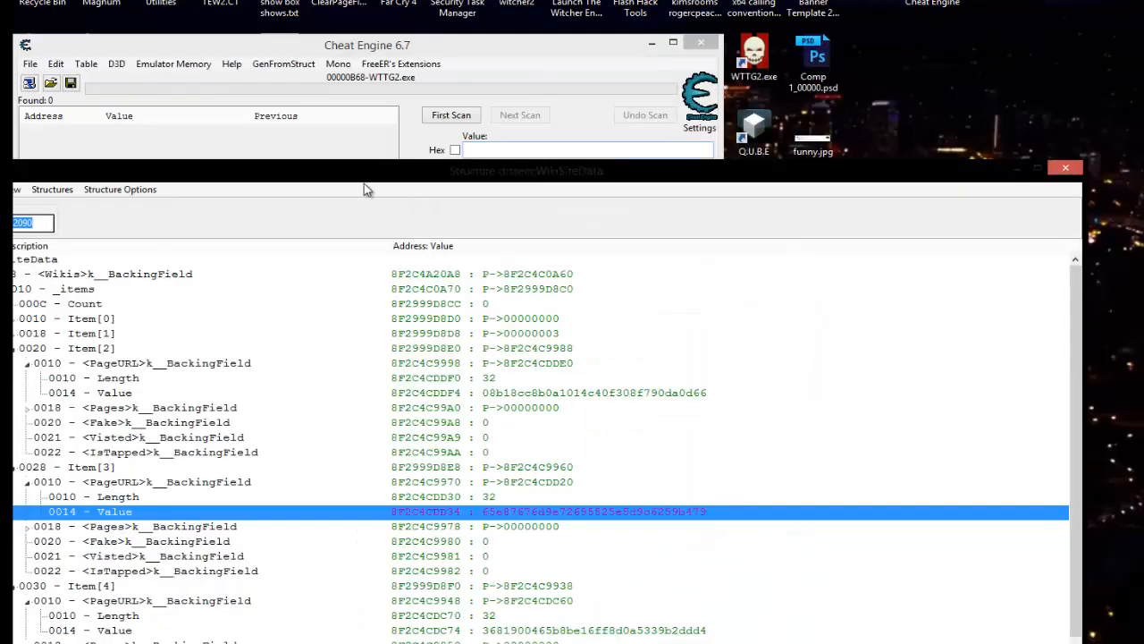
pyautogui.moveTo(363, 179); pyautogui.dragTo(628, 52)
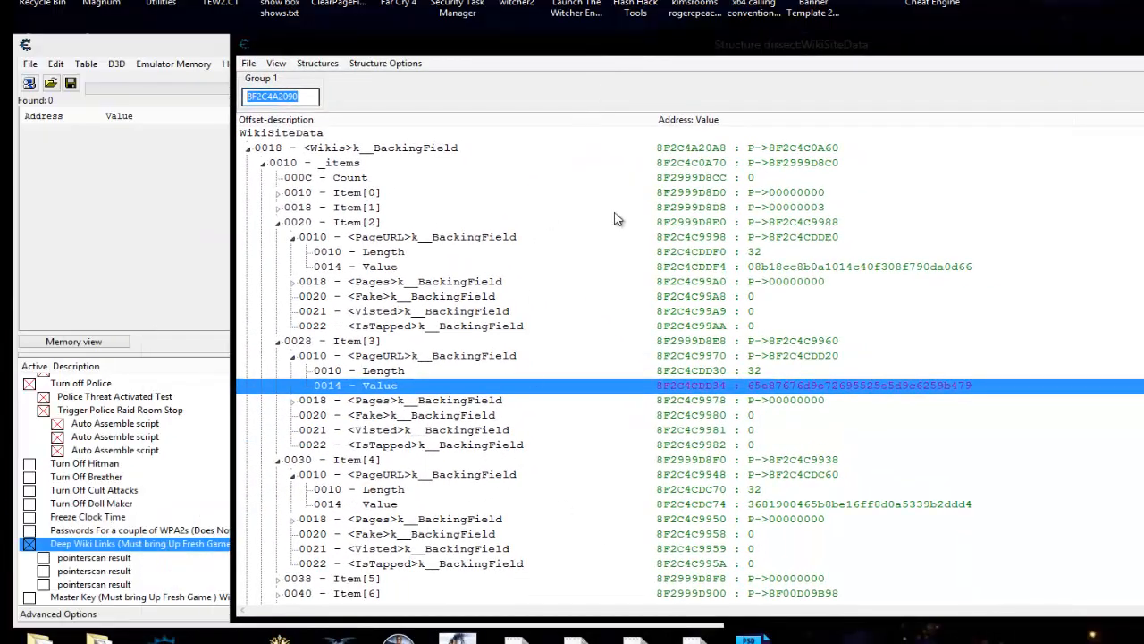
pyautogui.click(313, 97)
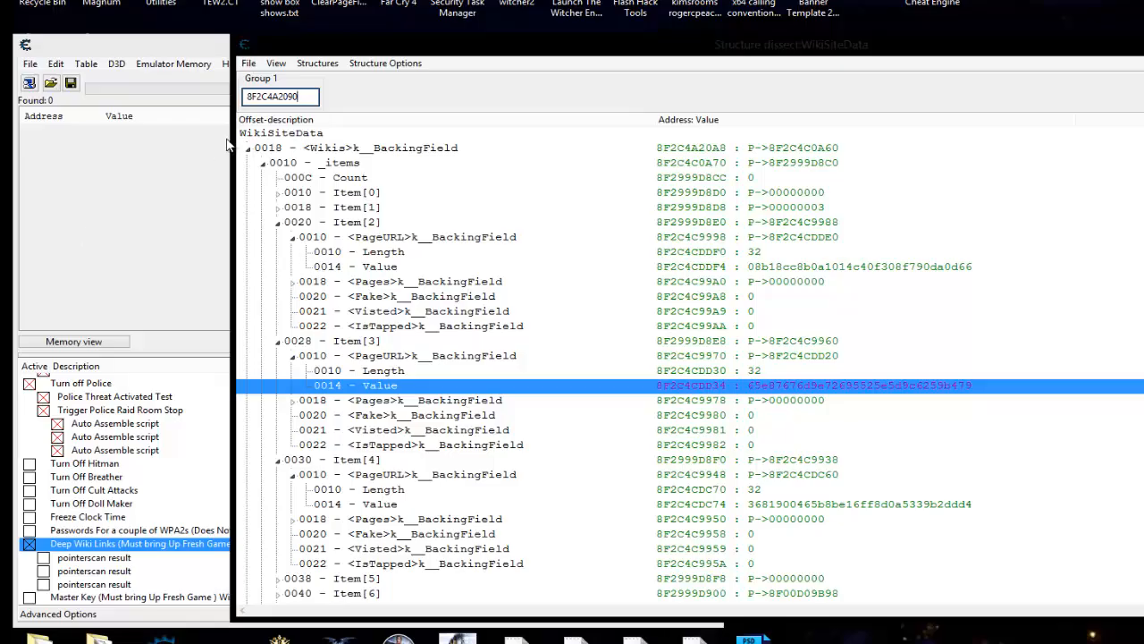
pyautogui.moveTo(764, 56); pyautogui.dragTo(871, 1)
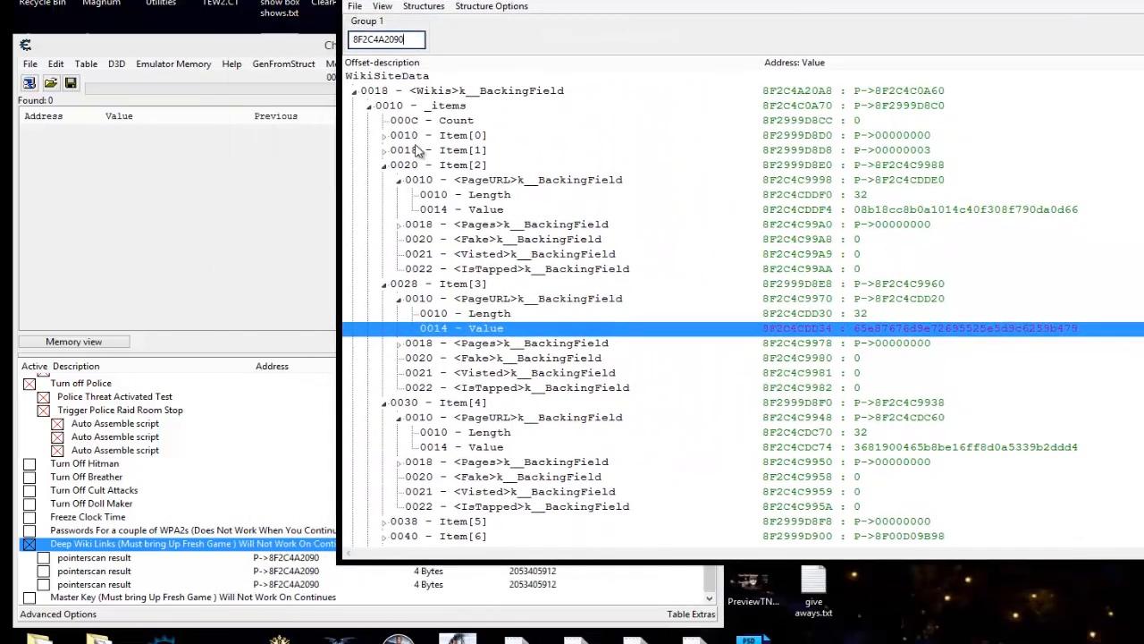
# - Examine the PageURL values under Item[2], Item[3] and Item[4] of the Wikis structure, collapsing Item[2] once checked
pyautogui.click(926, 215)
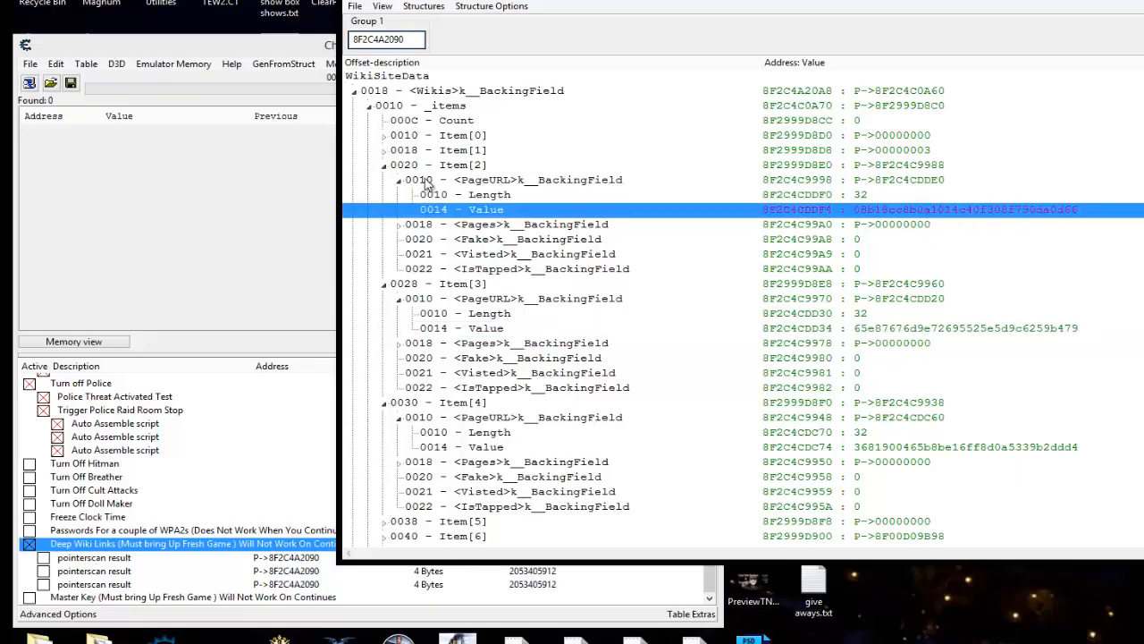
pyautogui.click(385, 167)
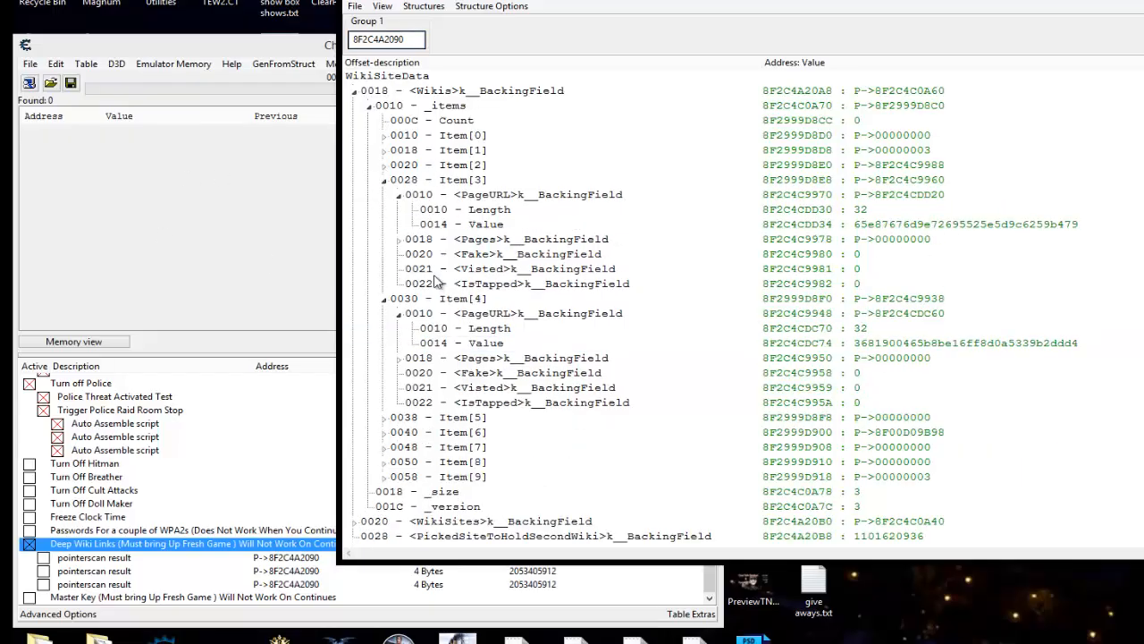
pyautogui.click(963, 225)
pyautogui.click(964, 347)
pyautogui.click(962, 234)
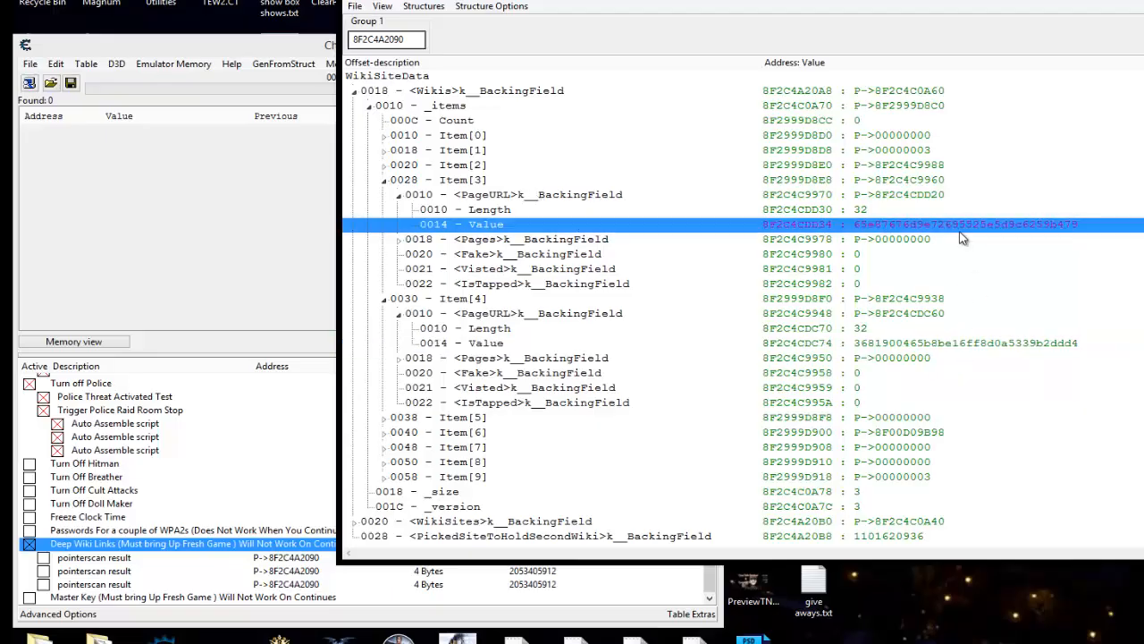
pyautogui.click(973, 347)
pyautogui.click(962, 229)
pyautogui.click(967, 349)
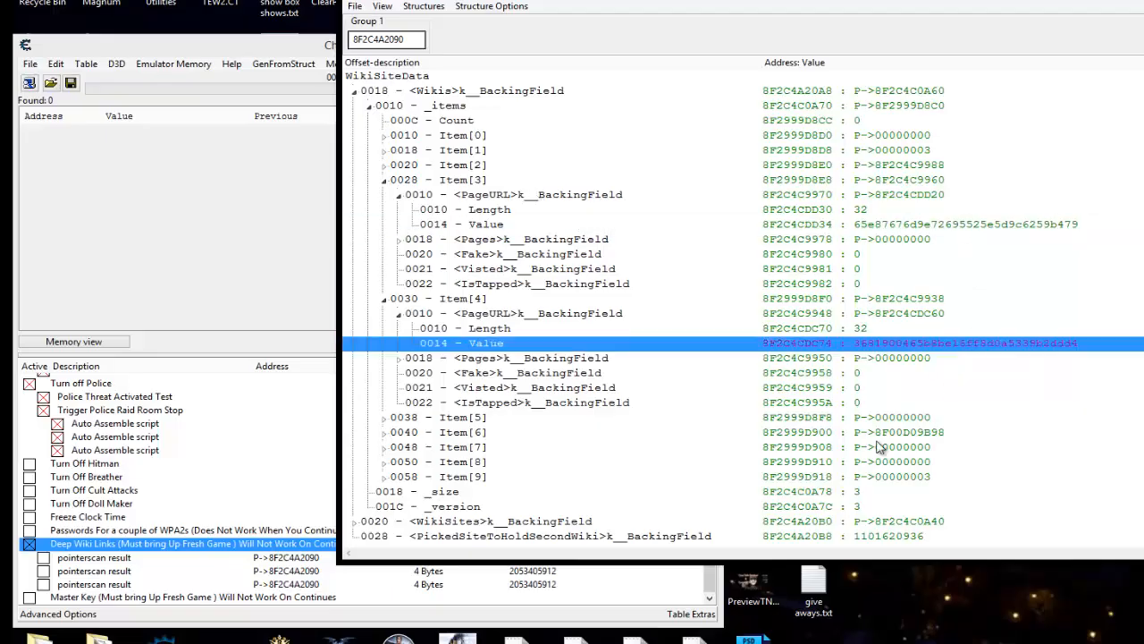
pyautogui.click(497, 198)
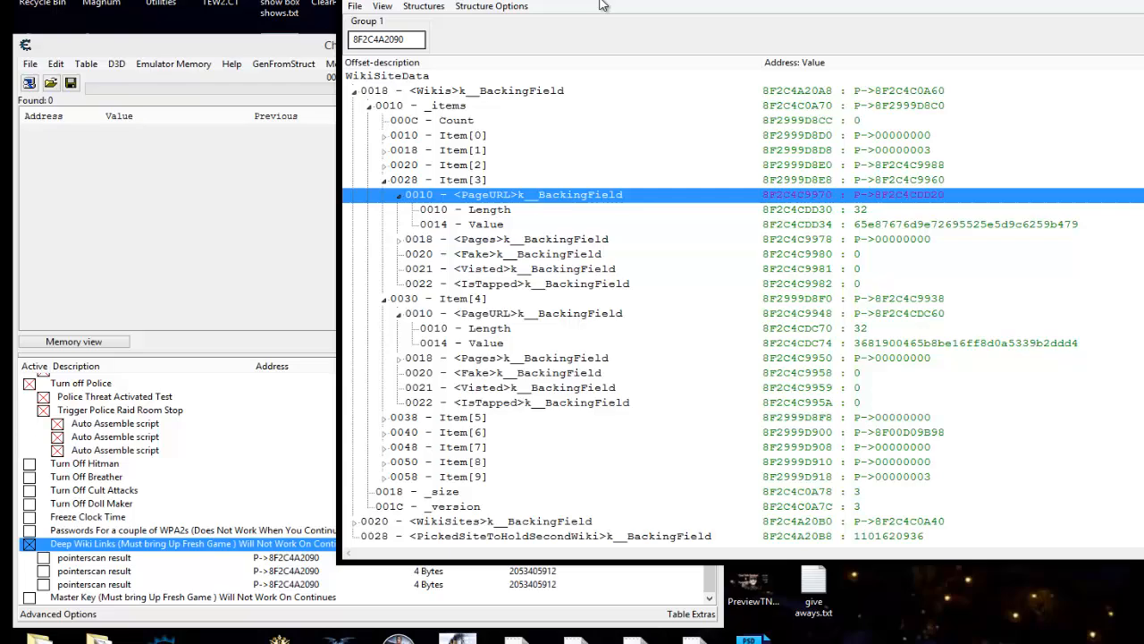
# - Collapse the Wikis backing field in the WikiSiteData structure and move the window clear of the address list
pyautogui.moveTo(608, 2); pyautogui.dragTo(726, 16)
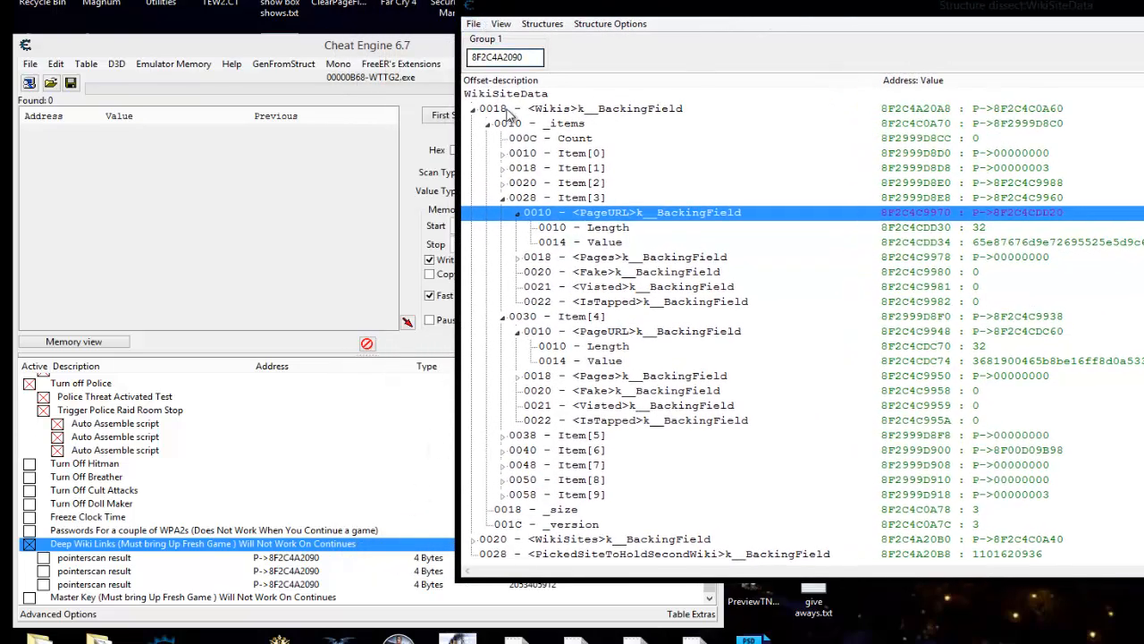
pyautogui.click(474, 109)
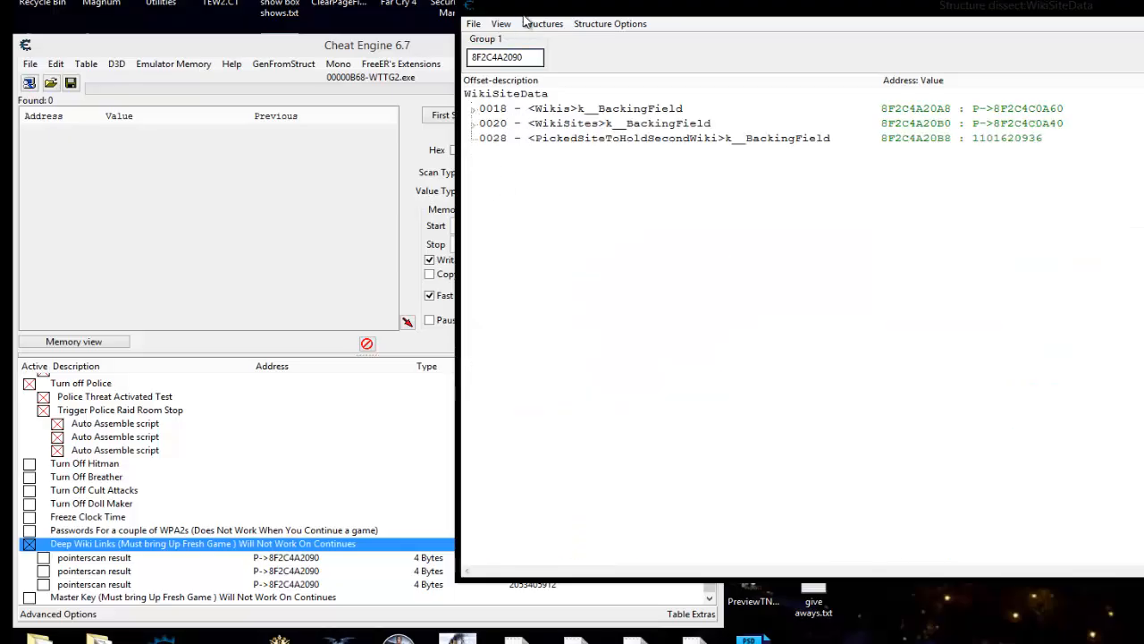
pyautogui.moveTo(549, 7); pyautogui.dragTo(634, 20)
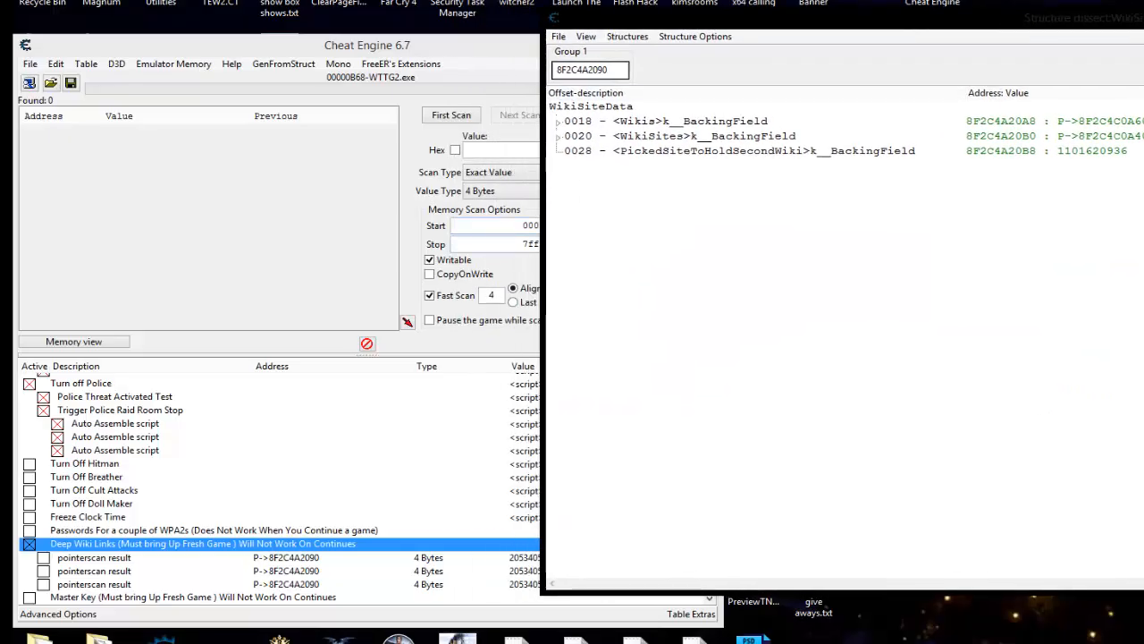
# - Open a blank Notepad document and place it below the WikiSiteData structure entries
pyautogui.moveTo(463, 642)
pyautogui.click(461, 619)
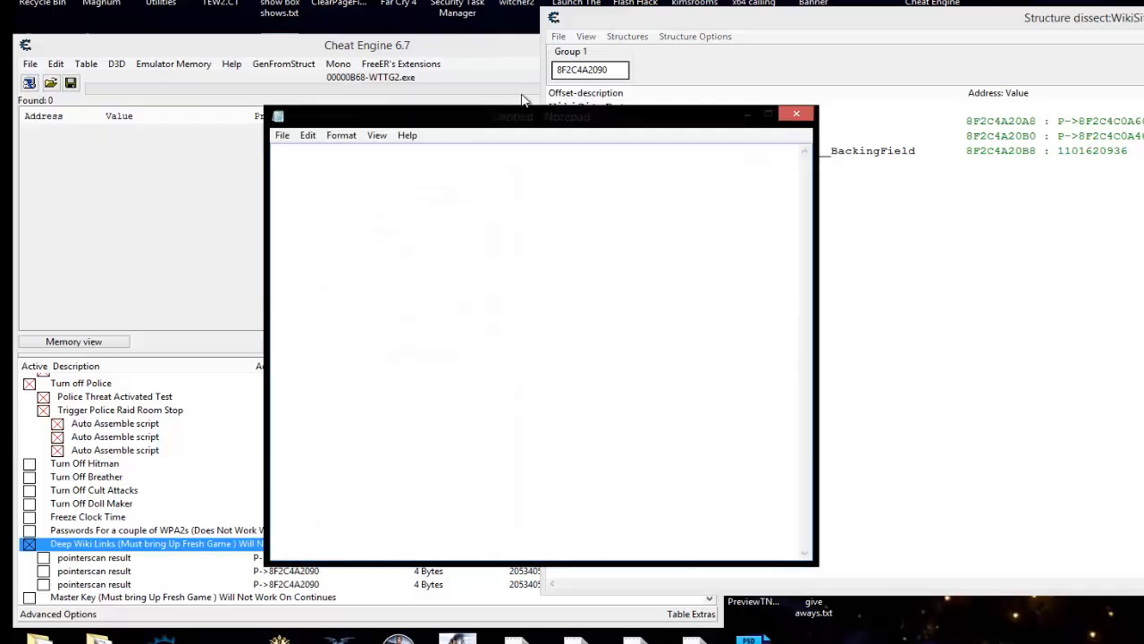
pyautogui.moveTo(525, 126); pyautogui.dragTo(892, 344)
pyautogui.click(612, 70)
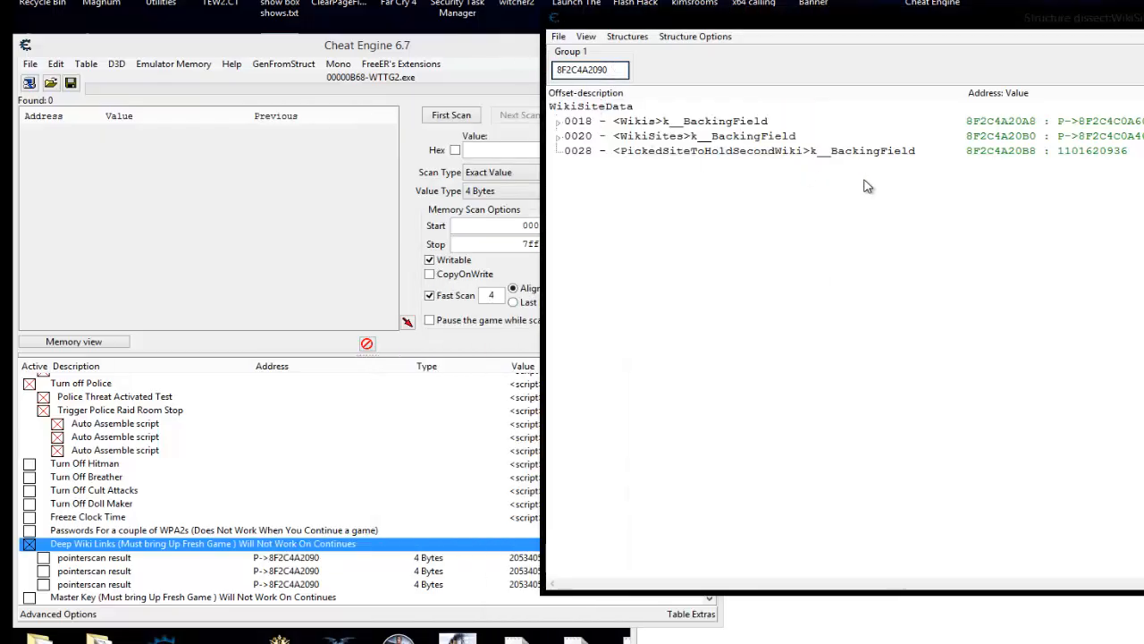
pyautogui.click(917, 626)
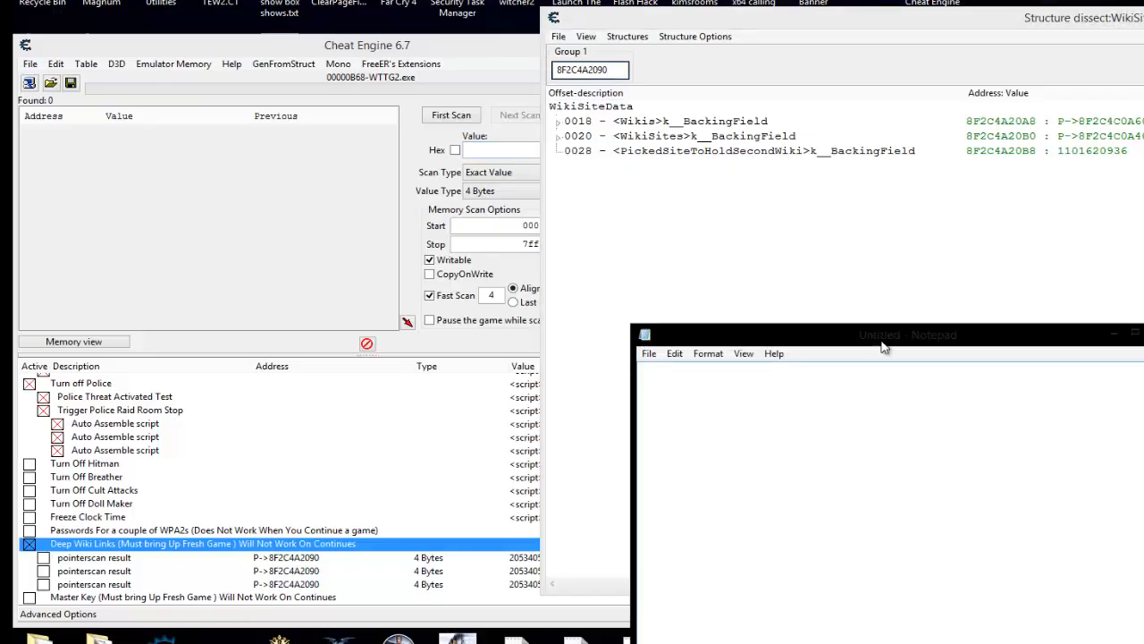
pyautogui.moveTo(883, 342); pyautogui.dragTo(945, 295)
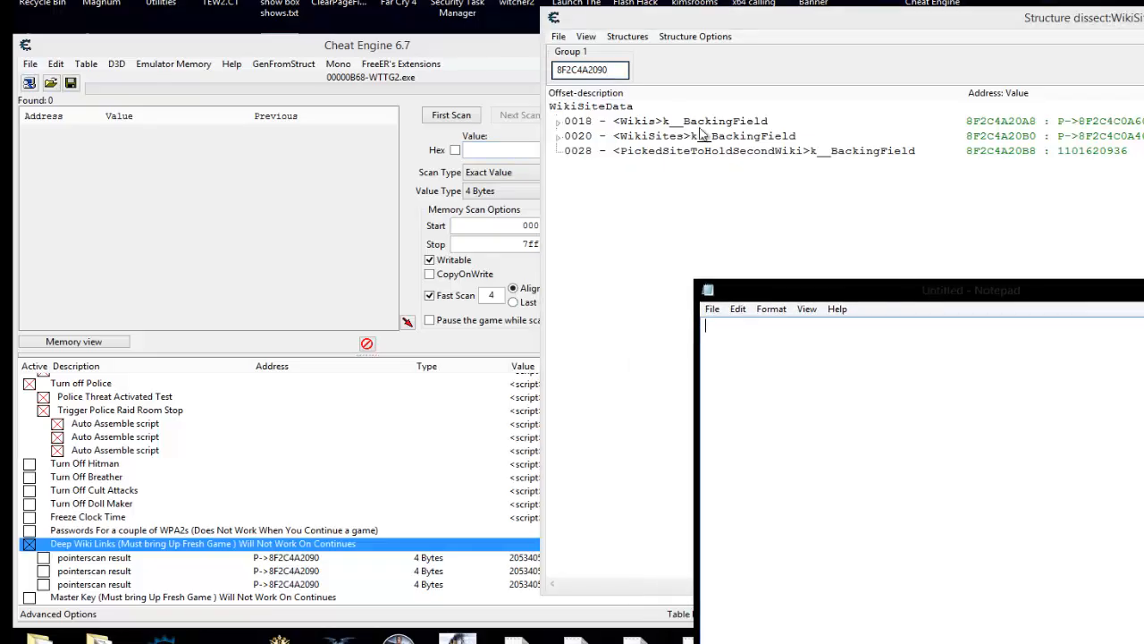
# - Compare the structure's base address with the pointer offsets of the first pointerscan result under Deep Wiki Links
pyautogui.click(612, 70)
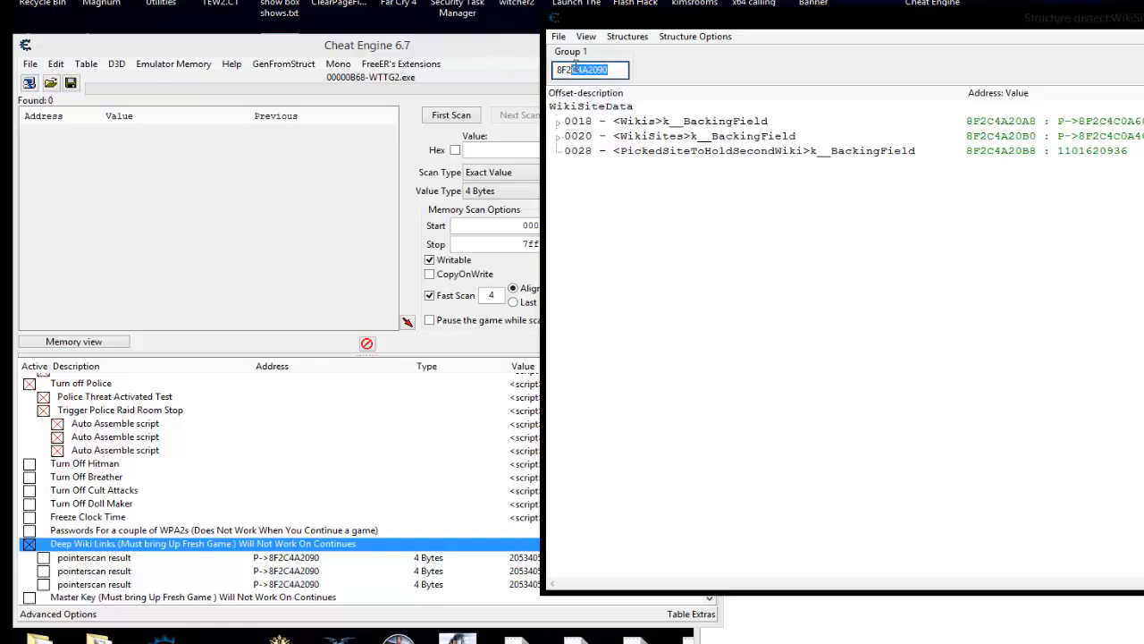
pyautogui.doubleClick(306, 561)
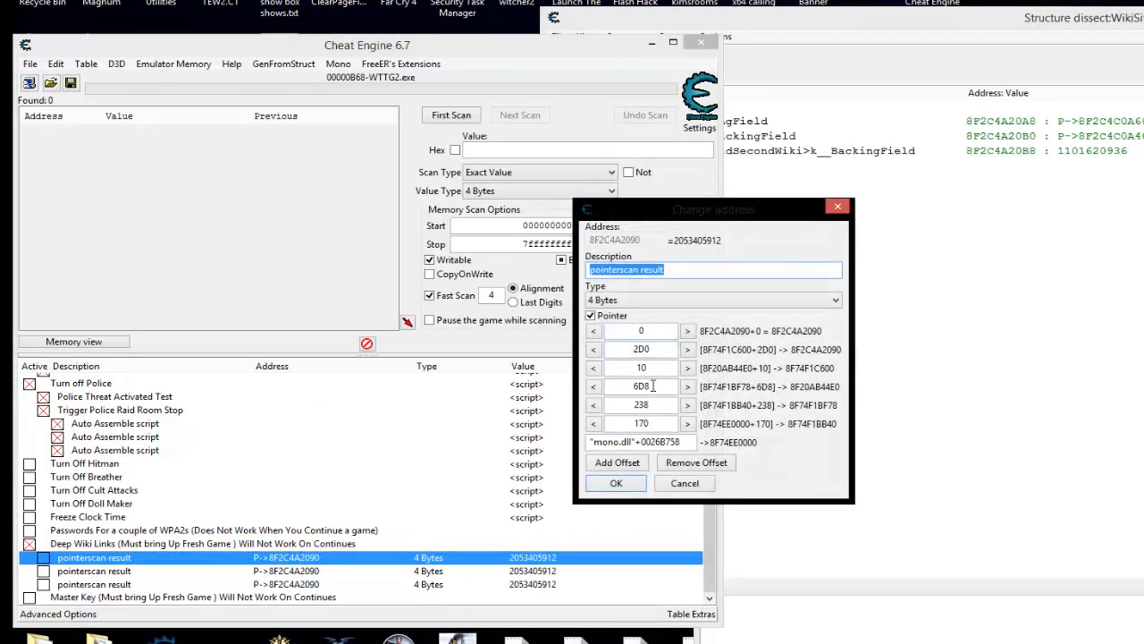
pyautogui.click(688, 484)
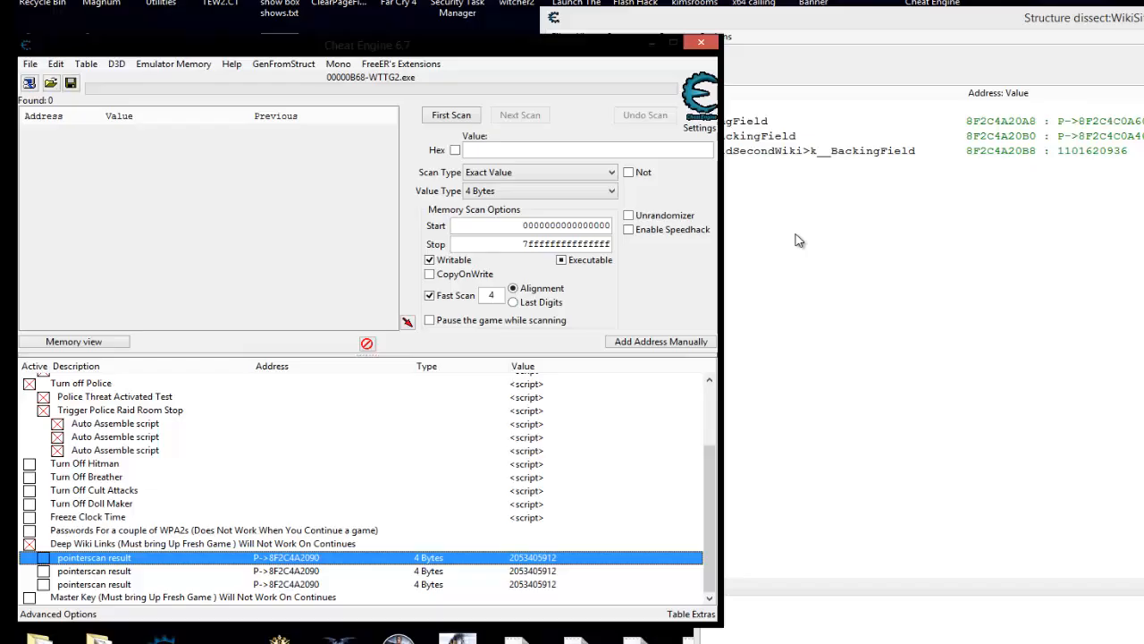
pyautogui.click(819, 26)
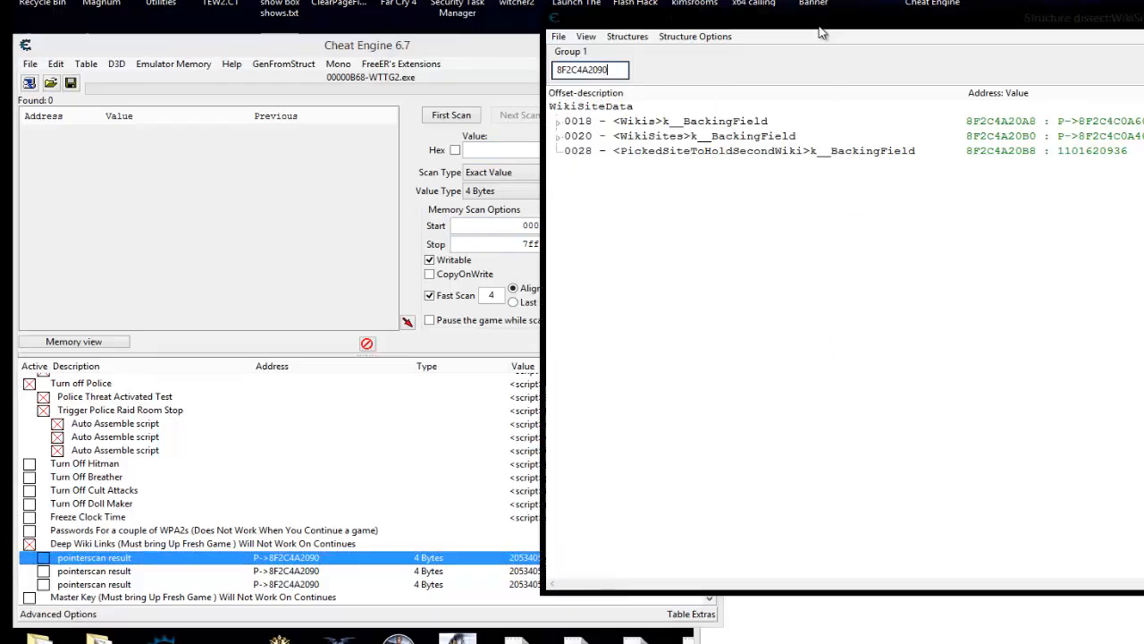
pyautogui.doubleClick(611, 72)
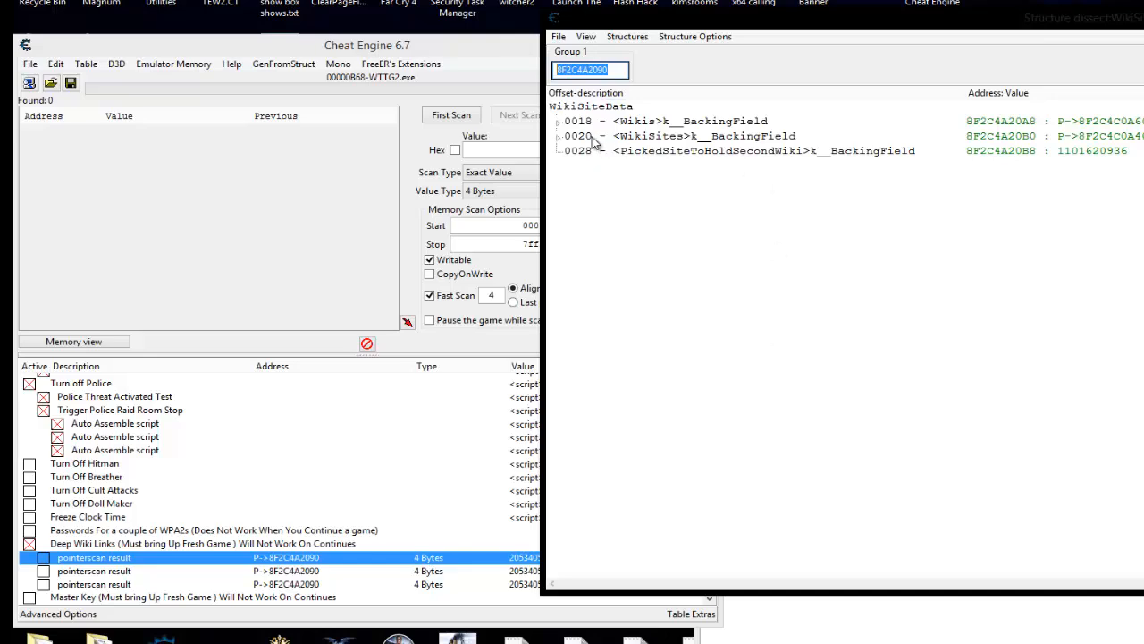
pyautogui.moveTo(617, 69); pyautogui.dragTo(451, 69)
# - Check the Wikis backing field's offset from the structure's base address and note "add 18" in Notepad
pyautogui.click(1040, 123)
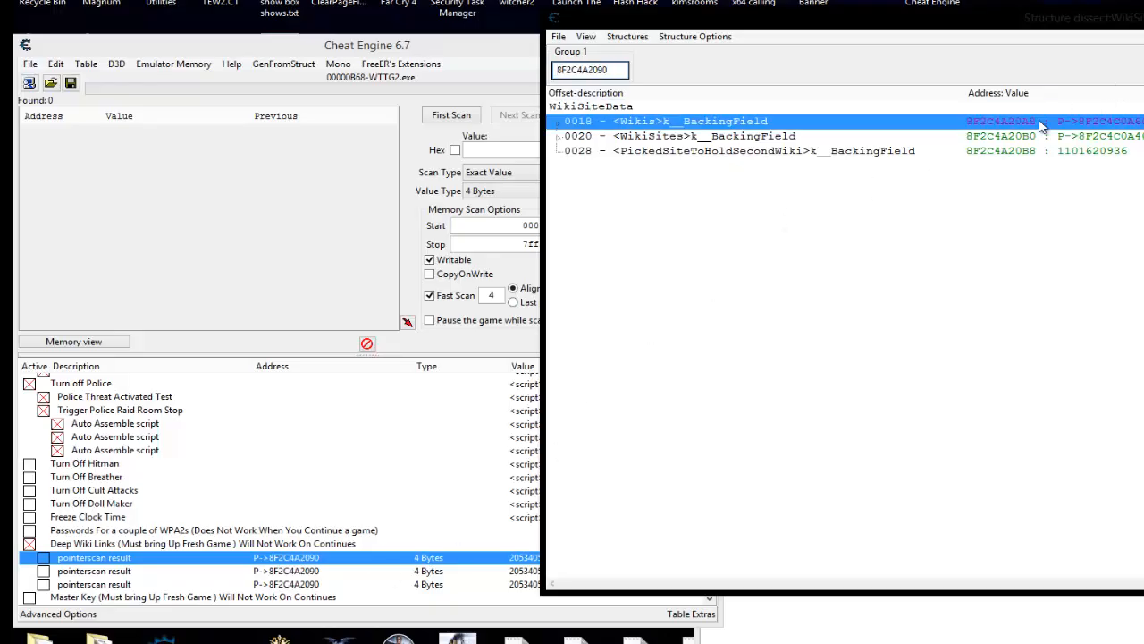
pyautogui.click(1015, 136)
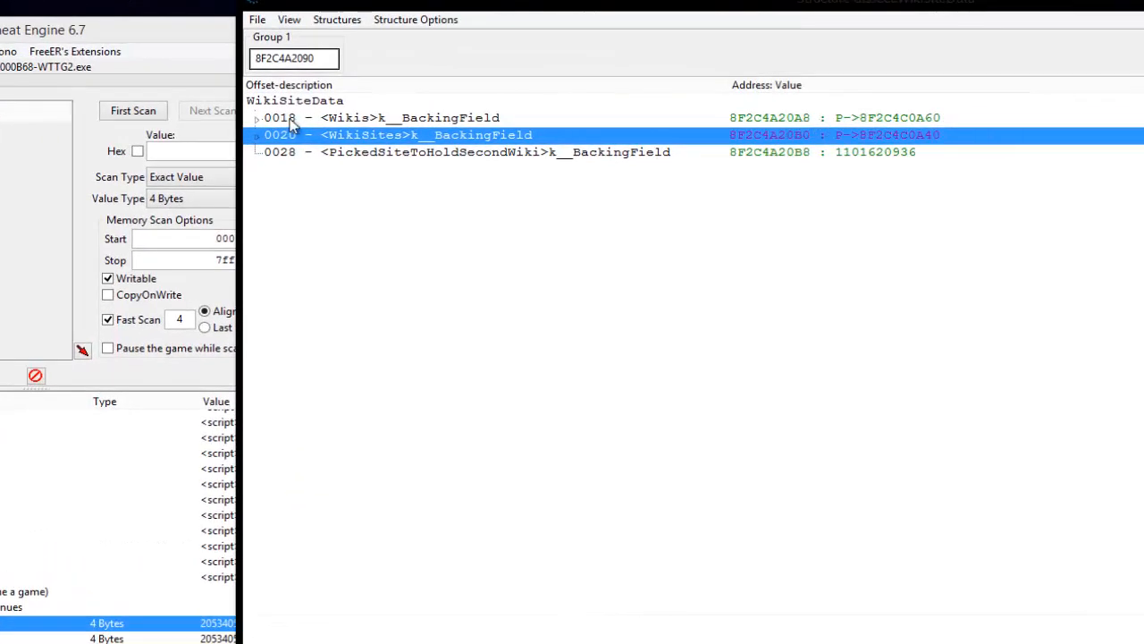
pyautogui.click(291, 125)
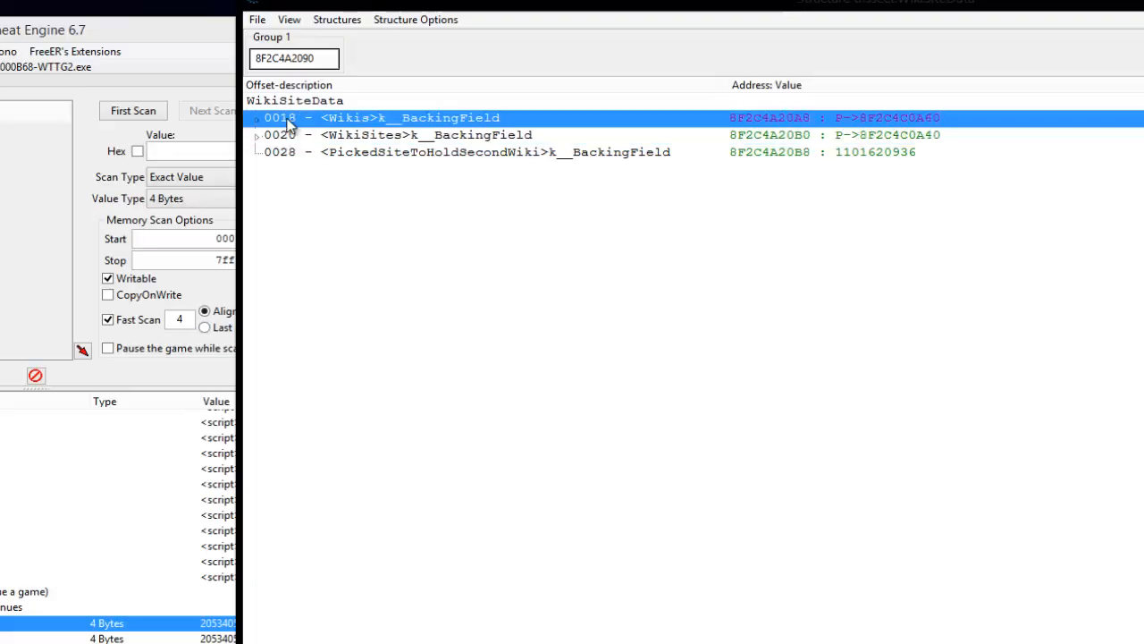
pyautogui.doubleClick(315, 57)
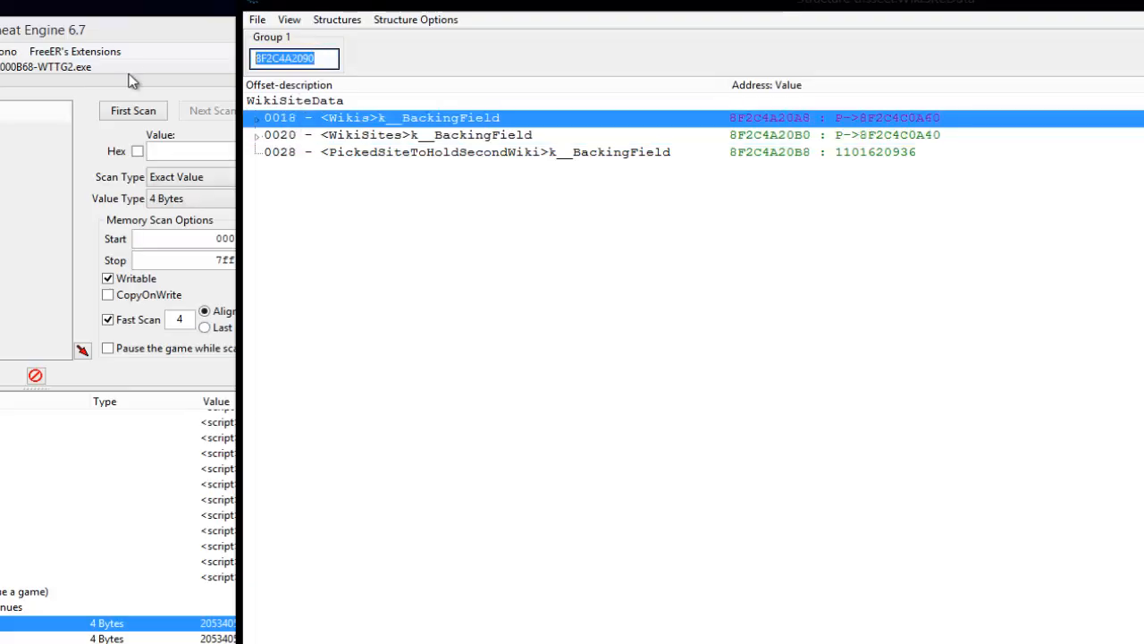
pyautogui.click(324, 63)
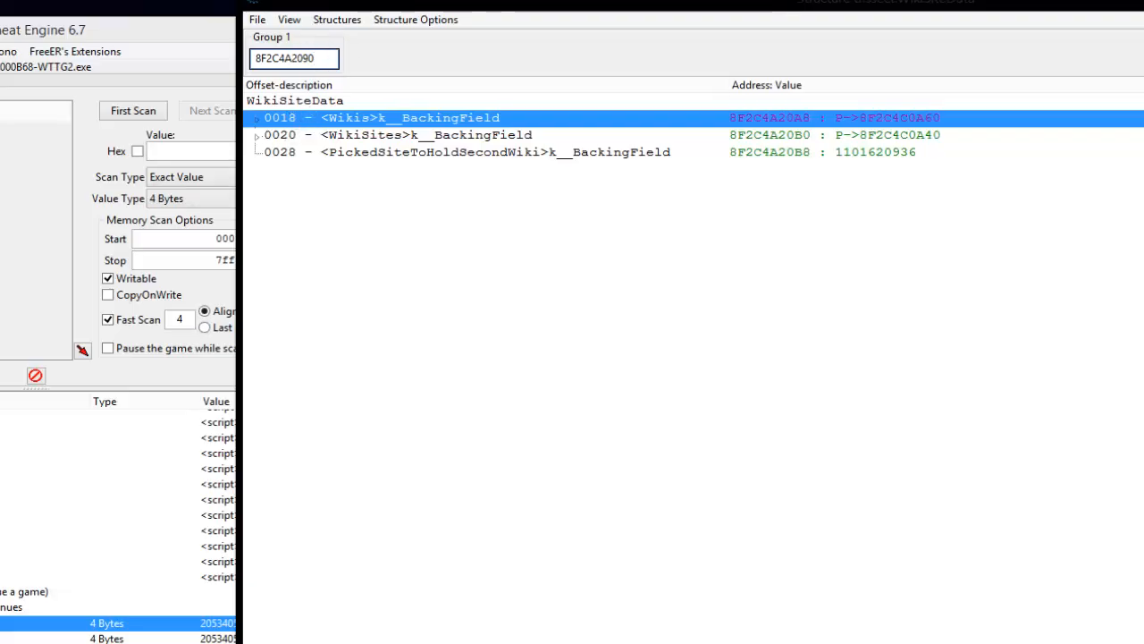
pyautogui.hotkey('alt', 'Tab')
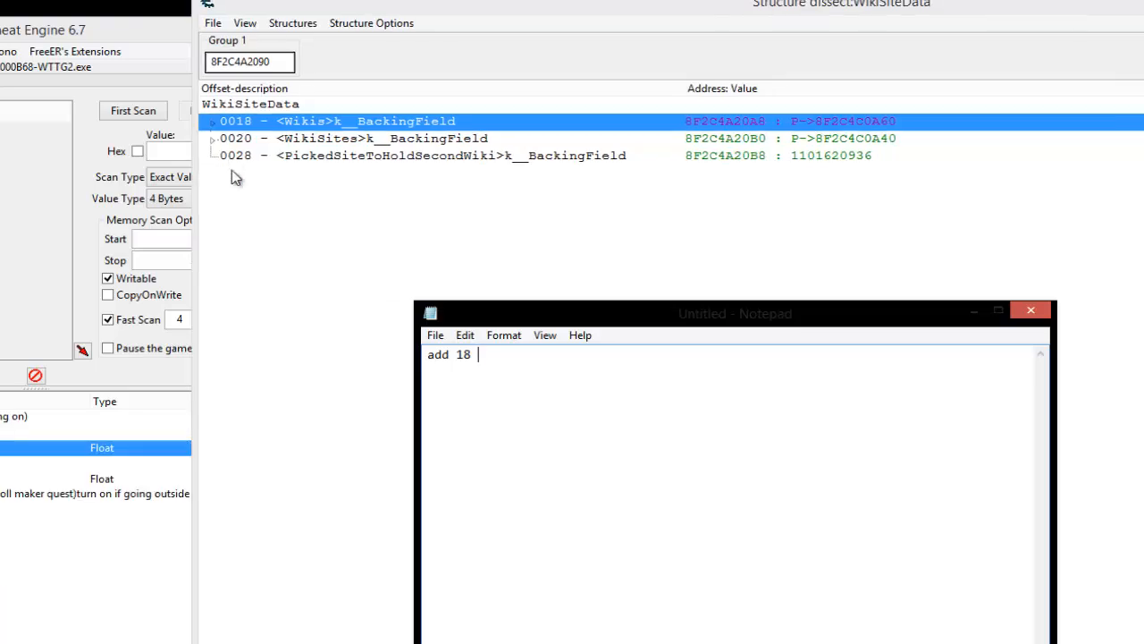
# - Expand the Wikis backing field in the structure and inspect the offsets of its _items and _size entries
pyautogui.click(217, 127)
pyautogui.click(213, 125)
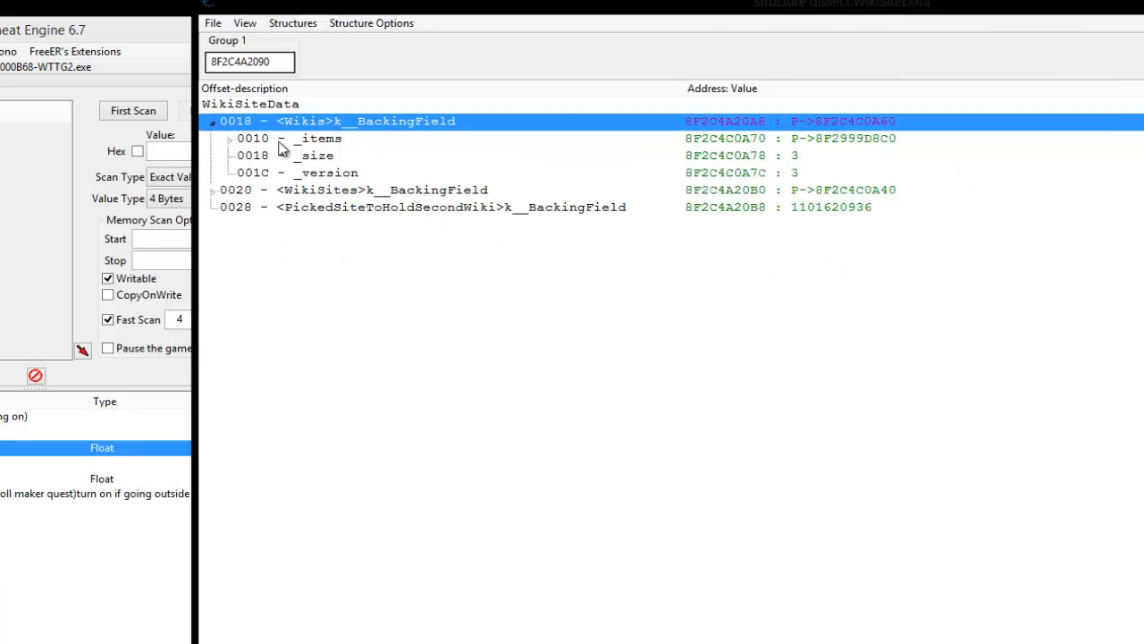
pyautogui.click(338, 138)
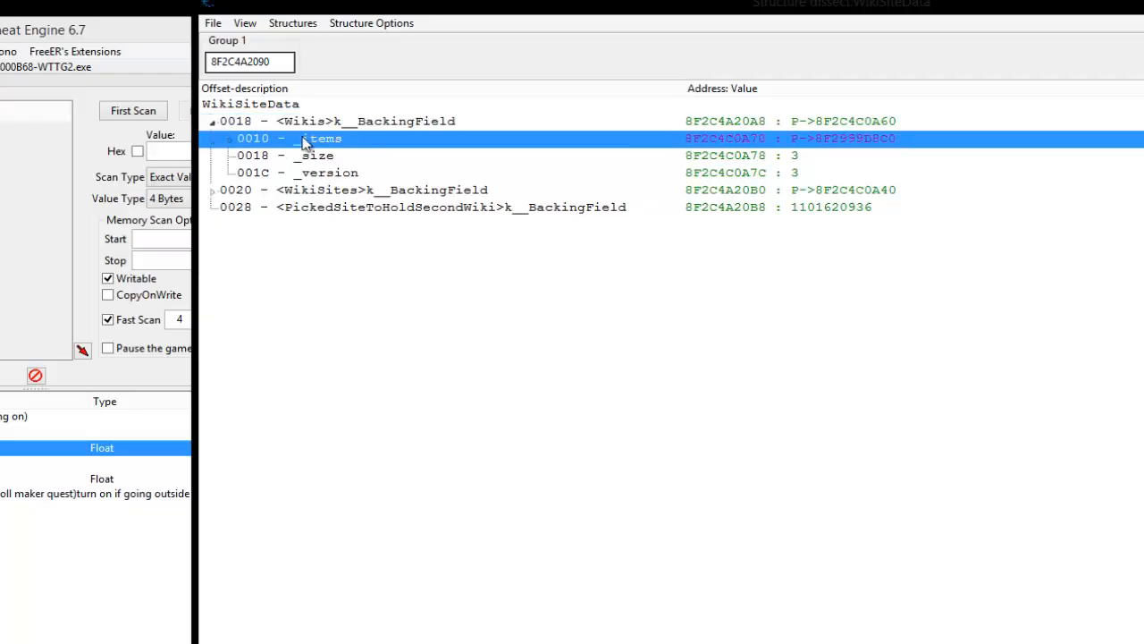
pyautogui.click(231, 141)
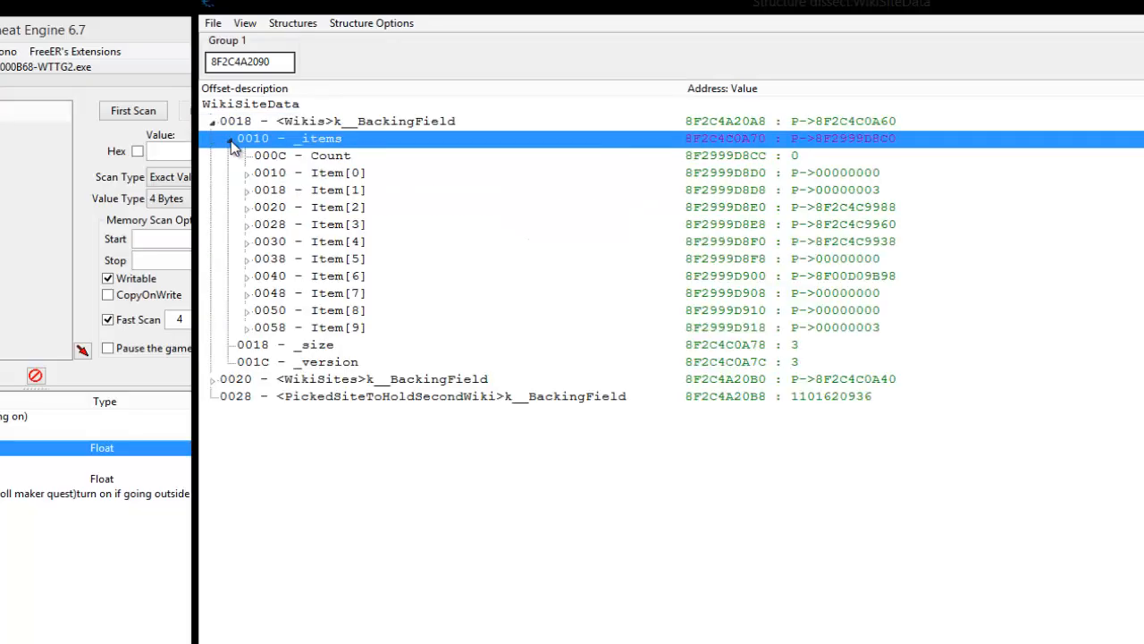
pyautogui.click(230, 141)
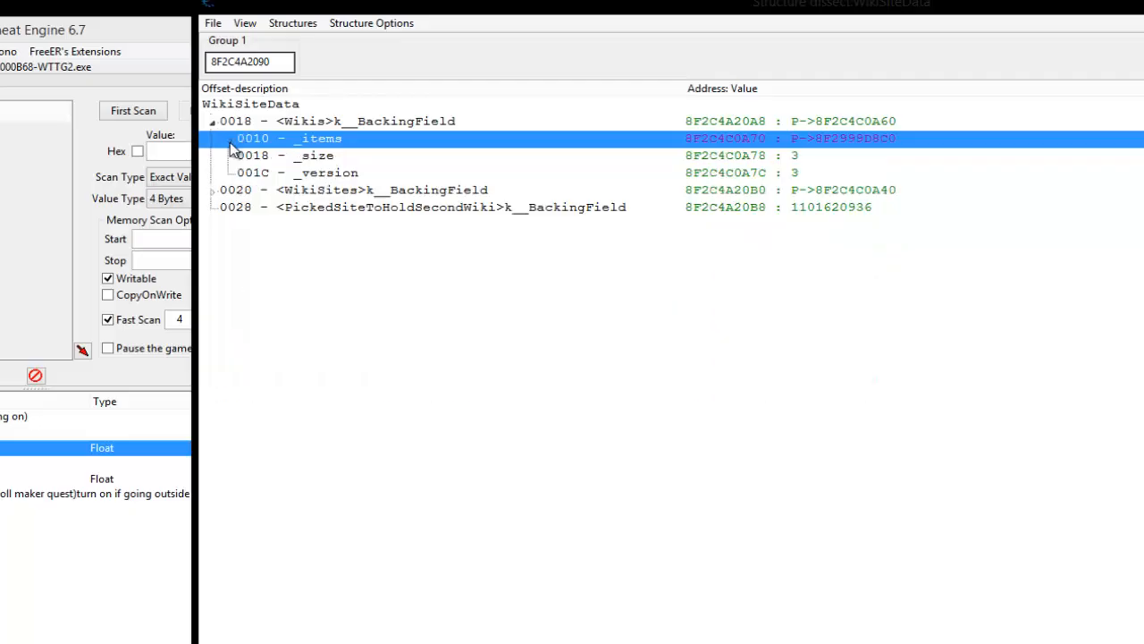
pyautogui.click(318, 158)
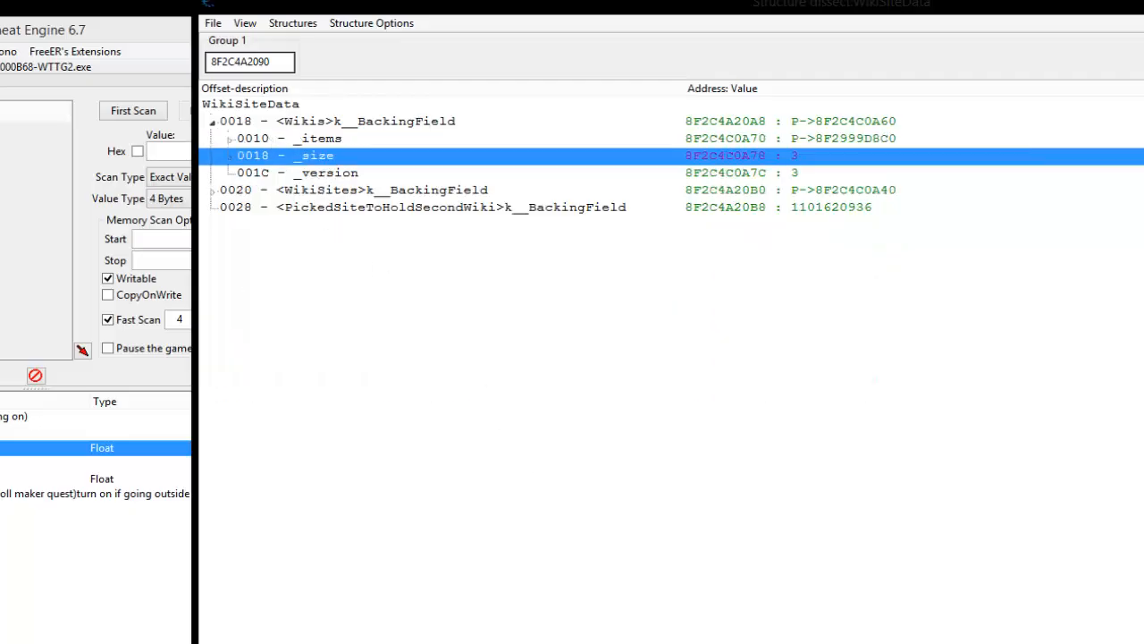
# - Append 10 to the "add 18" note in Notepad and expand the _items entry under the Wikis backing field
pyautogui.hotkey('alt', 'Tab')
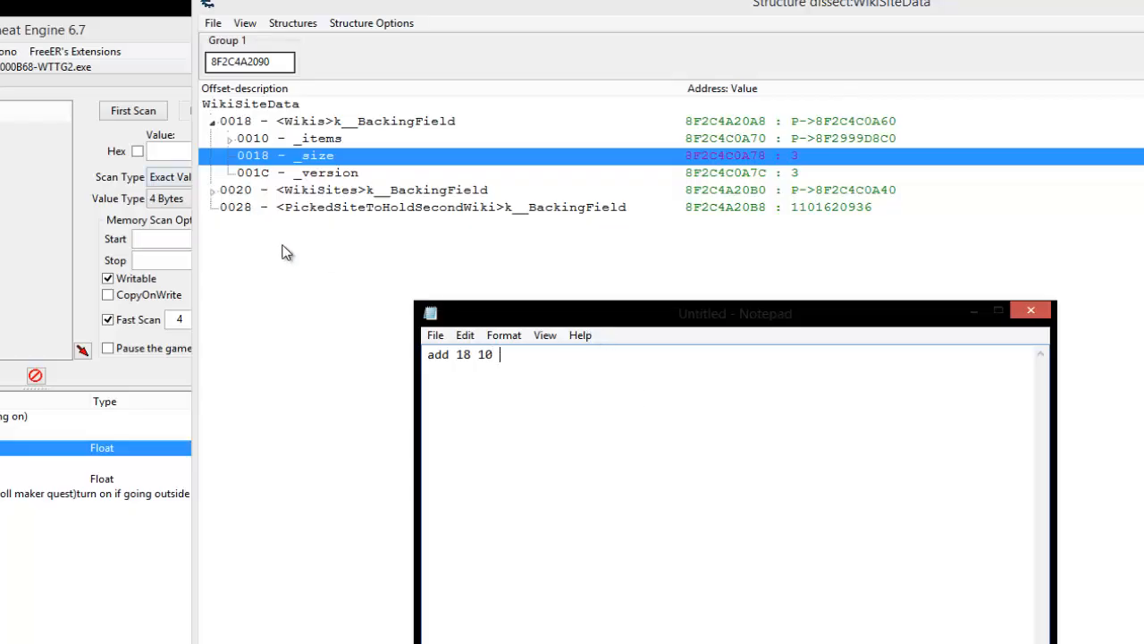
pyautogui.click(227, 138)
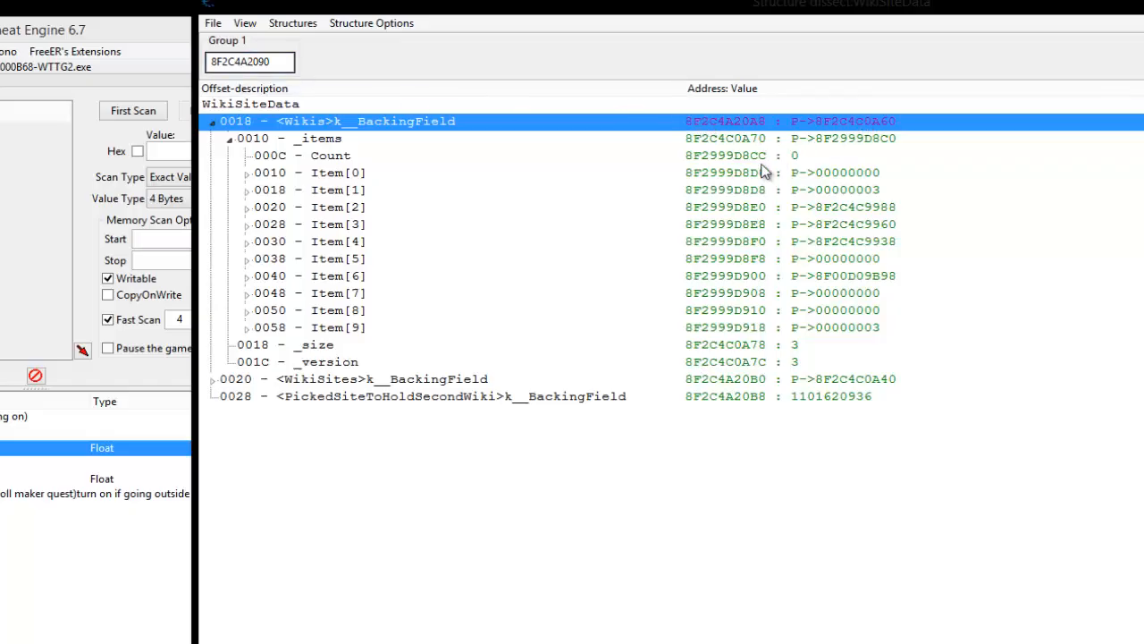
# - Examine the offsets and pointer addresses of the Item entries under _items and compare them with the Wikis backing field's address
pyautogui.click(340, 312)
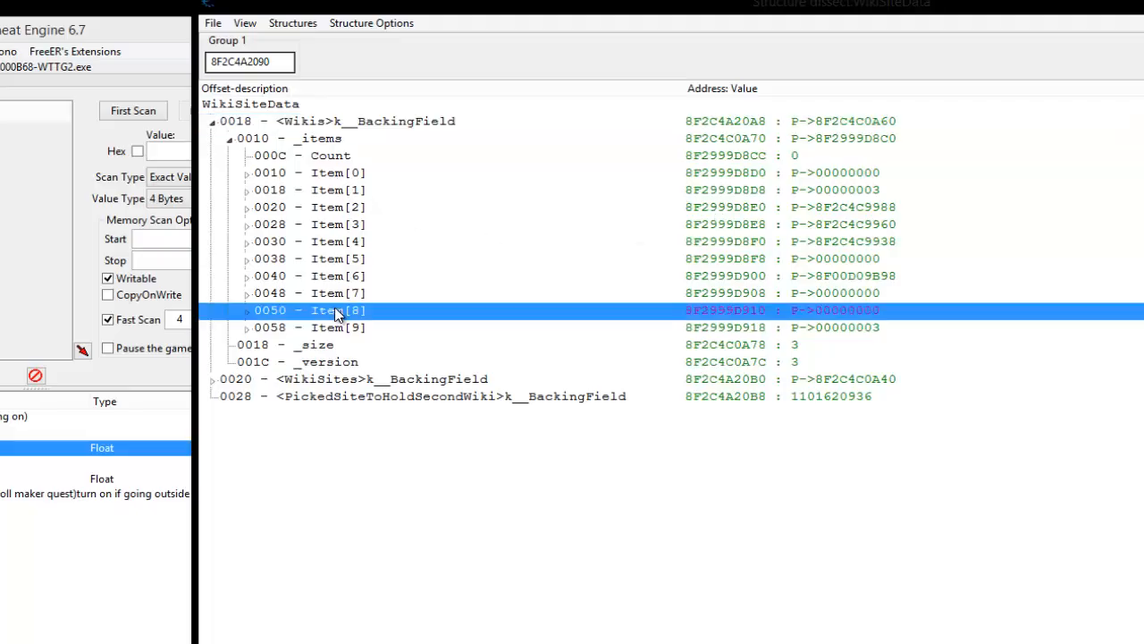
pyautogui.press('Up')
pyautogui.press('Up')
pyautogui.press('Up')
pyautogui.press('Up')
pyautogui.press('Up')
pyautogui.press('Up')
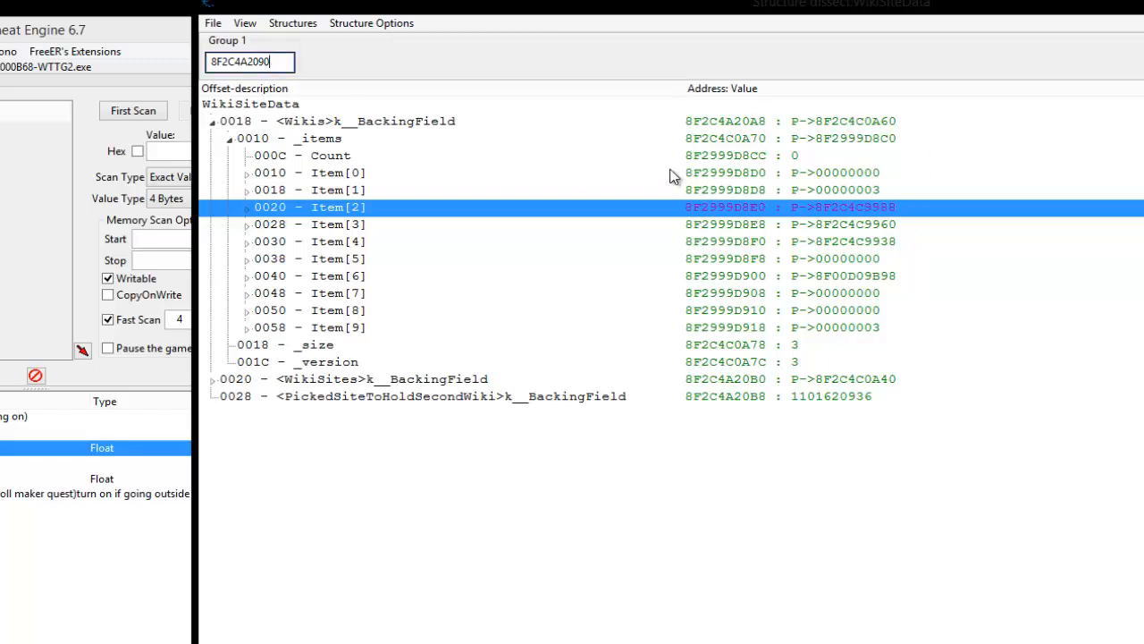
pyautogui.click(725, 119)
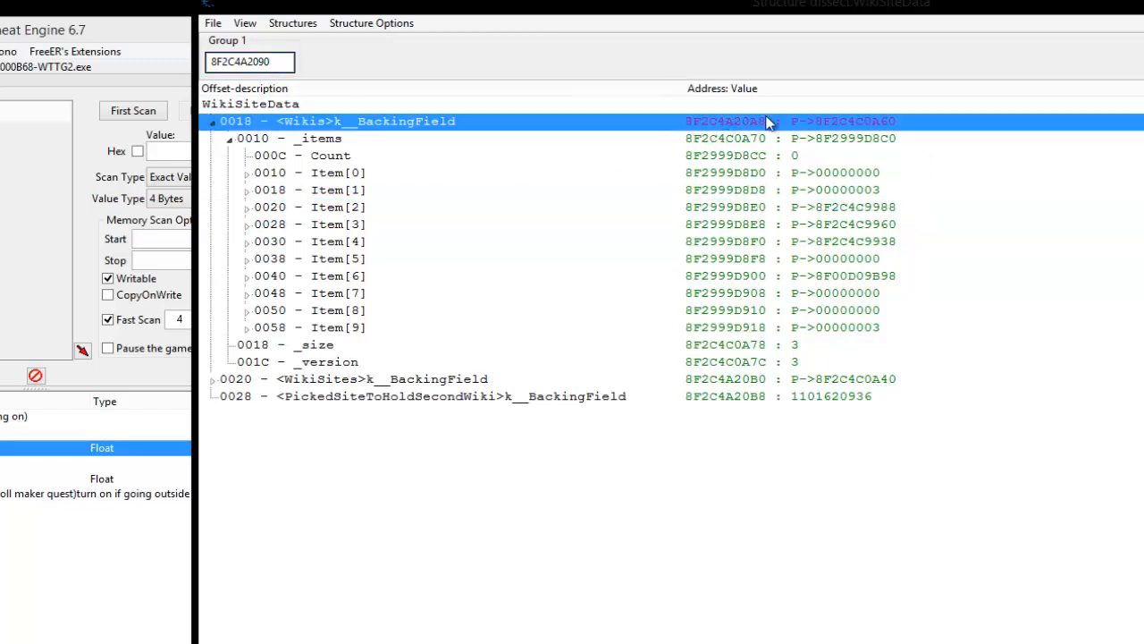
pyautogui.click(732, 223)
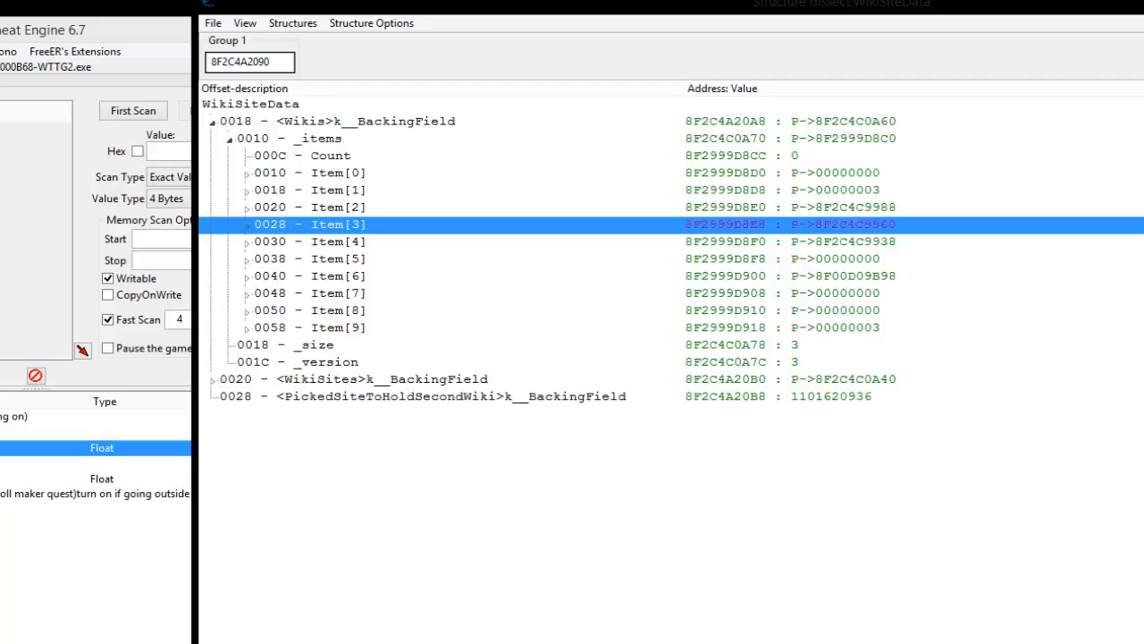
# - Record offset 28 in the Notepad offset list and expand Item[3] in the WikiSiteData structure
pyautogui.hotkey('alt', 'Tab')
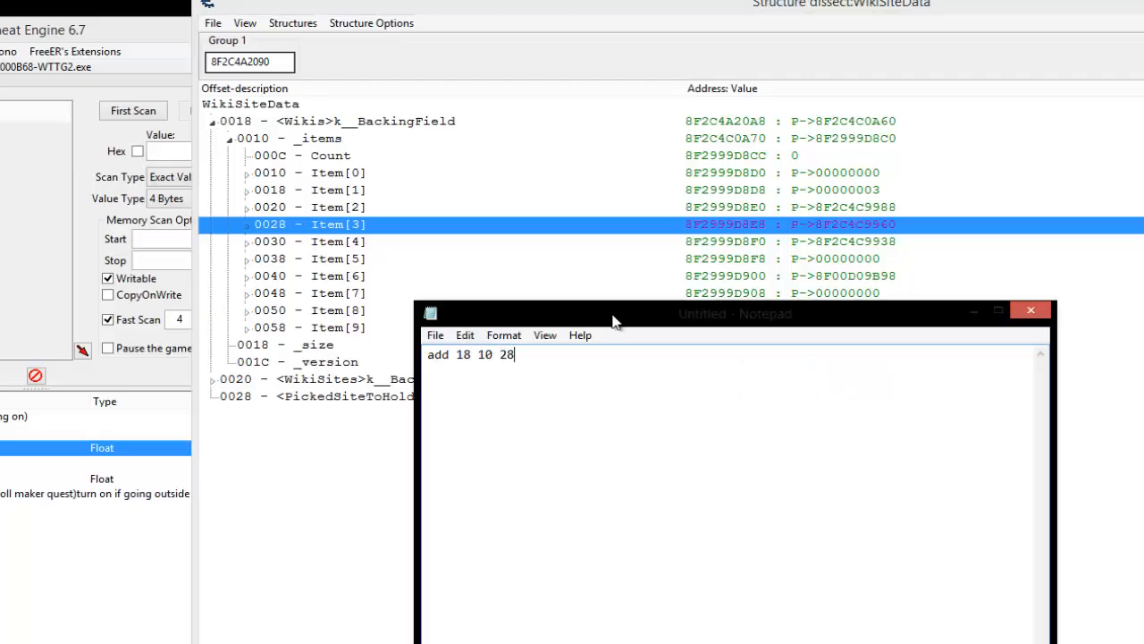
pyautogui.click(247, 225)
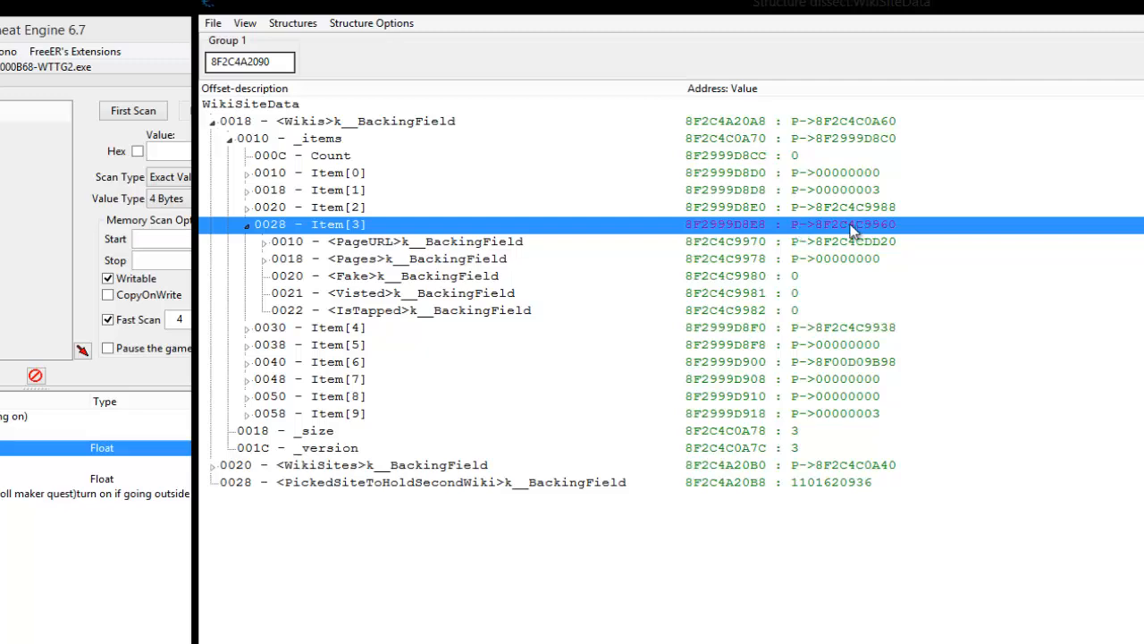
pyautogui.click(288, 242)
pyautogui.click(304, 259)
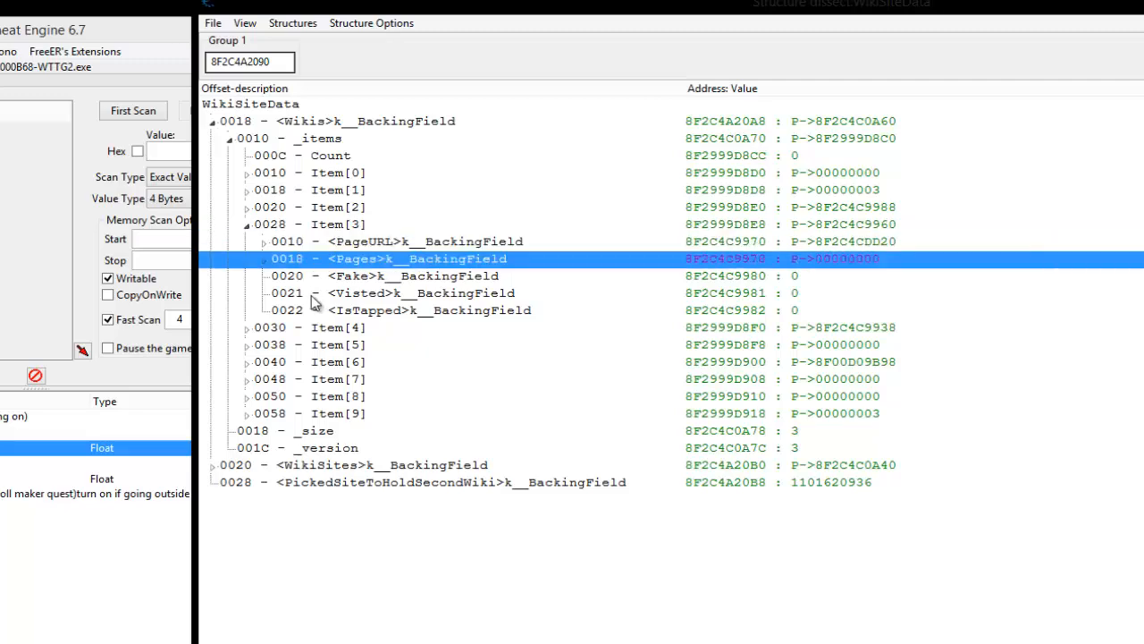
pyautogui.click(894, 224)
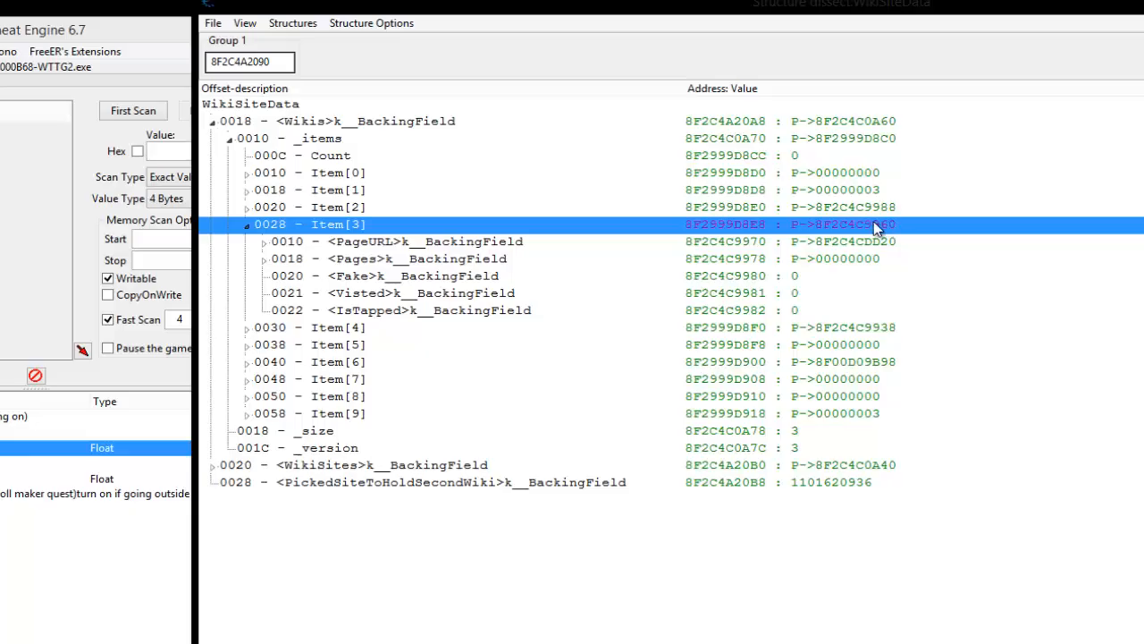
# - Expand the PageURL backing field of Item[3] and append its offset 10 to the Notepad list
pyautogui.click(385, 248)
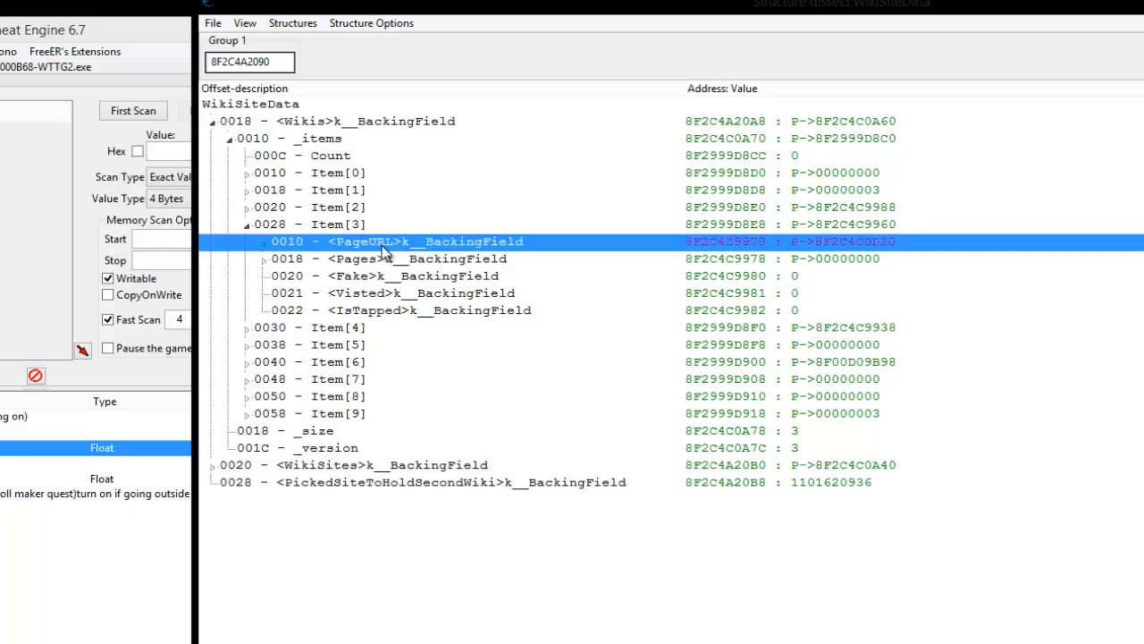
pyautogui.click(384, 259)
pyautogui.click(384, 282)
pyautogui.click(390, 294)
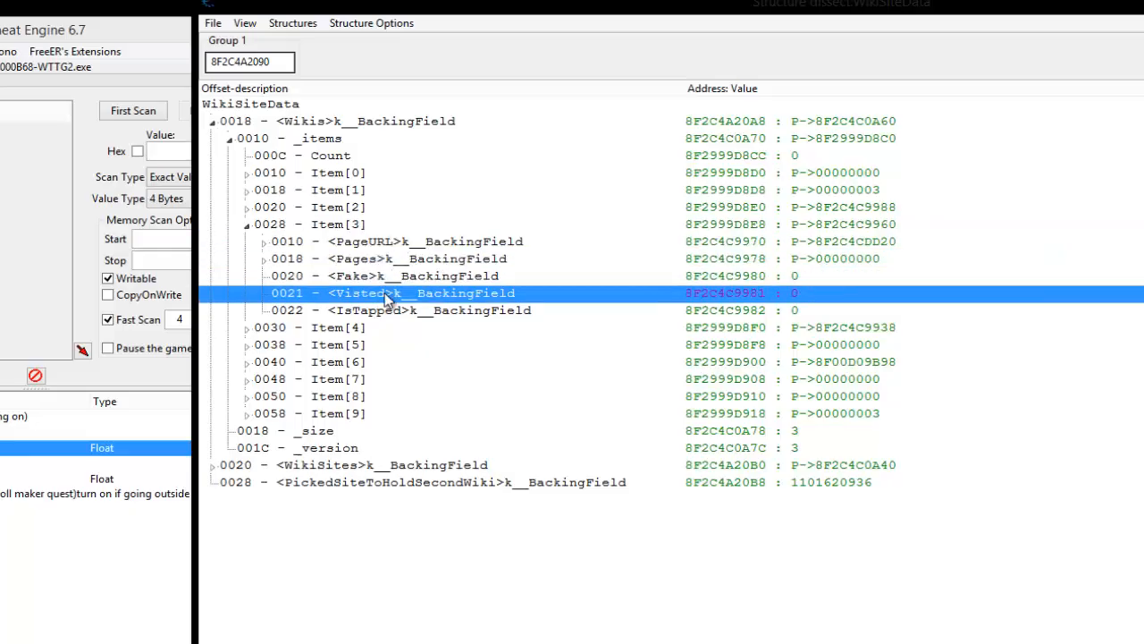
pyautogui.click(393, 239)
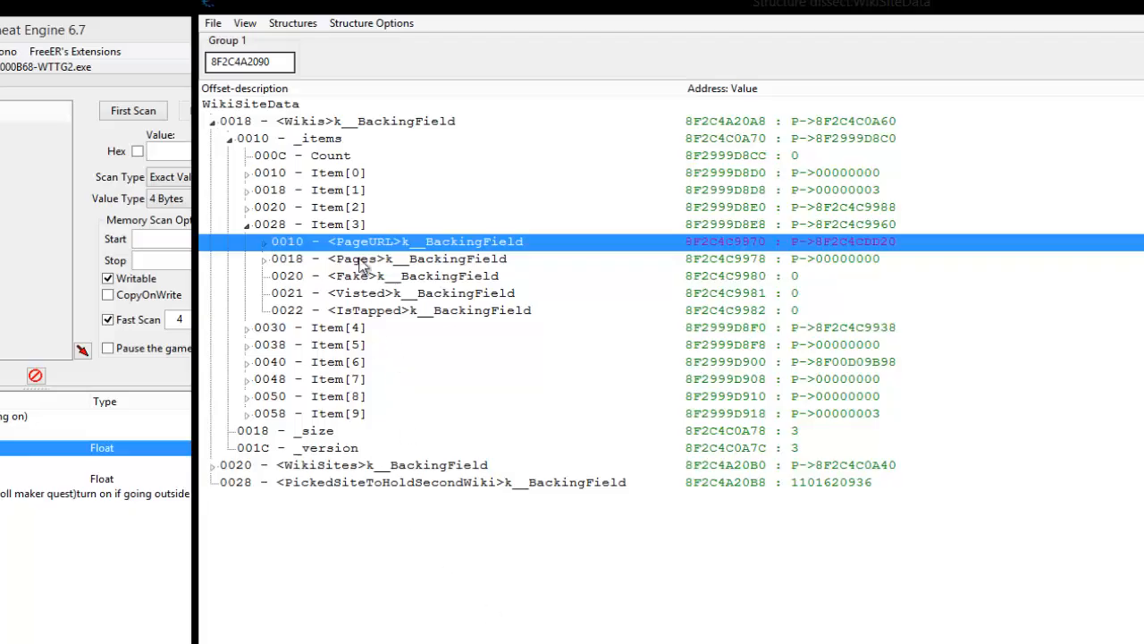
pyautogui.click(263, 243)
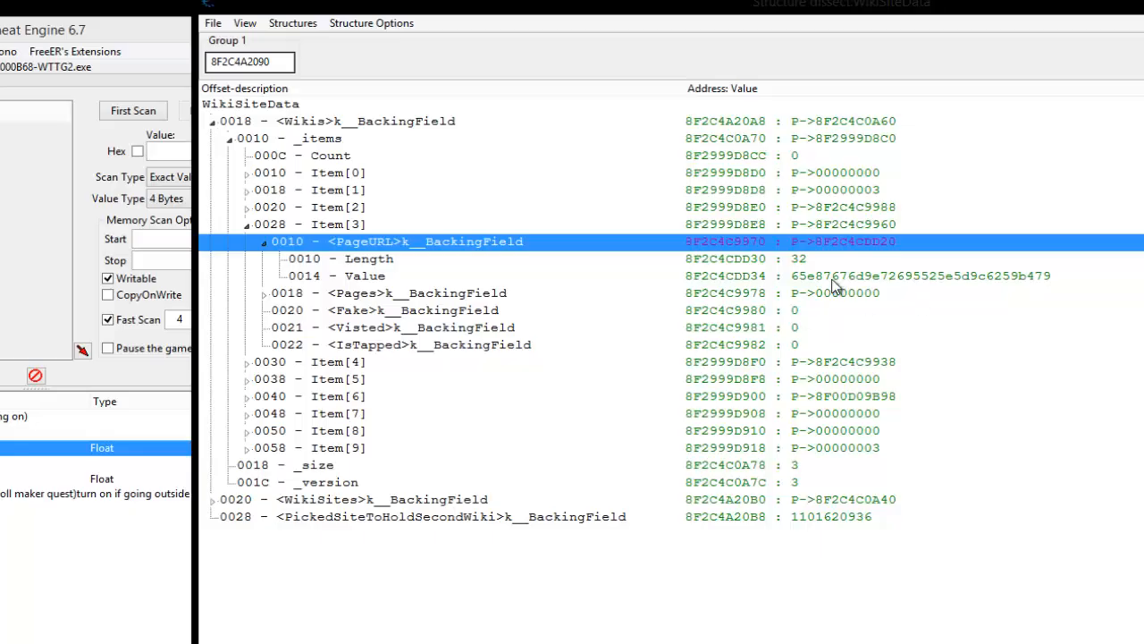
pyautogui.hotkey('alt', 'Tab')
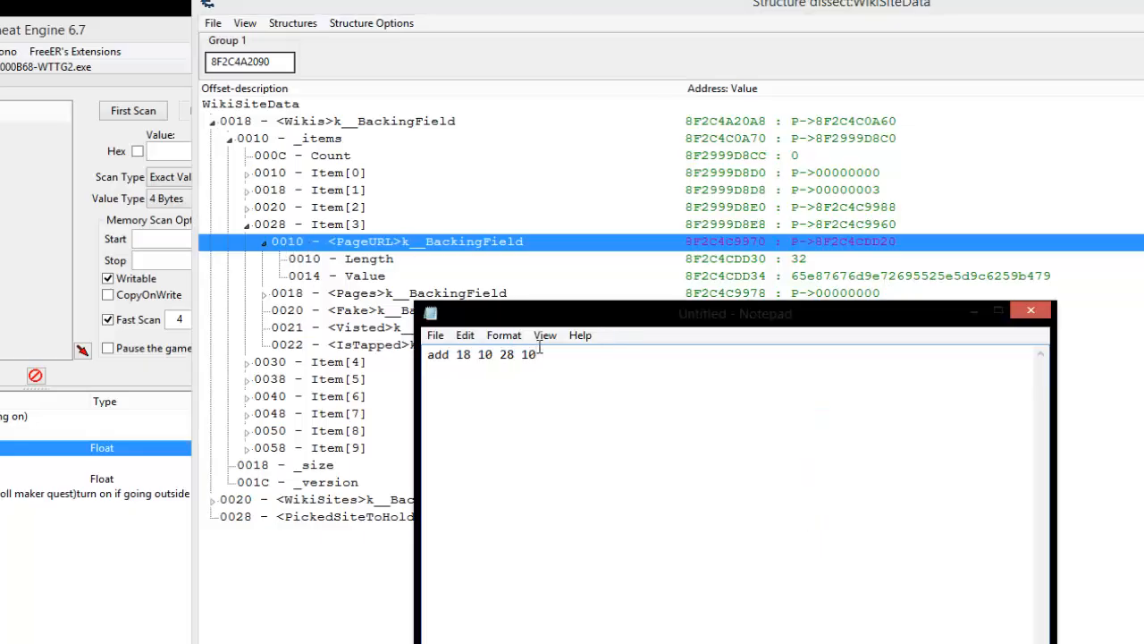
# - Append the offset 14 of PageURL's Value entry to the Notepad list and remove the space after "add"
pyautogui.click(350, 243)
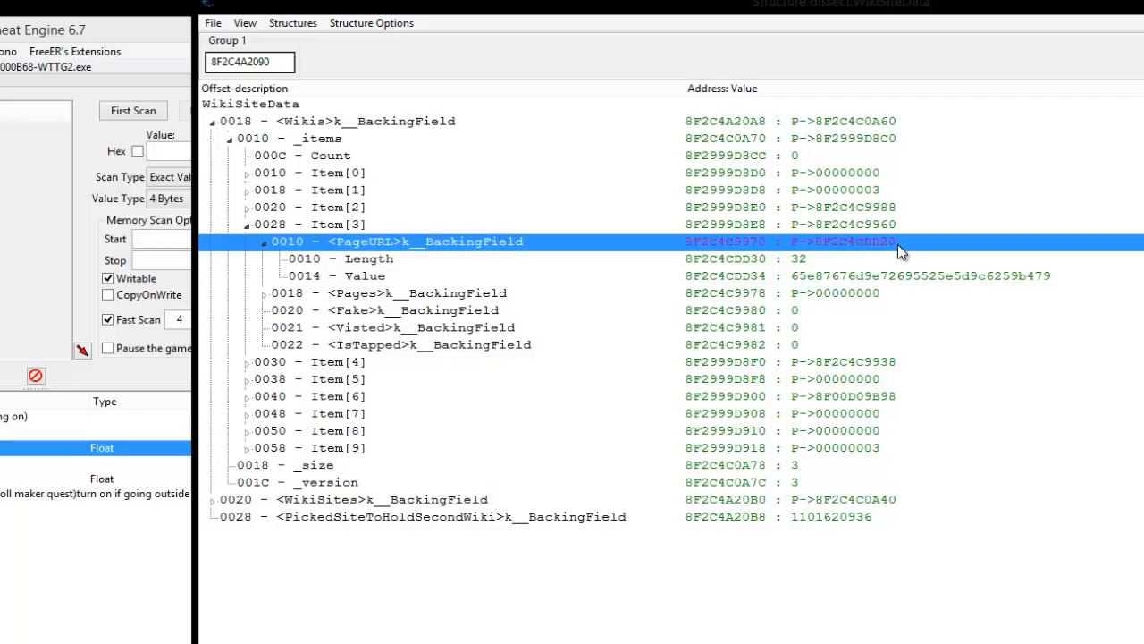
pyautogui.click(384, 261)
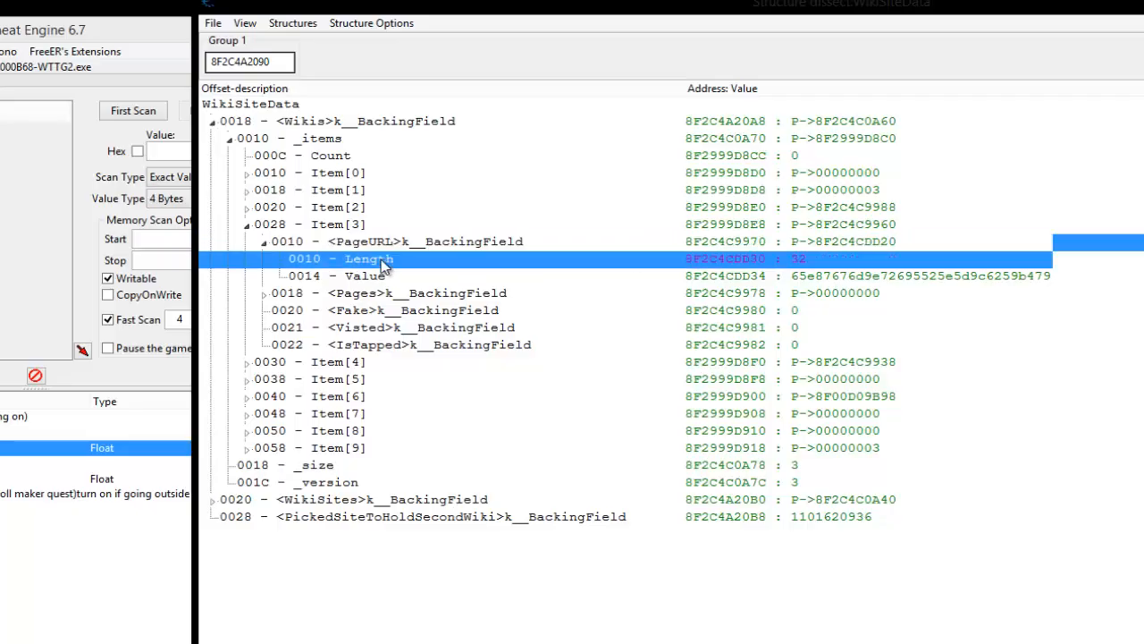
pyautogui.click(377, 276)
pyautogui.click(378, 261)
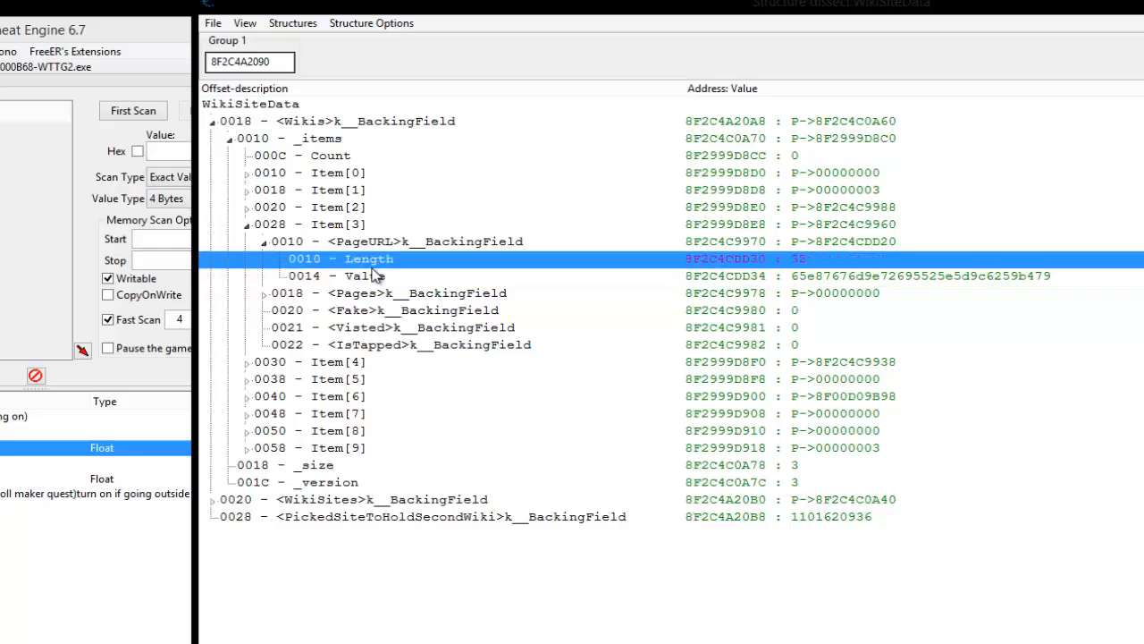
pyautogui.click(378, 276)
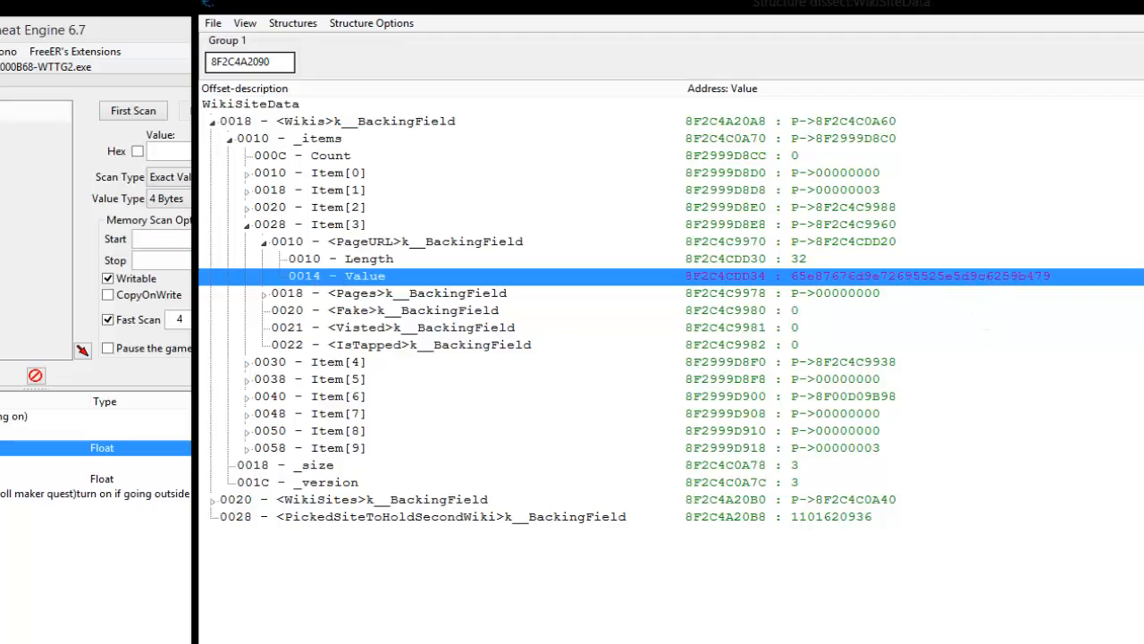
pyautogui.hotkey('alt', 'Tab')
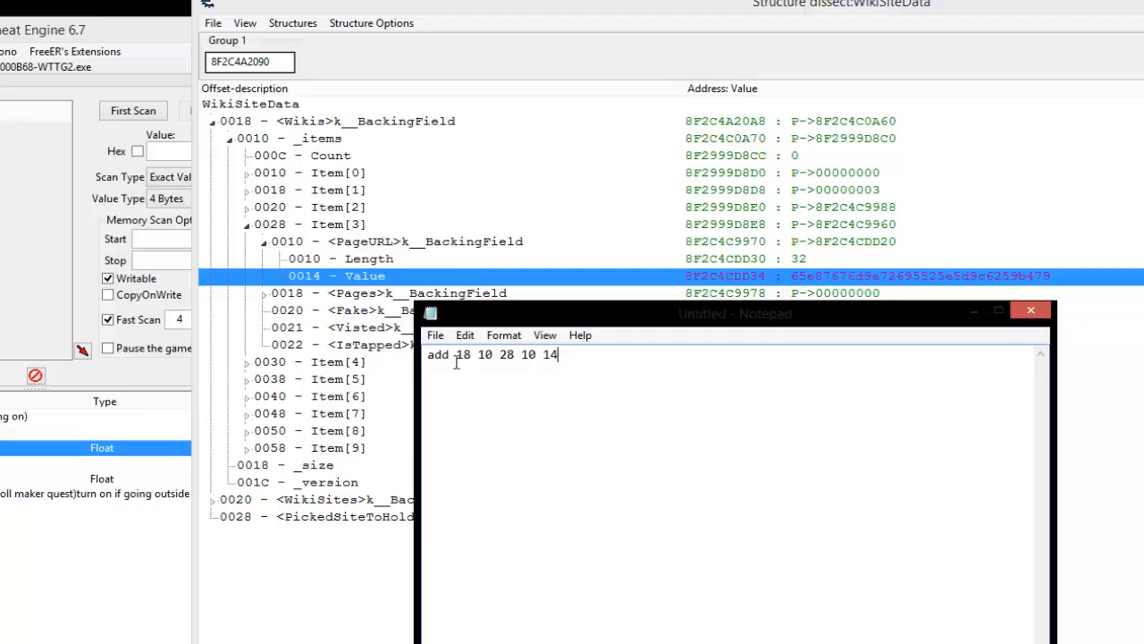
pyautogui.click(451, 395)
pyautogui.press('Delete')
# - Switch to the main Cheat Engine window and open the address settings of the first pointerscan result under Deep Wiki Links
pyautogui.click(846, 277)
pyautogui.hotkey('alt', 'Tab')
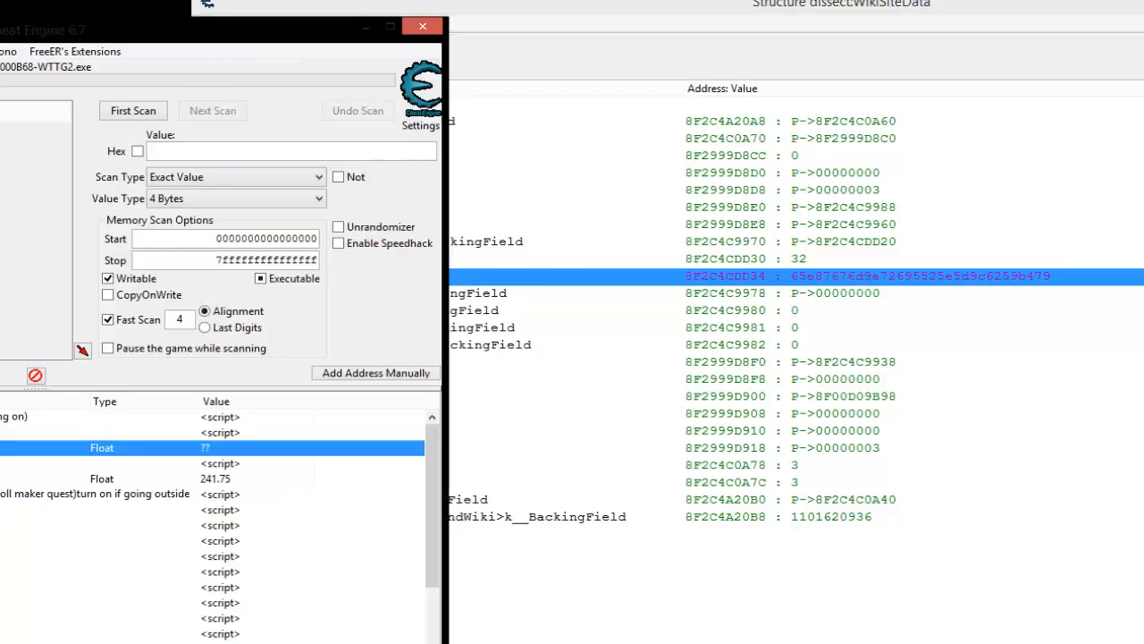
pyautogui.moveTo(0, 29); pyautogui.dragTo(116, 31)
pyautogui.scroll(-4, 112, 585)
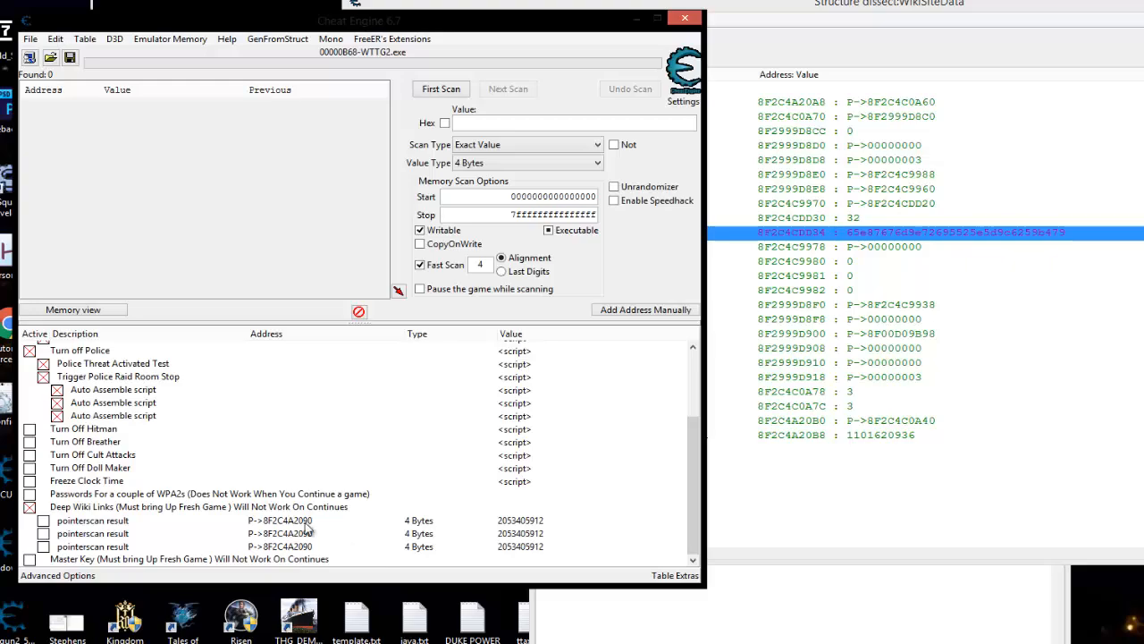
pyautogui.doubleClick(284, 524)
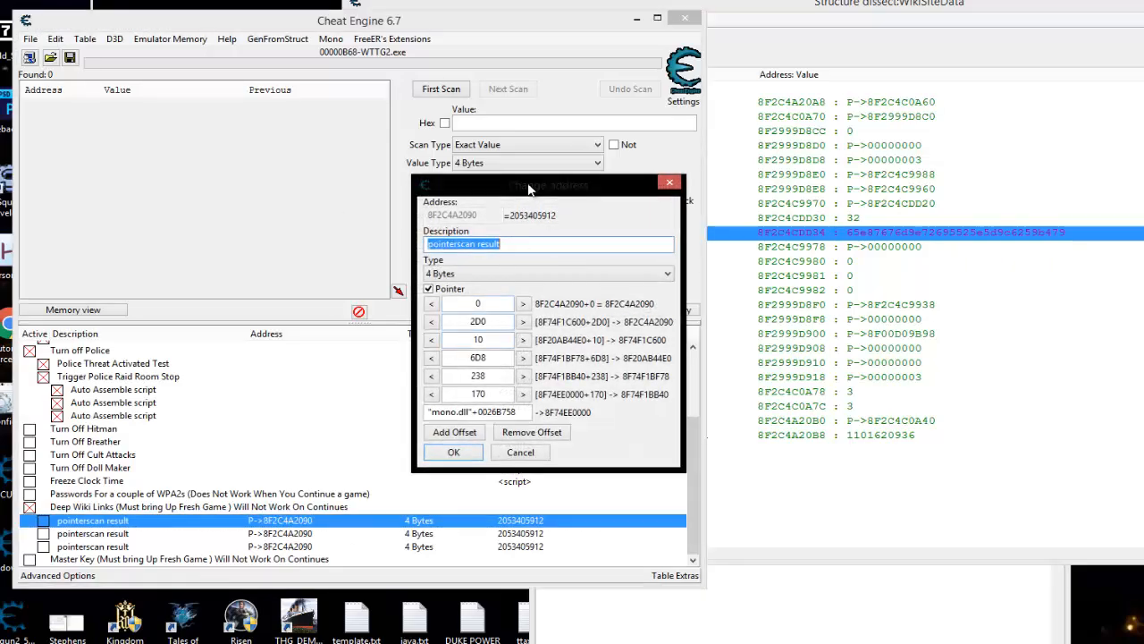
pyautogui.moveTo(529, 187); pyautogui.dragTo(322, 113)
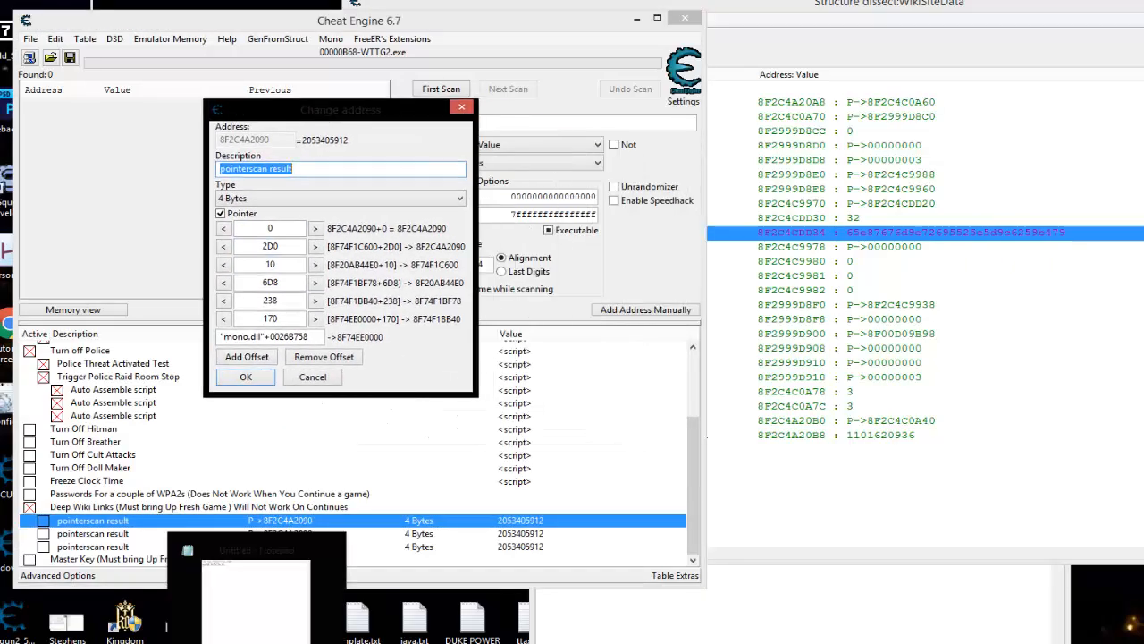
# - Bring up the Notepad offset list and place it beside the Change address dialog so both are readable
pyautogui.click(268, 629)
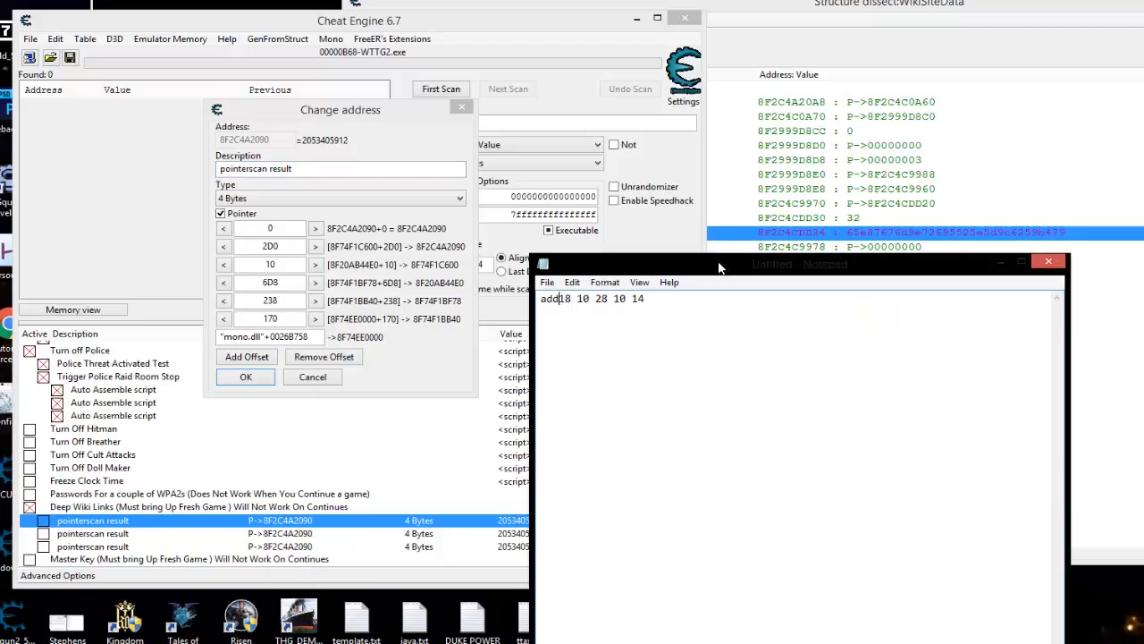
pyautogui.moveTo(719, 267); pyautogui.dragTo(787, 1)
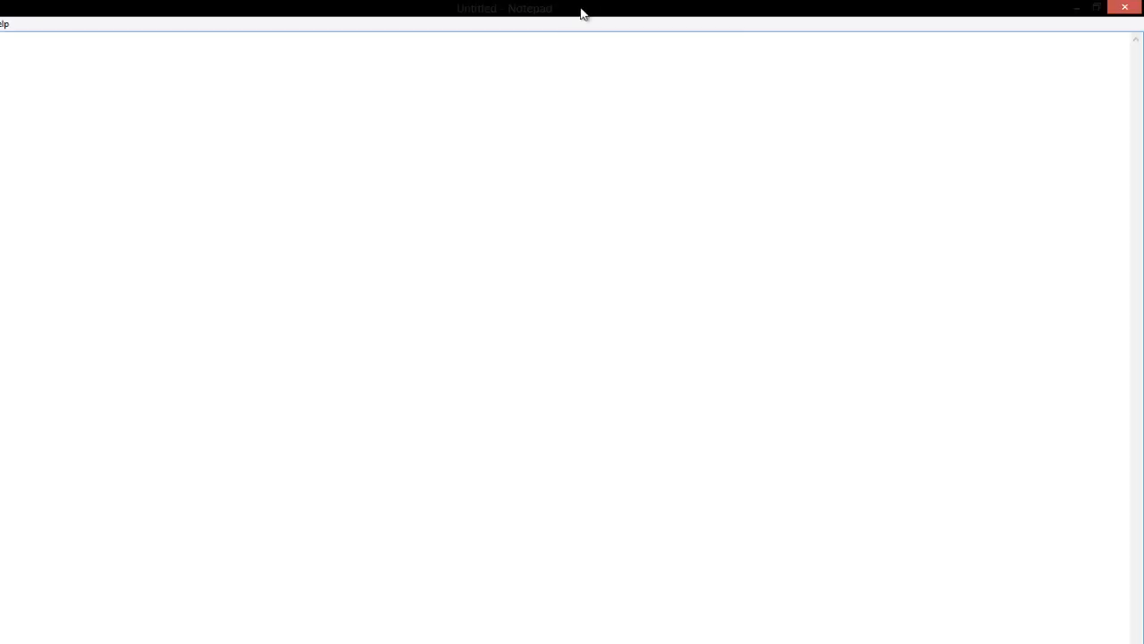
pyautogui.moveTo(581, 9); pyautogui.dragTo(937, 27)
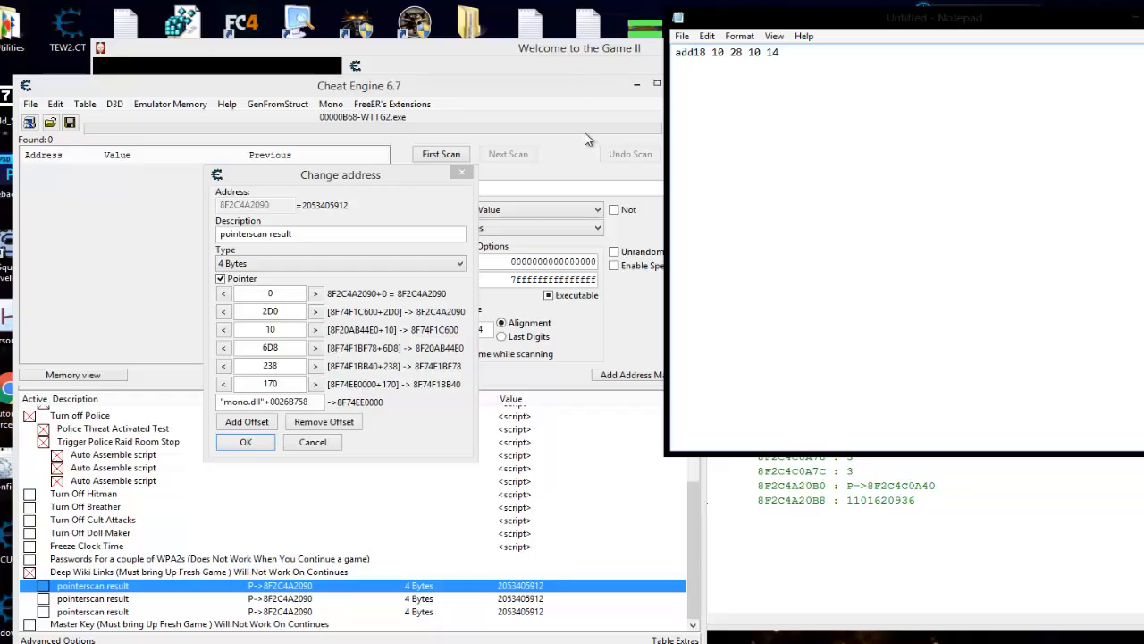
pyautogui.moveTo(607, 51); pyautogui.dragTo(619, 88)
pyautogui.click(56, 95)
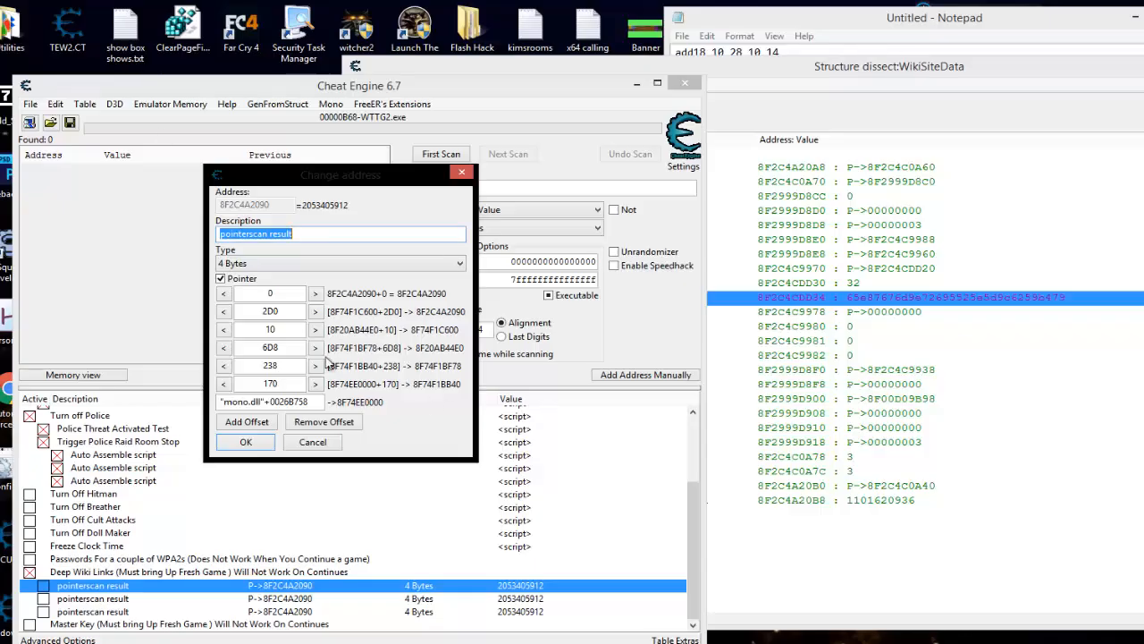
pyautogui.click(817, 20)
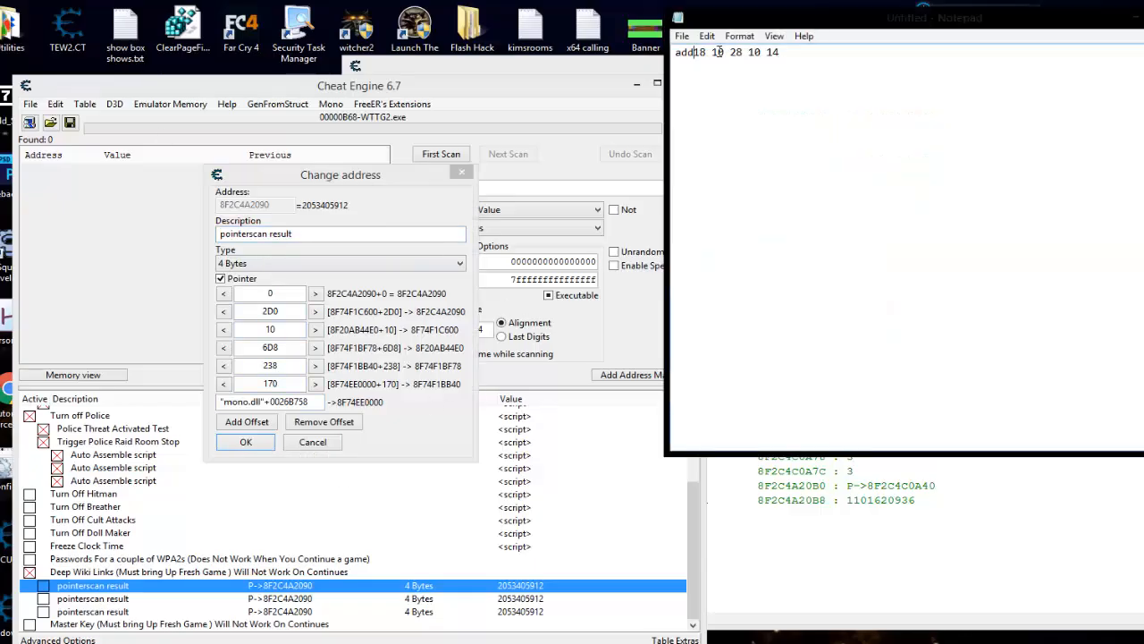
# - Set the final offset of the pointerscan result's pointer chain to 18
pyautogui.doubleClick(271, 293)
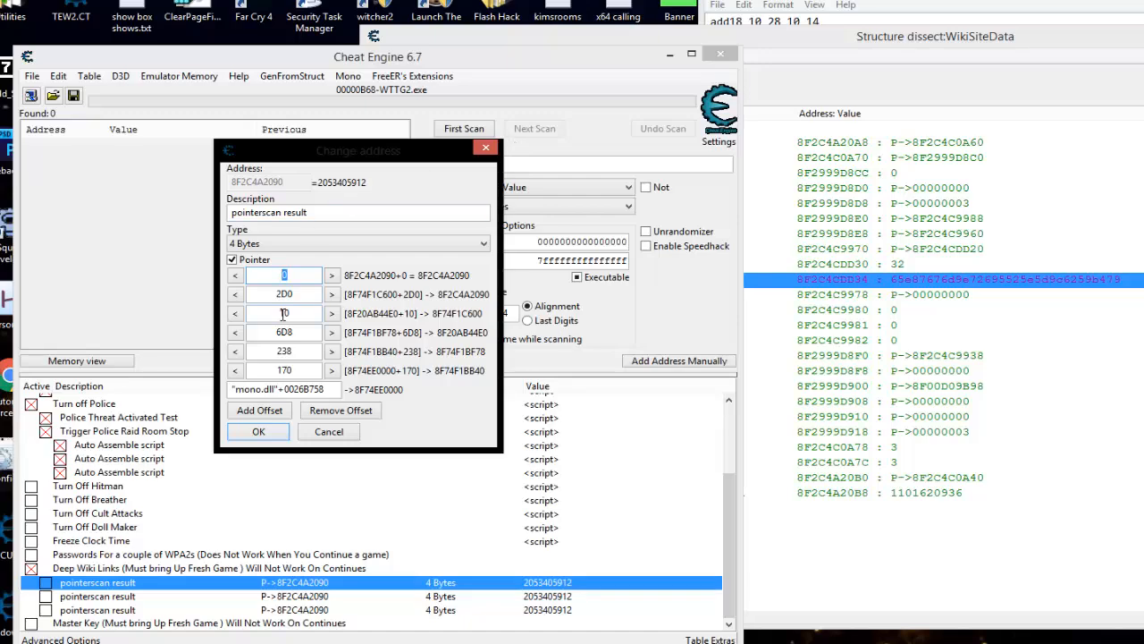
pyautogui.click(307, 273)
pyautogui.write('+18')
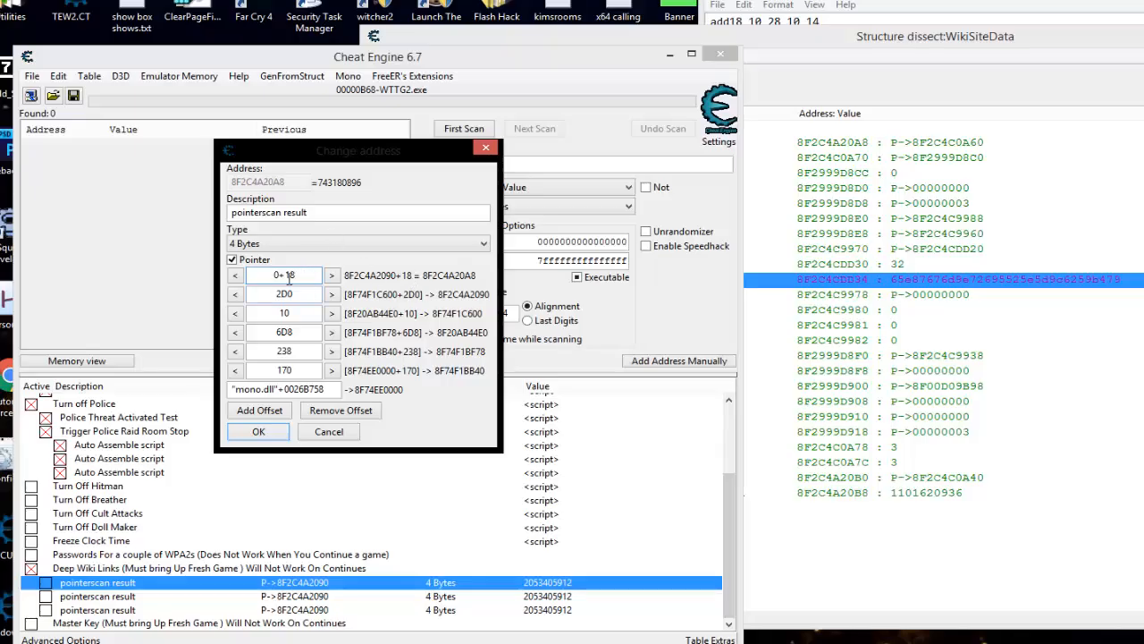
pyautogui.moveTo(283, 275); pyautogui.dragTo(266, 291)
# - Add another offset level after 18 in the pointer chain and set it to 10
pyautogui.moveTo(846, 0); pyautogui.dragTo(851, 0)
pyautogui.moveTo(775, 16); pyautogui.dragTo(764, 19)
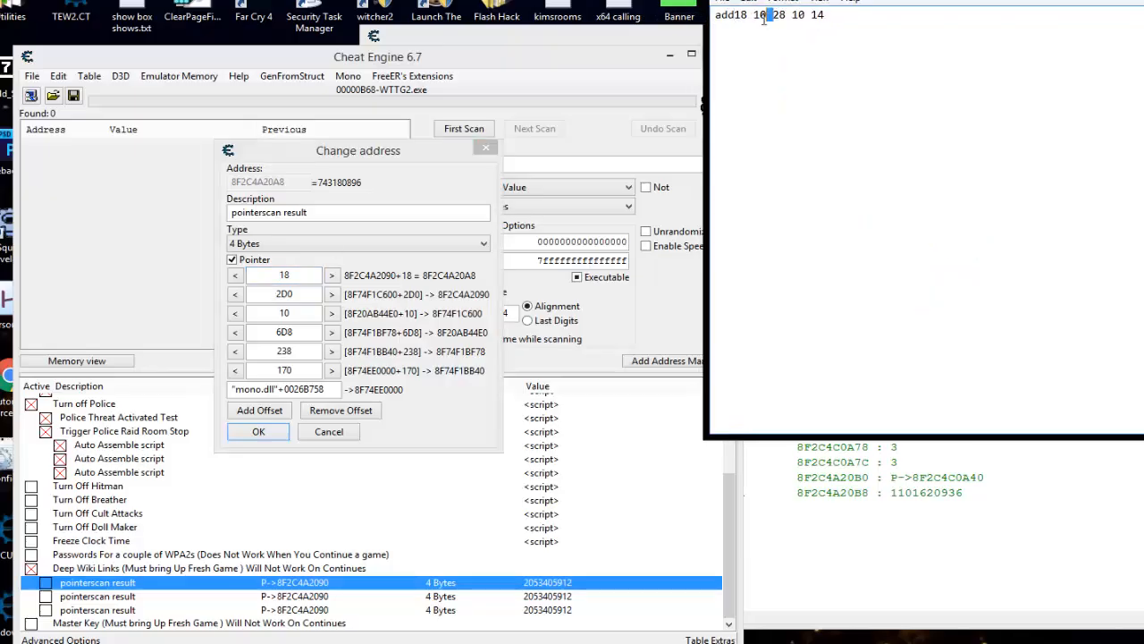
pyautogui.click(262, 410)
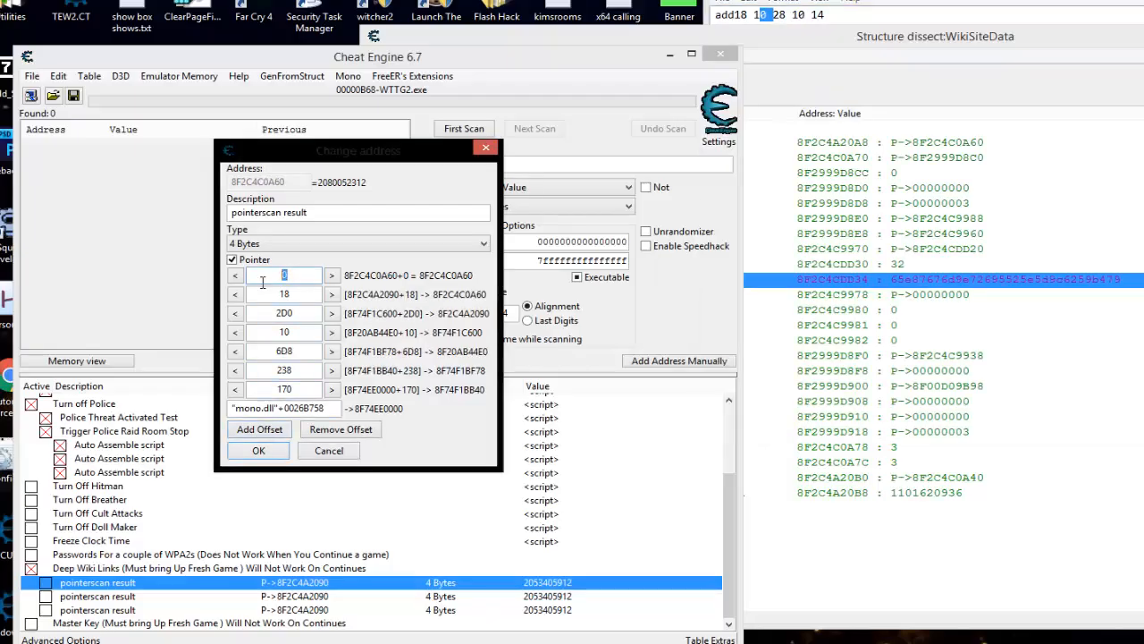
pyautogui.write('10')
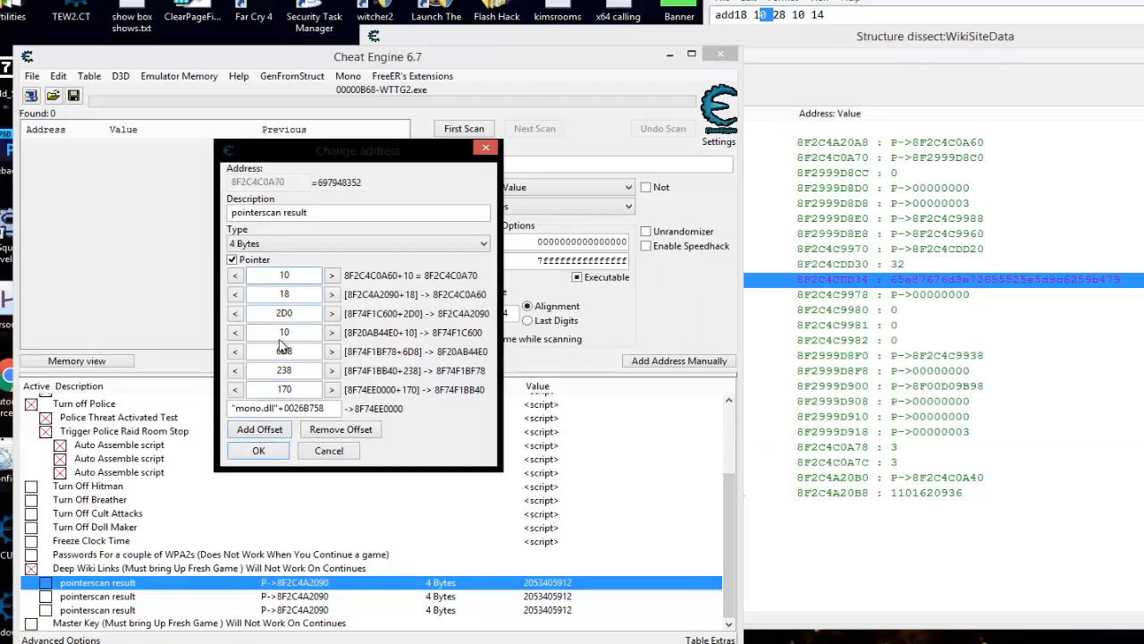
# - Add an offset level for Item[3] to the pointer chain and set it to 28
pyautogui.click(271, 431)
pyautogui.click(784, 16)
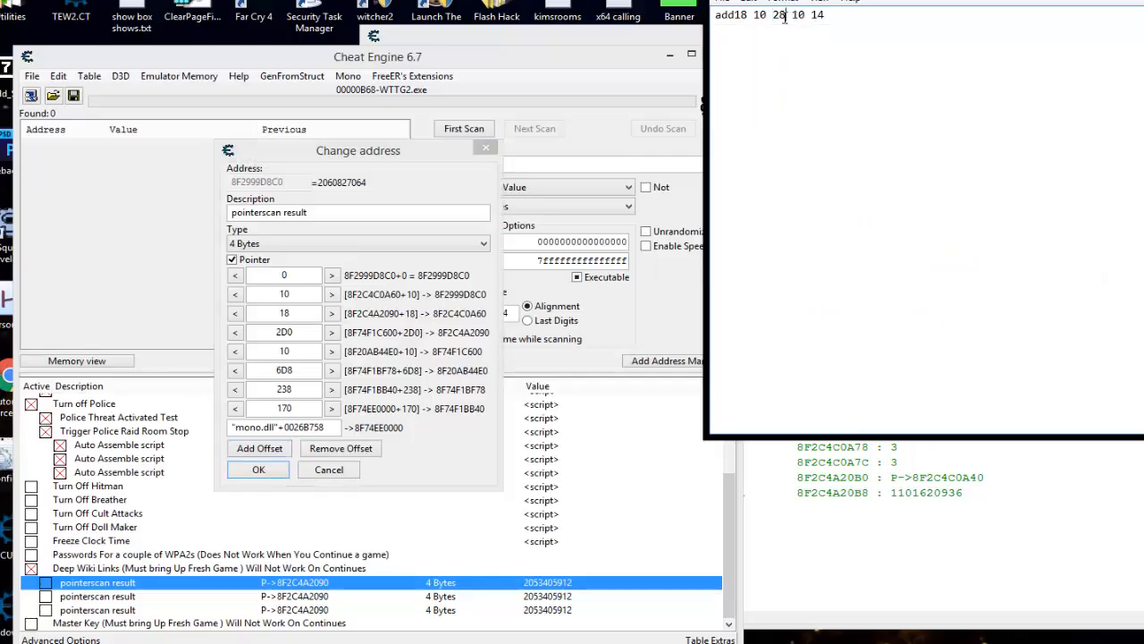
pyautogui.click(271, 277)
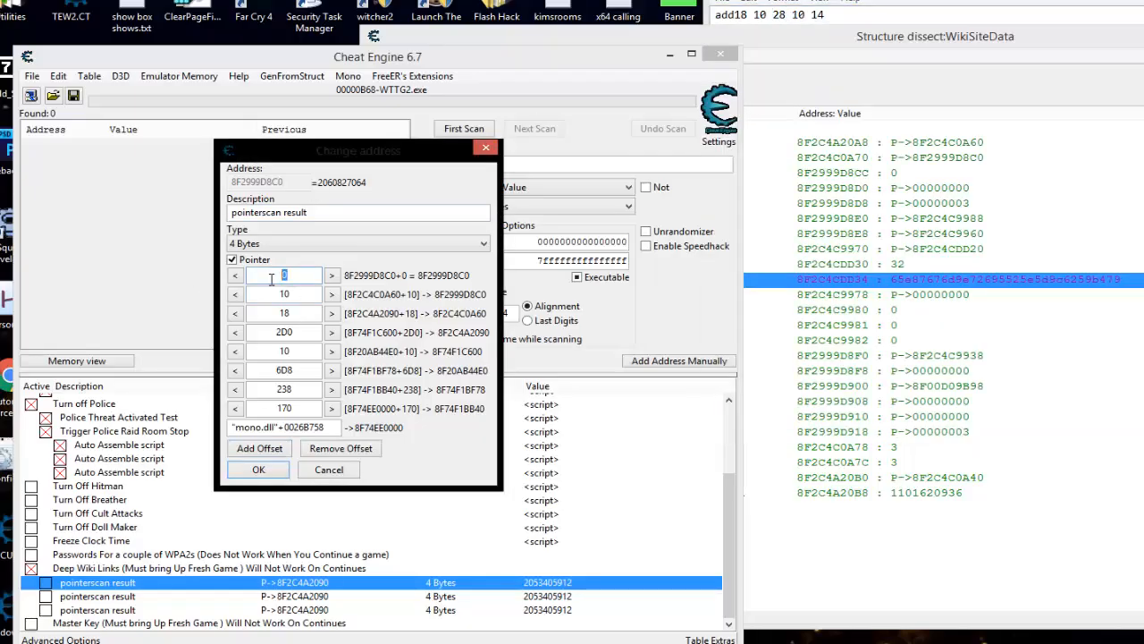
pyautogui.write('28')
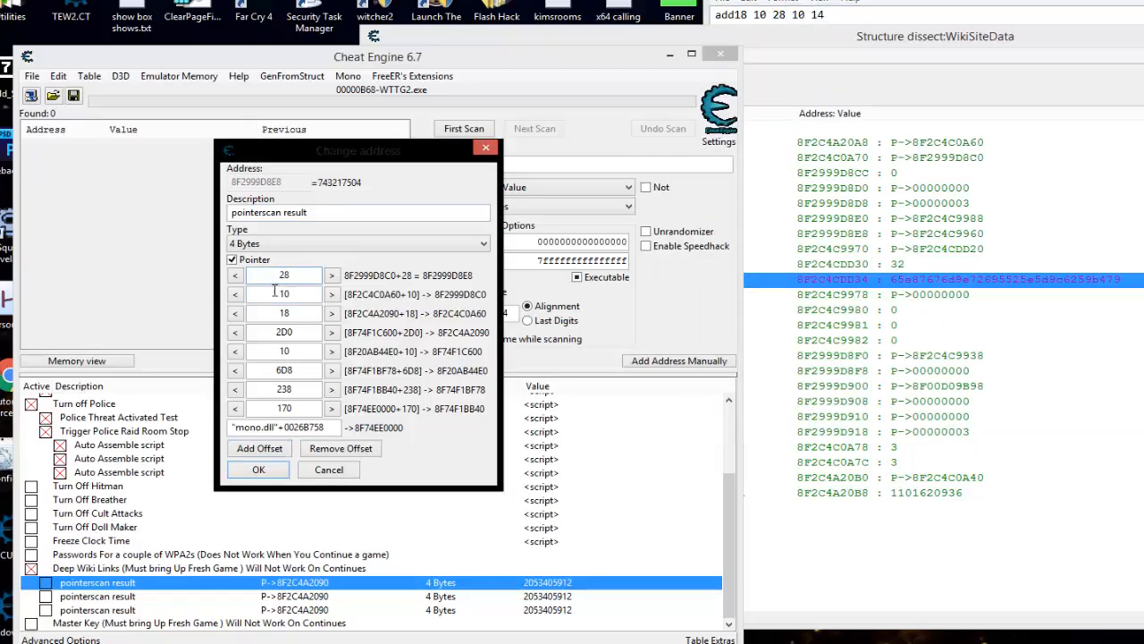
# - Add an offset level for PageURL to the pointer chain and set it to 10
pyautogui.click(259, 448)
pyautogui.click(804, 19)
pyautogui.click(265, 275)
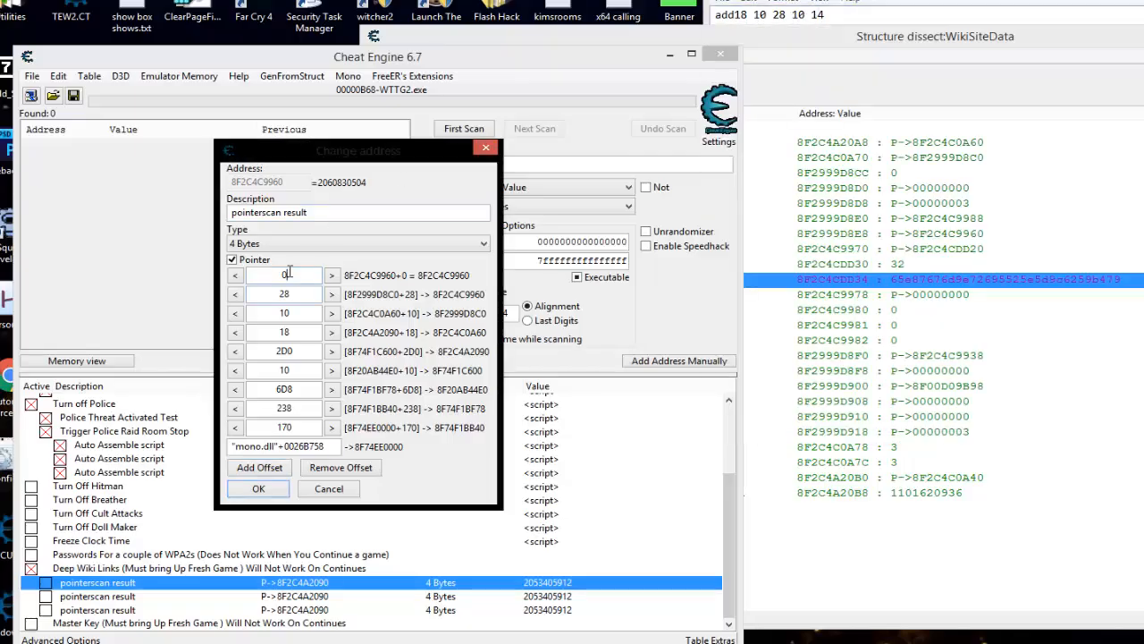
pyautogui.write('10')
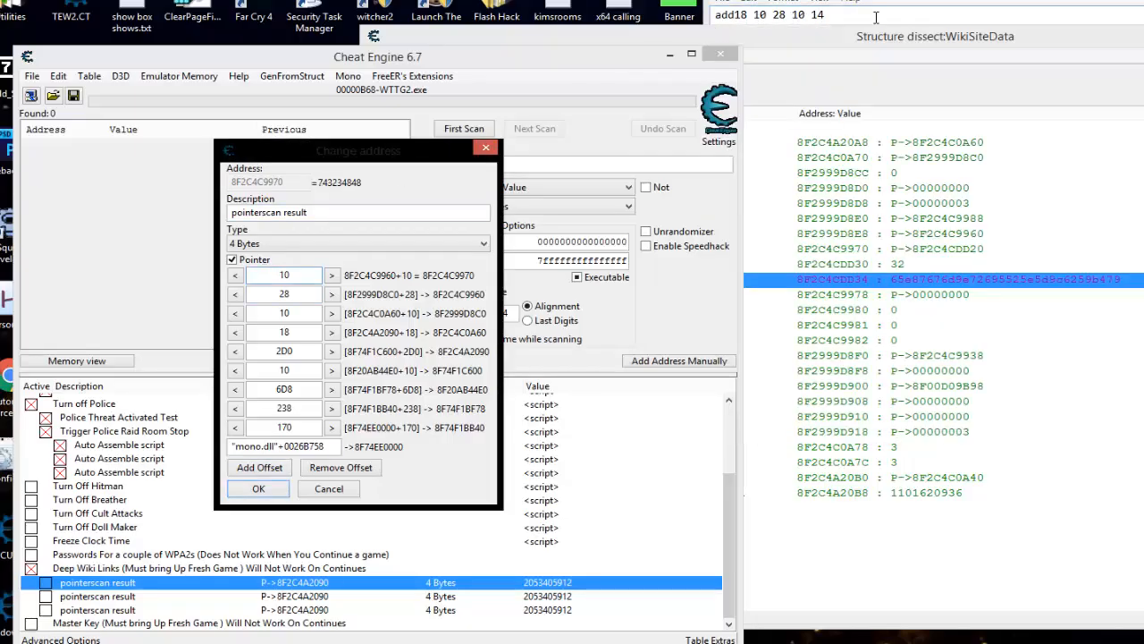
# - Add an offset level for the URL's Value to the pointer chain and set it to 14
pyautogui.click(258, 467)
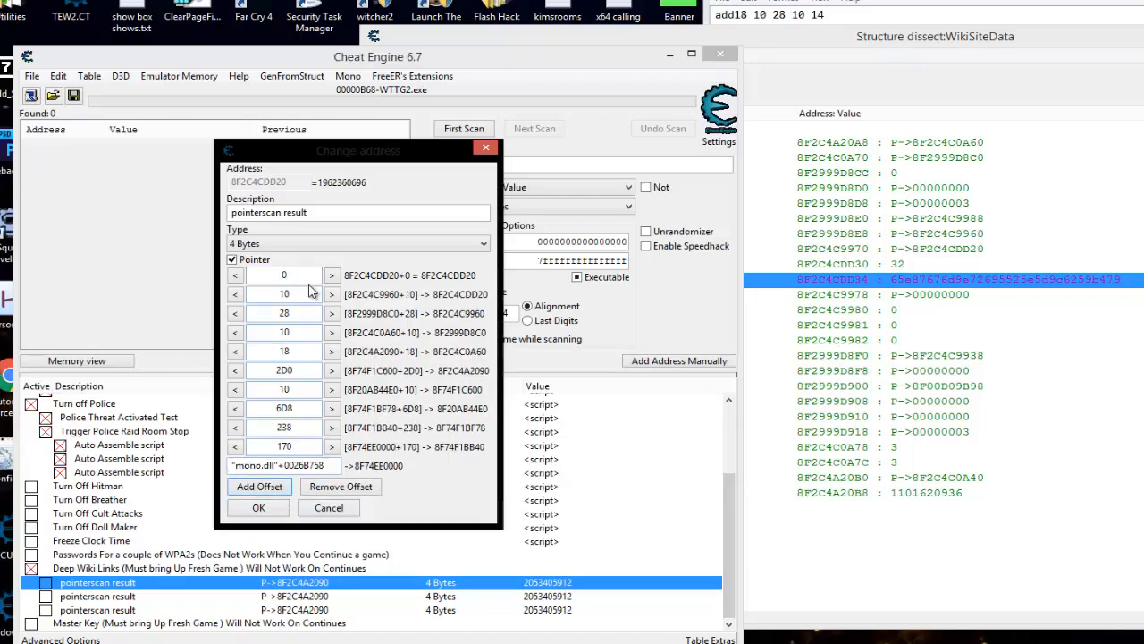
pyautogui.doubleClick(286, 277)
pyautogui.write('14')
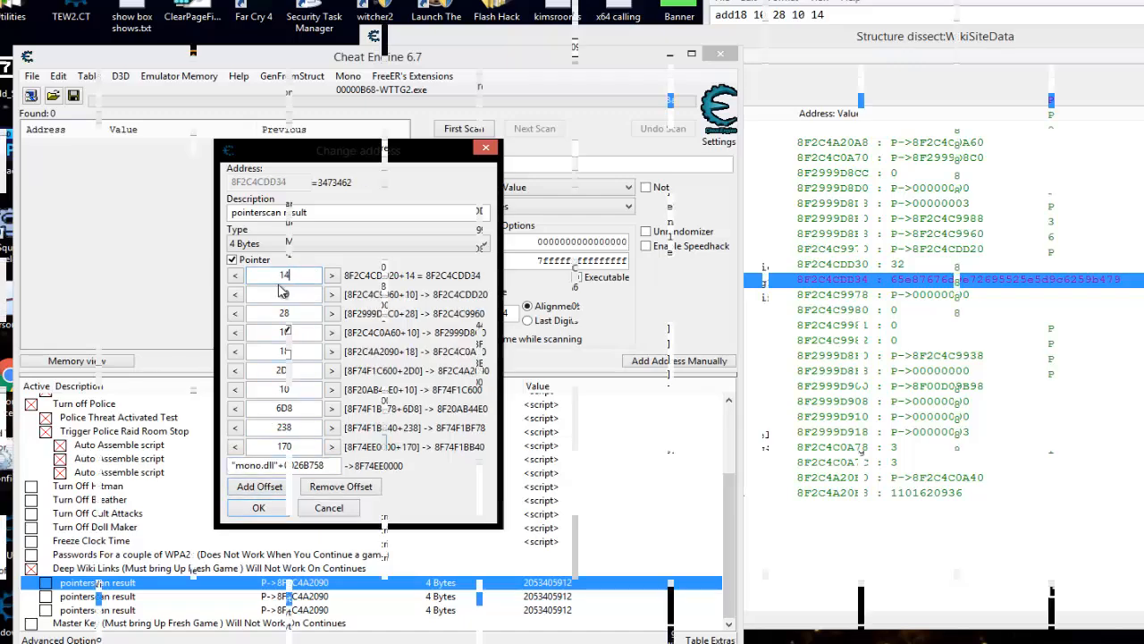
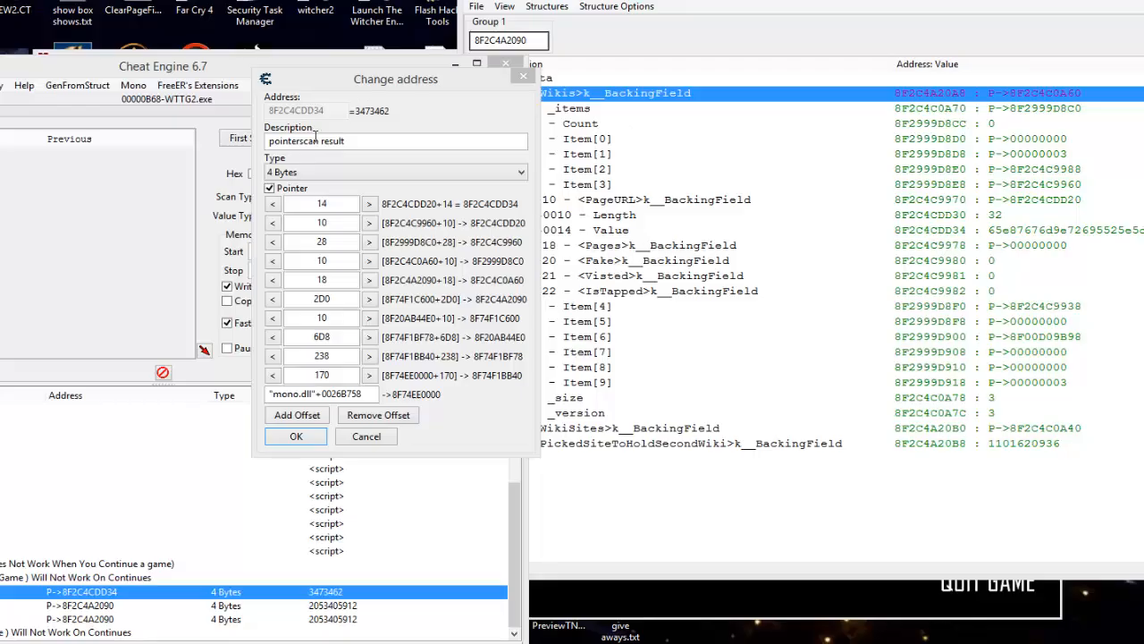
# - Set the extended pointer's value type to Text with length 40 and Unicode enabled, and apply the address change
pyautogui.click(321, 175)
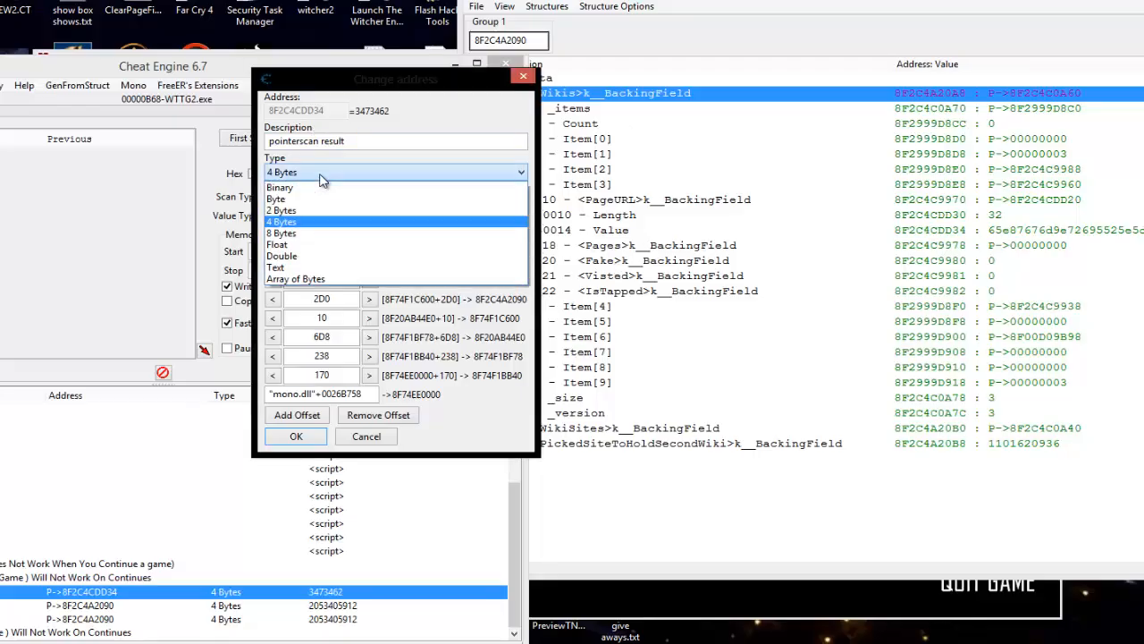
pyautogui.click(322, 266)
pyautogui.moveTo(280, 204); pyautogui.dragTo(260, 202)
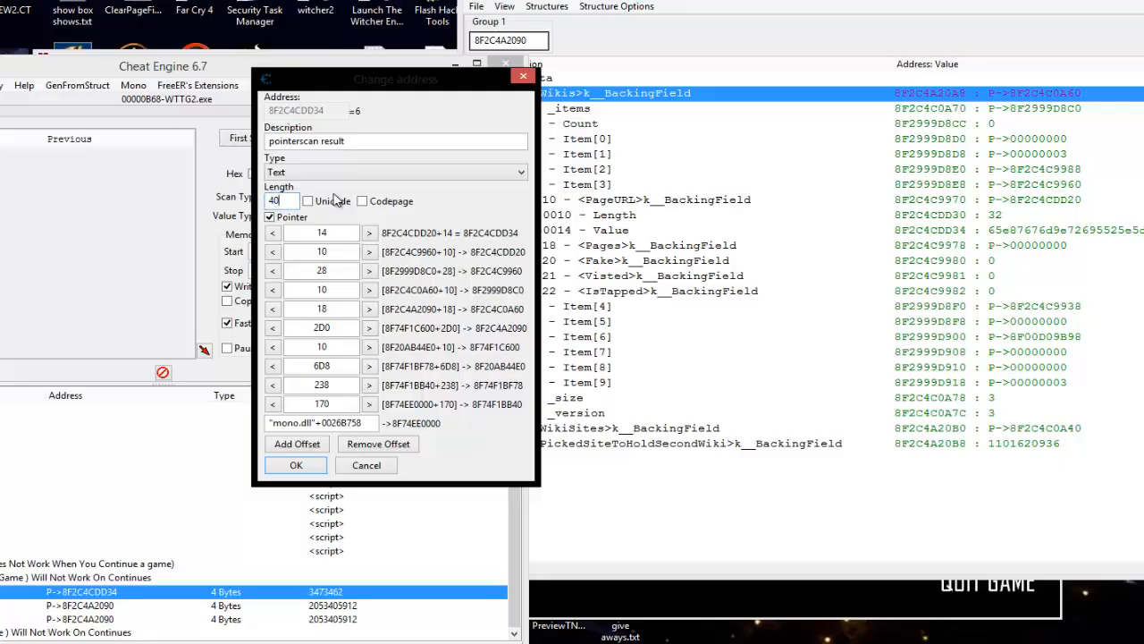
pyautogui.click(308, 202)
pyautogui.click(317, 465)
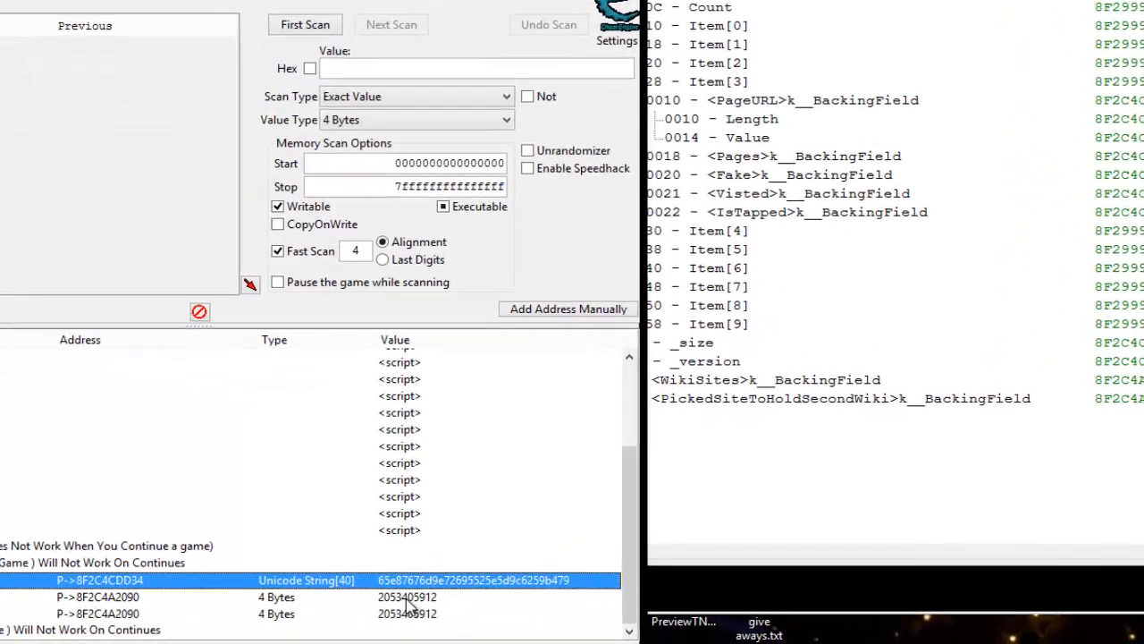
pyautogui.click(264, 606)
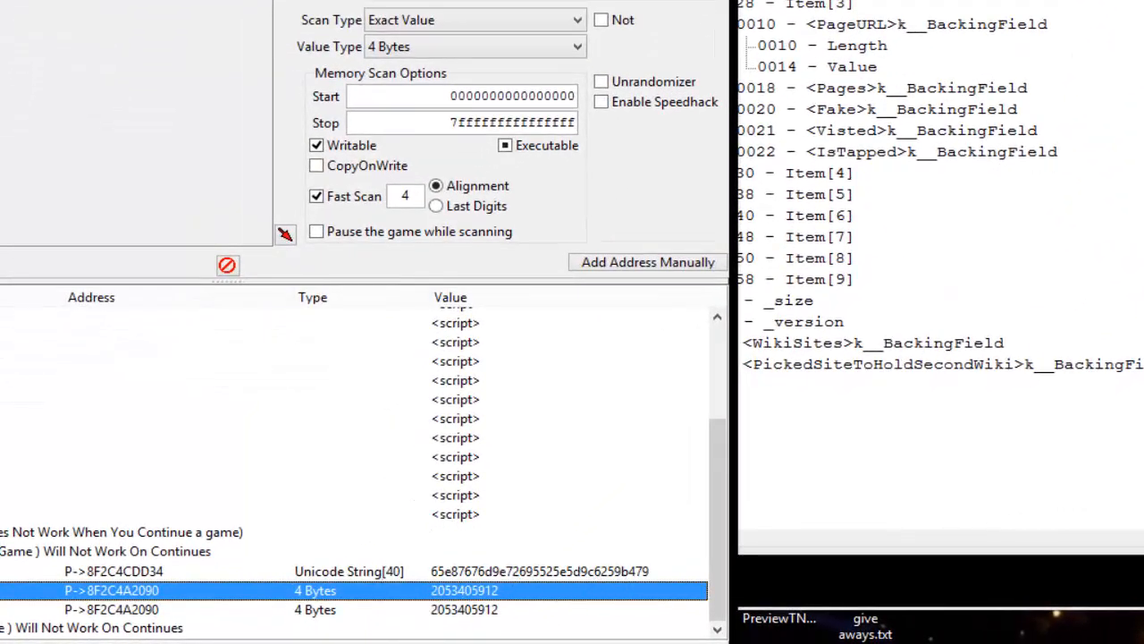
pyautogui.click(112, 571)
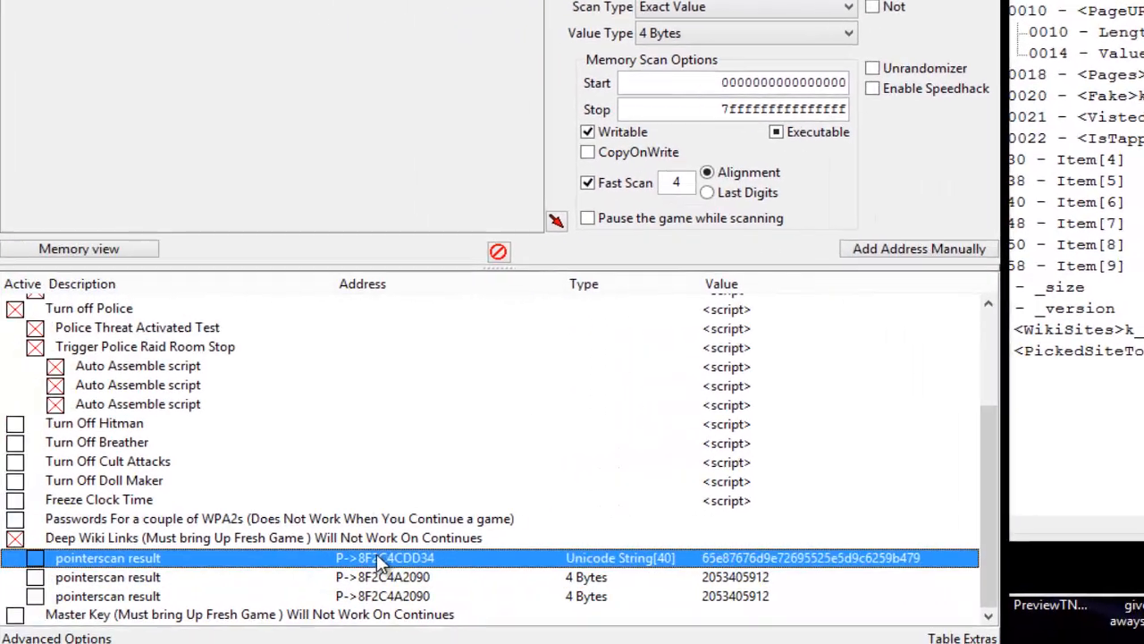
pyautogui.click(410, 582)
pyautogui.click(409, 596)
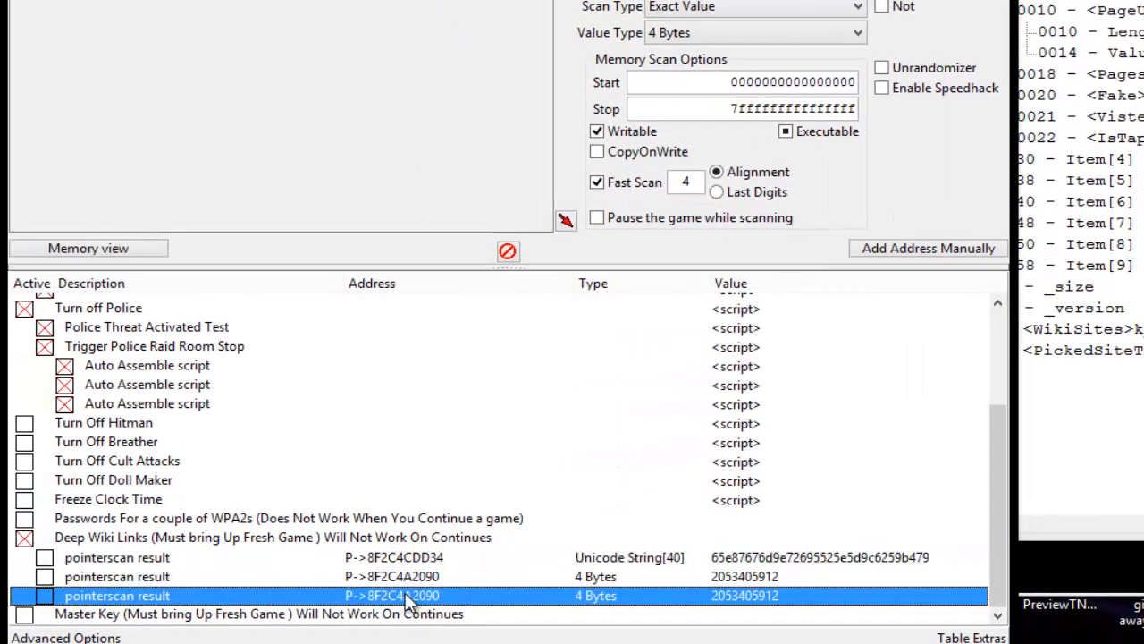
pyautogui.click(407, 581)
pyautogui.click(410, 594)
# - Duplicate the Unicode string pointer entry under Deep Wiki Links by copying and pasting it in the cheat table
pyautogui.click(401, 560)
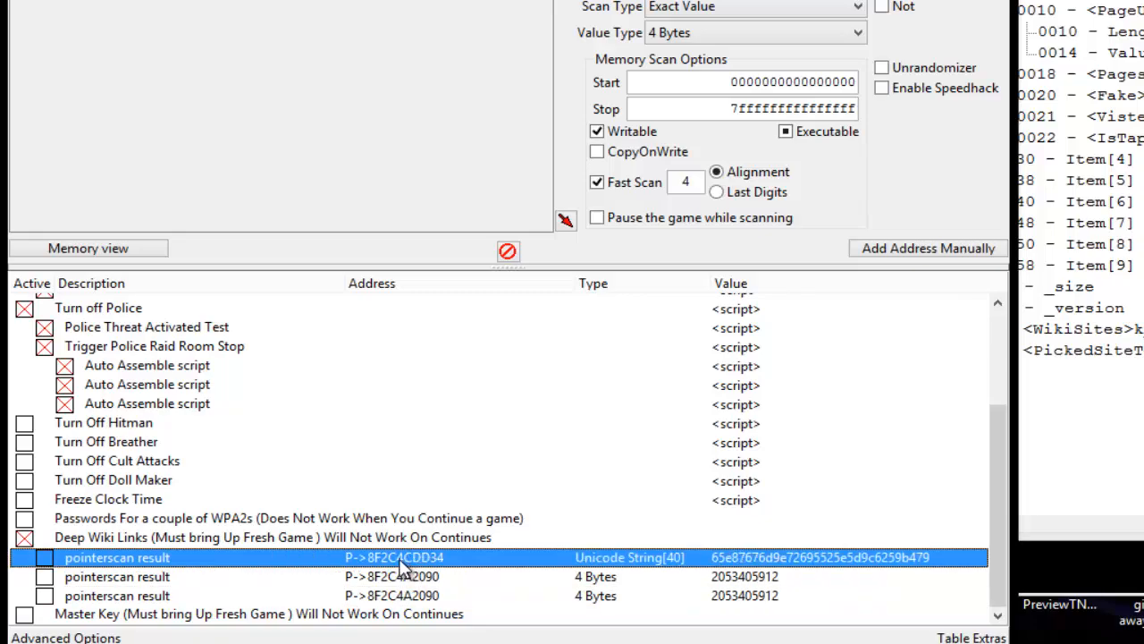
pyautogui.rightClick(403, 561)
pyautogui.click(419, 557)
pyautogui.rightClick(427, 561)
pyautogui.click(492, 511)
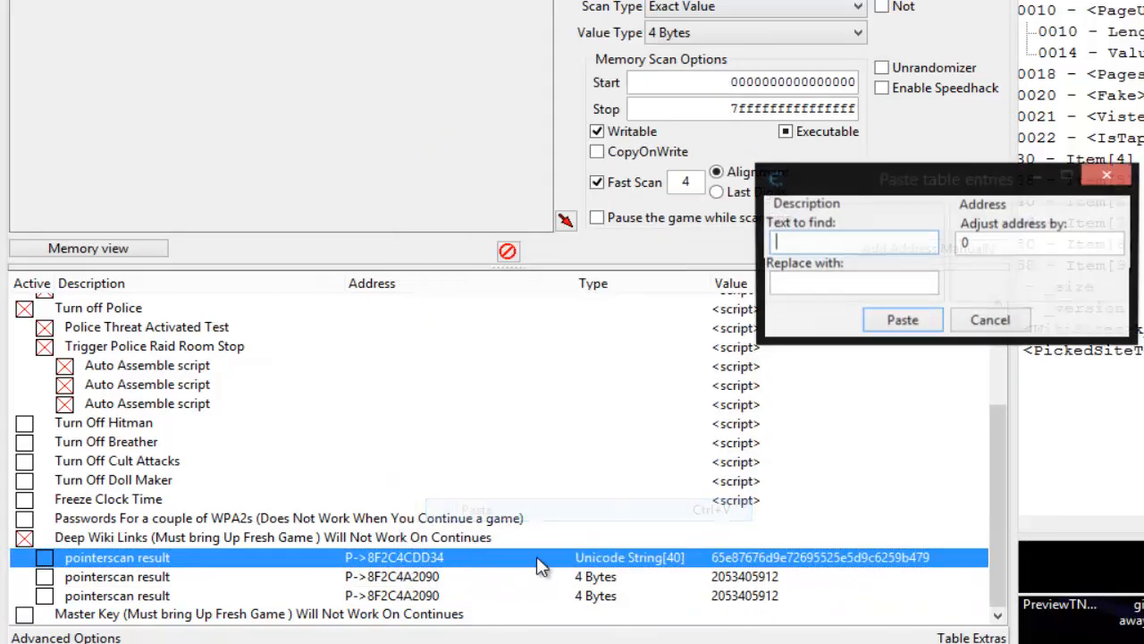
pyautogui.click(903, 320)
pyautogui.click(406, 577)
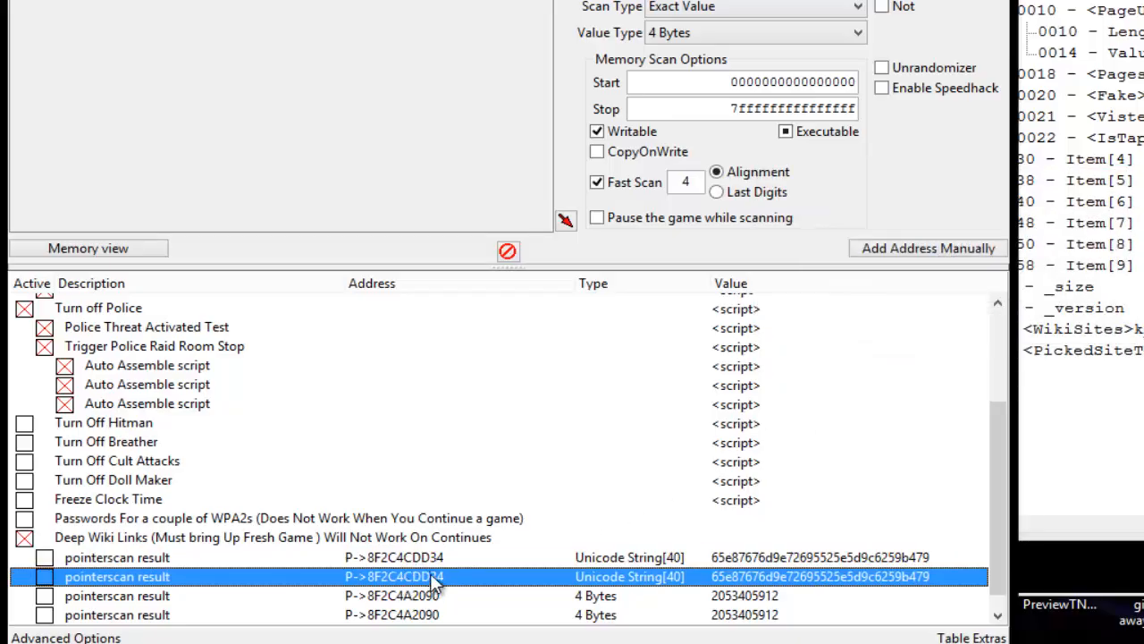
pyautogui.doubleClick(435, 582)
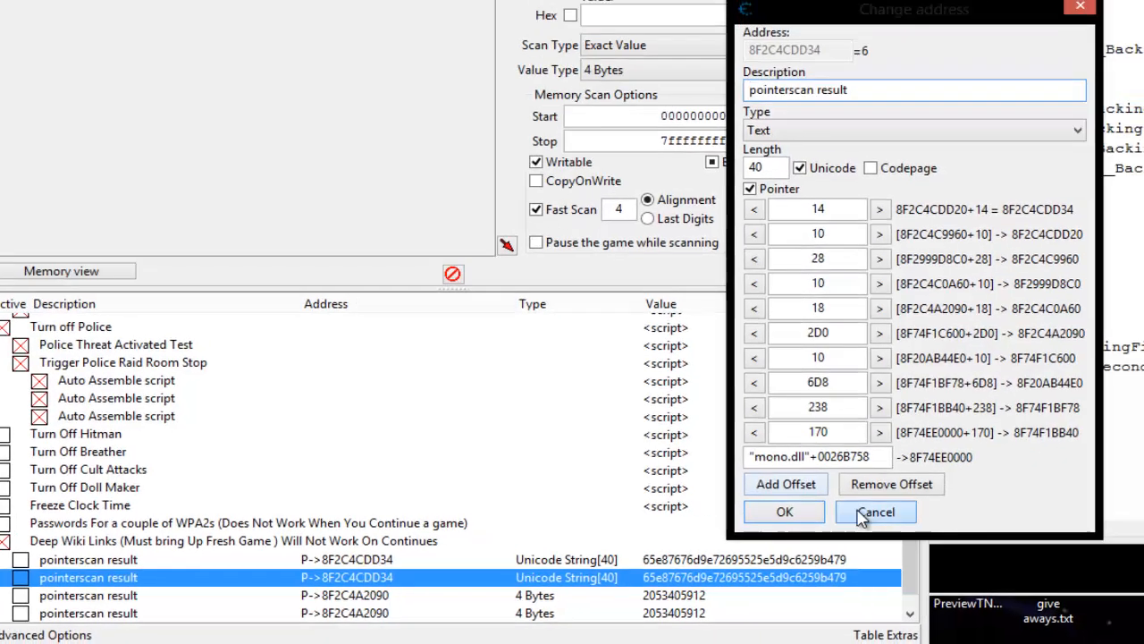
pyautogui.click(961, 506)
# - Collapse Item[3] in the WikiSiteData structure, expand Item[4] and its PageURL, and select the URL's Value
pyautogui.moveTo(788, 16); pyautogui.dragTo(775, 23)
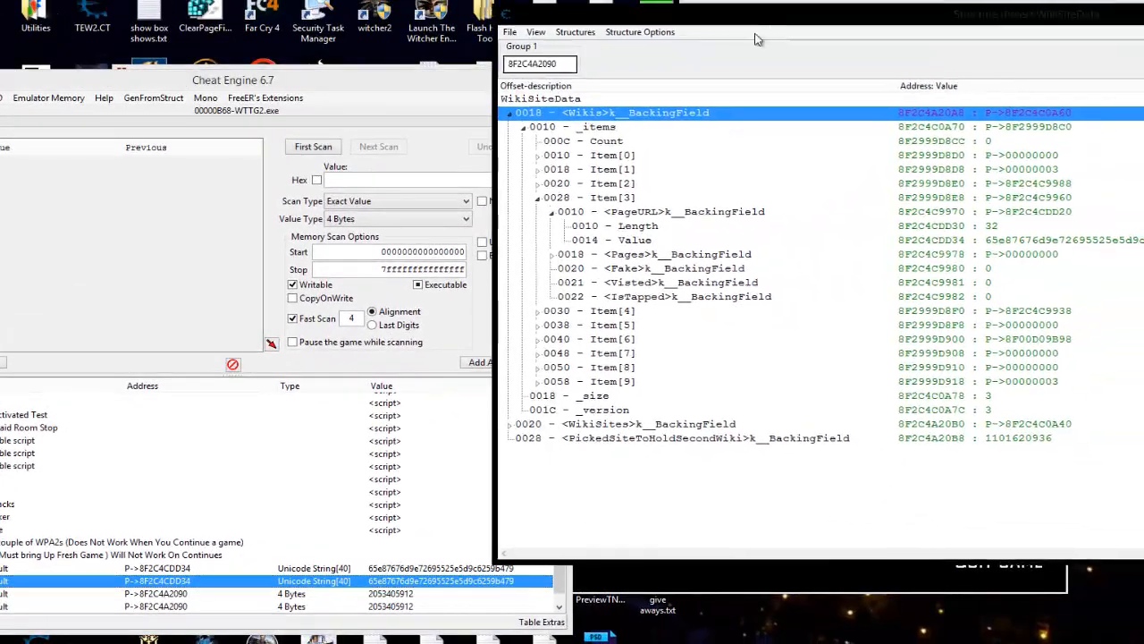
pyautogui.click(540, 196)
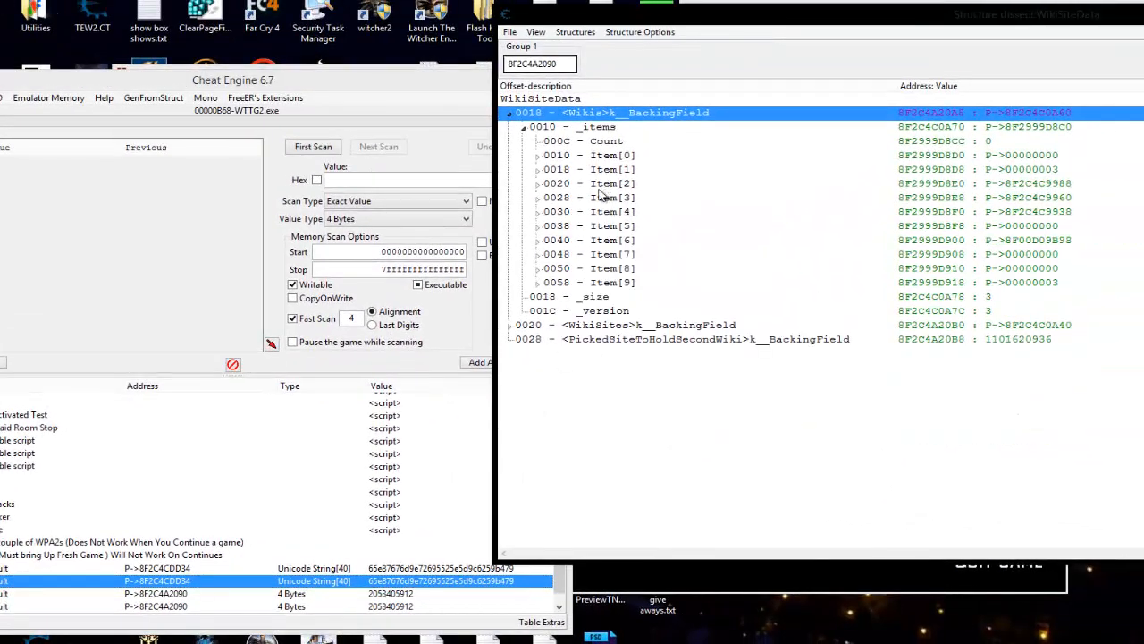
pyautogui.click(539, 212)
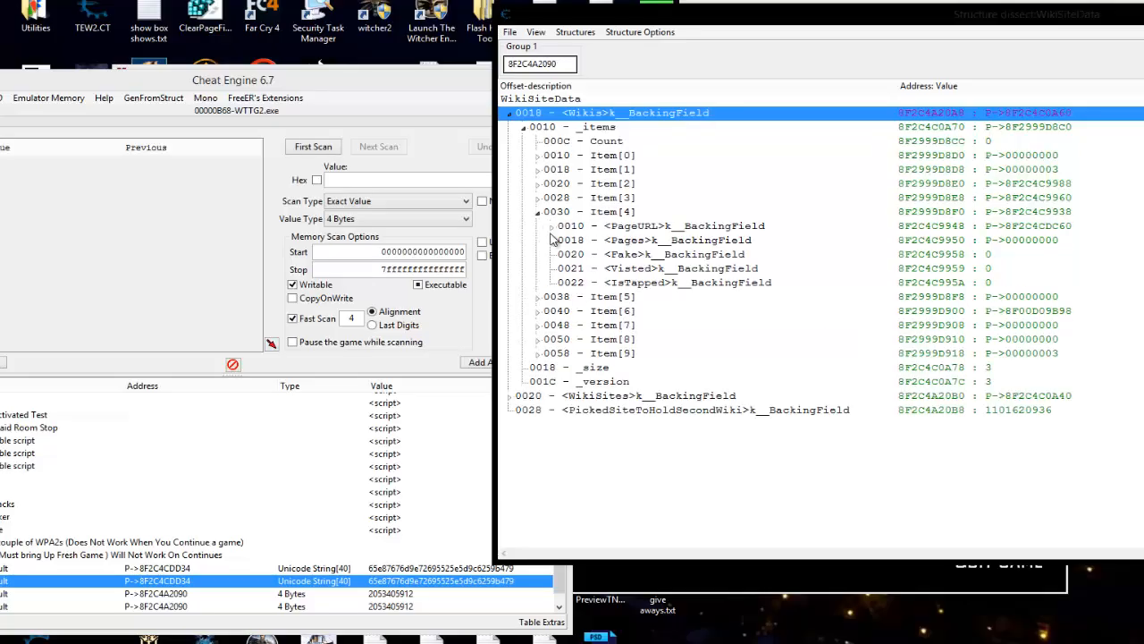
pyautogui.click(551, 226)
pyautogui.click(619, 255)
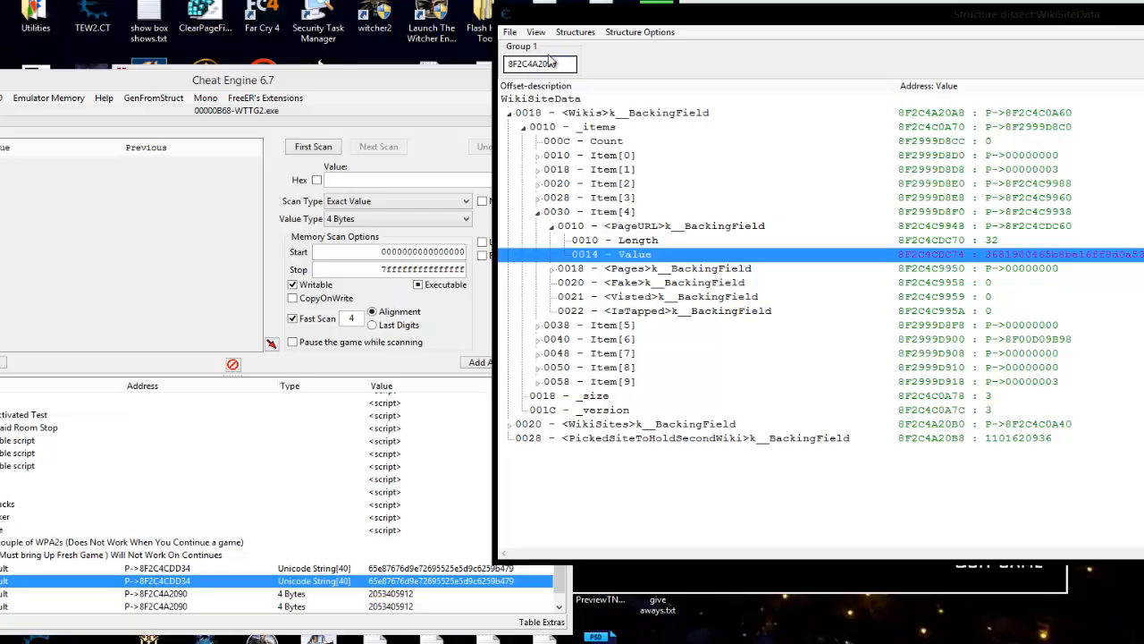
# - Trace the offset path from Wikis through _items, Item[4] and PageURL to Value in the WikiSiteData structure
pyautogui.click(536, 113)
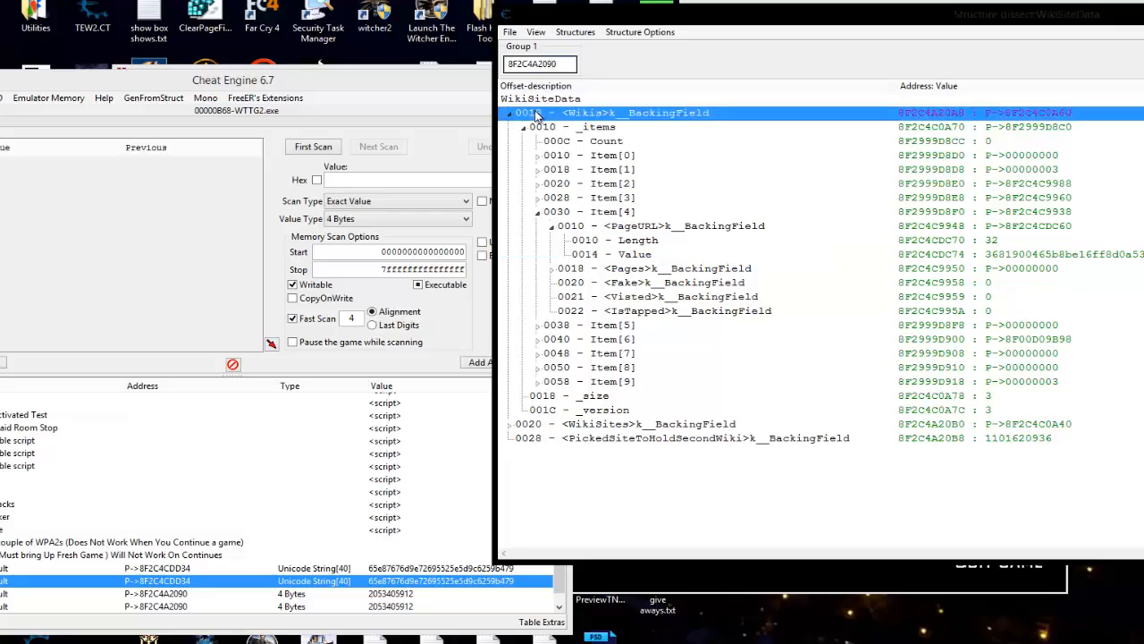
pyautogui.click(542, 130)
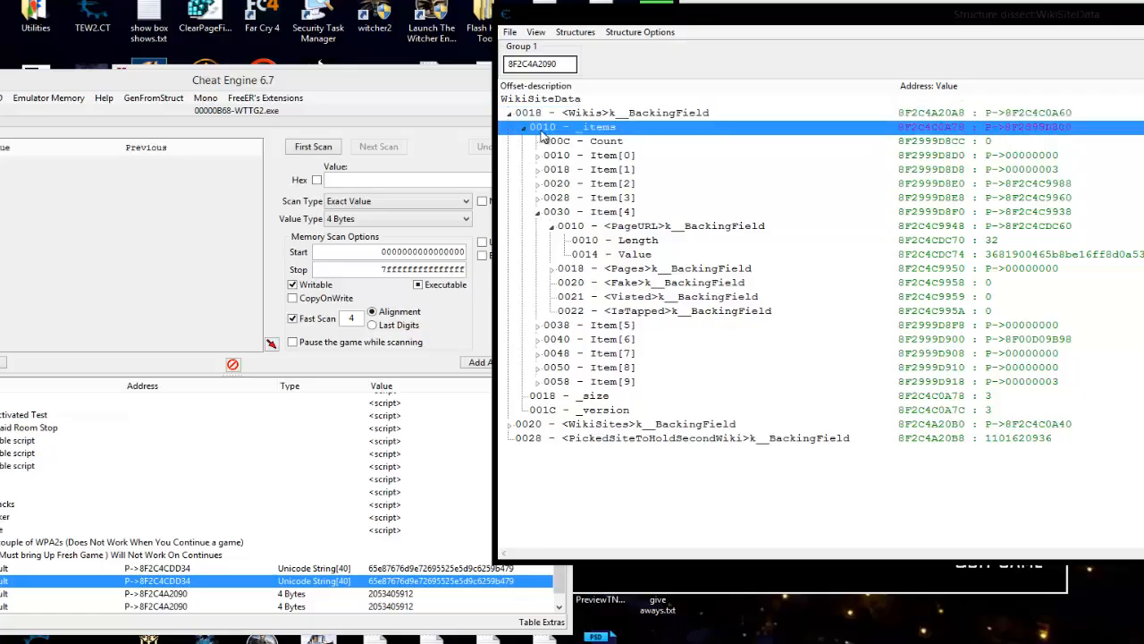
pyautogui.click(561, 215)
pyautogui.click(574, 229)
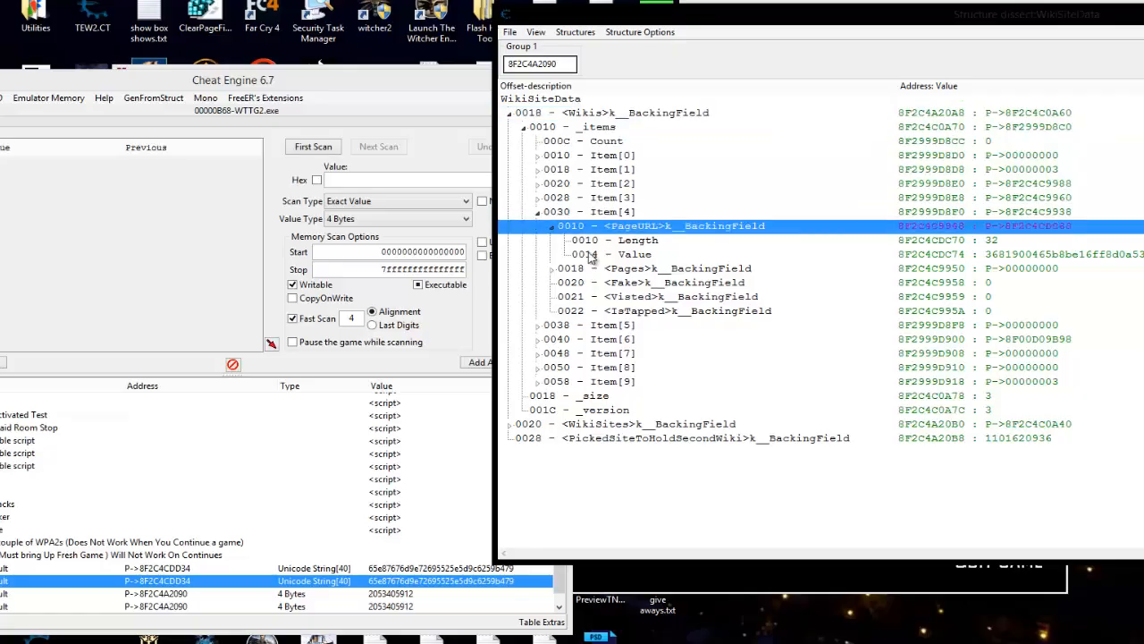
pyautogui.click(590, 256)
pyautogui.click(825, 3)
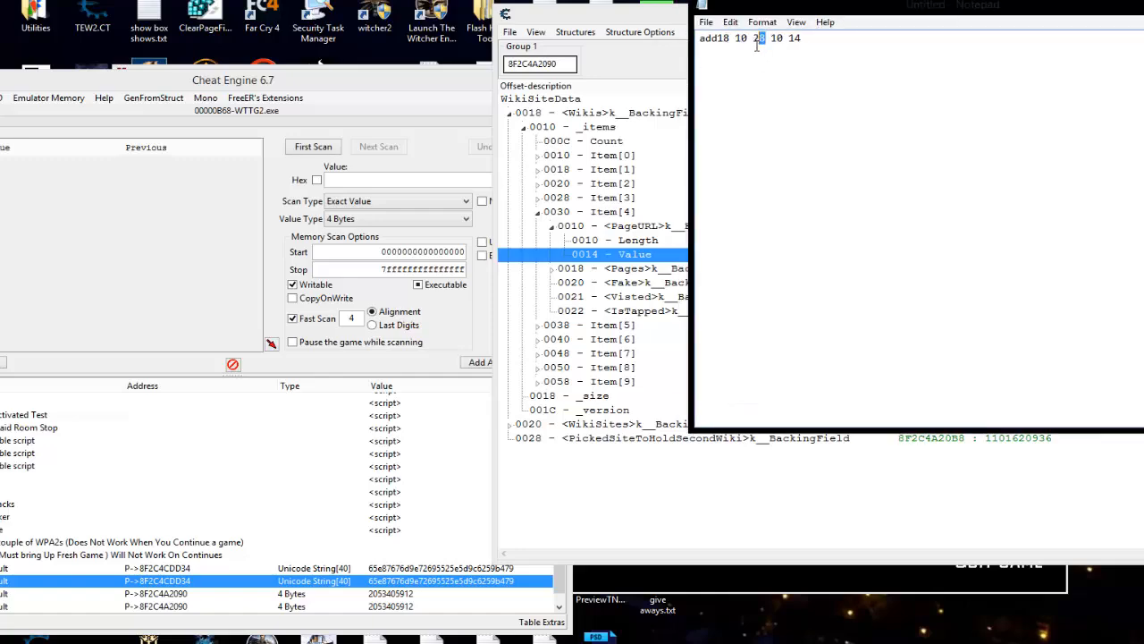
pyautogui.doubleClick(757, 45)
pyautogui.click(701, 39)
pyautogui.press('Return')
pyautogui.press('Return')
pyautogui.moveTo(820, 63); pyautogui.dragTo(699, 65)
pyautogui.hotkey('ctrl', 'c')
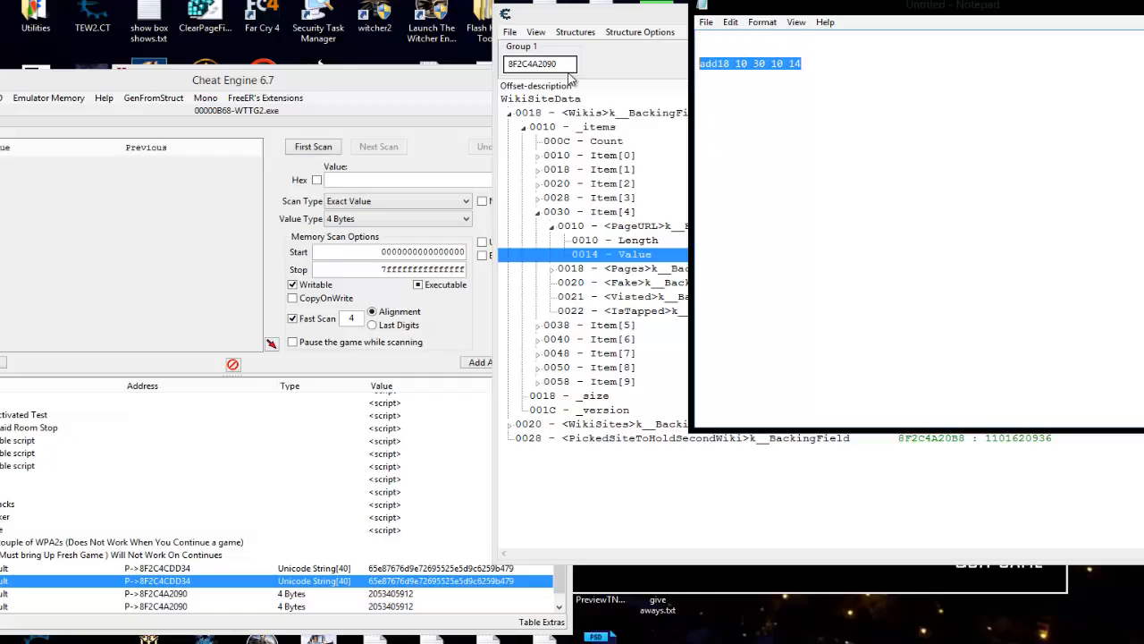
pyautogui.click(712, 40)
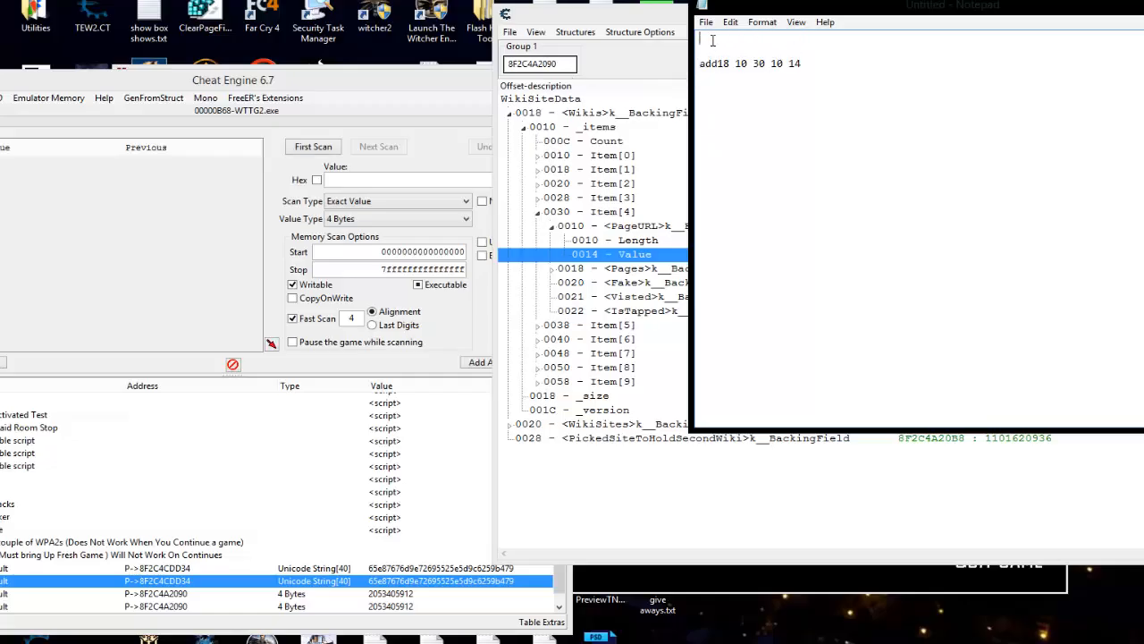
pyautogui.hotkey('ctrl', 'v')
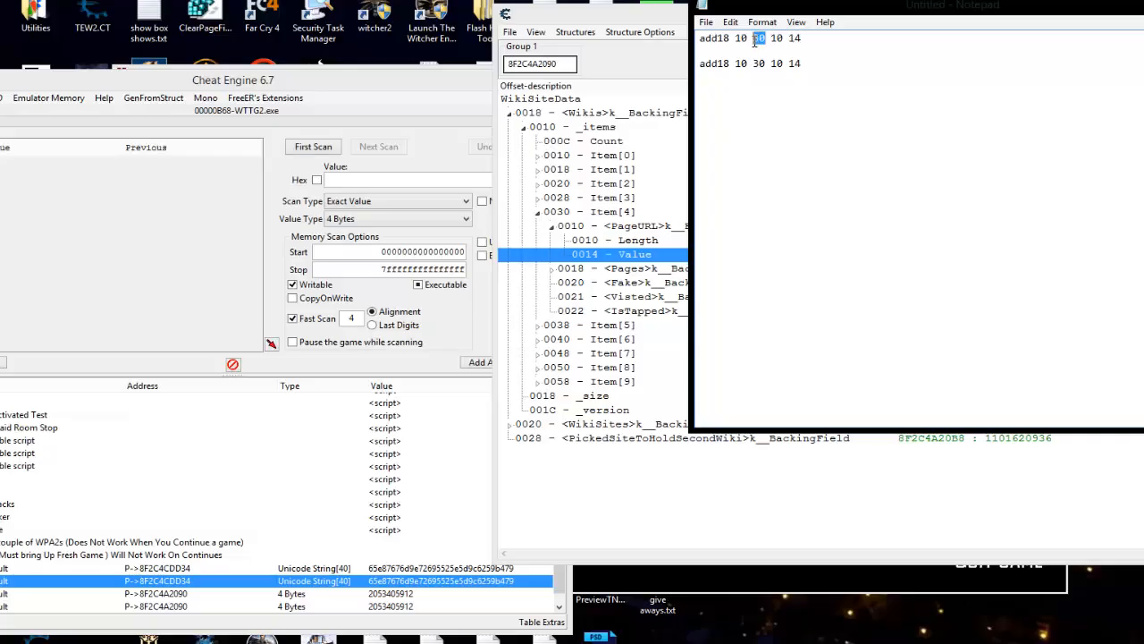
pyautogui.write('28')
pyautogui.write('= Wiki 2')
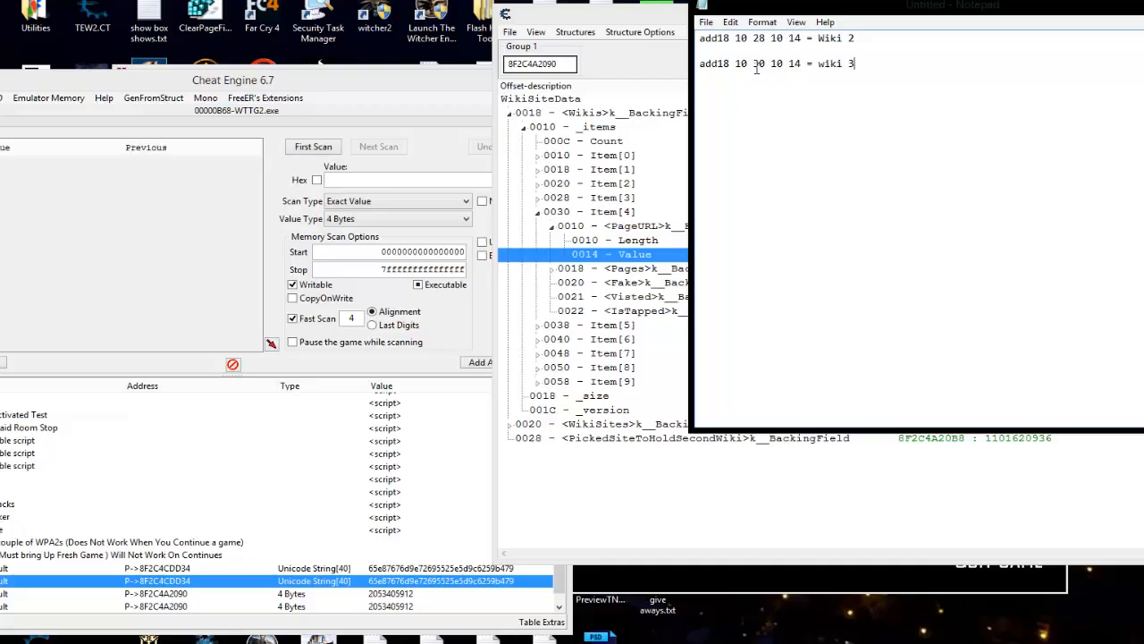
# - In Cheat Engine, set the duplicated pointer's offset 28 to 30 for Item[4] and apply the change
pyautogui.moveTo(764, 64); pyautogui.dragTo(758, 65)
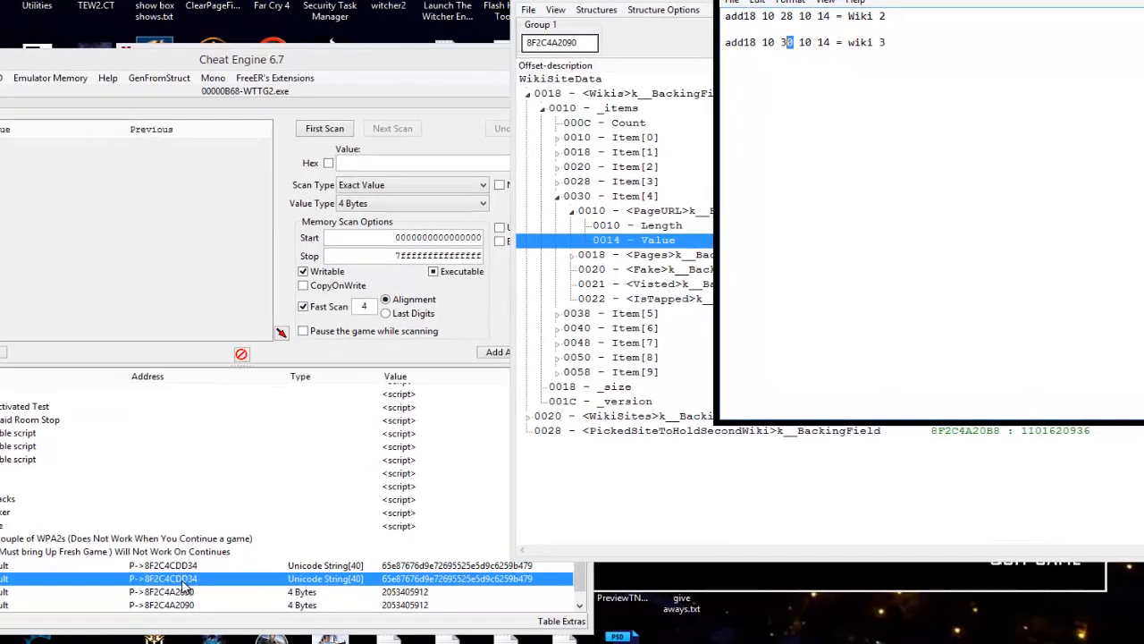
pyautogui.doubleClick(182, 581)
pyautogui.doubleClick(550, 314)
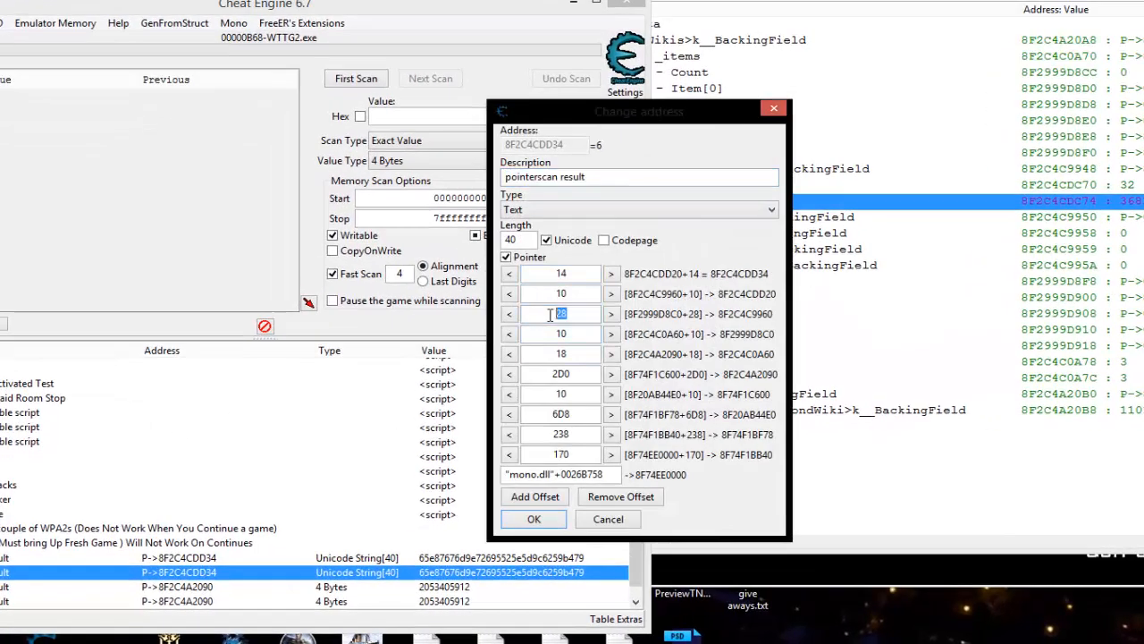
pyautogui.write('30')
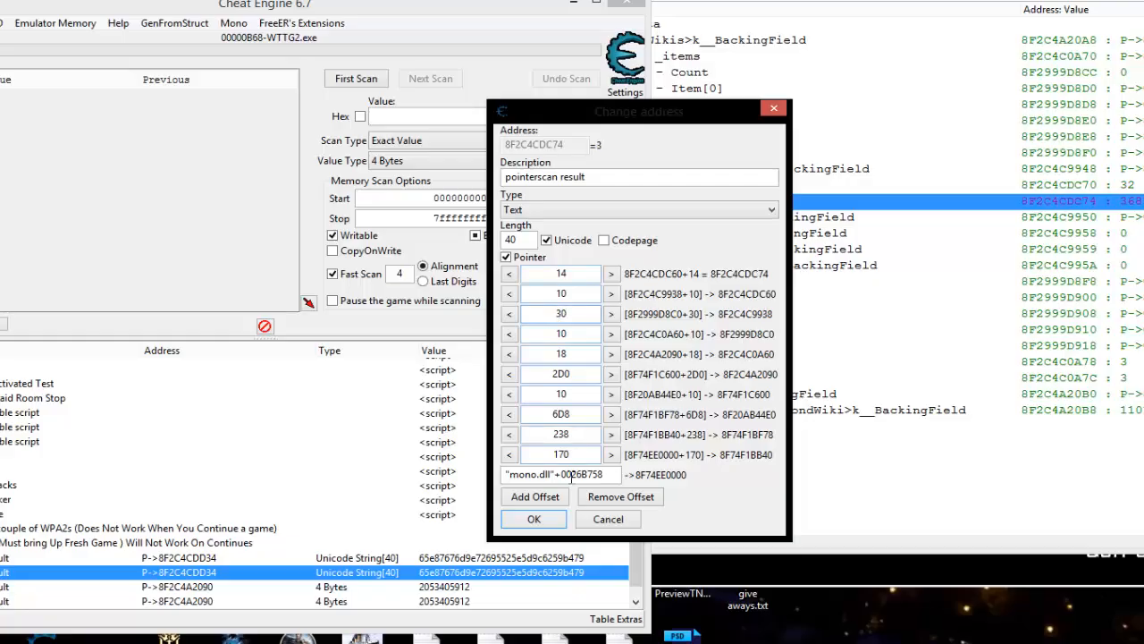
pyautogui.click(559, 519)
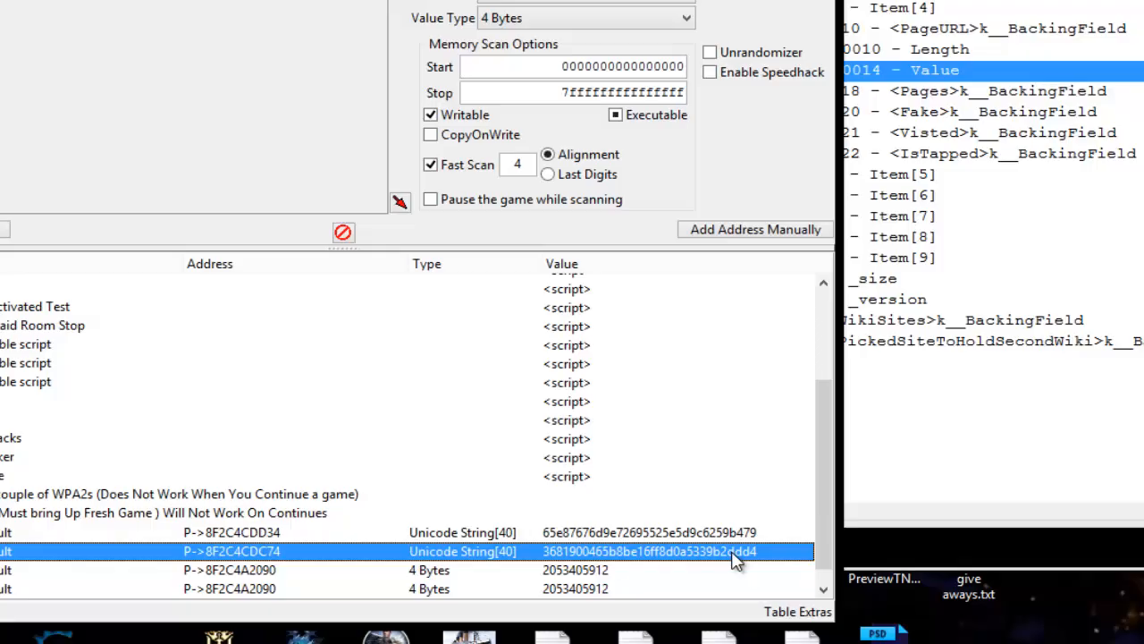
pyautogui.click(720, 533)
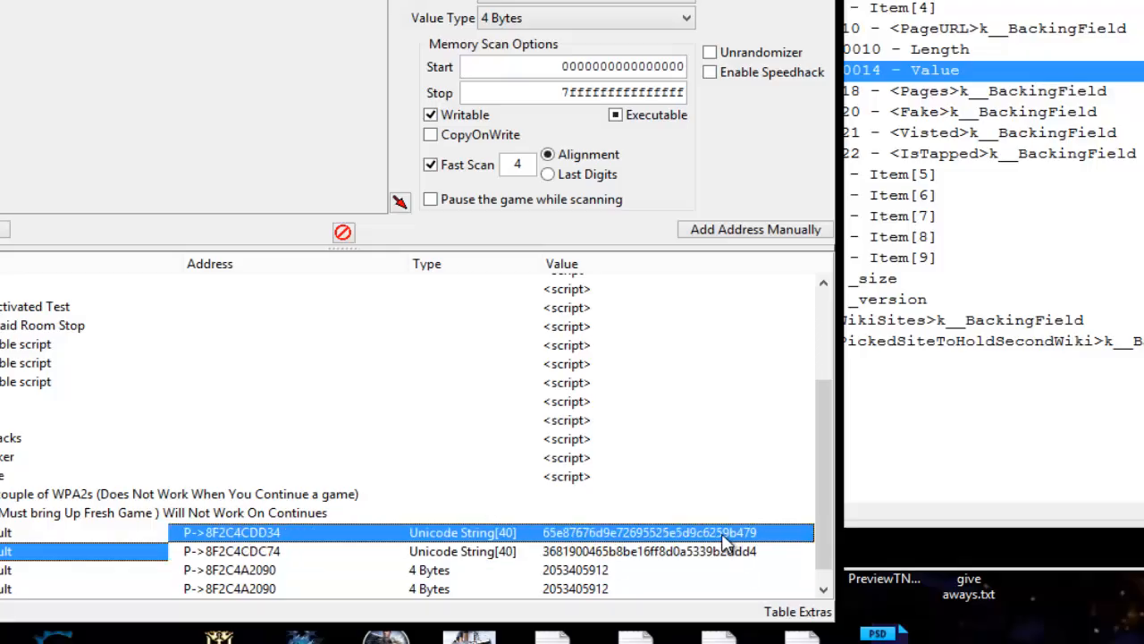
pyautogui.click(612, 571)
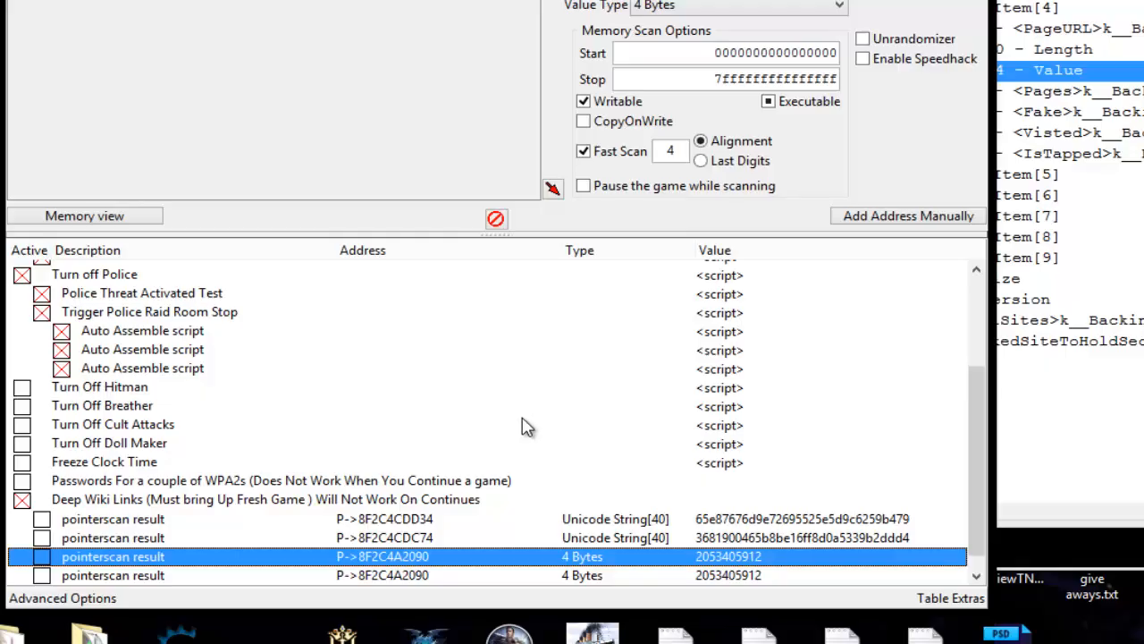
pyautogui.scroll(-1, 529, 443)
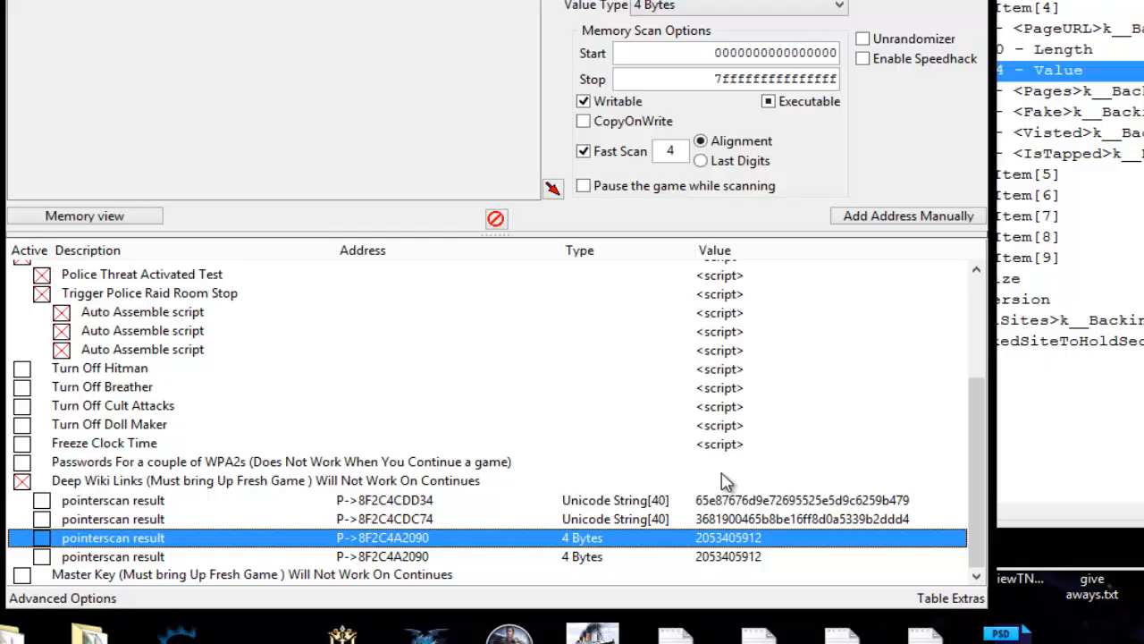
# - Dismiss the WikiSiteData structure window and reposition the main Cheat Engine window so the whole address list is in view
pyautogui.moveTo(1143, 1); pyautogui.dragTo(327, 1)
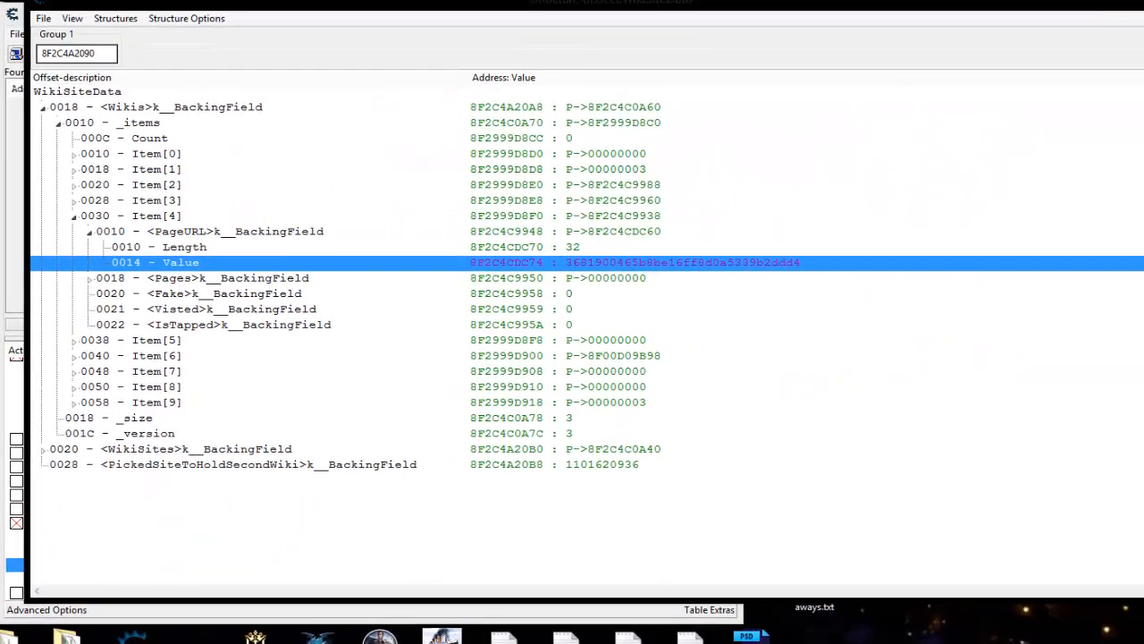
pyautogui.click(1119, 2)
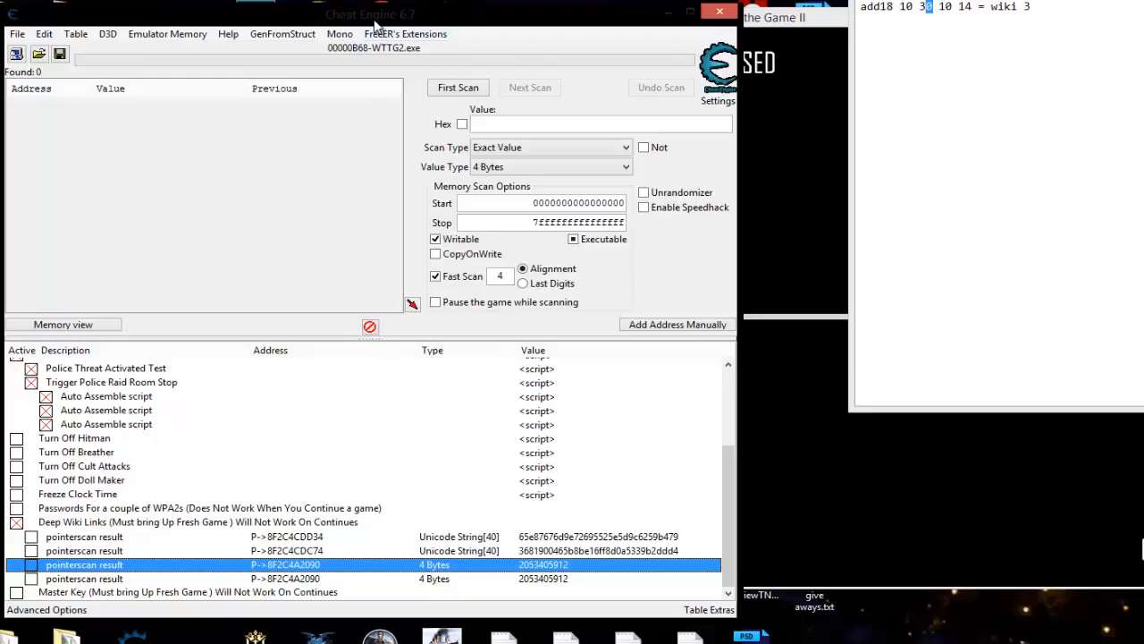
pyautogui.moveTo(380, 17); pyautogui.dragTo(447, 0)
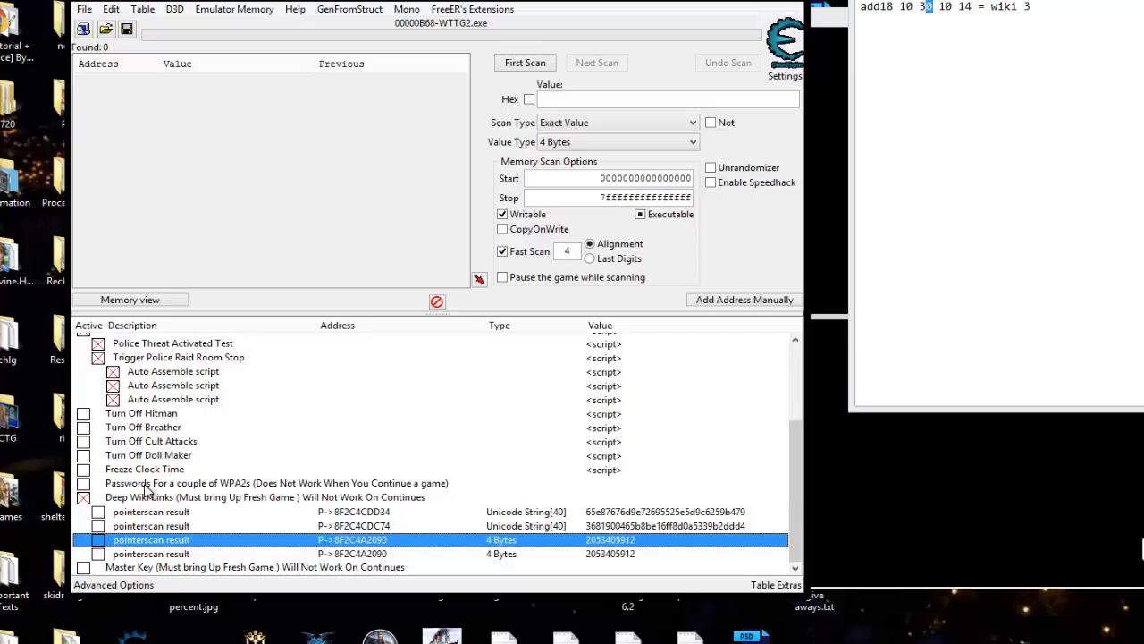
# - Activate the Master Key entry at the end of the cheat table
pyautogui.click(225, 567)
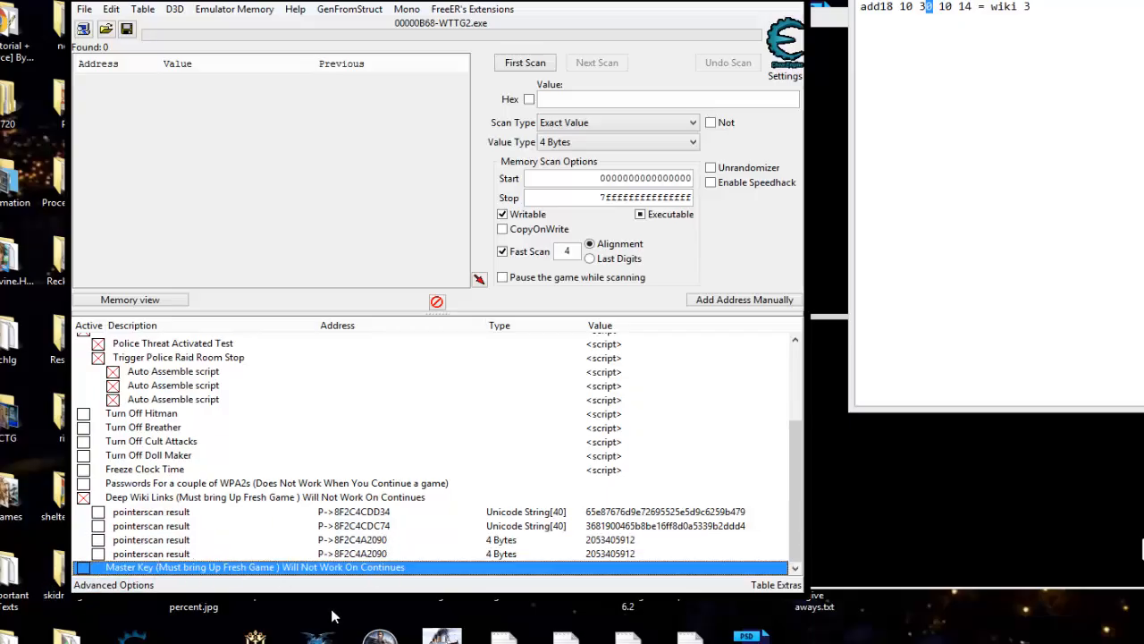
pyautogui.click(83, 566)
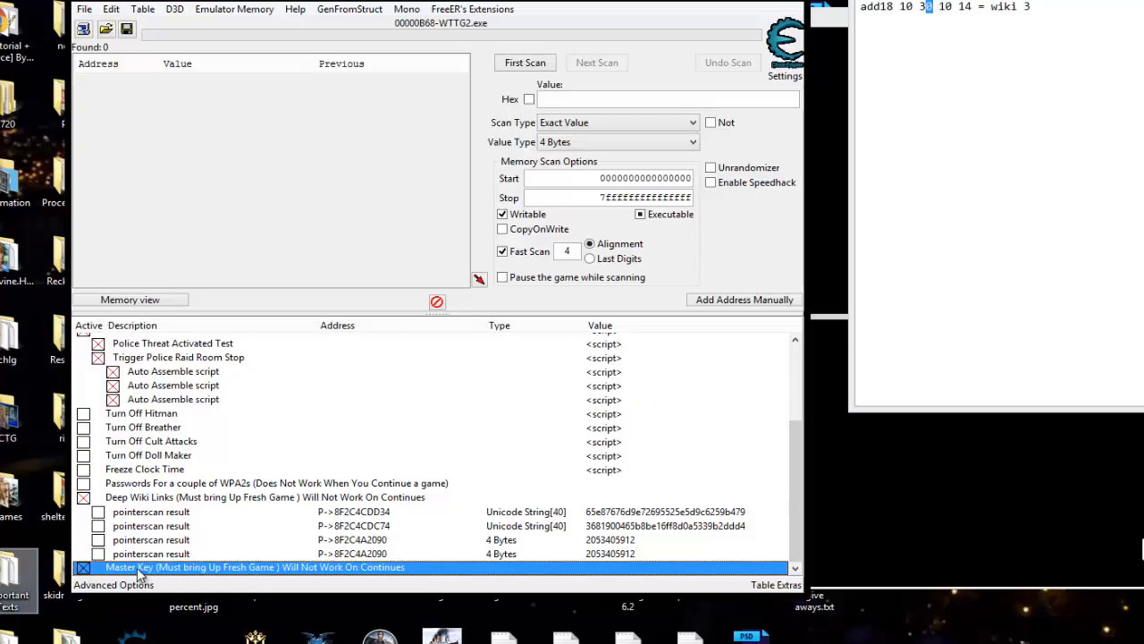
# - Deactivate the Master Key entry in the cheat table and open the Mono dissector
pyautogui.click(83, 567)
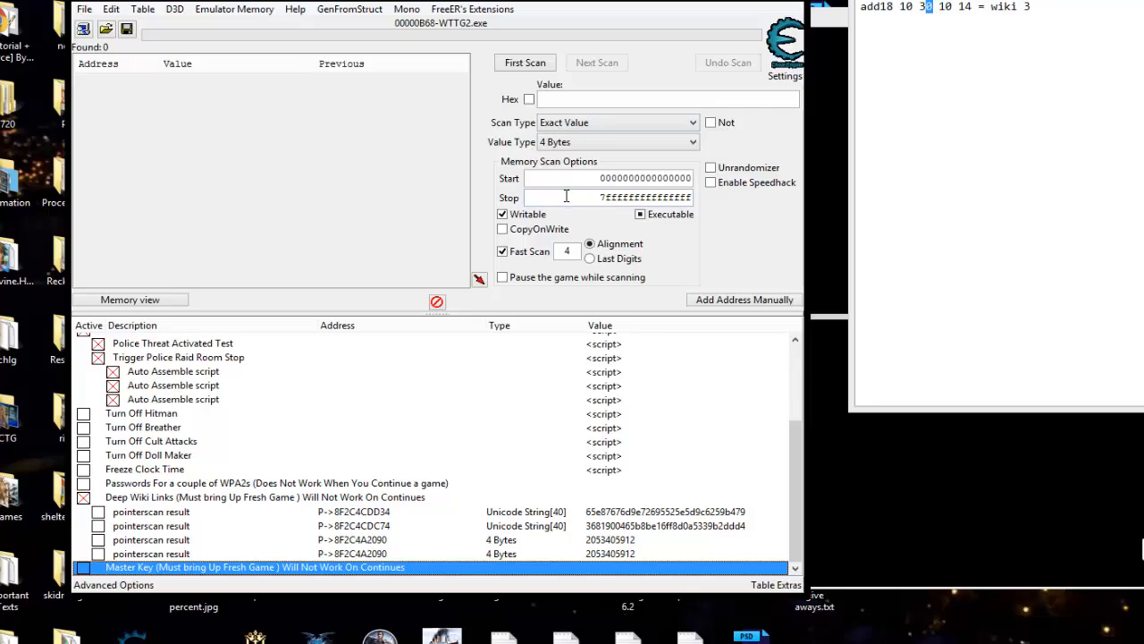
pyautogui.click(1068, 6)
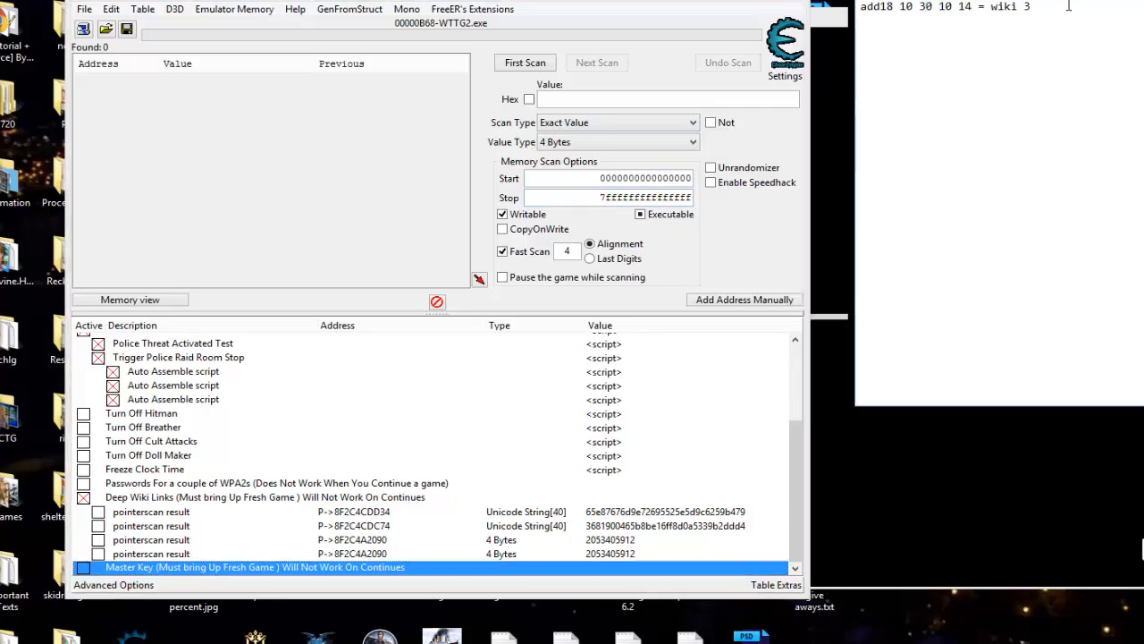
pyautogui.click(407, 8)
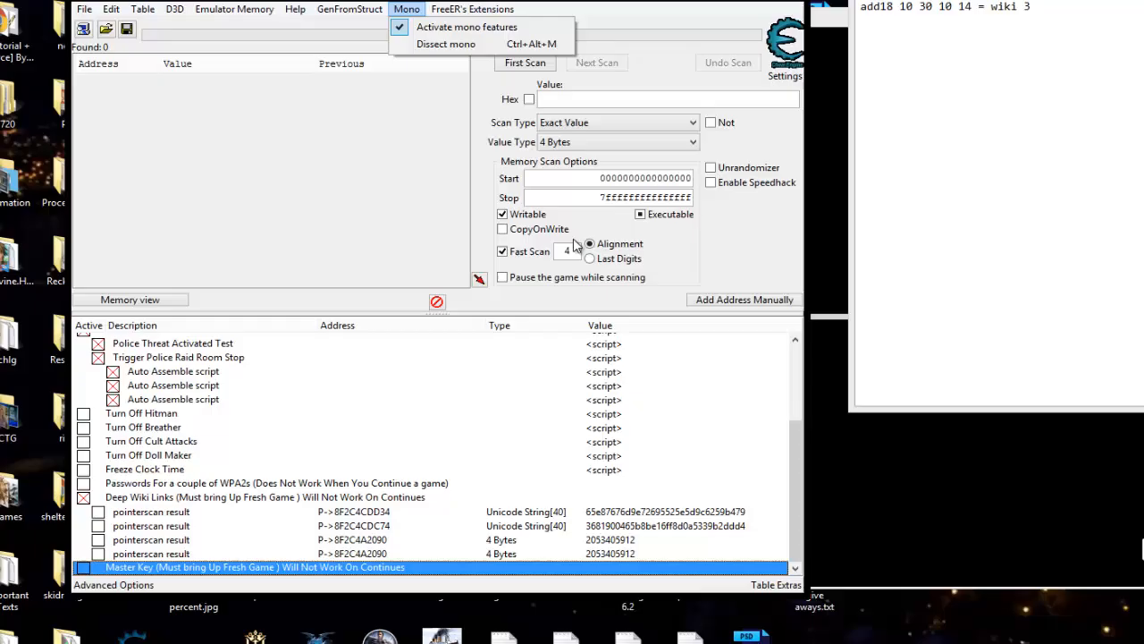
pyautogui.click(473, 50)
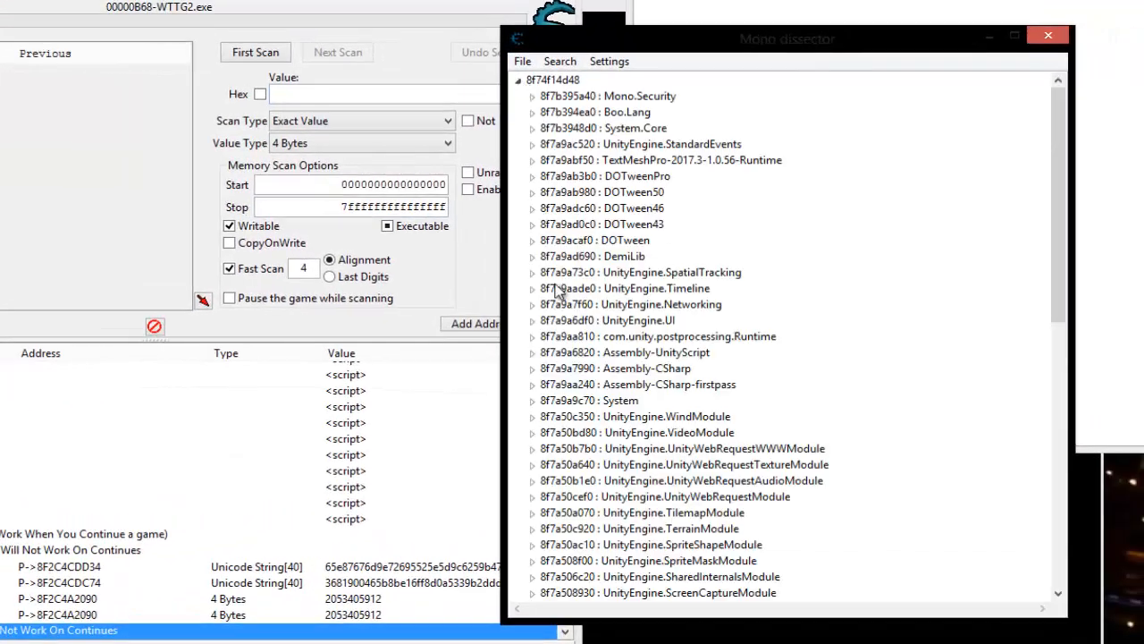
# - Expand the Assembly-CSharp image in the Mono dissector, locate the MasterKeyData class and expand it
pyautogui.click(533, 369)
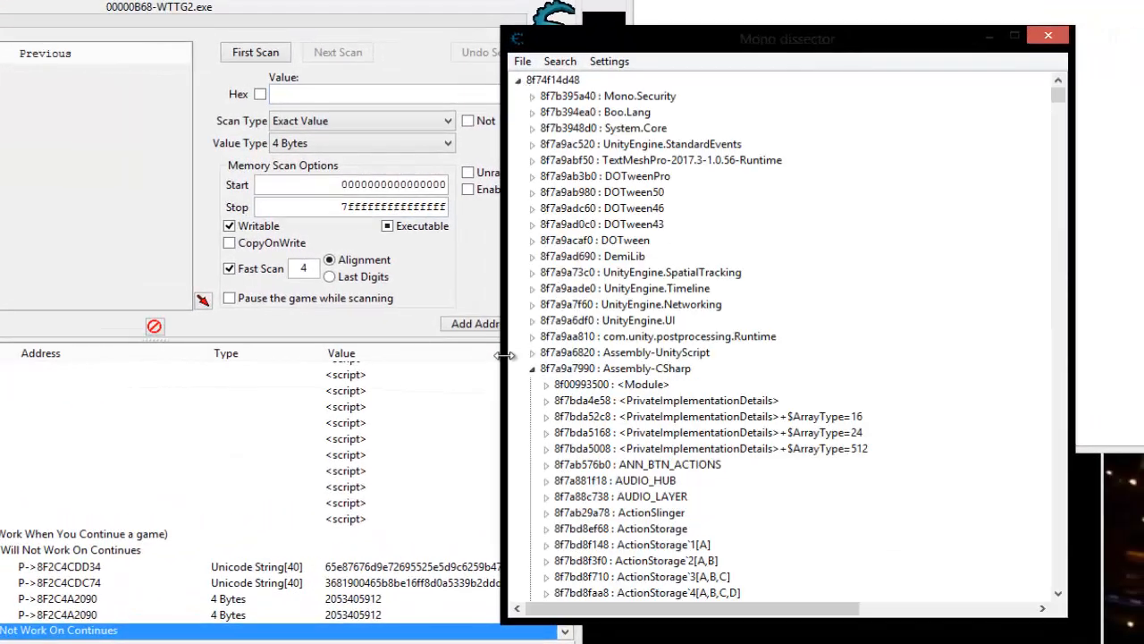
pyautogui.scroll(-6, 697, 304)
pyautogui.scroll(-11, 697, 304)
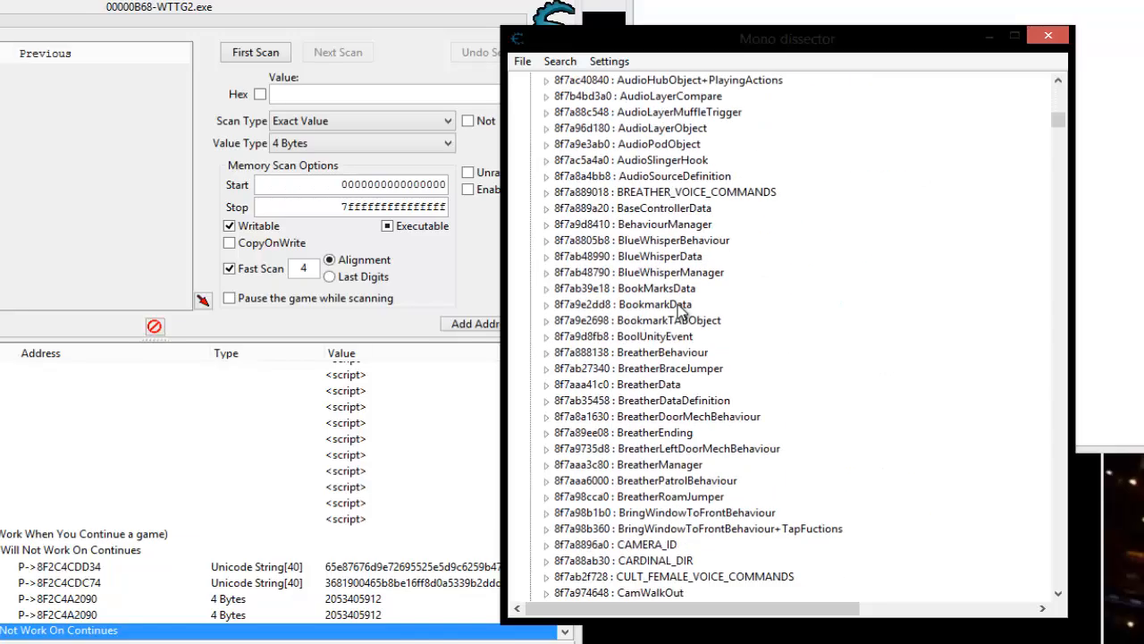
pyautogui.scroll(-15, 703, 483)
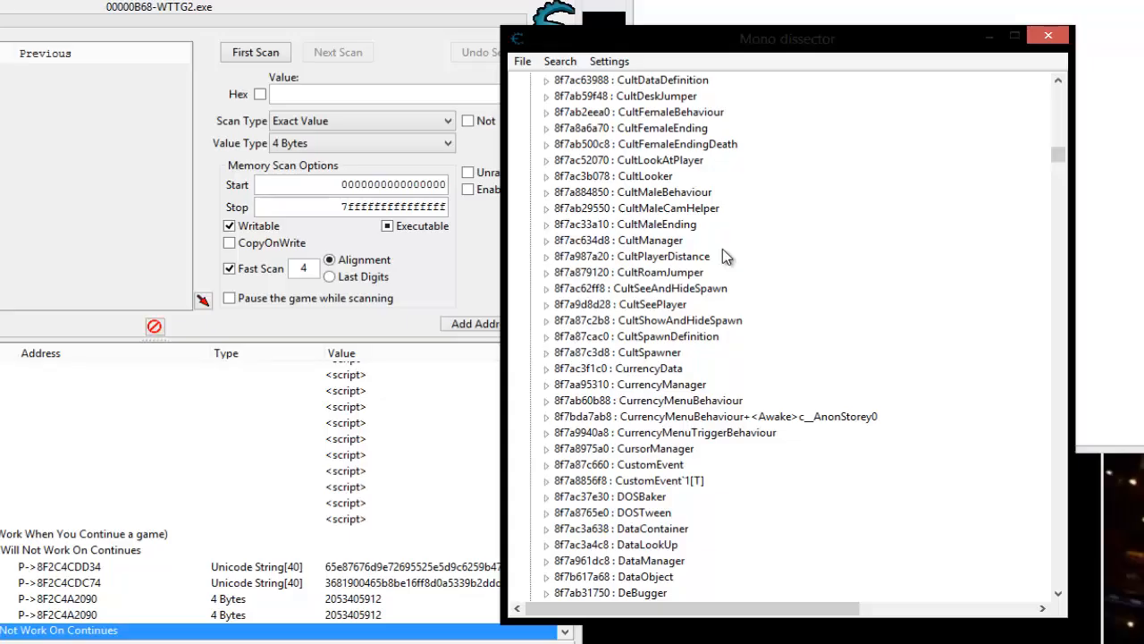
pyautogui.scroll(-10, 724, 254)
pyautogui.scroll(-20, 725, 253)
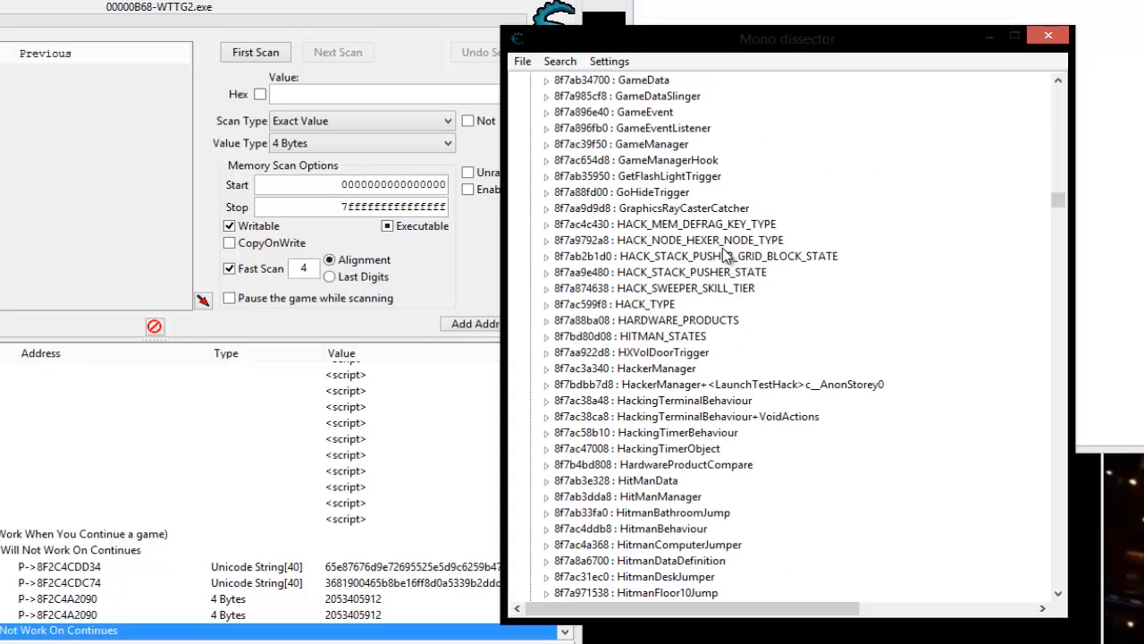
pyautogui.scroll(-20, 726, 253)
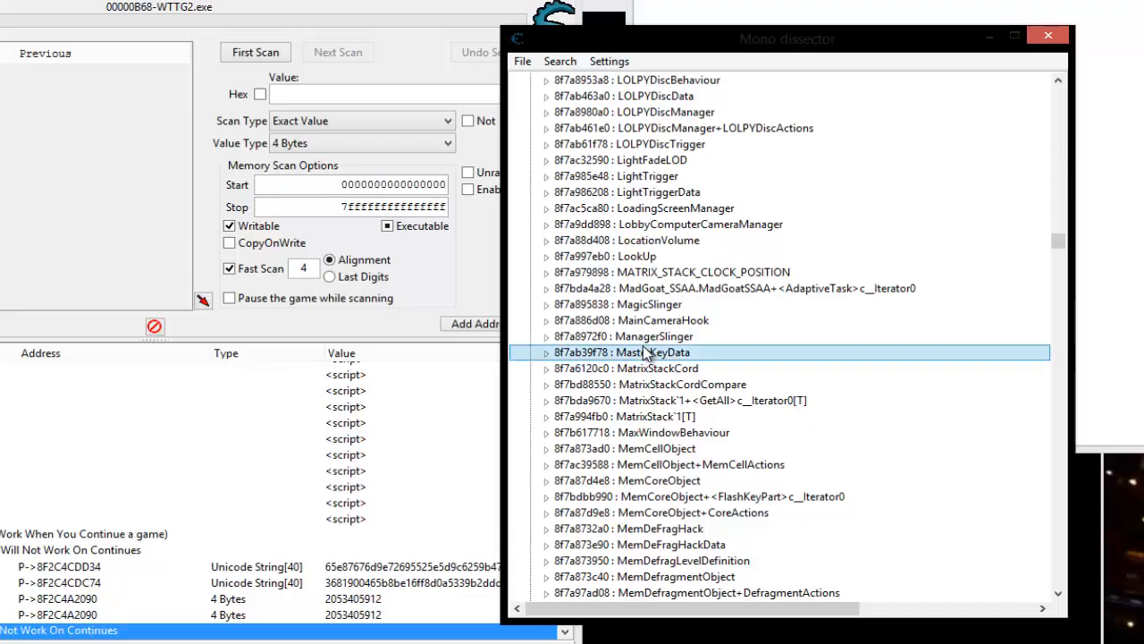
pyautogui.click(626, 370)
pyautogui.click(635, 354)
pyautogui.click(547, 354)
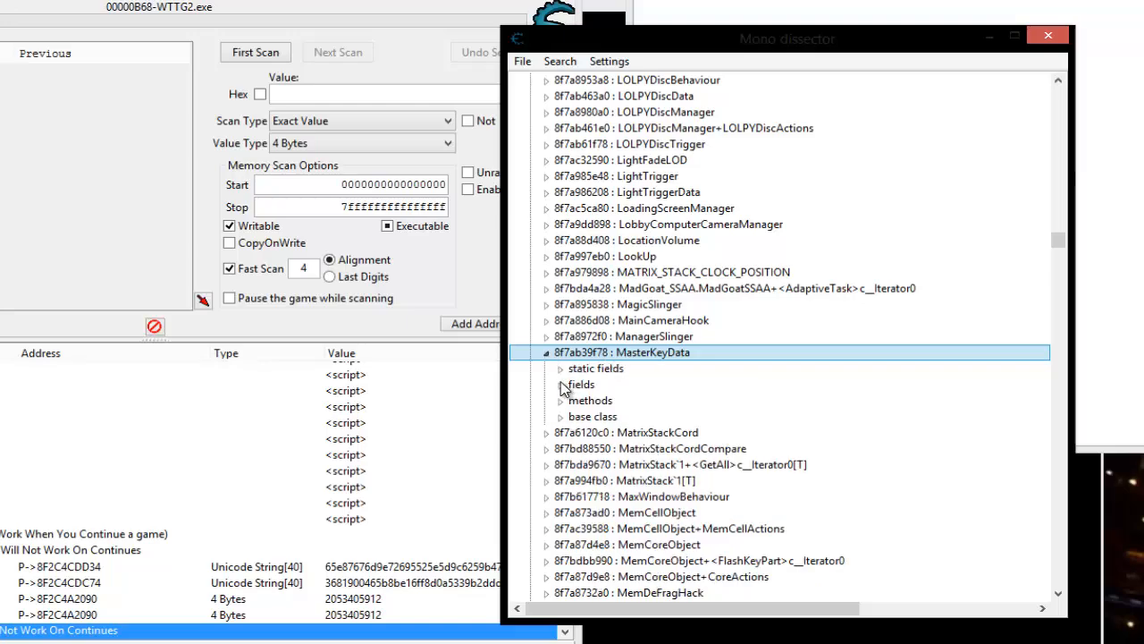
# - Expand the fields and methods of MasterKeyData and examine the Keys backing field and its get_Keys and set_Keys methods
pyautogui.click(561, 385)
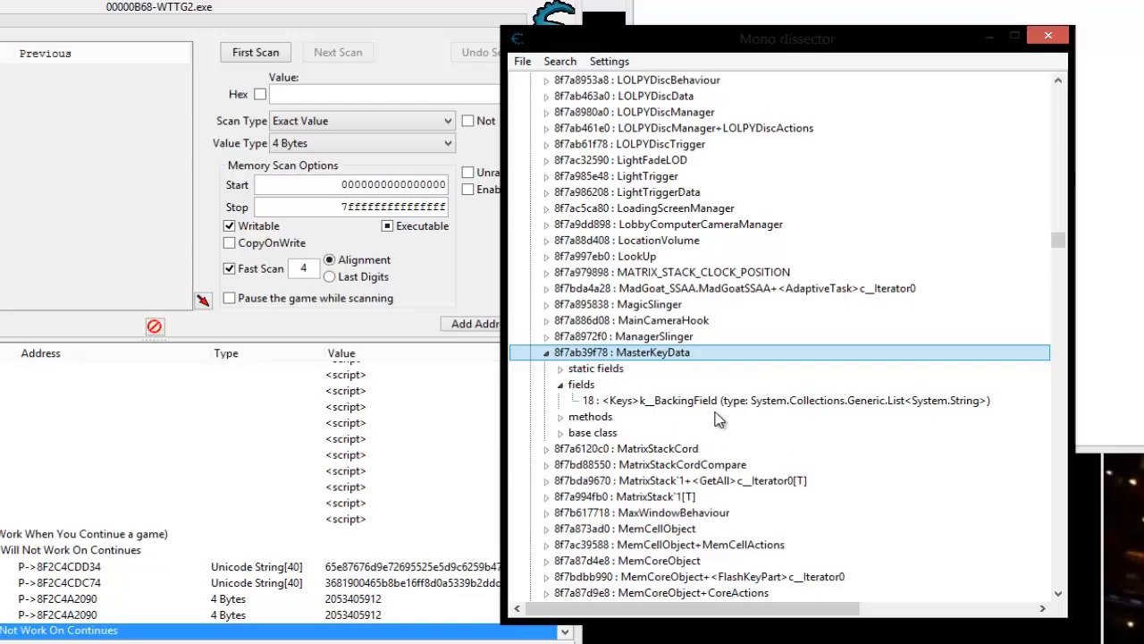
pyautogui.click(561, 417)
pyautogui.click(663, 452)
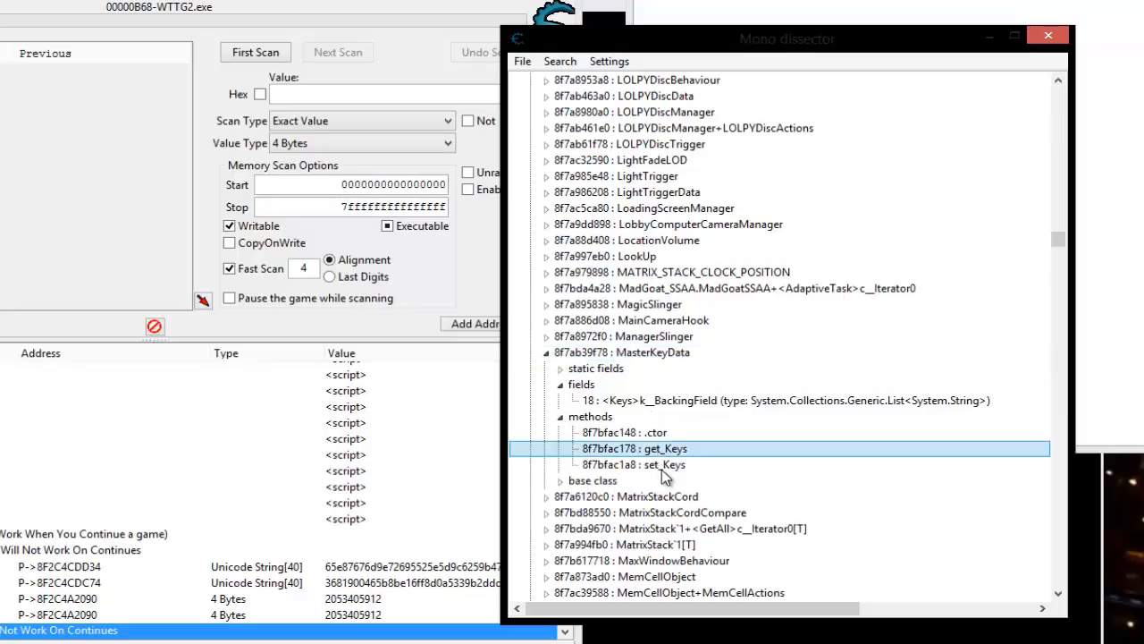
pyautogui.click(662, 467)
pyautogui.click(666, 451)
pyautogui.click(653, 434)
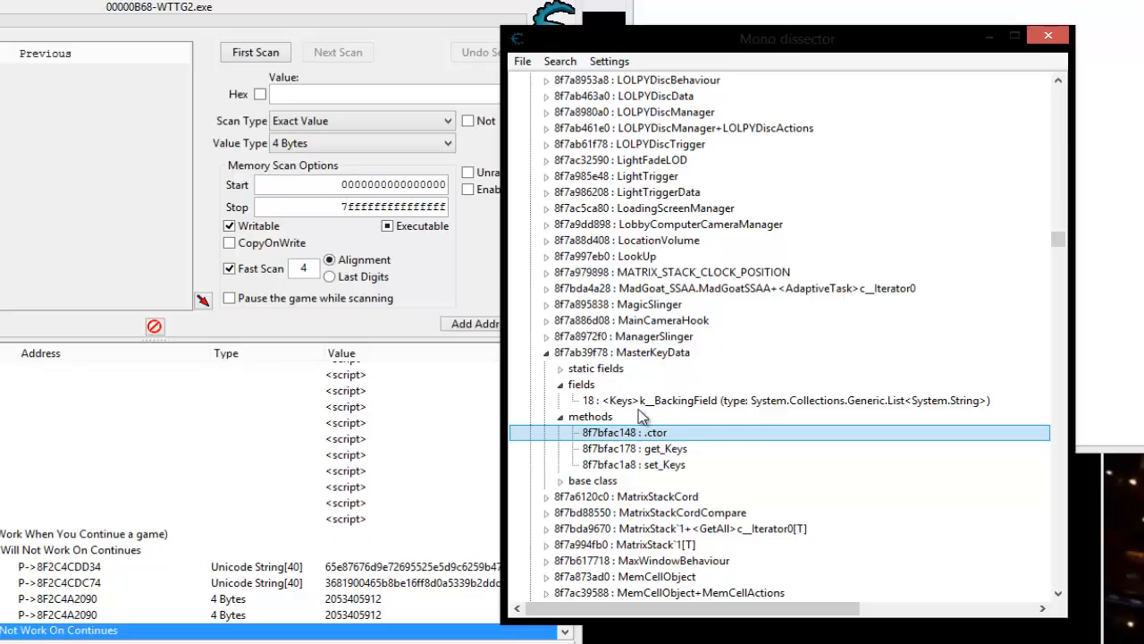
pyautogui.click(659, 354)
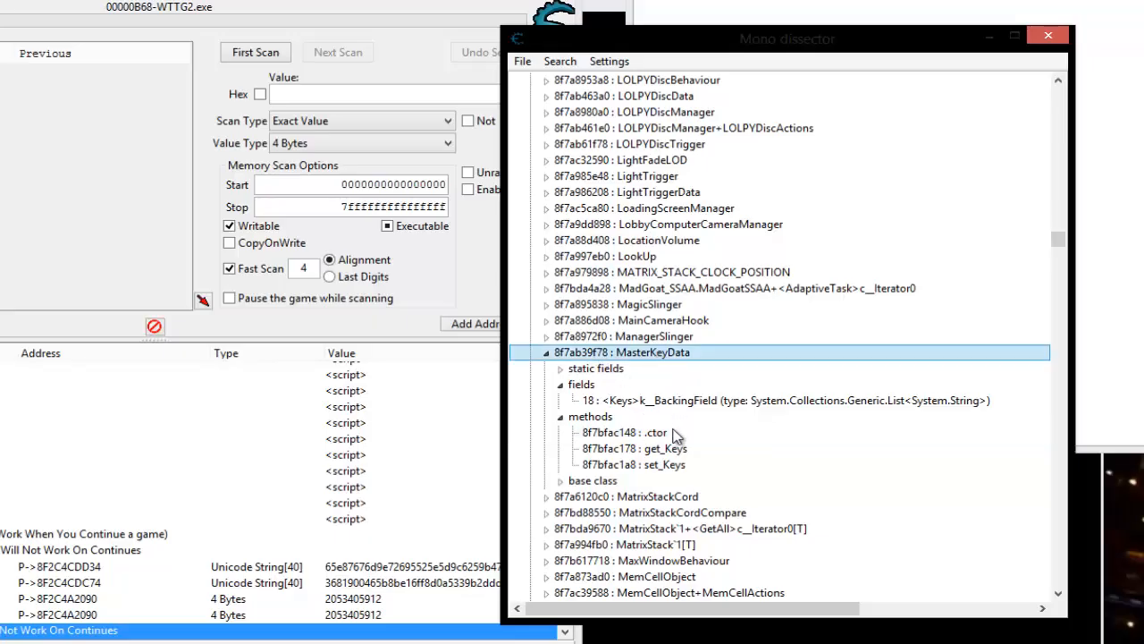
# - Find the instances of the MasterKeyData class, move the instance list aside and select 8F2C4D3F20
pyautogui.rightClick(678, 354)
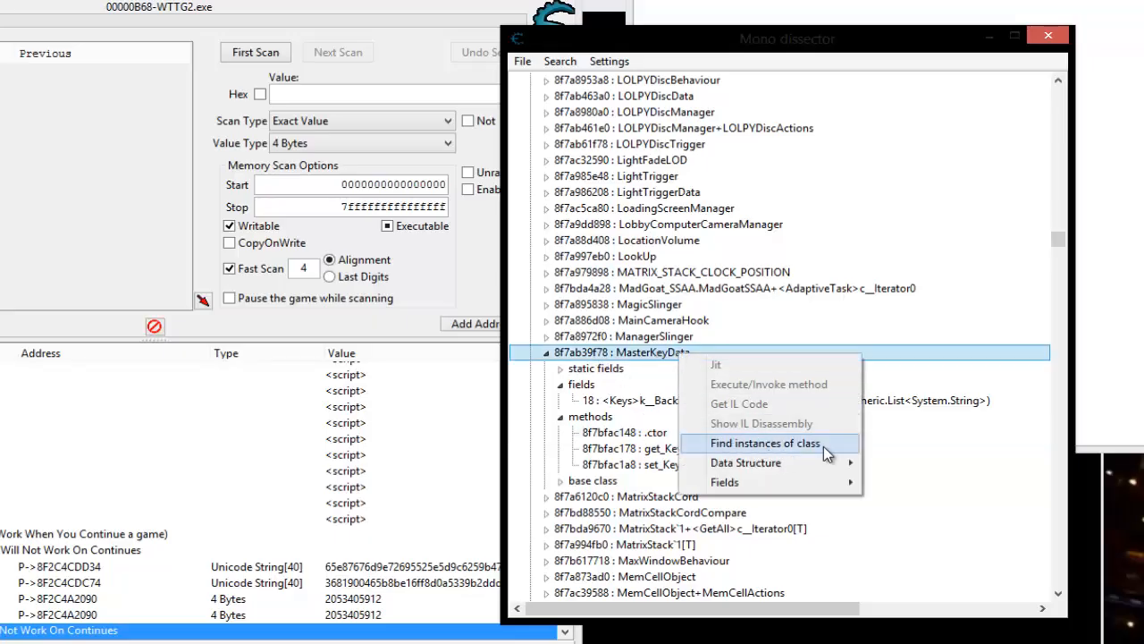
pyautogui.click(809, 444)
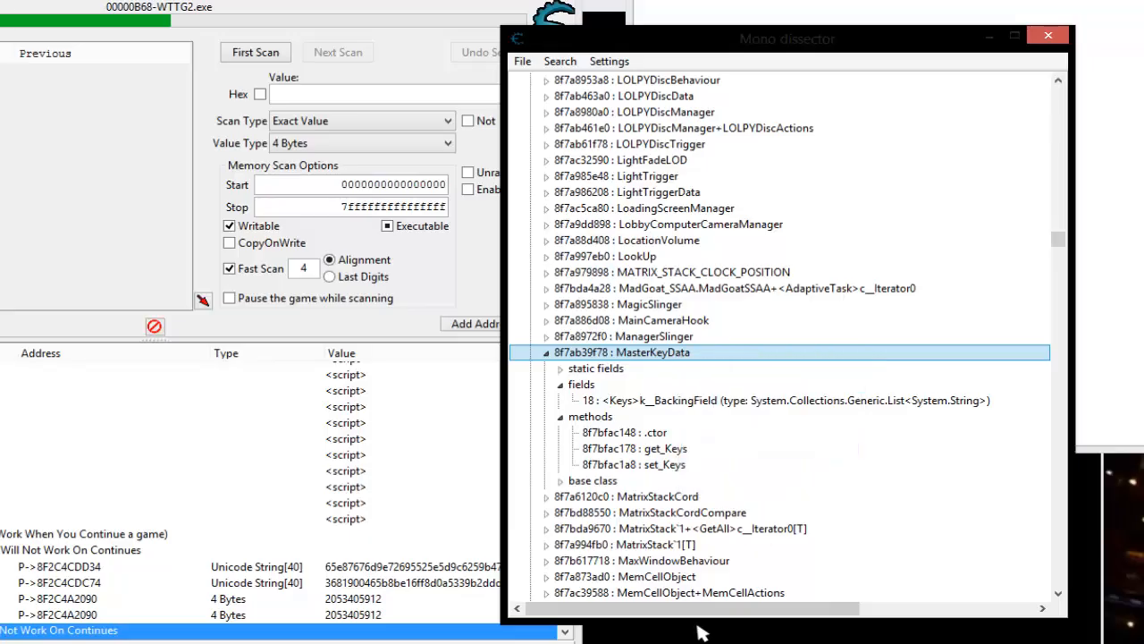
pyautogui.click(330, 298)
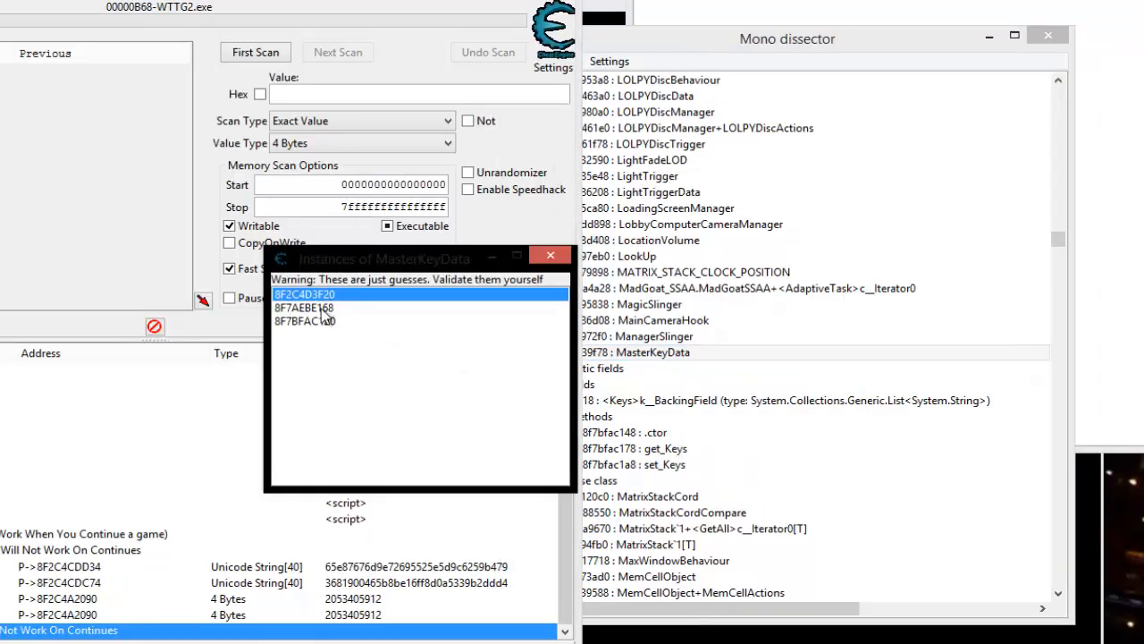
pyautogui.click(322, 309)
pyautogui.click(321, 321)
pyautogui.click(329, 308)
pyautogui.click(328, 299)
pyautogui.click(330, 309)
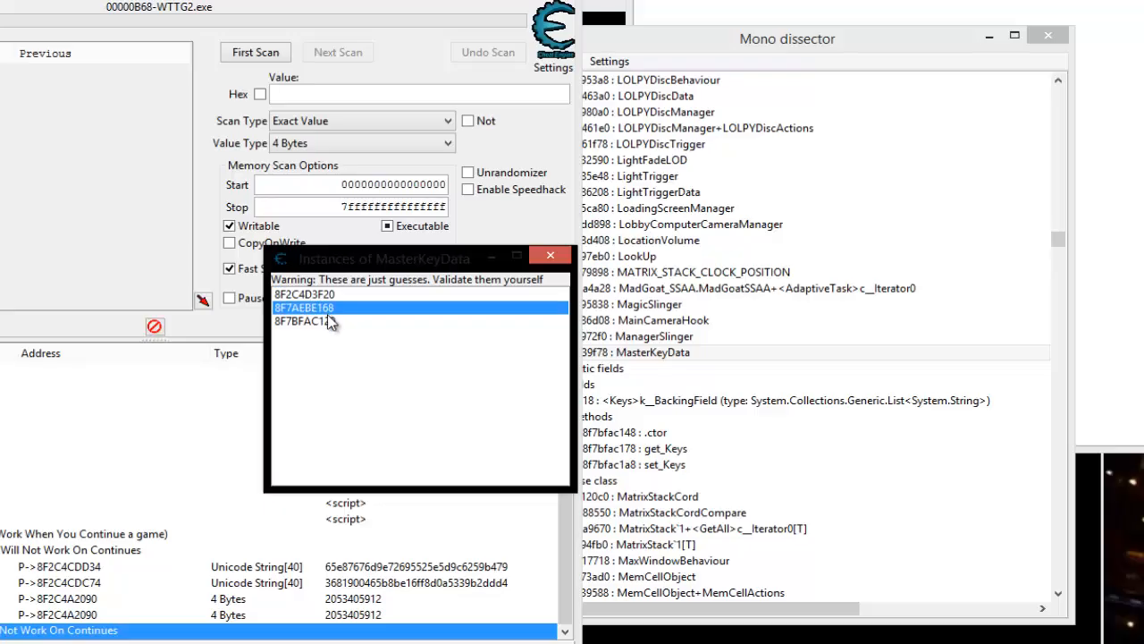
pyautogui.click(330, 321)
pyautogui.moveTo(368, 266); pyautogui.dragTo(297, 110)
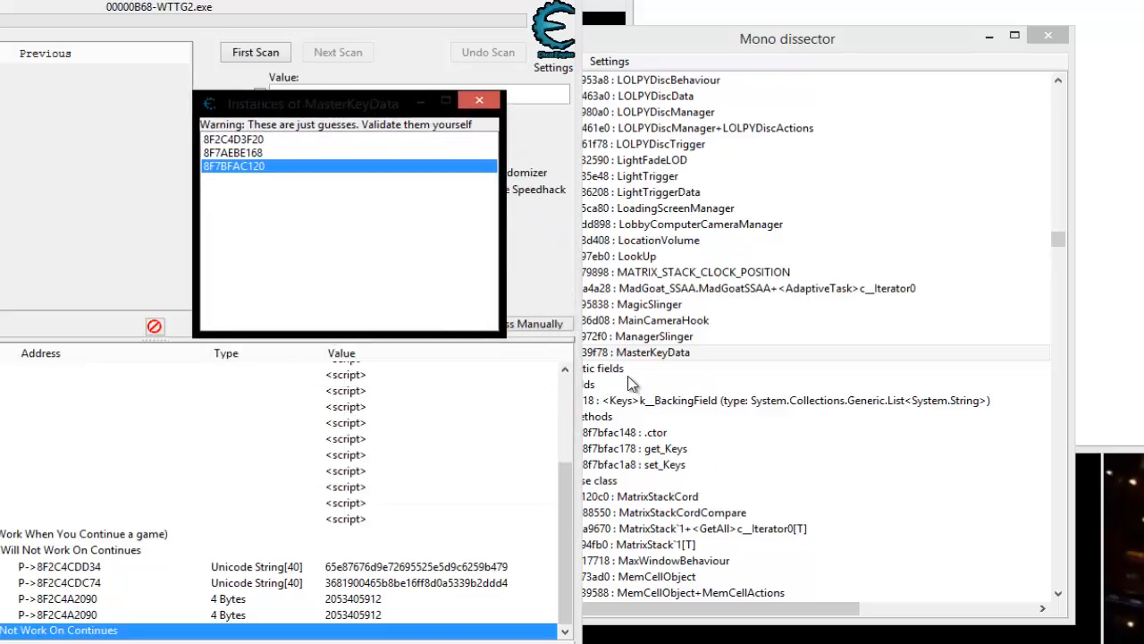
pyautogui.click(260, 141)
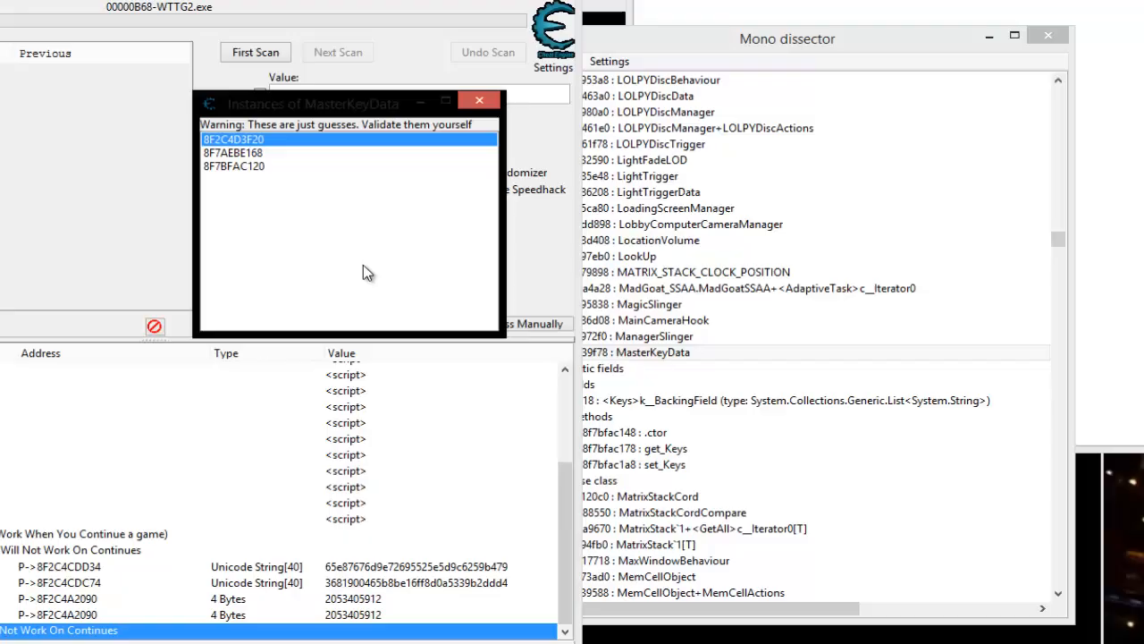
# - Open the 8F2C4D3F20 instance in the memory viewer and call up the go-to-address entry for it
pyautogui.doubleClick(257, 138)
pyautogui.moveTo(164, 85); pyautogui.dragTo(744, 0)
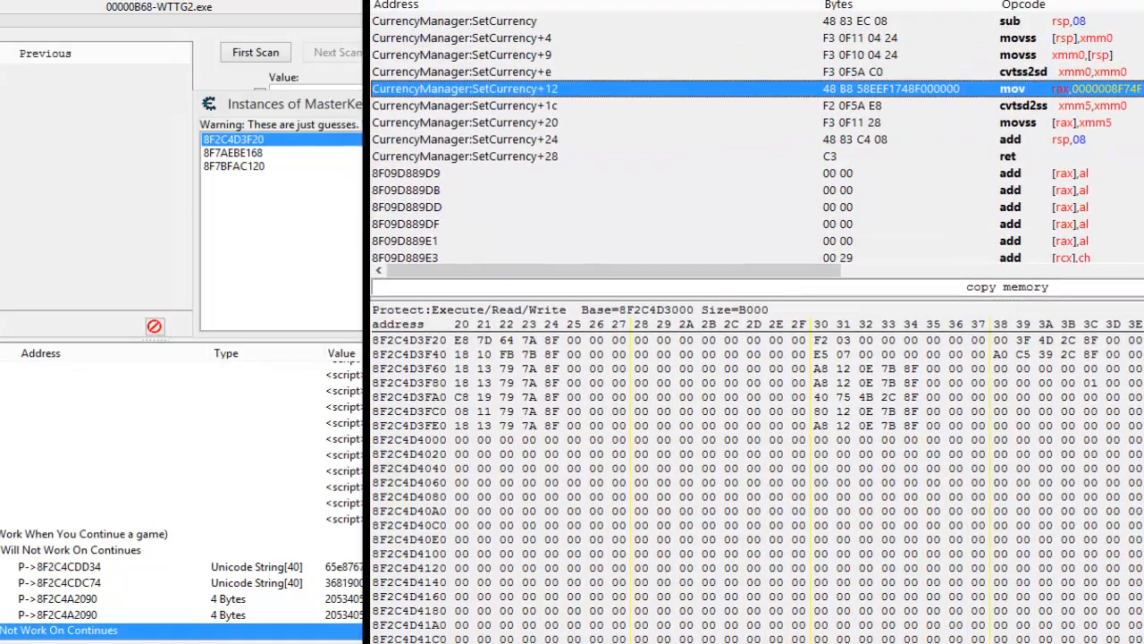
pyautogui.click(462, 339)
pyautogui.hotkey('ctrl', 'g')
pyautogui.click(456, 393)
# - Switch to the WikiSiteData structure window and set the Group 1 address to 8F2C4D3F20
pyautogui.hotkey('alt', 'Tab')
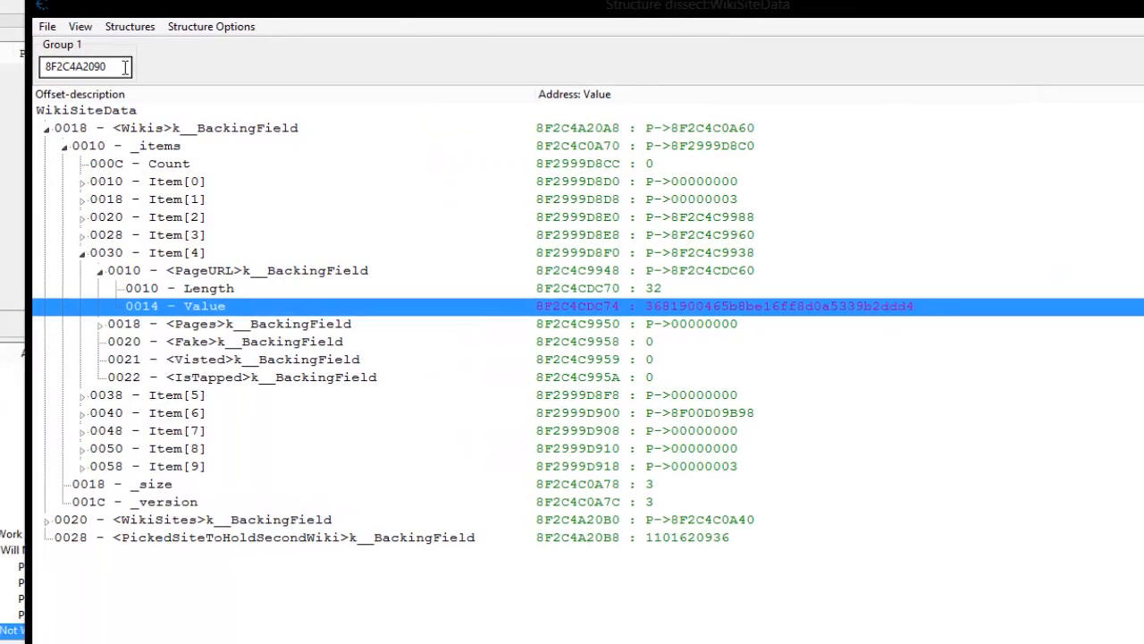
pyautogui.moveTo(125, 67); pyautogui.dragTo(44, 67)
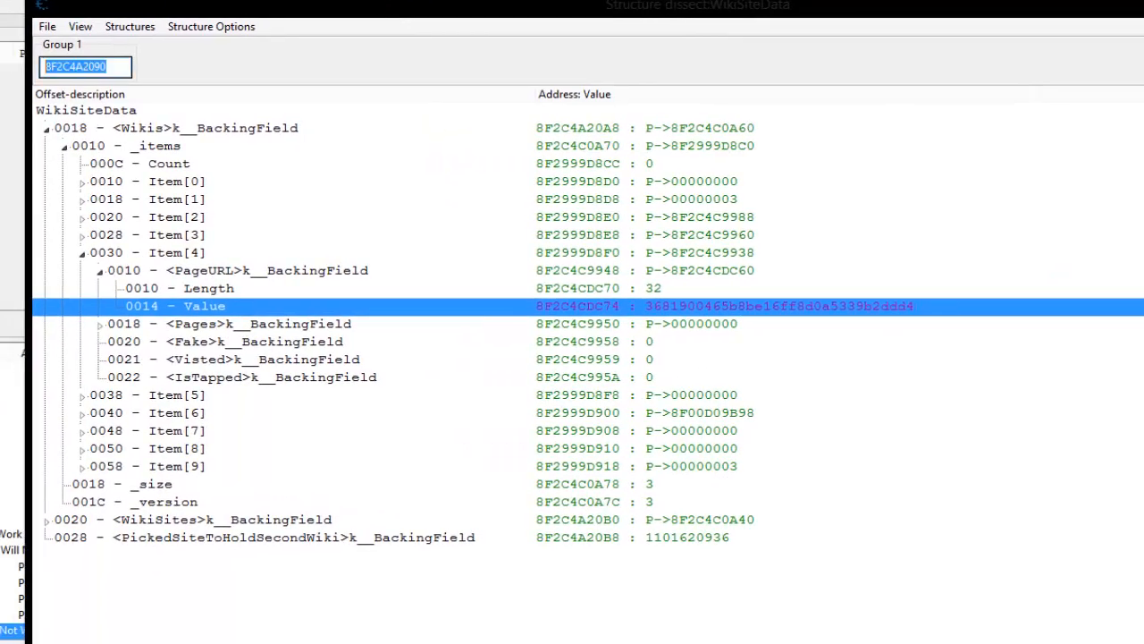
pyautogui.write('8F2C4D3F20')
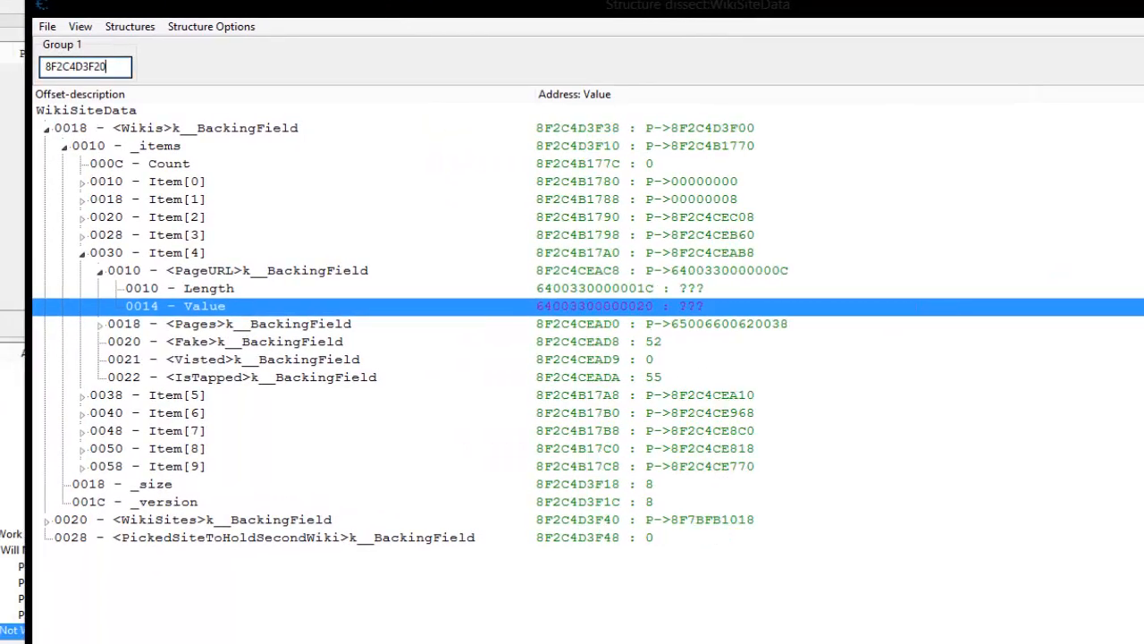
# - Define a new structure named MasterKeyData for this address, filled in from the Mono class information
pyautogui.click(47, 26)
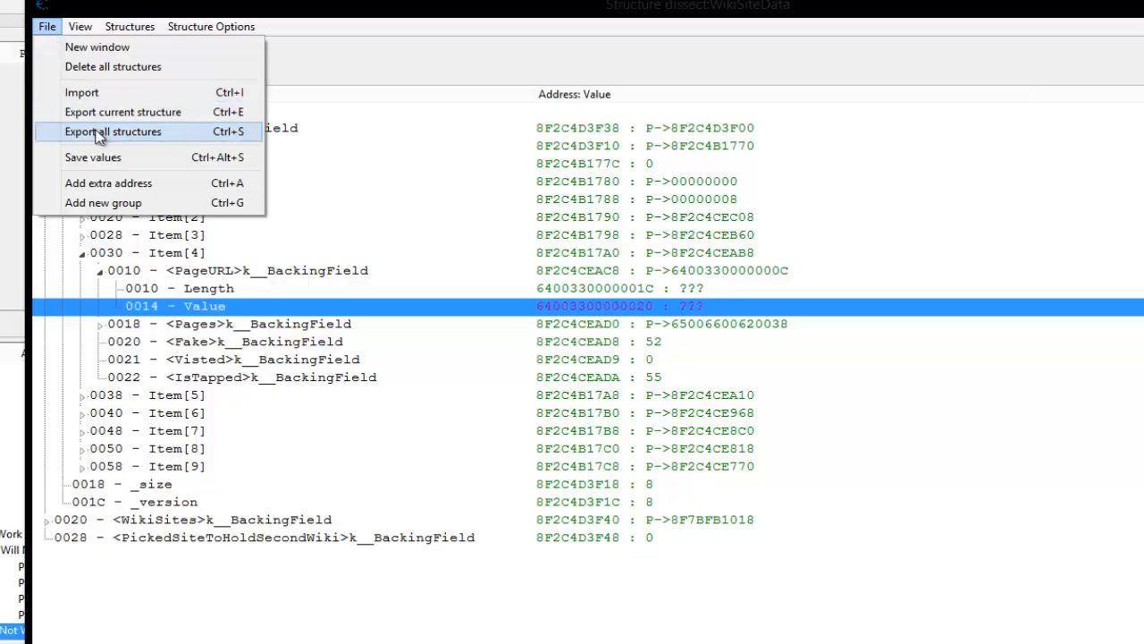
pyautogui.moveTo(132, 29)
pyautogui.click(140, 55)
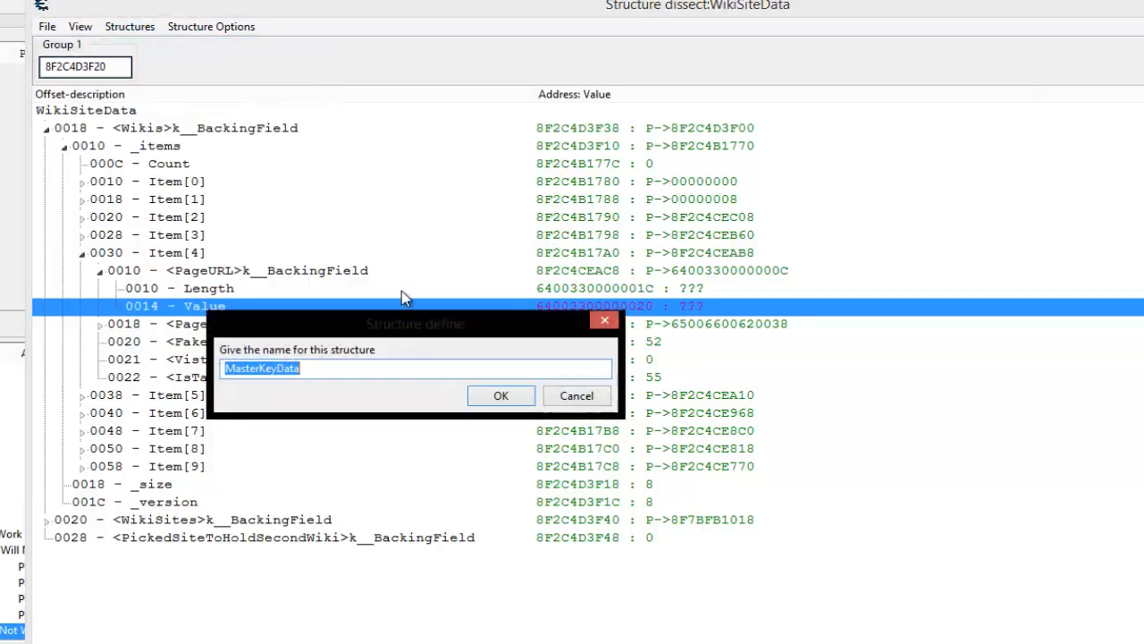
pyautogui.write('MasterKeyData')
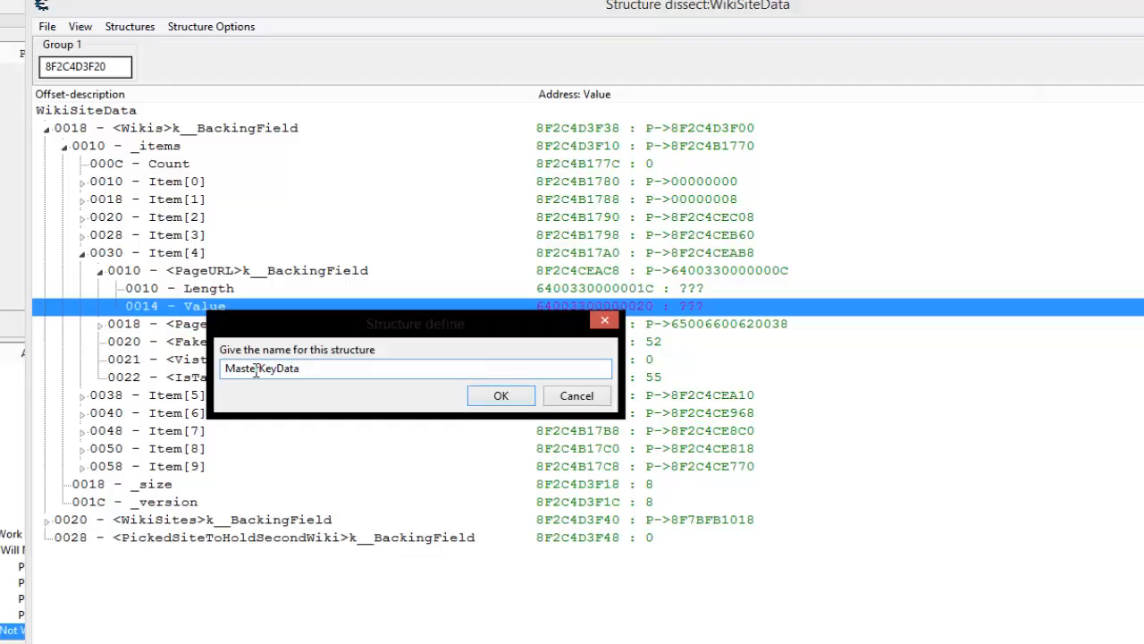
pyautogui.click(497, 396)
pyautogui.click(397, 347)
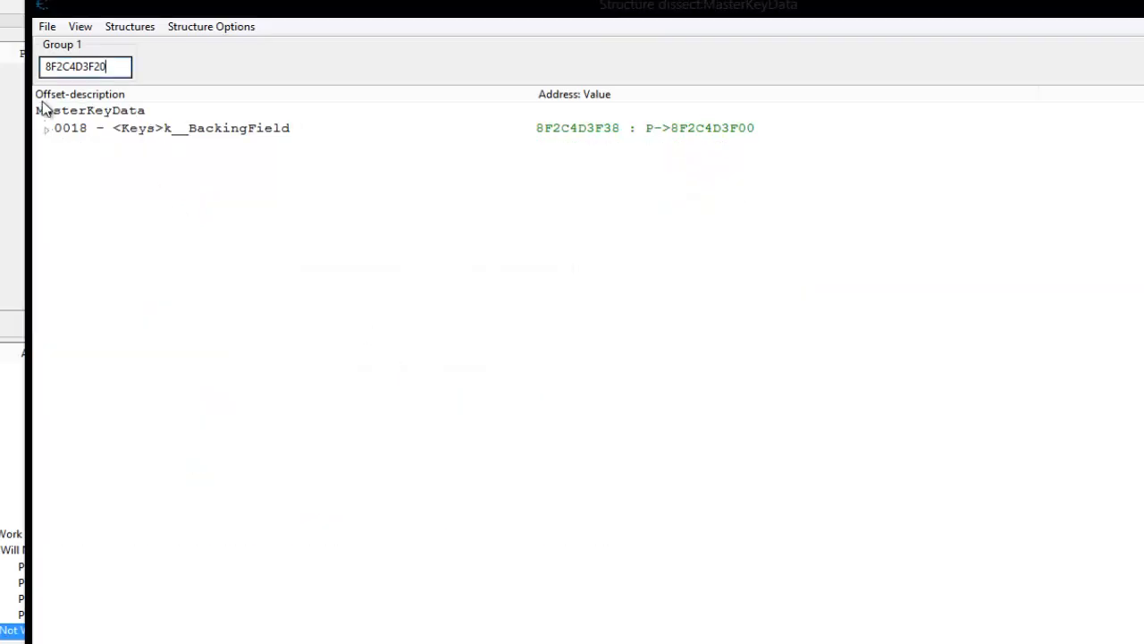
# - Rearrange the structure, memory viewer and Mono dissector windows to compare the <Keys>k__BackingField entry at offset 18 in MasterKeyData
pyautogui.moveTo(699, 4); pyautogui.dragTo(624, 261)
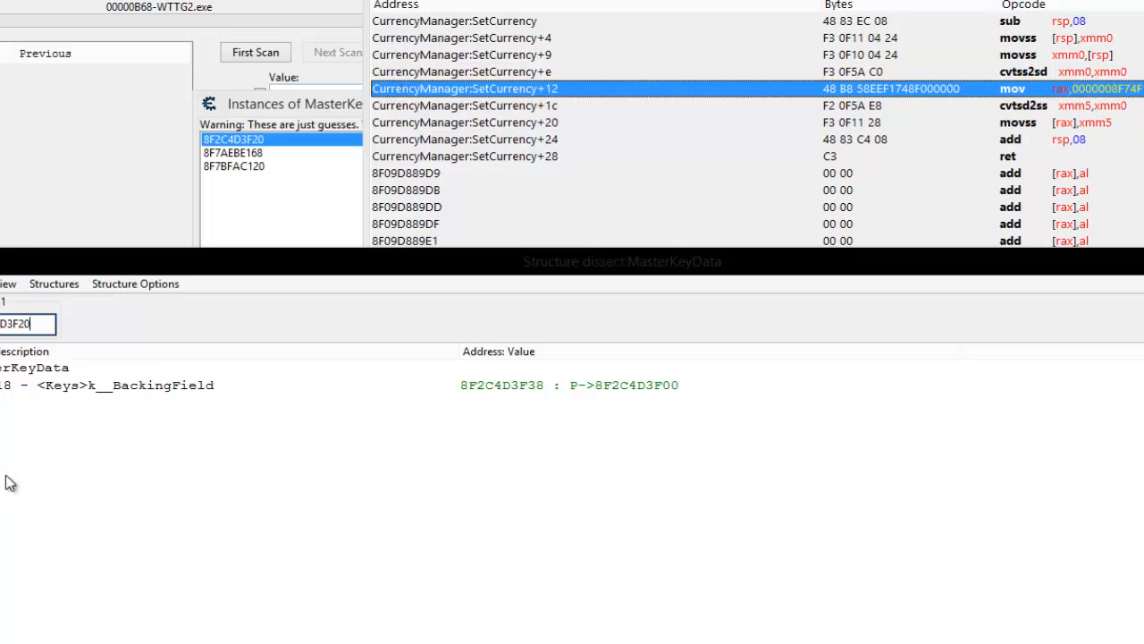
pyautogui.moveTo(350, 267); pyautogui.dragTo(176, 350)
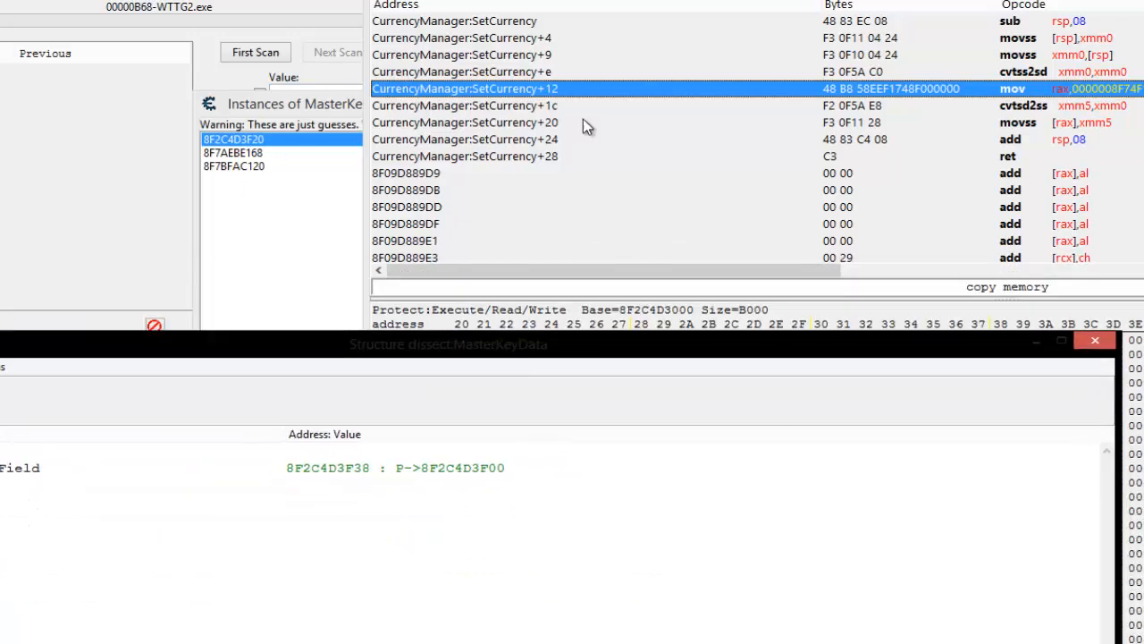
pyautogui.moveTo(764, 0); pyautogui.dragTo(968, 305)
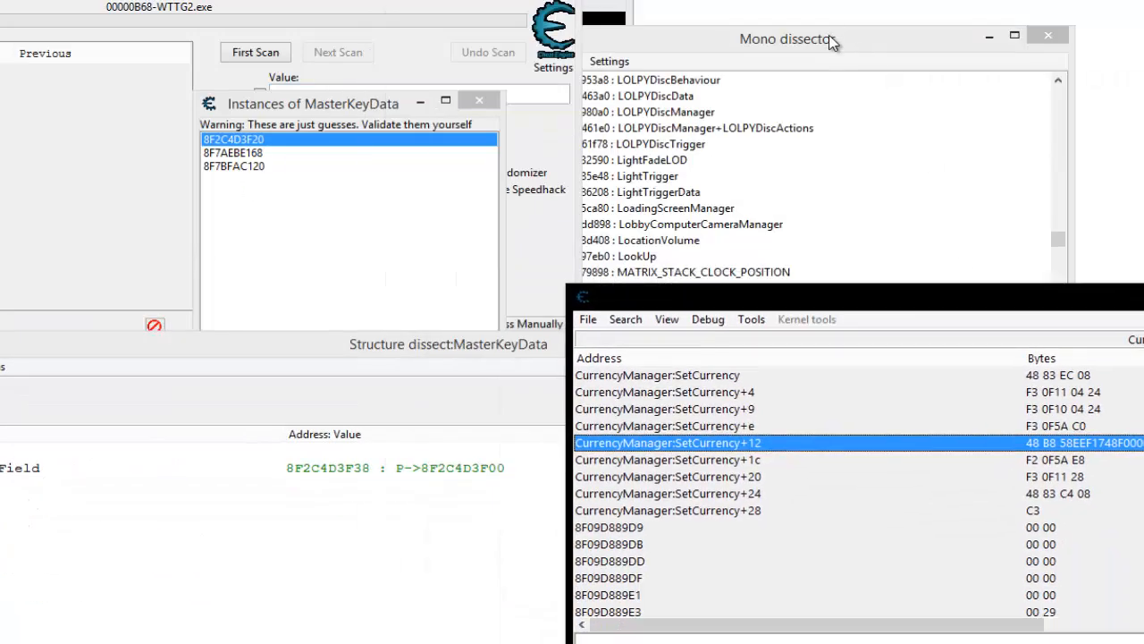
pyautogui.moveTo(831, 42); pyautogui.dragTo(790, 0)
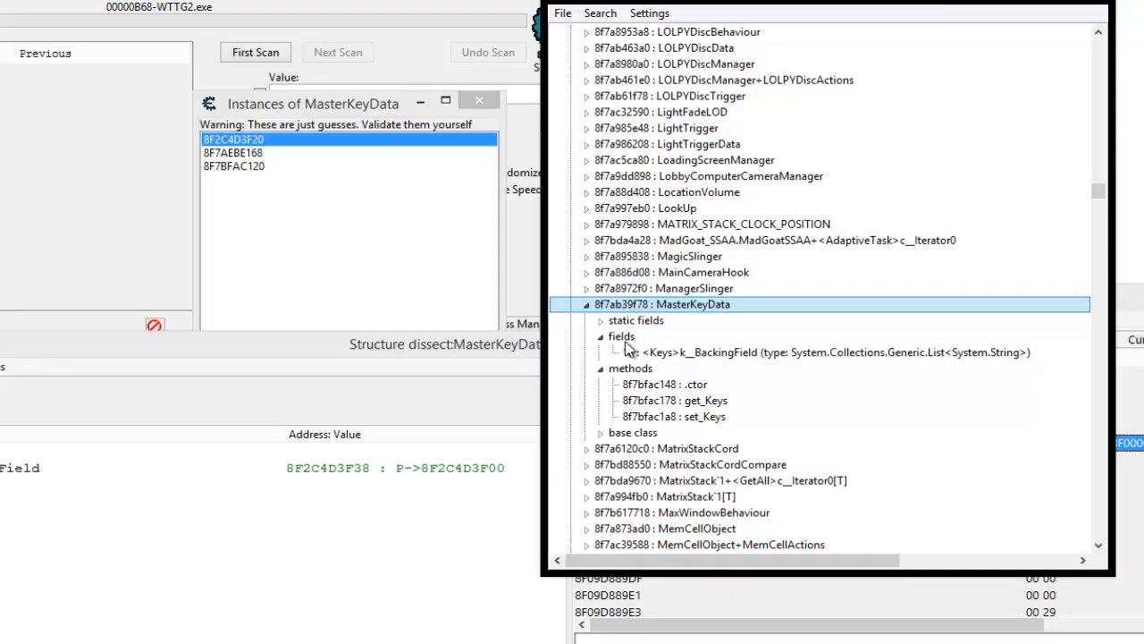
pyautogui.click(626, 351)
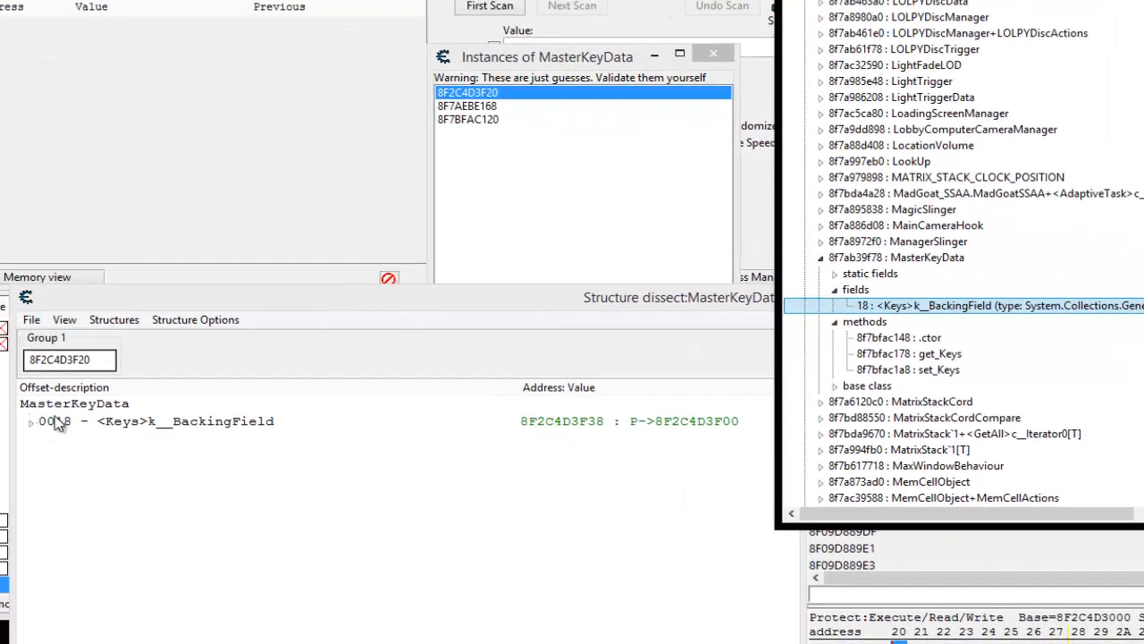
pyautogui.click(671, 428)
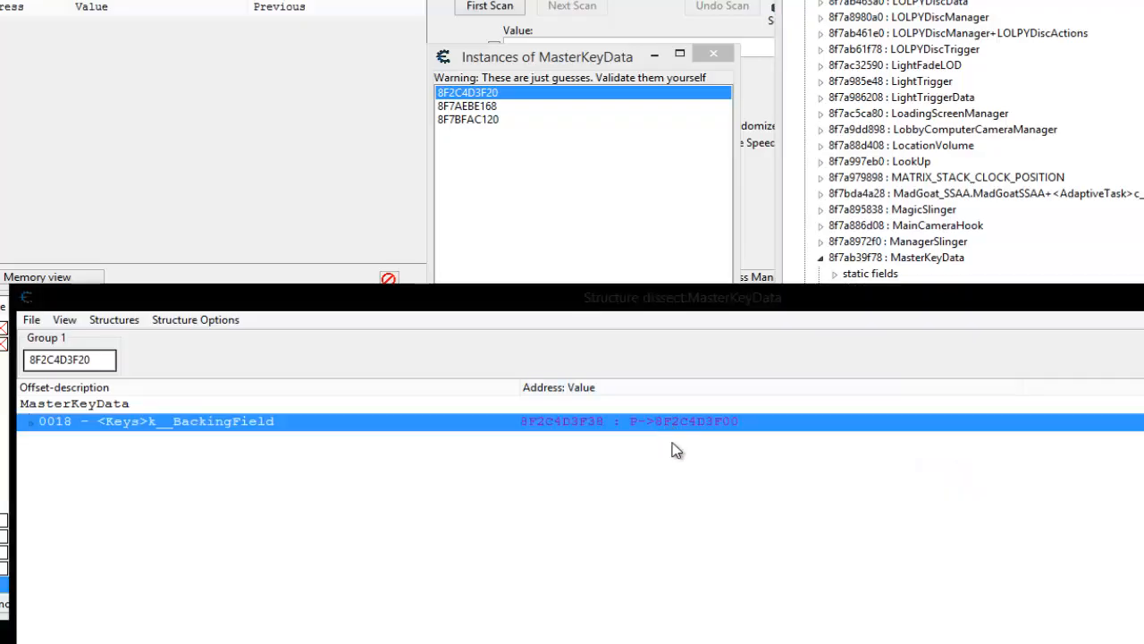
pyautogui.click(701, 403)
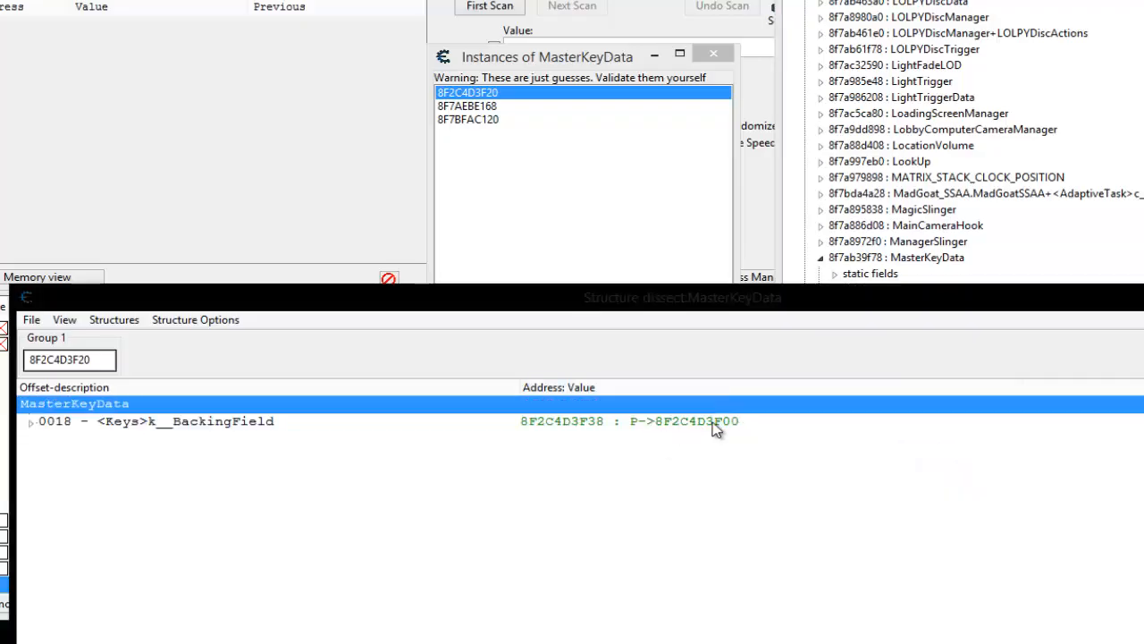
# - Expand <Keys>k__BackingField and its _items list in MasterKeyData, and inspect the Item[1] to Item[3] pointers
pyautogui.click(32, 422)
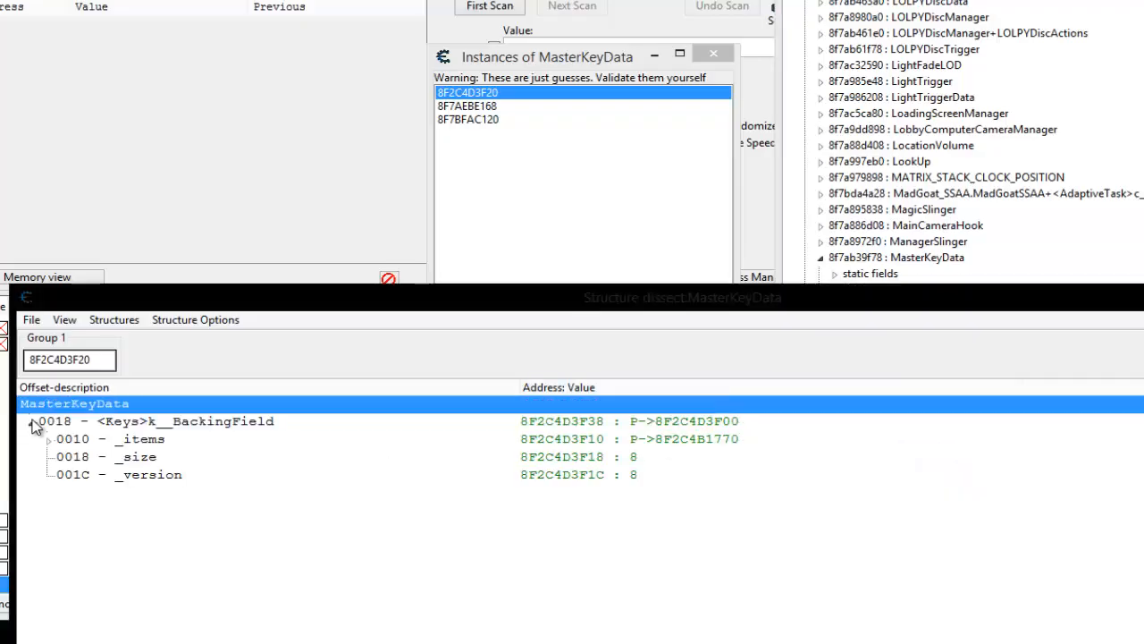
pyautogui.click(212, 423)
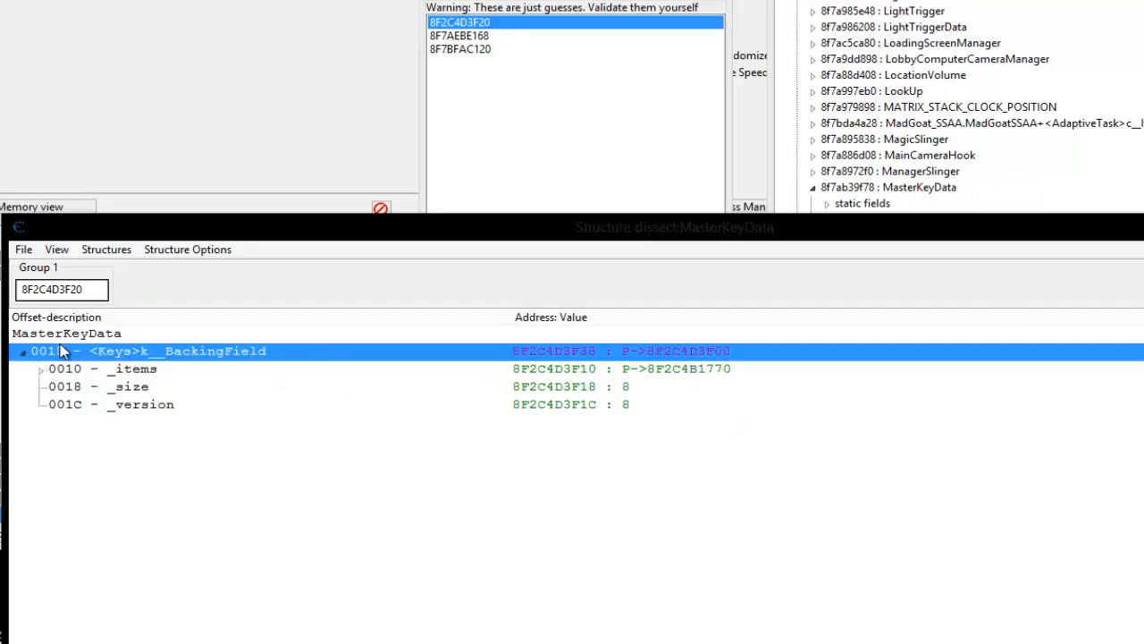
pyautogui.click(42, 371)
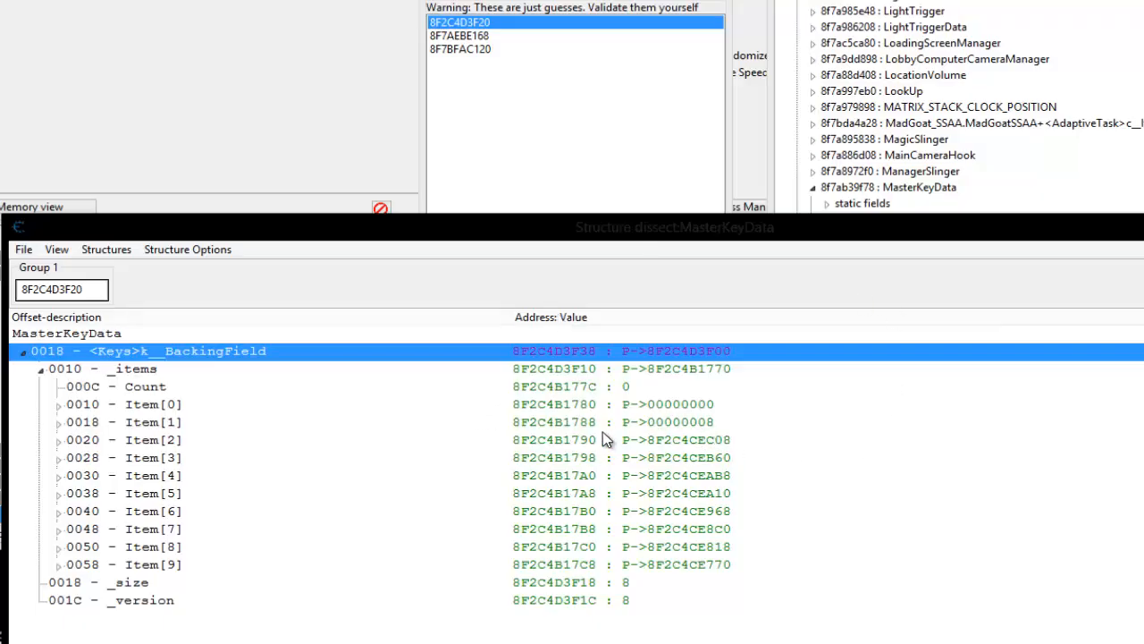
pyautogui.click(711, 424)
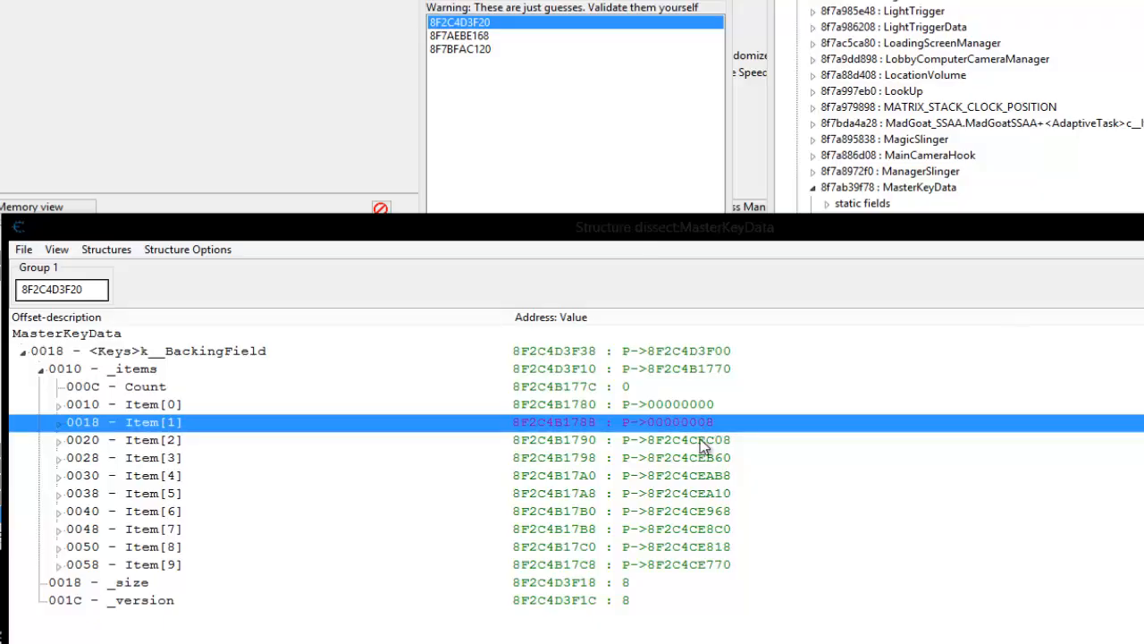
pyautogui.click(705, 443)
pyautogui.click(706, 461)
pyautogui.click(700, 440)
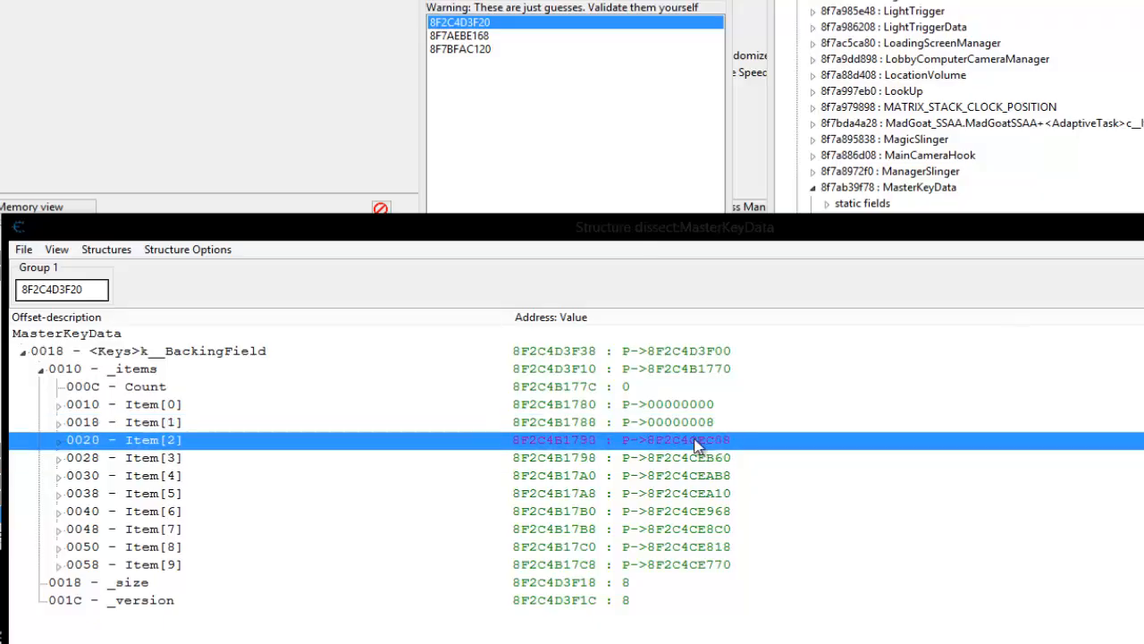
# - Expand Item[2], Item[3] and Item[4] under _items, and add Item[2]'s start_char to the address list
pyautogui.click(59, 442)
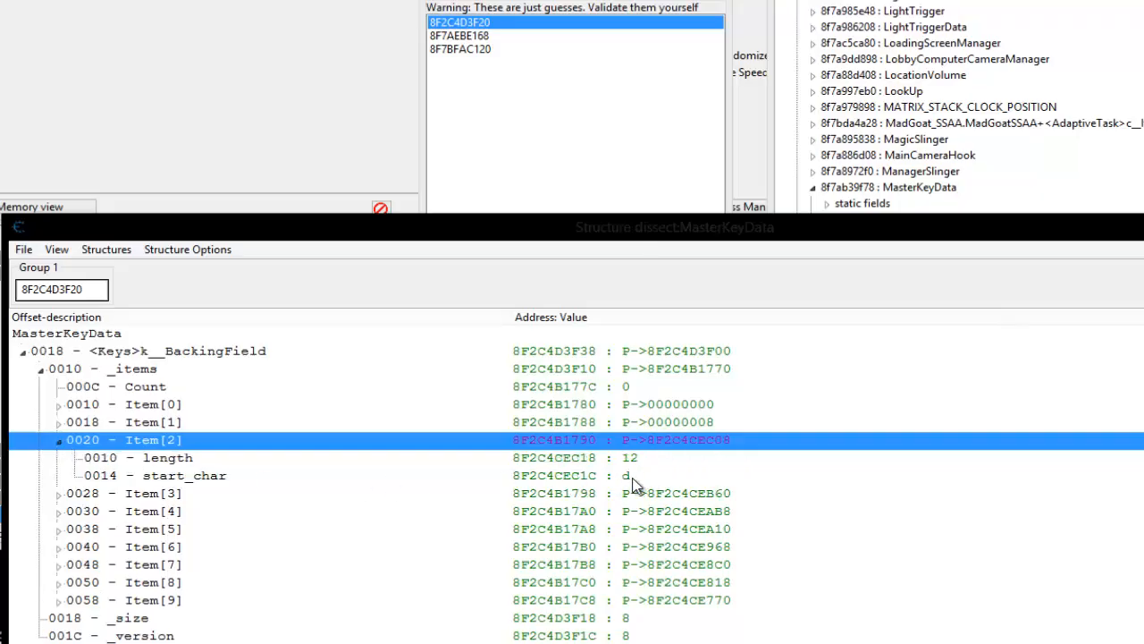
pyautogui.click(58, 495)
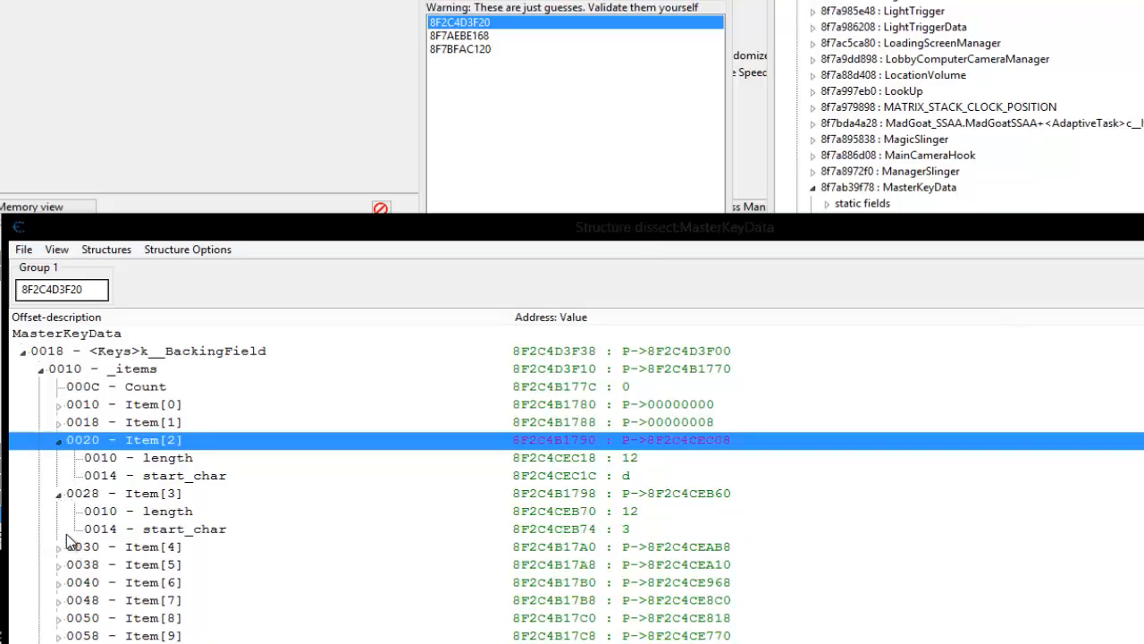
pyautogui.click(58, 546)
pyautogui.moveTo(393, 234); pyautogui.dragTo(545, 64)
pyautogui.click(780, 309)
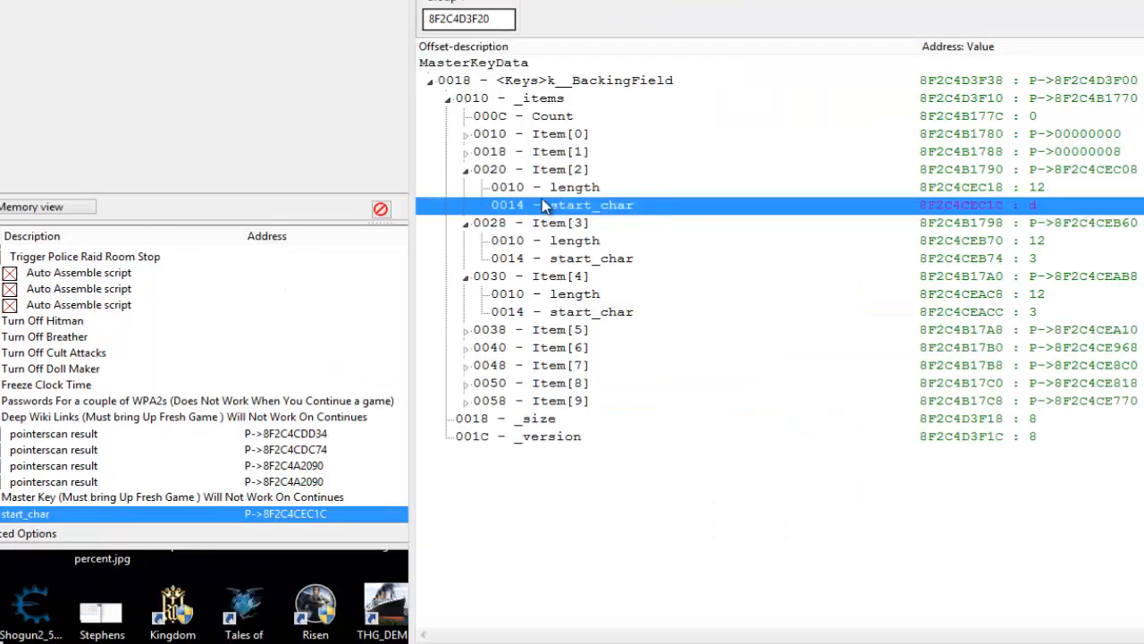
# - Change the type of the start_char element at offset 14 under Item[2] to Unicode String
pyautogui.doubleClick(579, 210)
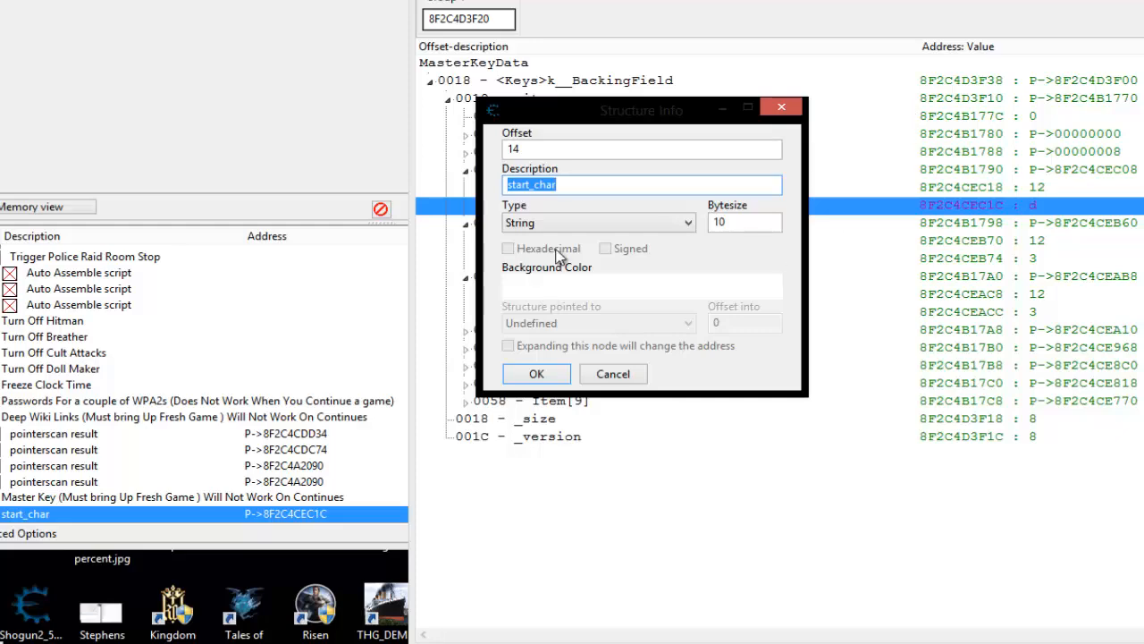
pyautogui.click(588, 222)
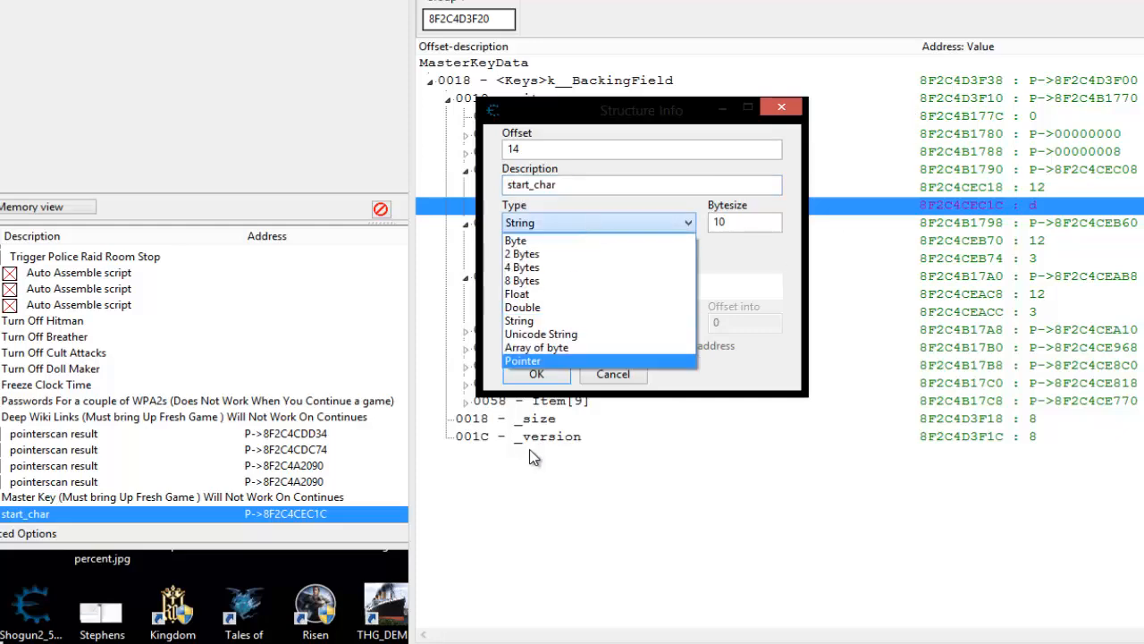
pyautogui.click(558, 337)
pyautogui.click(541, 374)
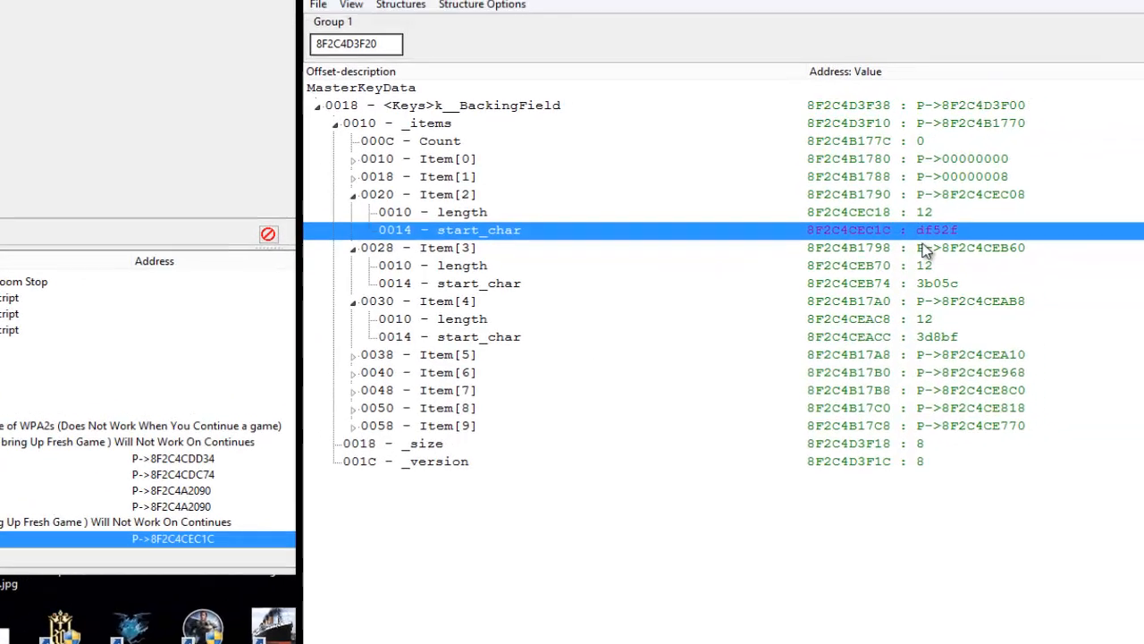
# - Set the start_char element's byte size to 40 and compare the key strings of Item[4] and Item[2]
pyautogui.doubleClick(319, 269)
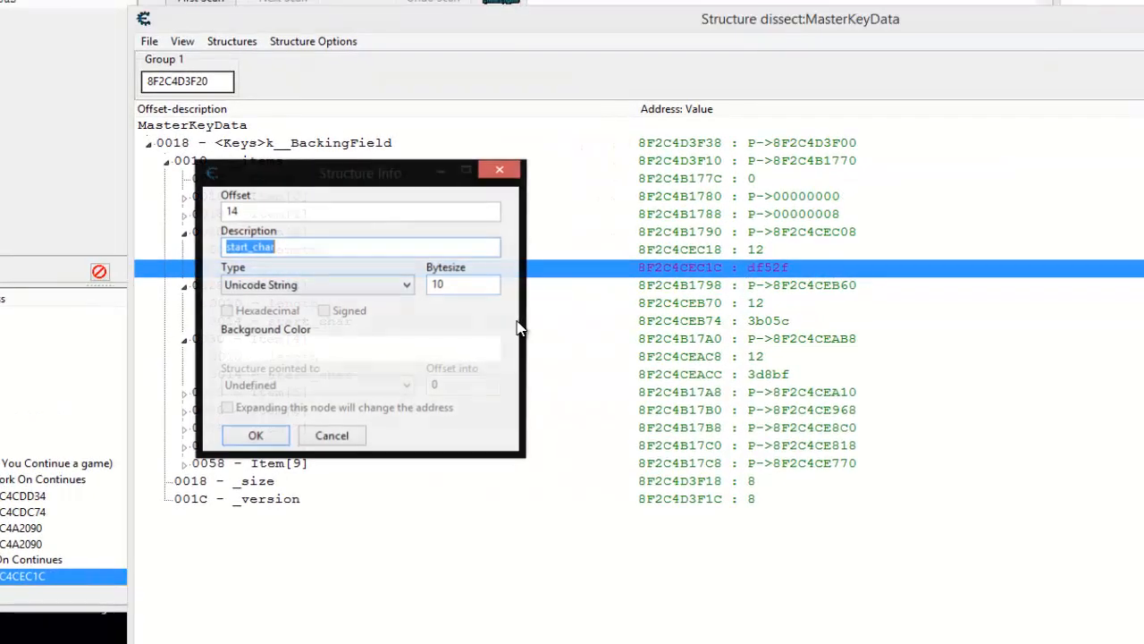
pyautogui.doubleClick(446, 286)
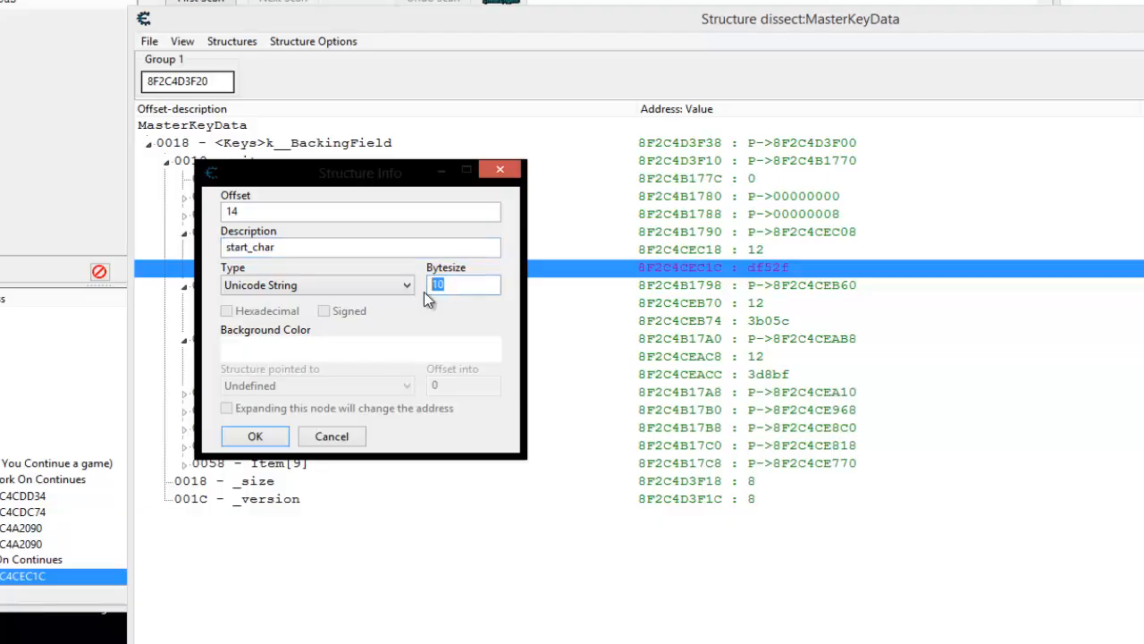
pyautogui.write('40')
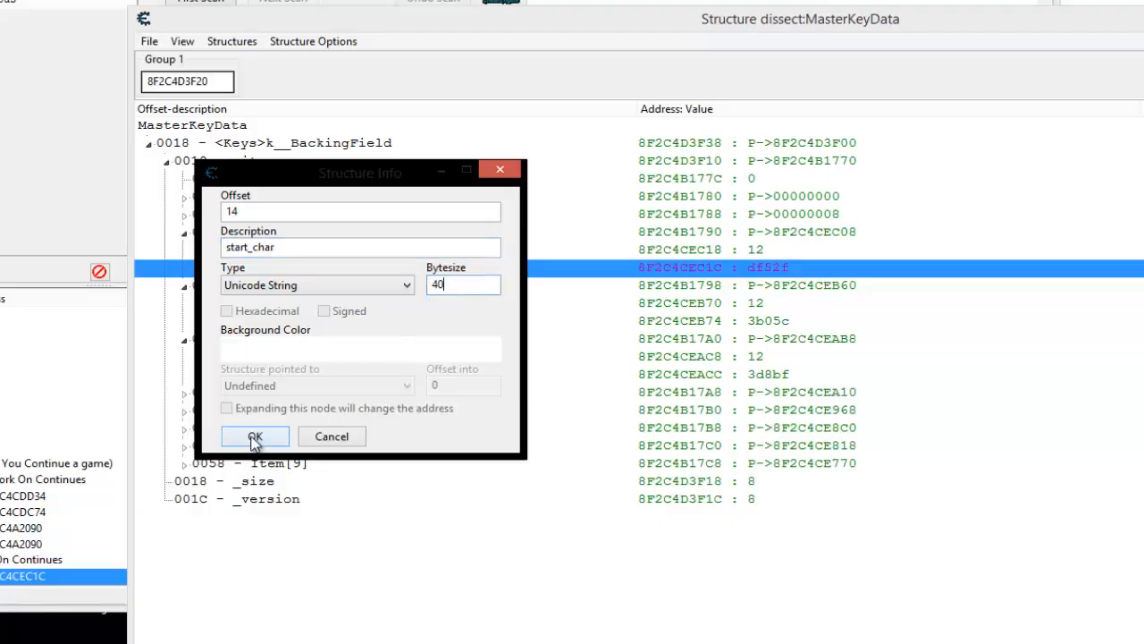
pyautogui.click(255, 436)
pyautogui.click(815, 375)
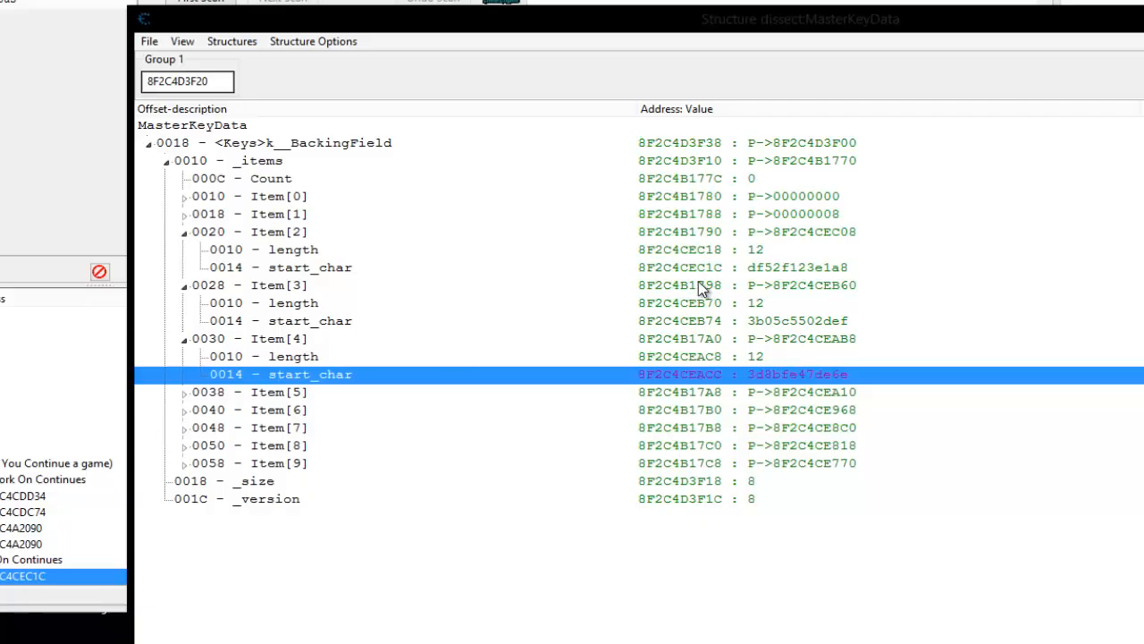
pyautogui.click(823, 256)
pyautogui.click(830, 267)
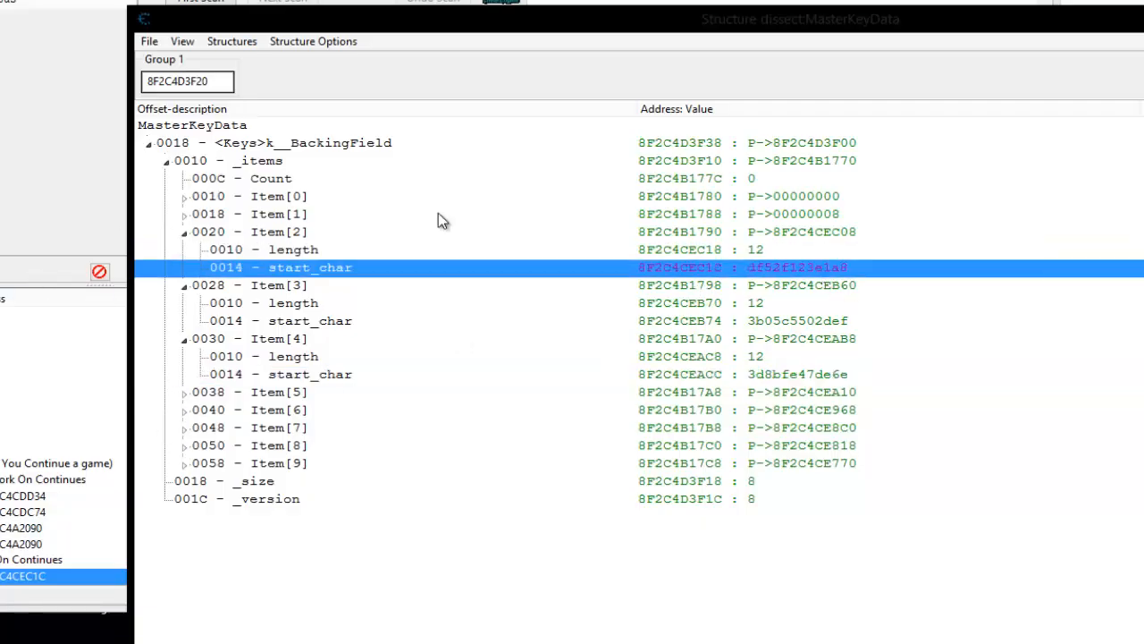
# - Call up a pointer scan for the start_char record, dismiss the scan options and load the saved Master Key 1.PTR results instead
pyautogui.click(18, 242)
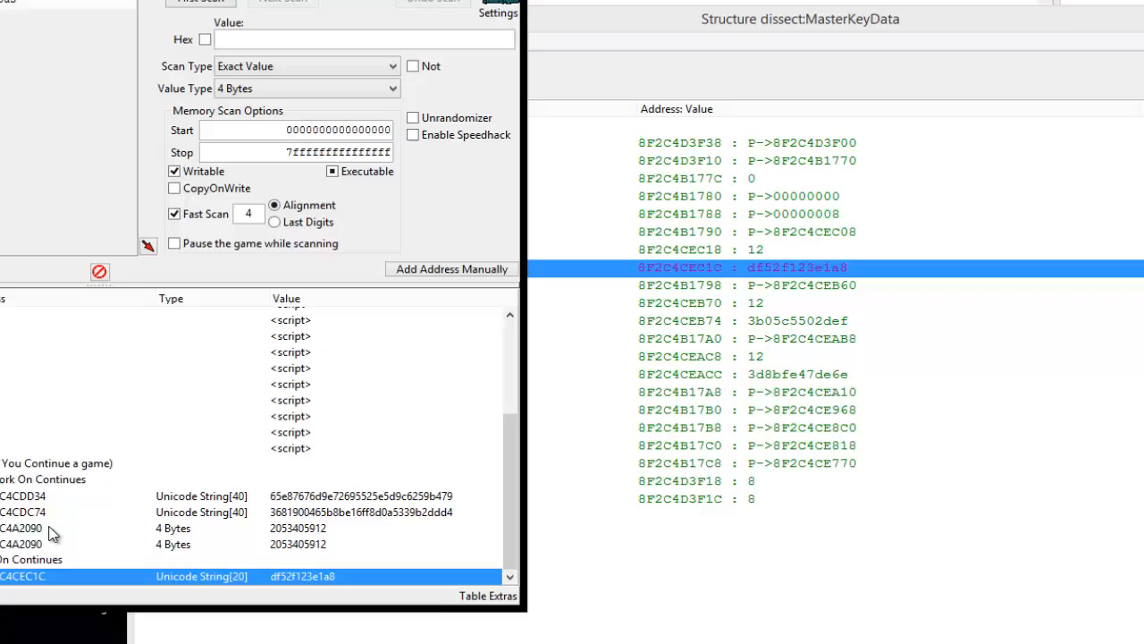
pyautogui.rightClick(25, 575)
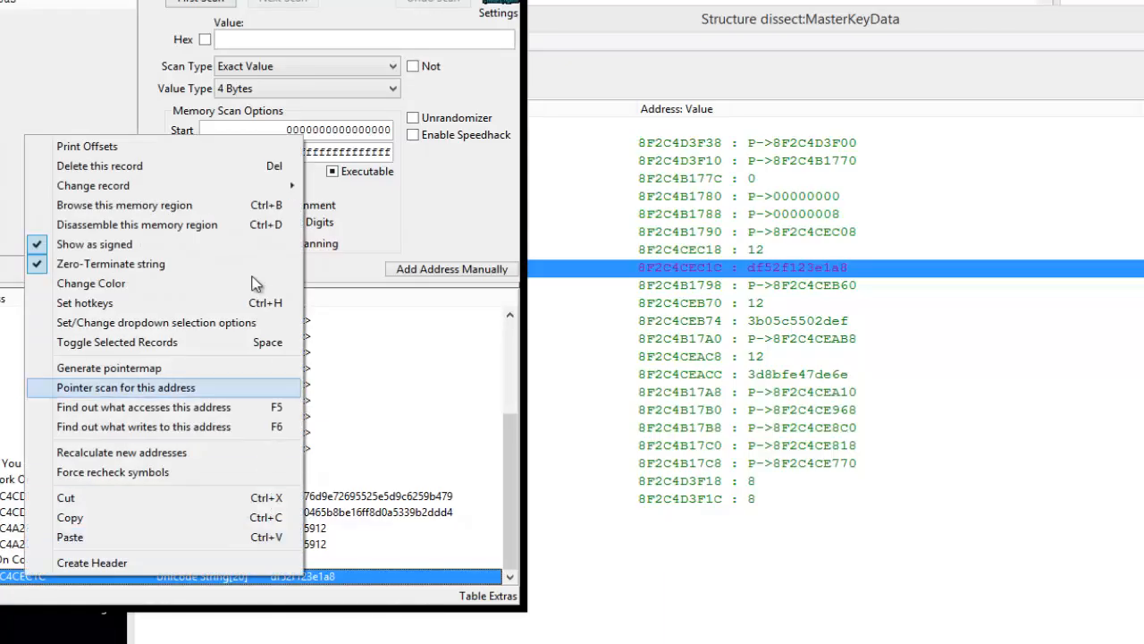
pyautogui.click(161, 389)
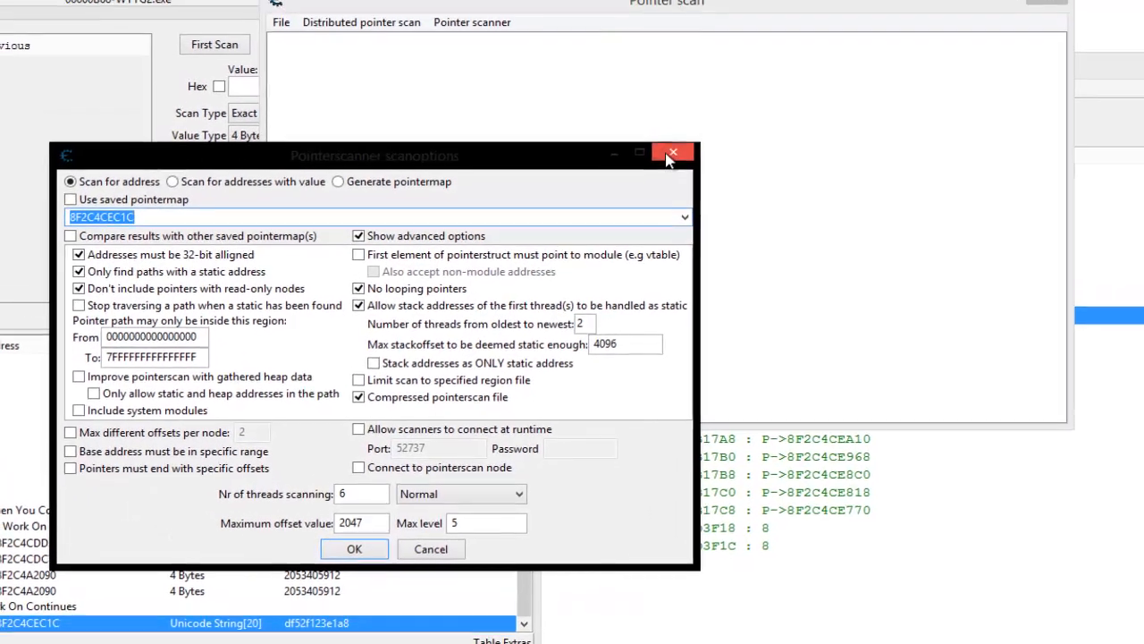
pyautogui.click(662, 113)
pyautogui.click(291, 53)
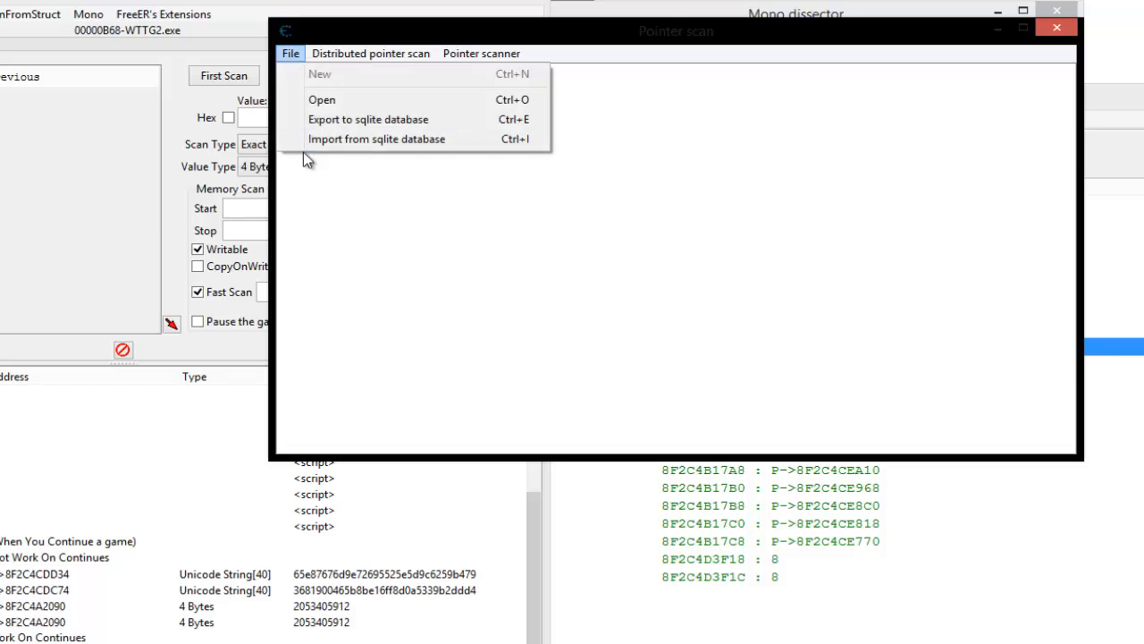
pyautogui.click(336, 103)
pyautogui.click(511, 226)
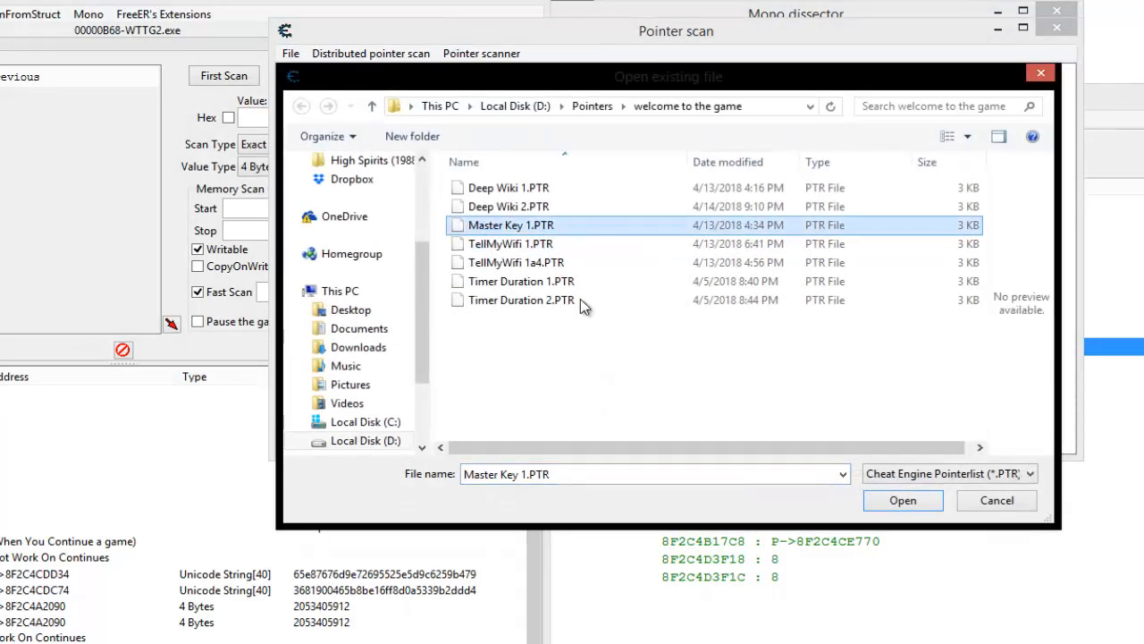
pyautogui.click(903, 499)
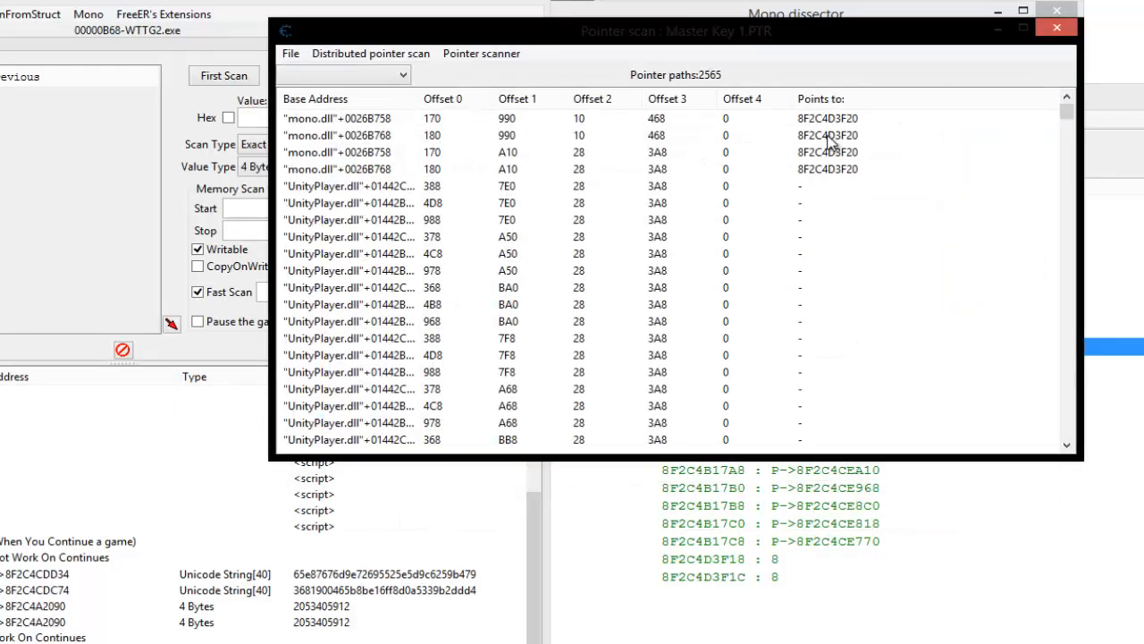
# - Add the four mono.dll pointer paths that point to 8F2C4D3F20 to the address list and close the pointer scan
pyautogui.click(835, 119)
pyautogui.click(833, 136)
pyautogui.click(831, 152)
pyautogui.click(831, 168)
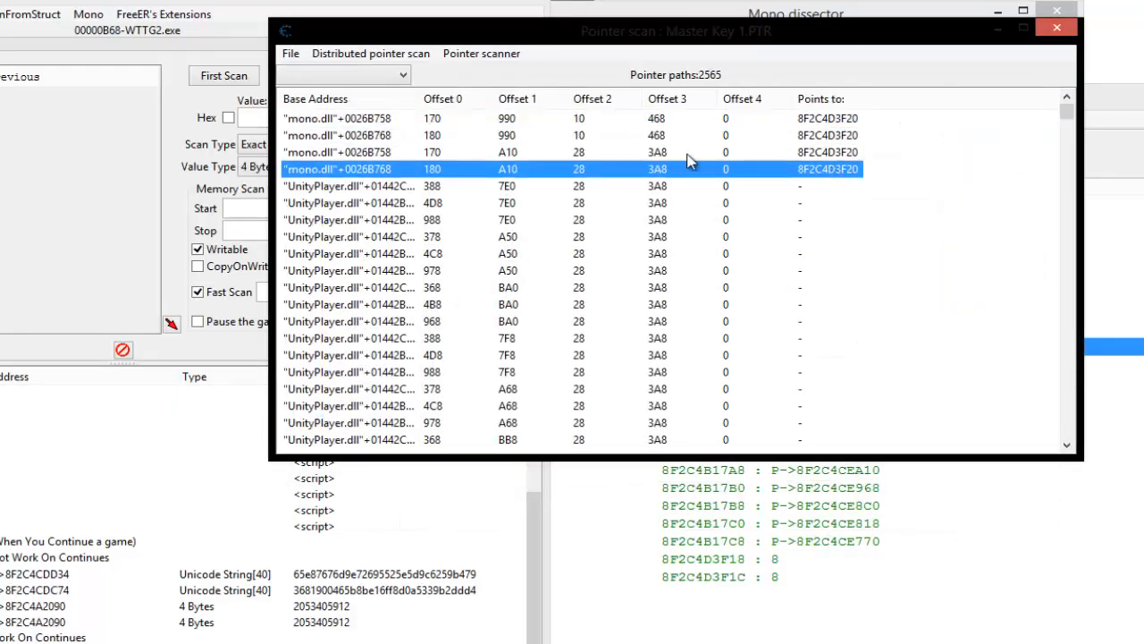
pyautogui.click(339, 117)
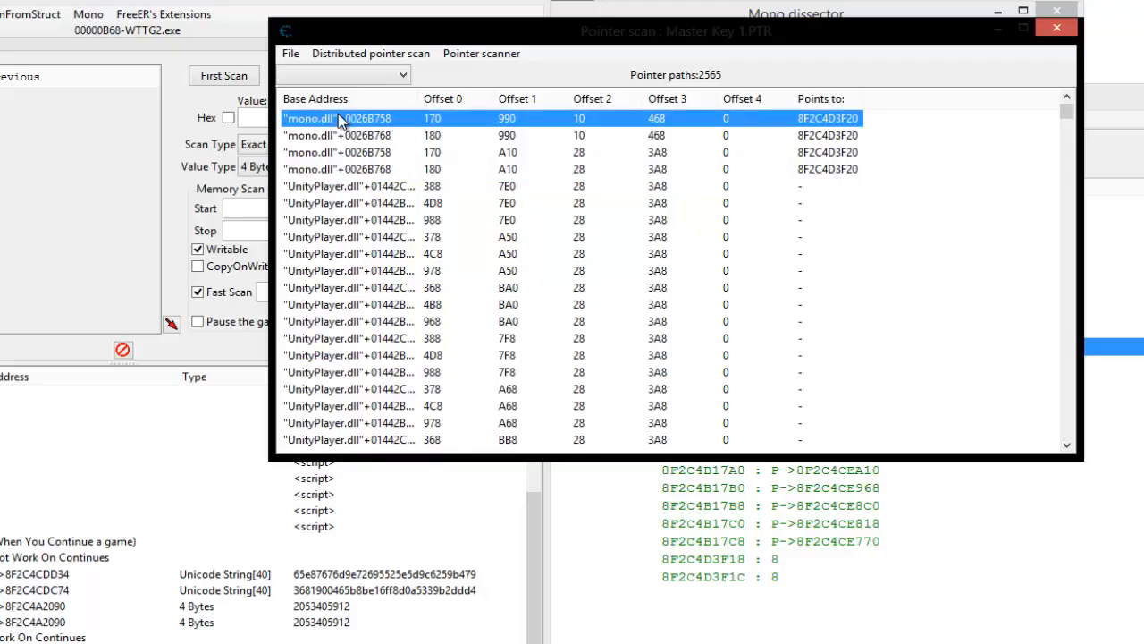
pyautogui.click(336, 135)
pyautogui.click(327, 155)
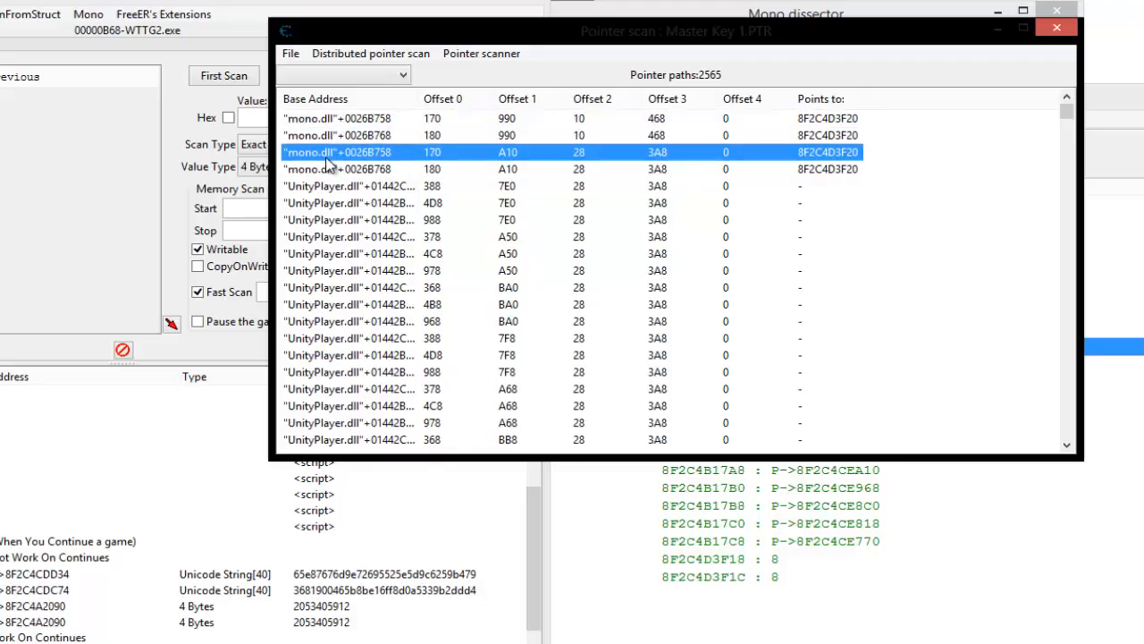
pyautogui.click(326, 170)
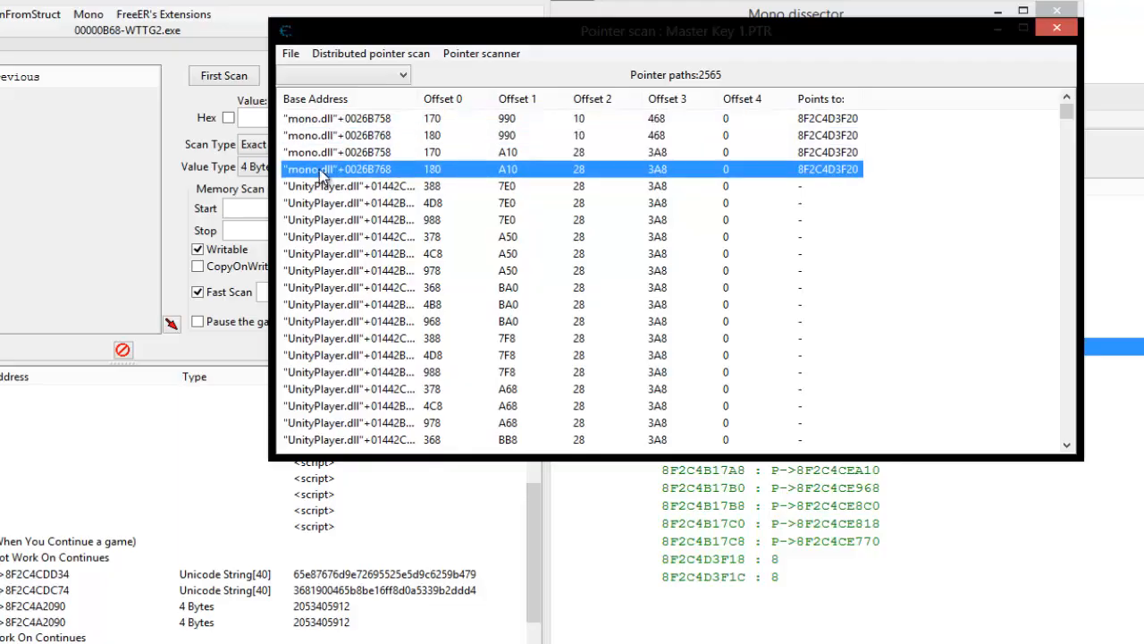
pyautogui.click(1057, 28)
# - Delete the last three duplicate 8F2C4D3F20 pointerscan results and move the remaining one into the Master Key group
pyautogui.scroll(-1, 97, 623)
pyautogui.scroll(-1, 94, 619)
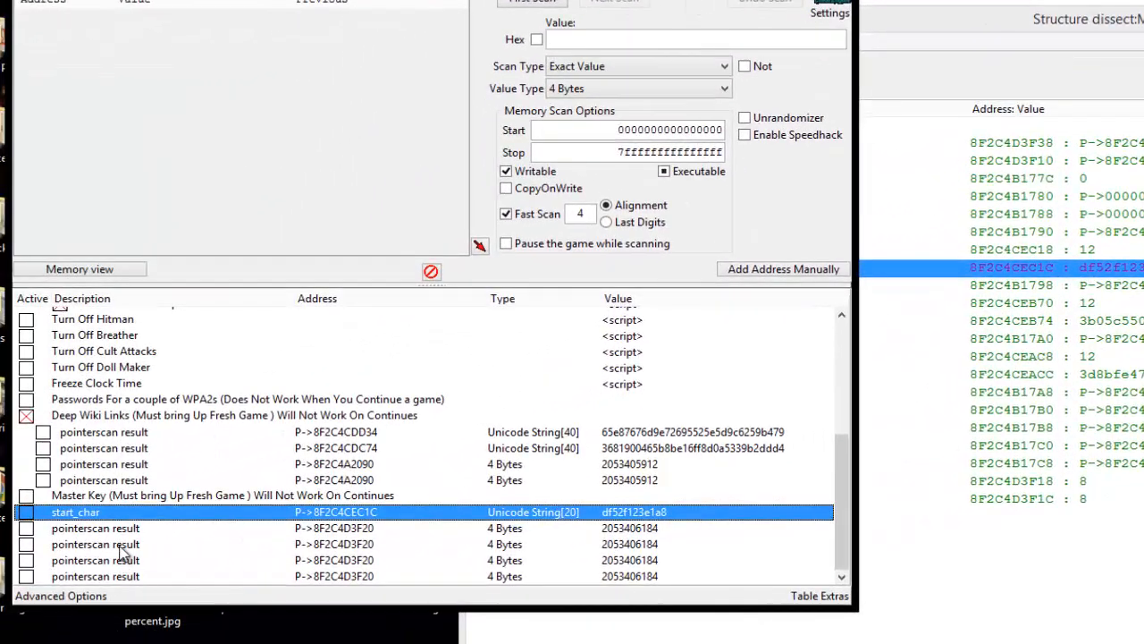
pyautogui.click(119, 545)
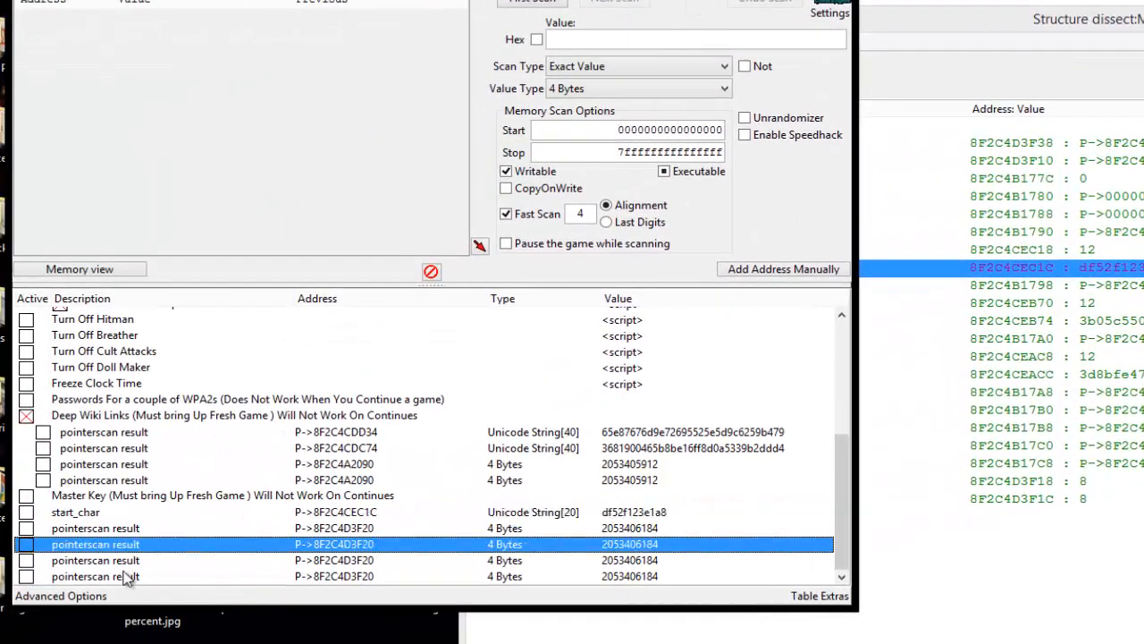
pyautogui.keyDown('shift'); pyautogui.click(122, 575); pyautogui.keyUp('shift')
pyautogui.rightClick(122, 578)
pyautogui.click(197, 170)
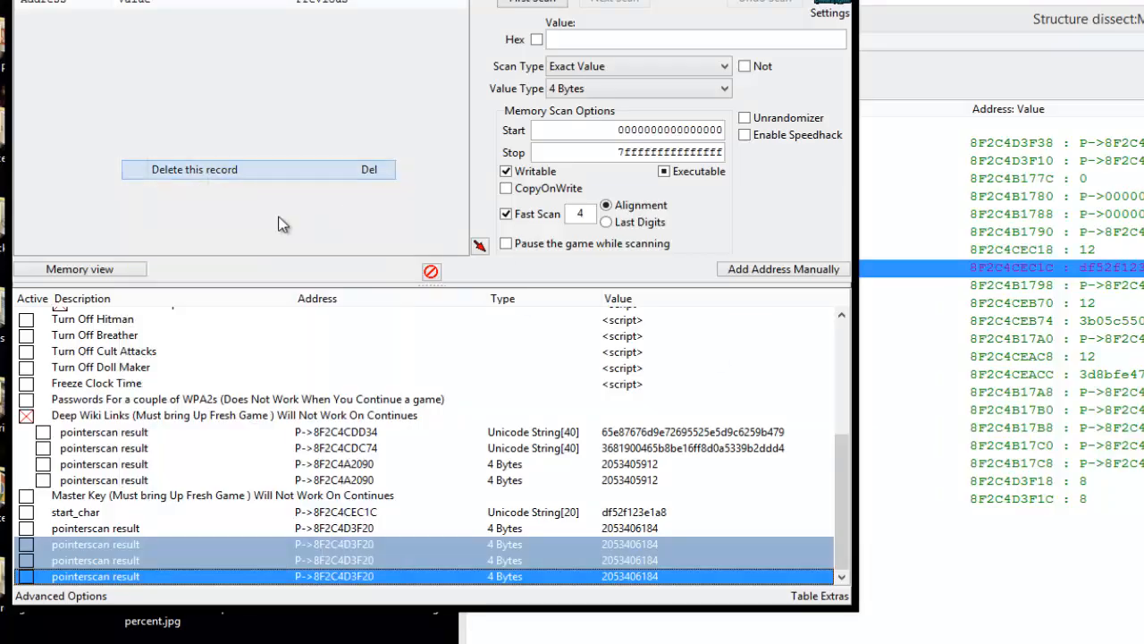
pyautogui.click(759, 295)
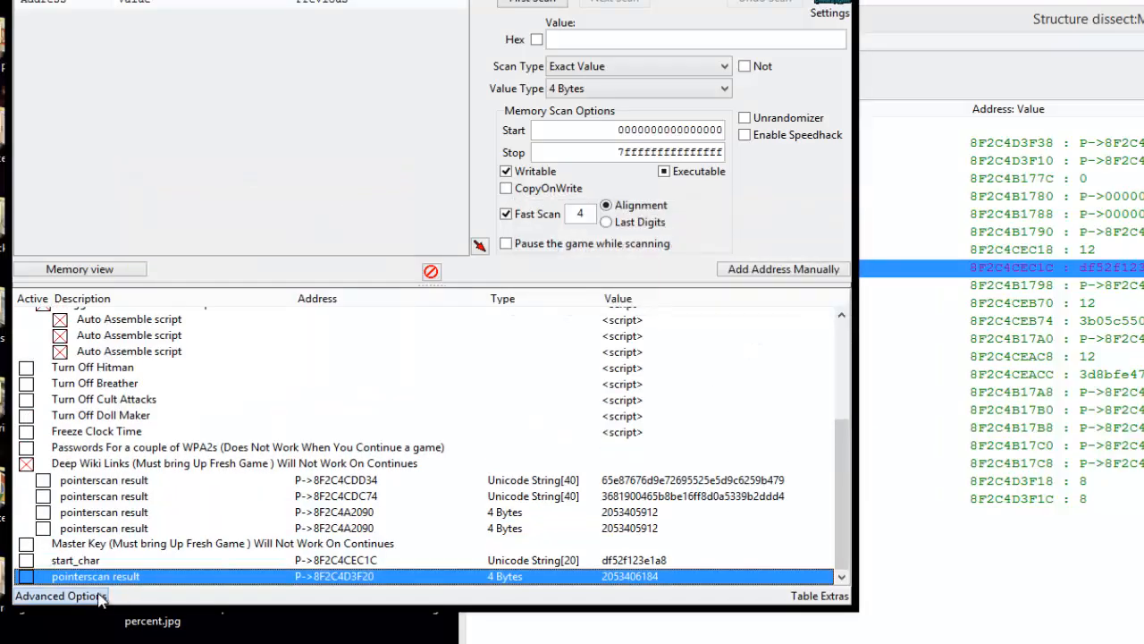
pyautogui.moveTo(125, 552); pyautogui.dragTo(127, 544)
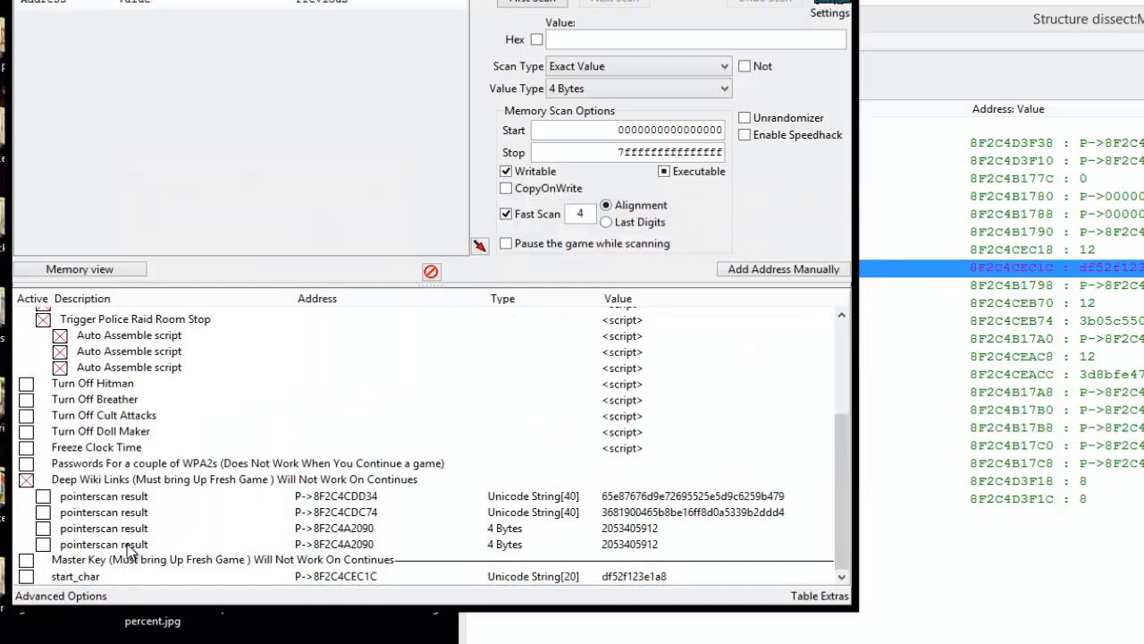
# - Delete the start_char record from the address list and activate the Master Key group to show its pointer
pyautogui.click(340, 581)
pyautogui.rightClick(340, 581)
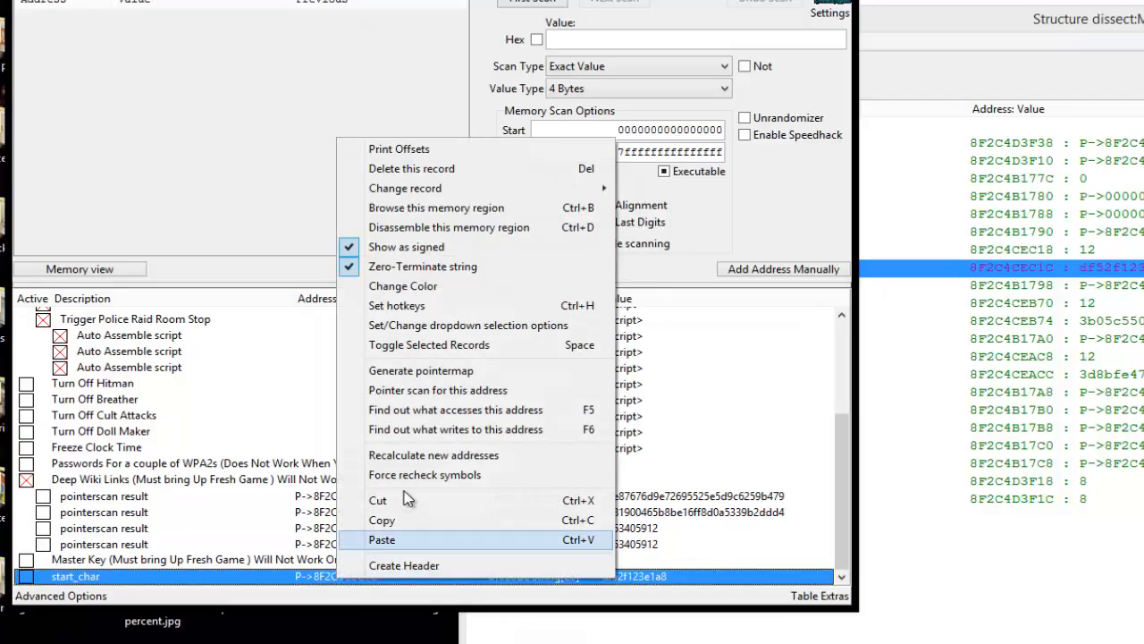
pyautogui.click(456, 169)
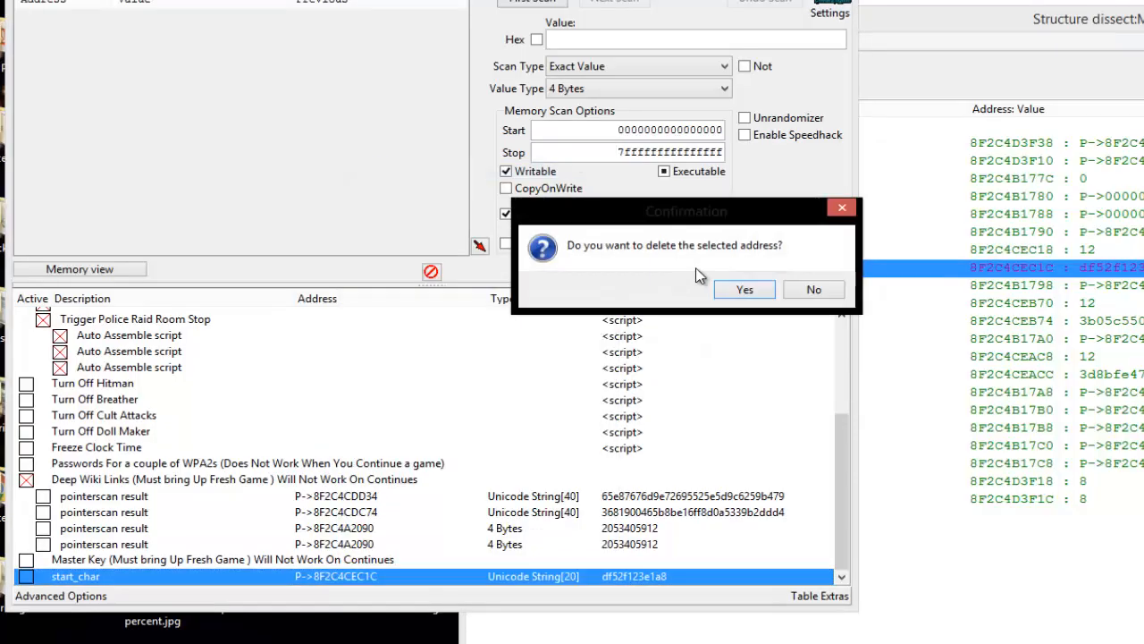
pyautogui.click(747, 292)
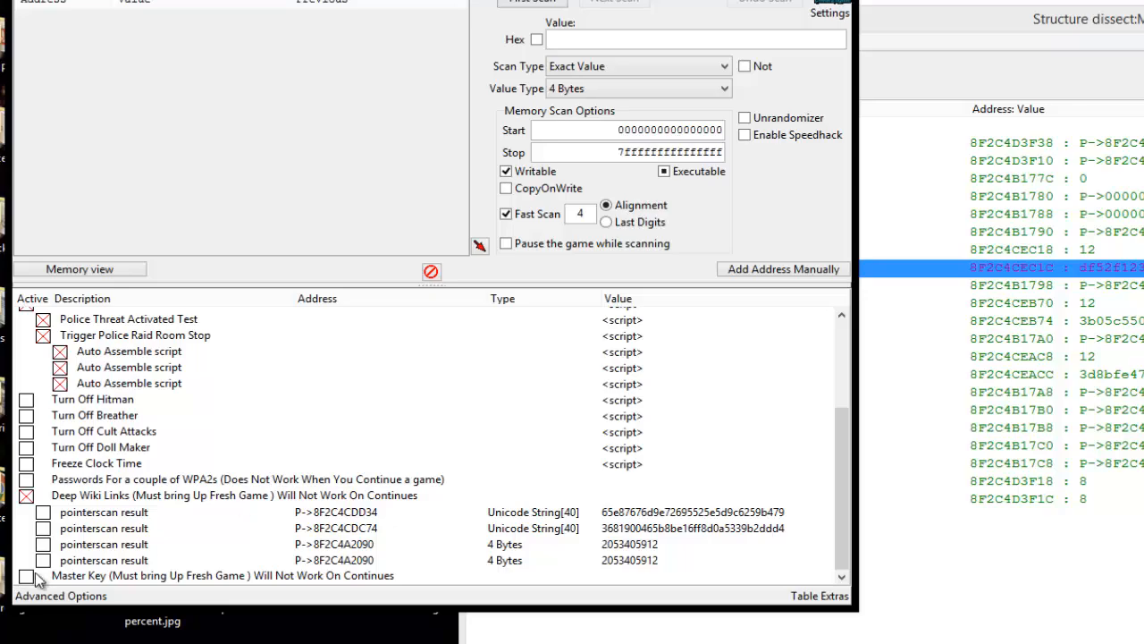
pyautogui.click(27, 578)
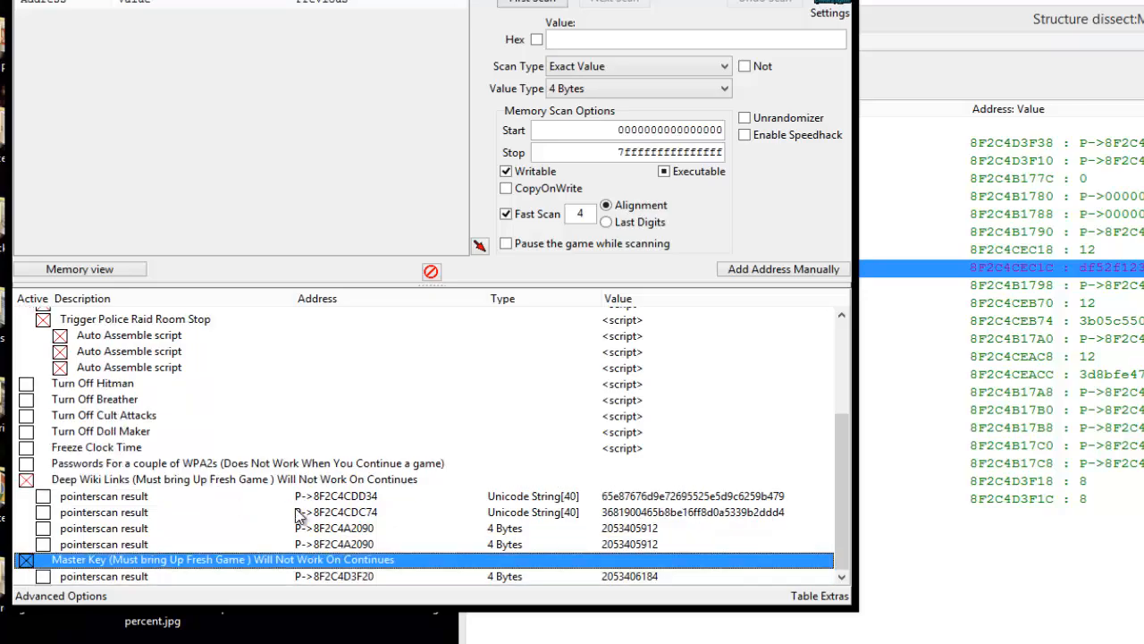
pyautogui.click(351, 576)
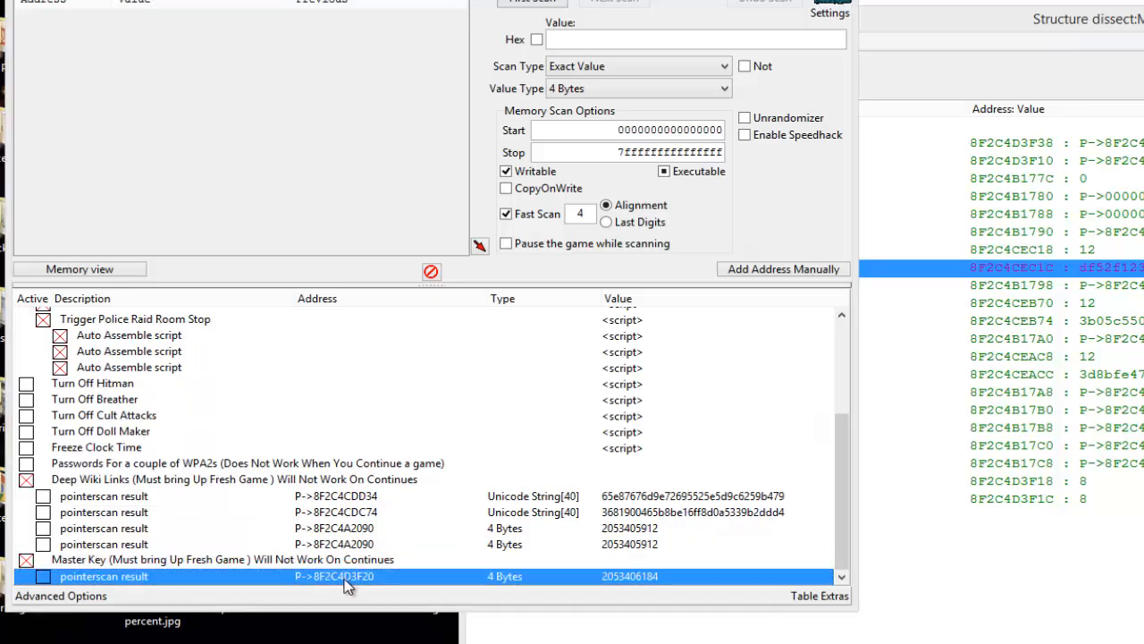
pyautogui.doubleClick(353, 578)
pyautogui.click(685, 294)
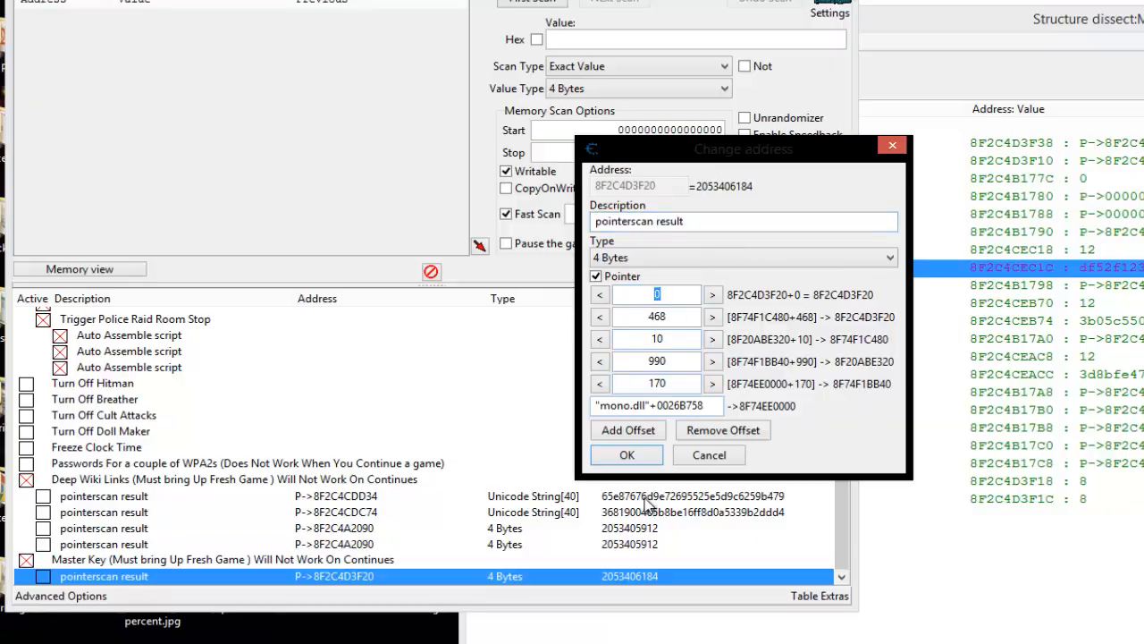
pyautogui.click(709, 455)
# - Bring the MasterKeyData structure into view and collapse its Item[4], Item[3] and Item[2] nodes
pyautogui.moveTo(1007, 23); pyautogui.dragTo(1052, 0)
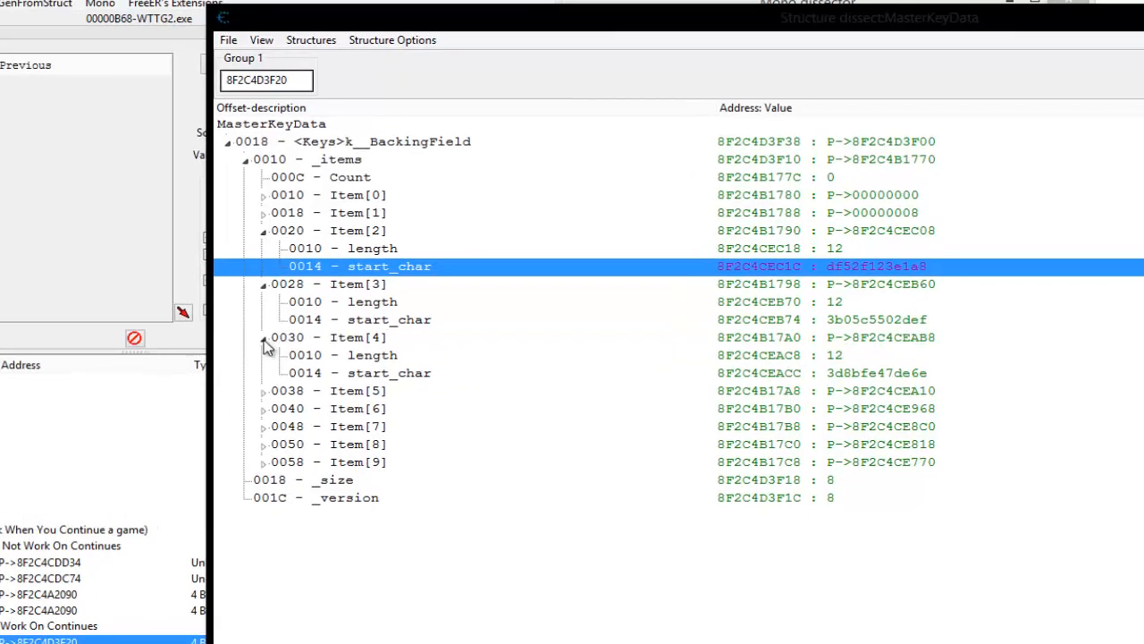
pyautogui.click(302, 329)
pyautogui.click(302, 275)
pyautogui.click(262, 236)
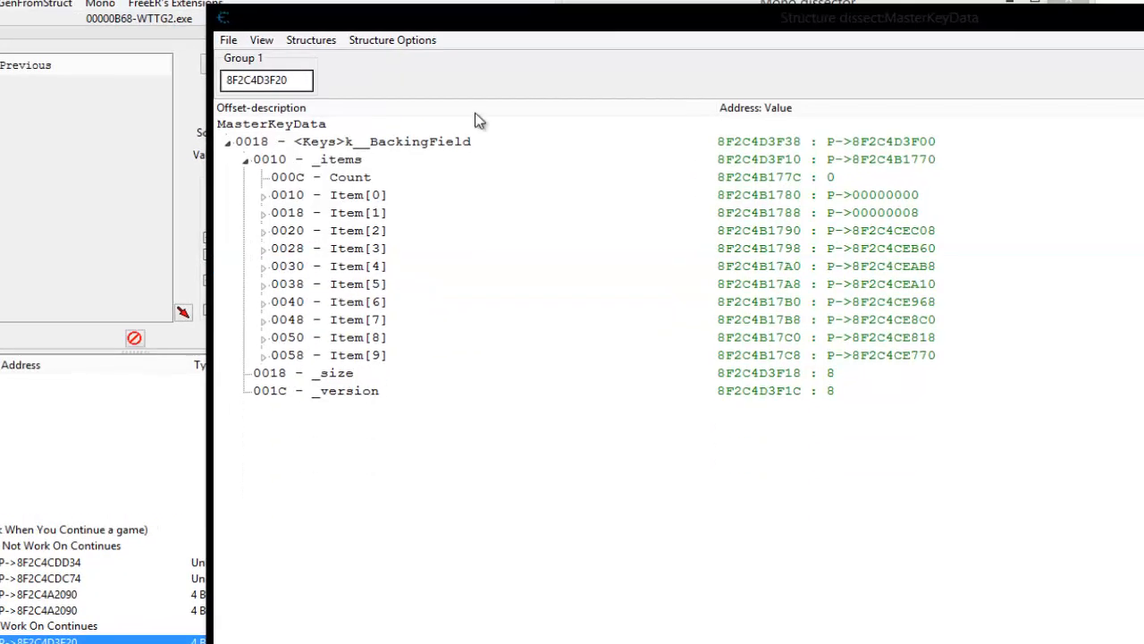
# - Check the <Keys>k__BackingField offset in the MasterKeyData structure and note it in Notepad as "add 18" under the separator
pyautogui.hotkey('alt', 'Tab')
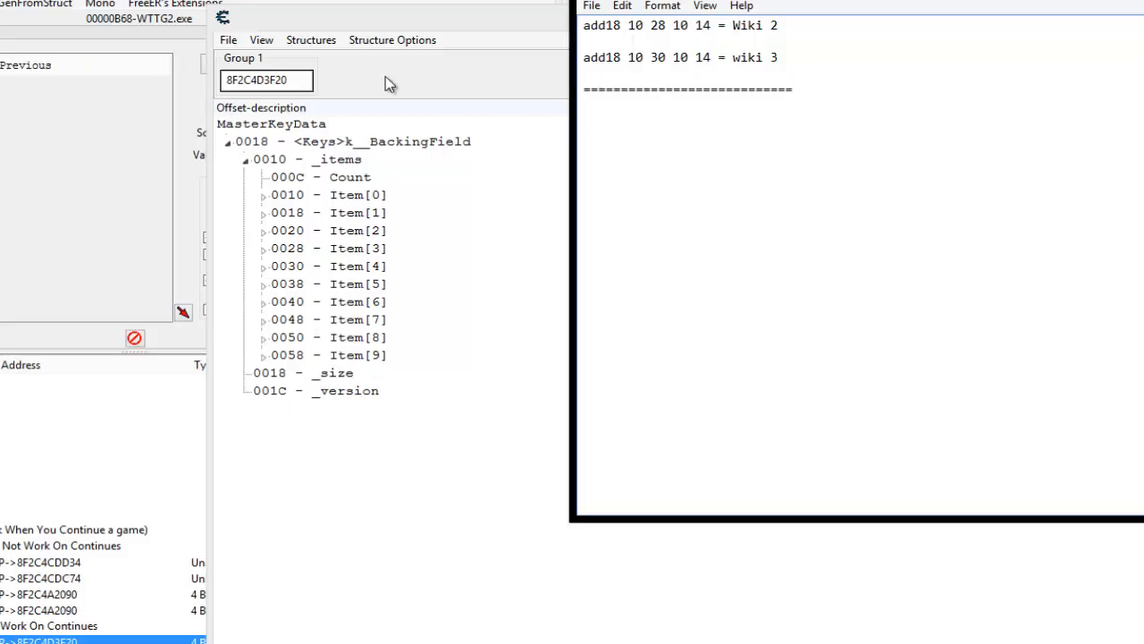
pyautogui.hotkey('alt', 'Tab')
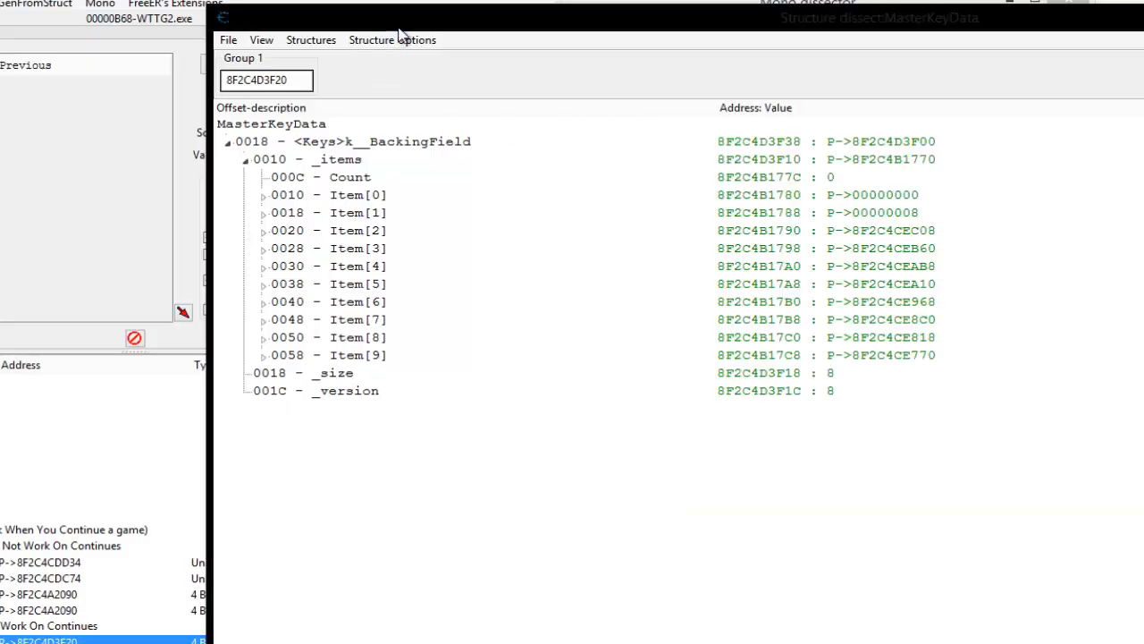
pyautogui.doubleClick(248, 80)
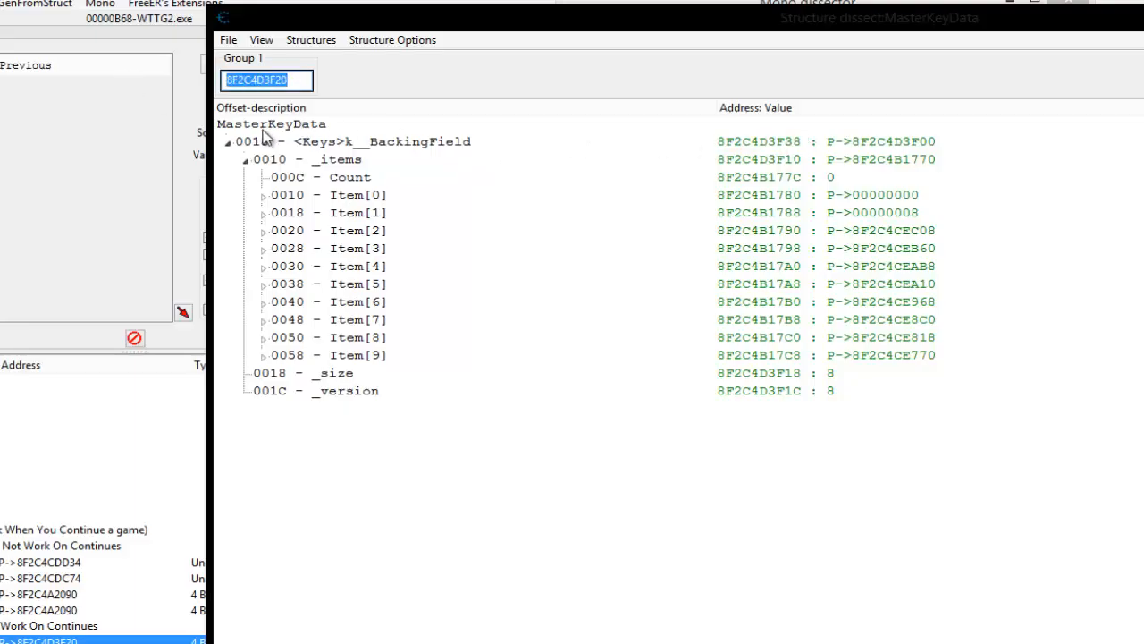
pyautogui.click(775, 140)
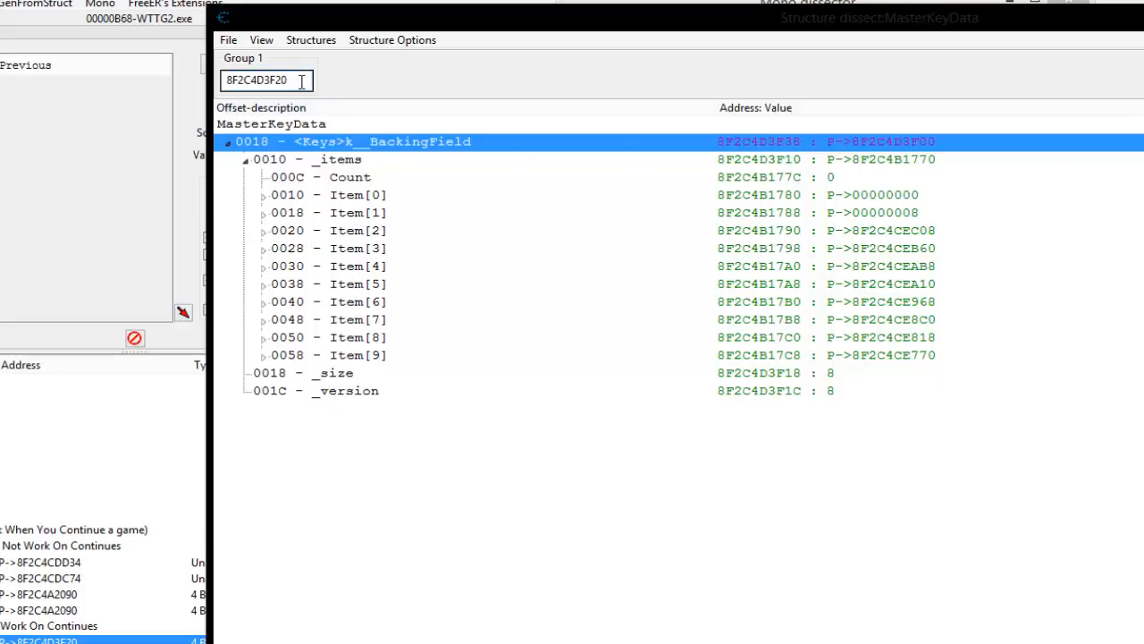
pyautogui.doubleClick(301, 81)
pyautogui.click(776, 142)
pyautogui.hotkey('alt', 'Tab')
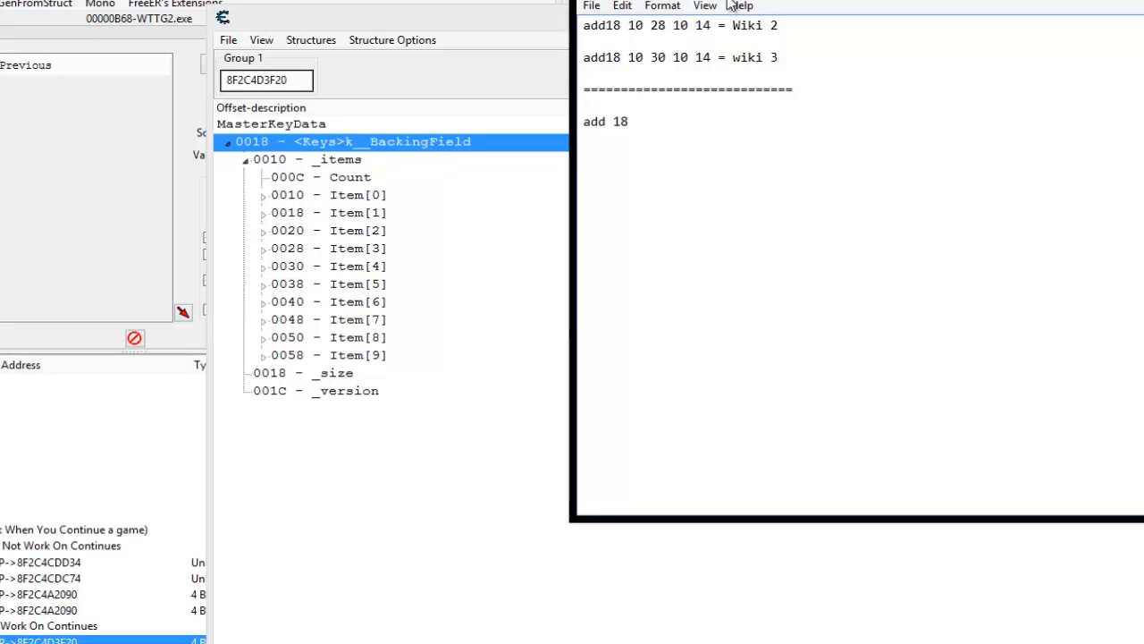
pyautogui.moveTo(735, 0); pyautogui.dragTo(522, 519)
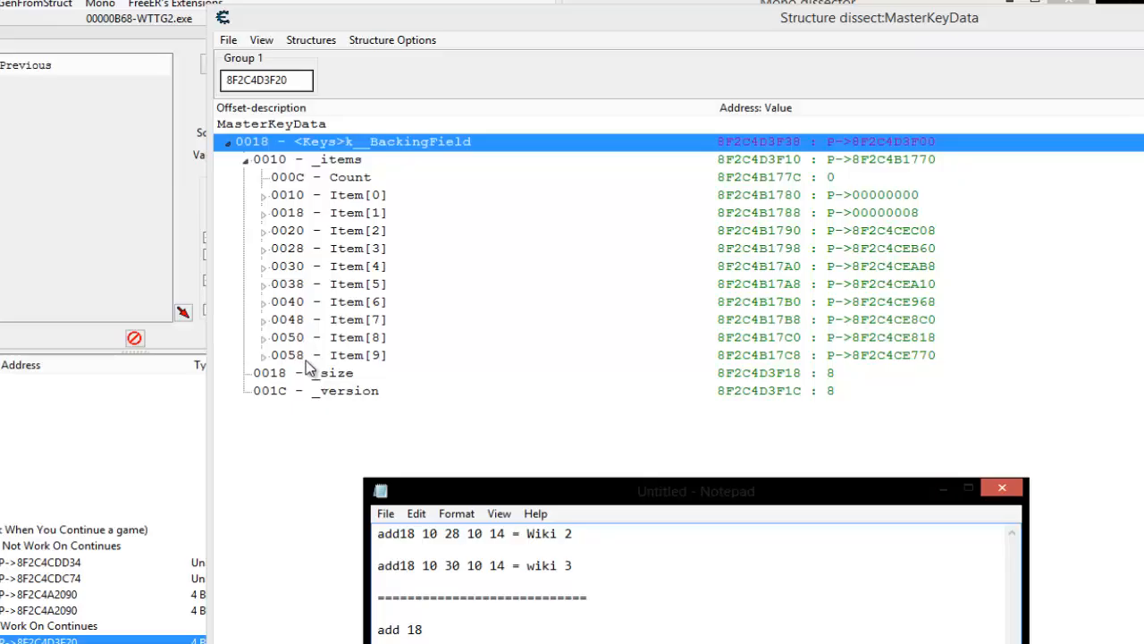
pyautogui.moveTo(550, 478); pyautogui.dragTo(624, 397)
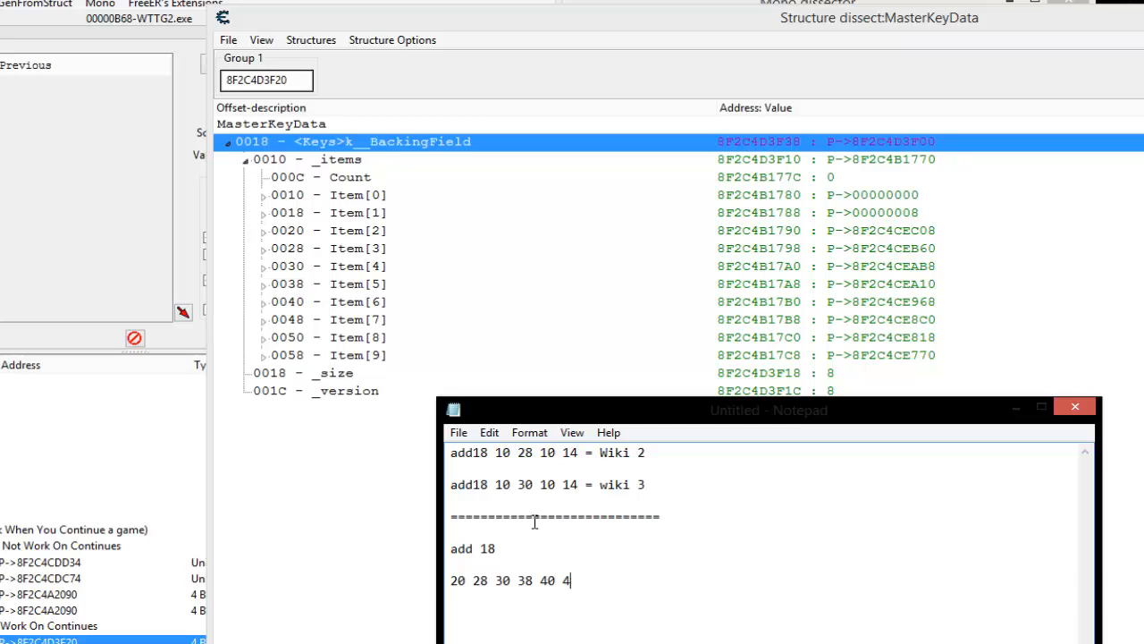
pyautogui.write('8 50 58')
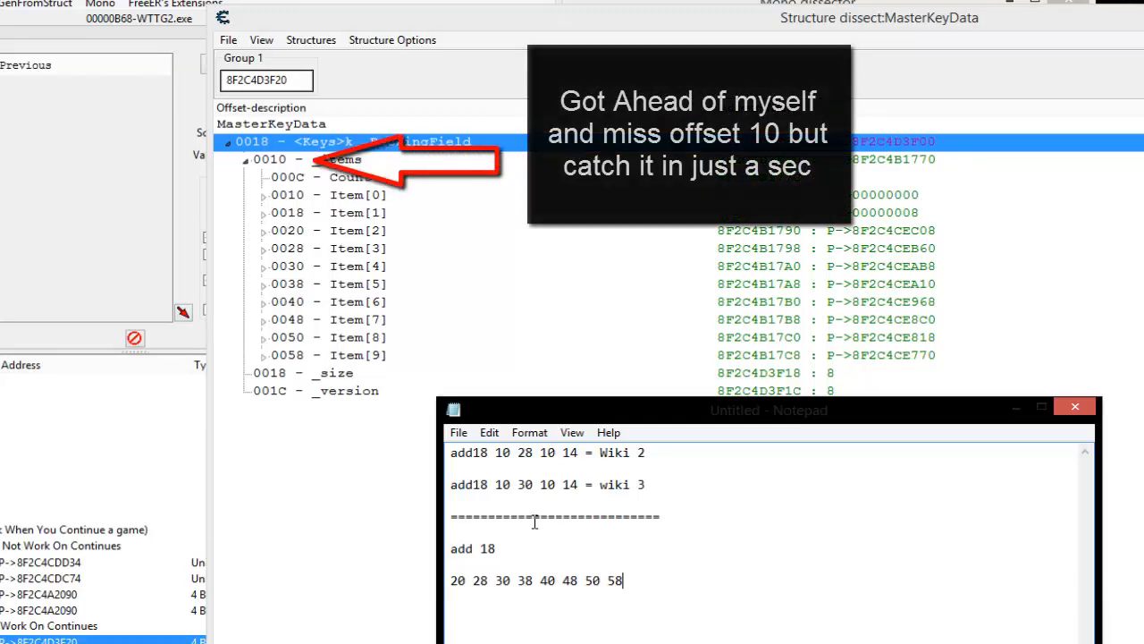
pyautogui.doubleClick(460, 581)
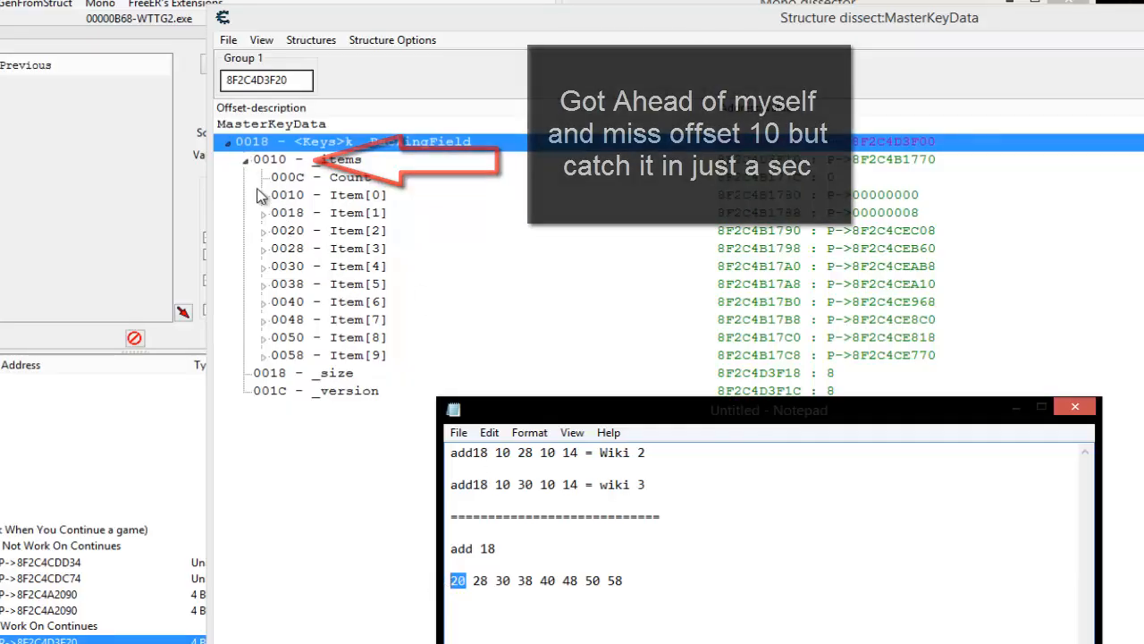
pyautogui.click(515, 549)
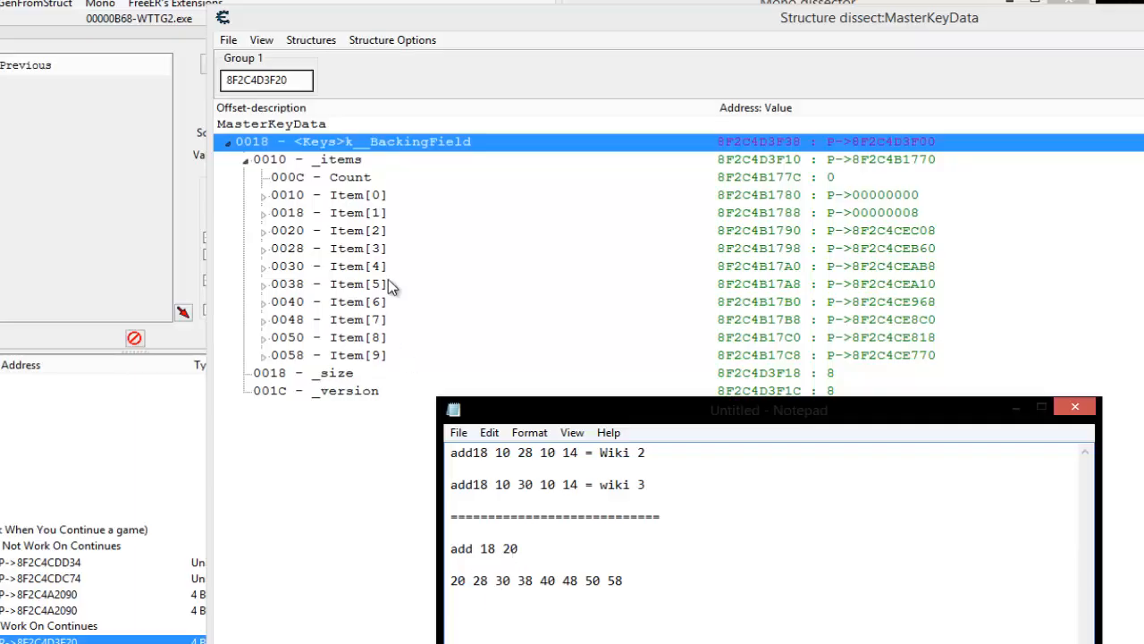
# - Expand Item[2] in the structure to find its start_char offset and append 14 to the "add 18 20" line in Notepad
pyautogui.click(265, 232)
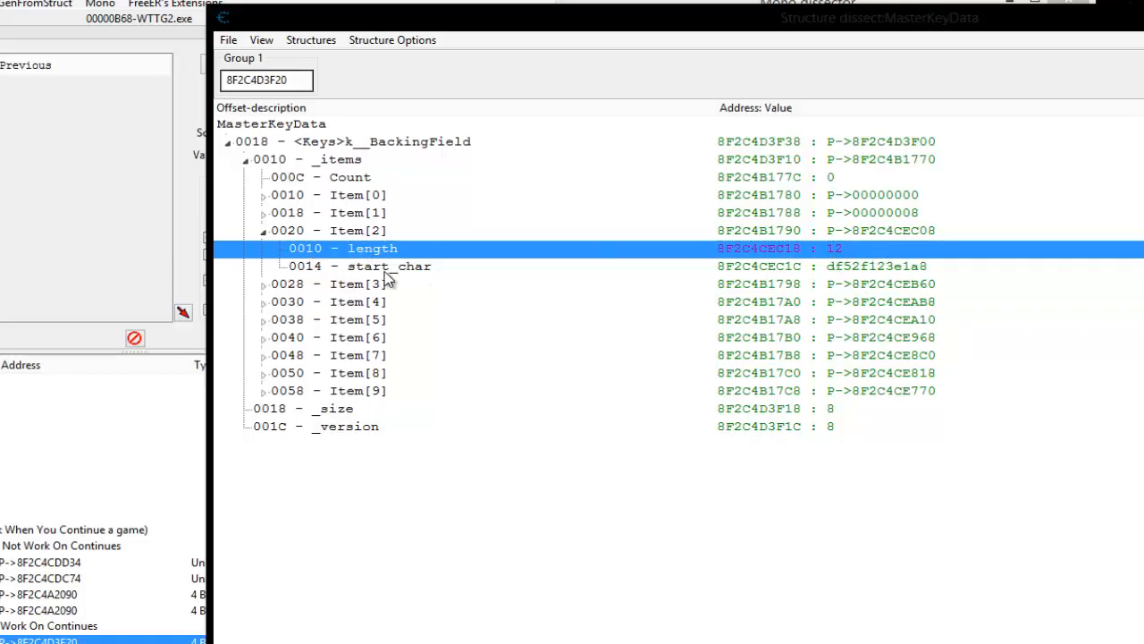
pyautogui.click(305, 266)
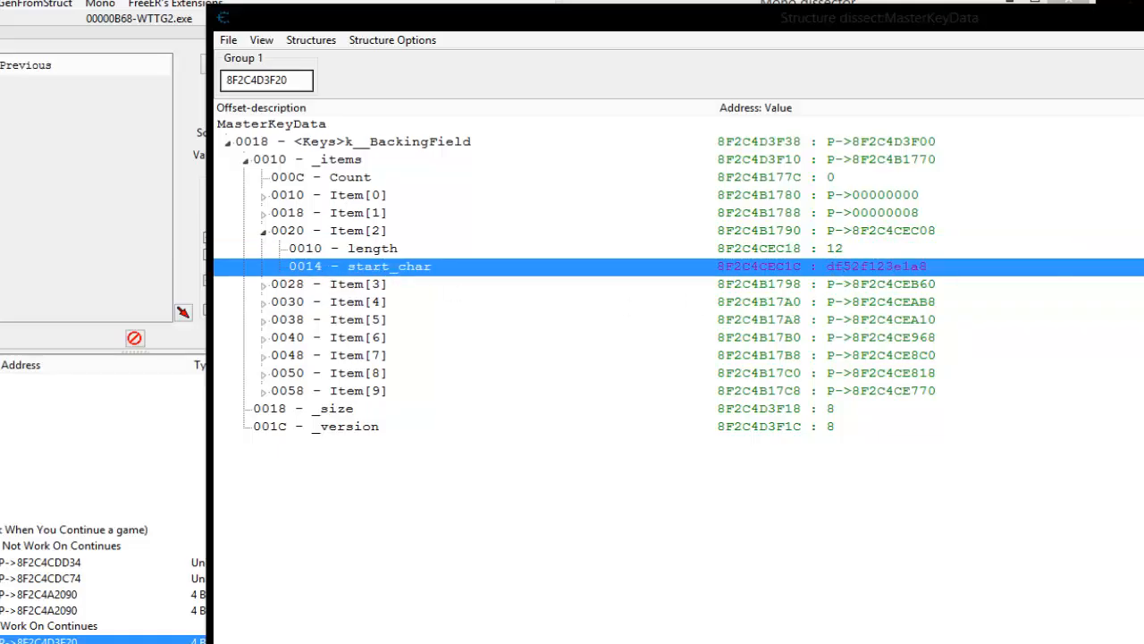
pyautogui.moveTo(761, 30); pyautogui.dragTo(135, 21)
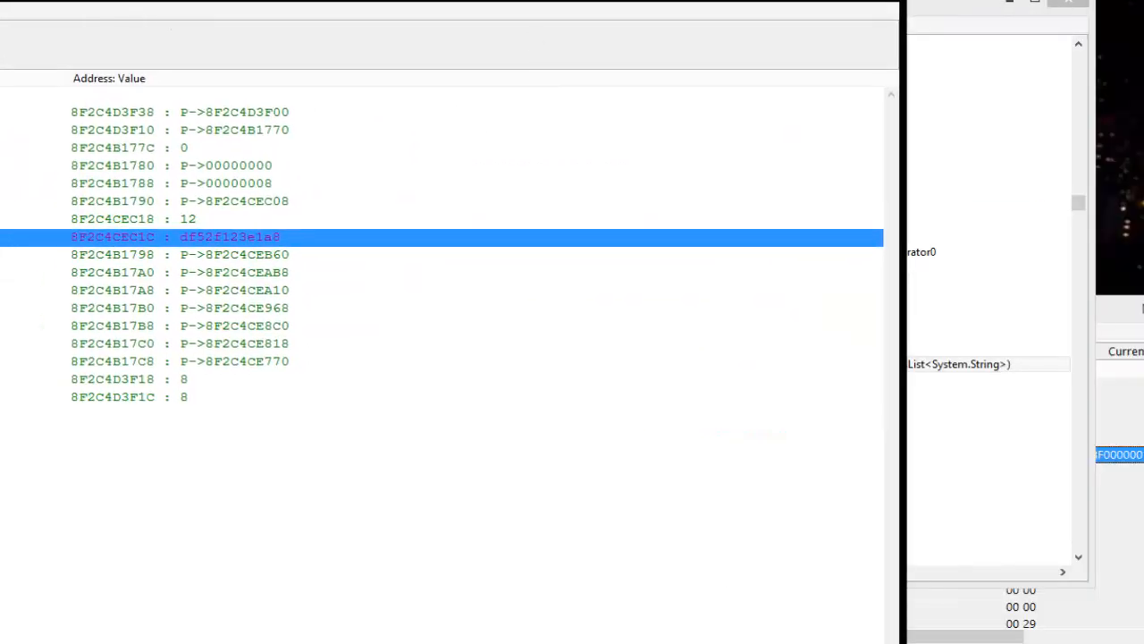
pyautogui.click(93, 643)
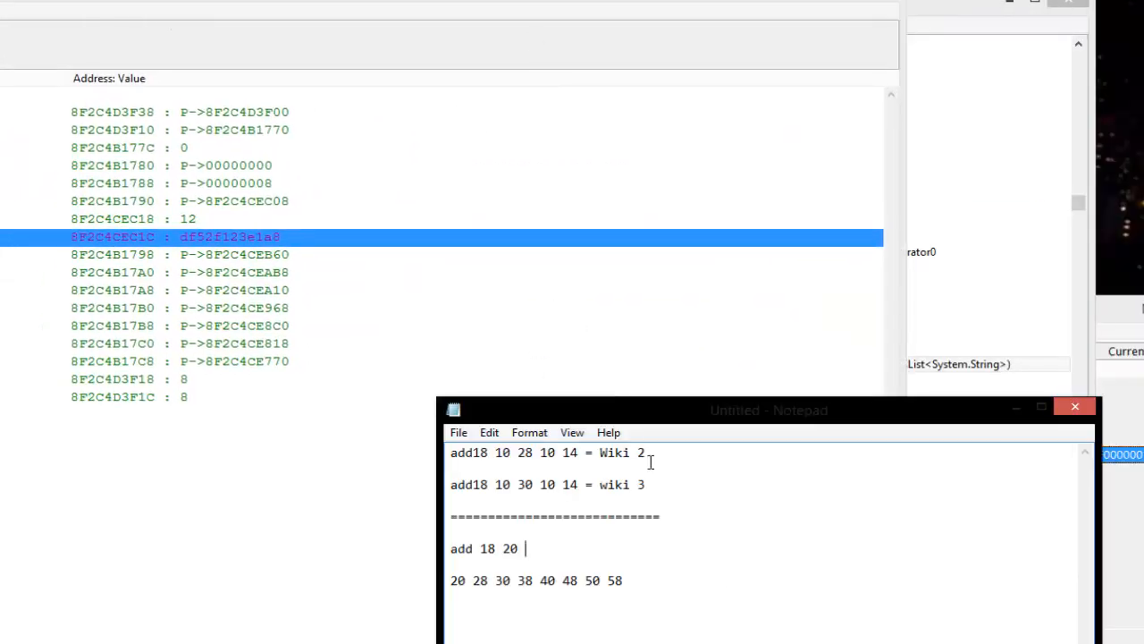
pyautogui.moveTo(637, 419); pyautogui.dragTo(756, 252)
pyautogui.hotkey('shift', 'Up')
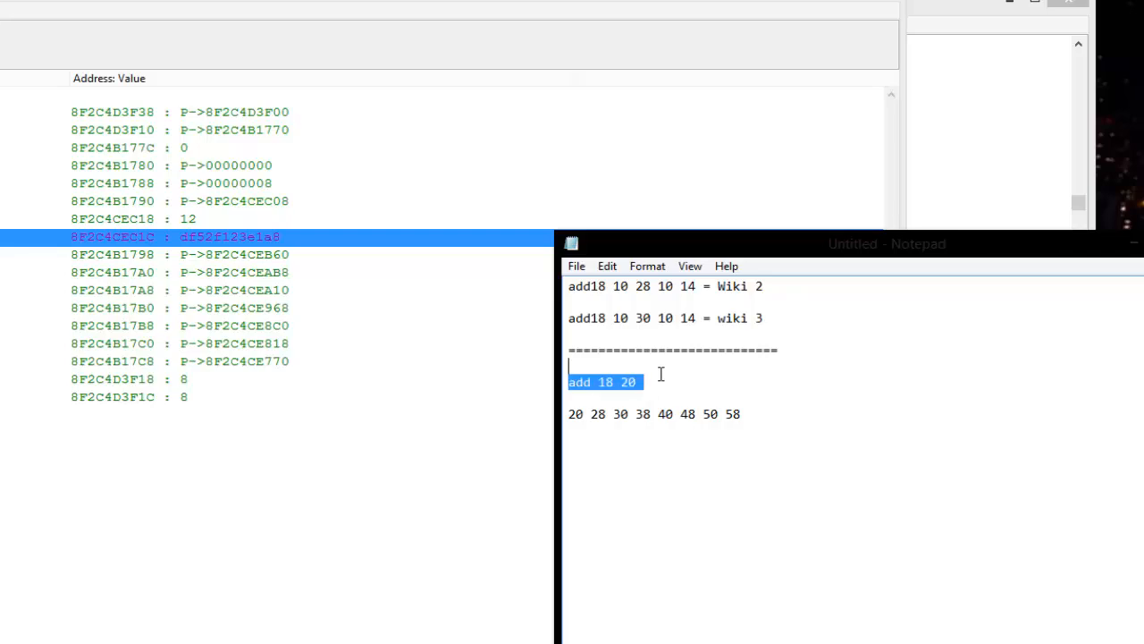
pyautogui.write('14')
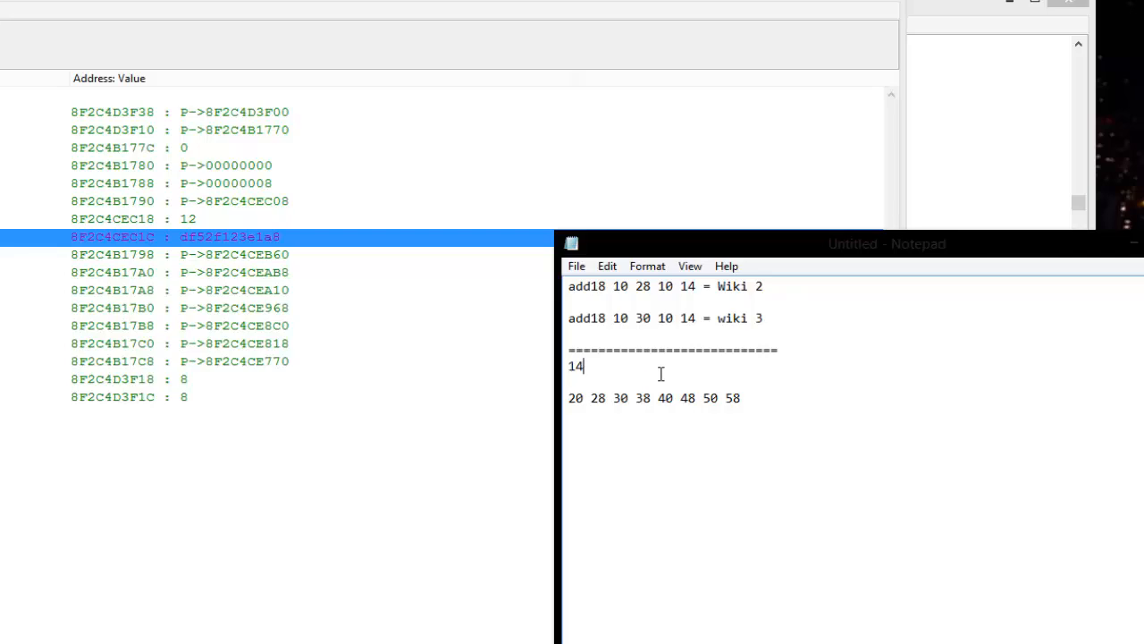
pyautogui.hotkey('ctrl', 'z')
pyautogui.click(647, 382)
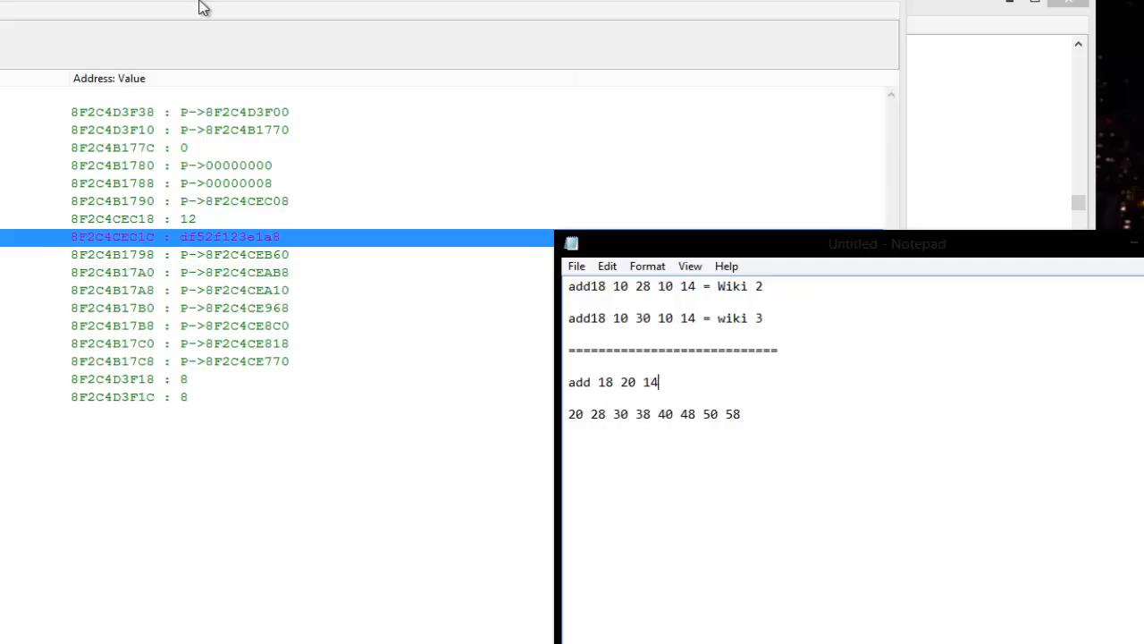
# - Minimize the MasterKeyData structure window and bring up the Notepad offset notes beside the Cheat Engine address list
pyautogui.moveTo(190, 0); pyautogui.dragTo(481, 73)
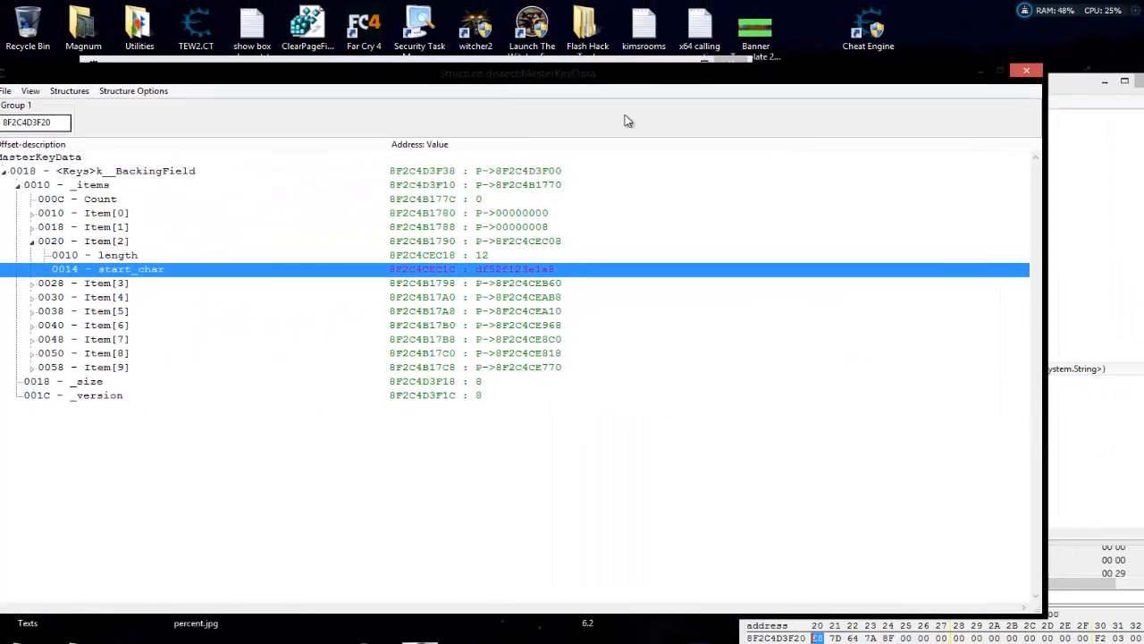
pyautogui.click(982, 70)
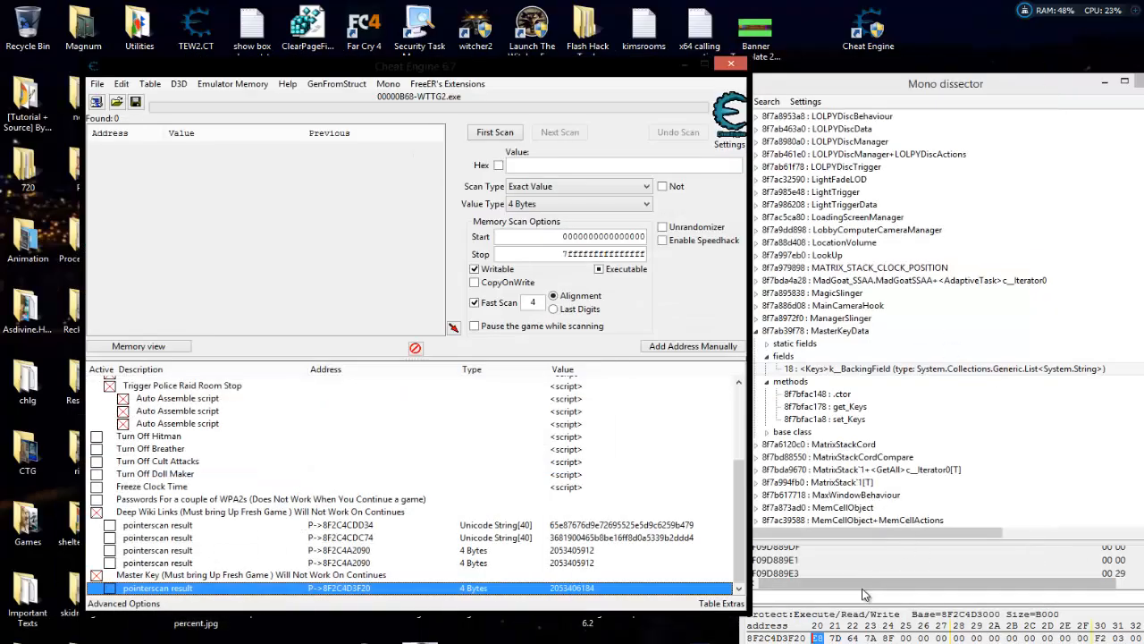
pyautogui.click(380, 642)
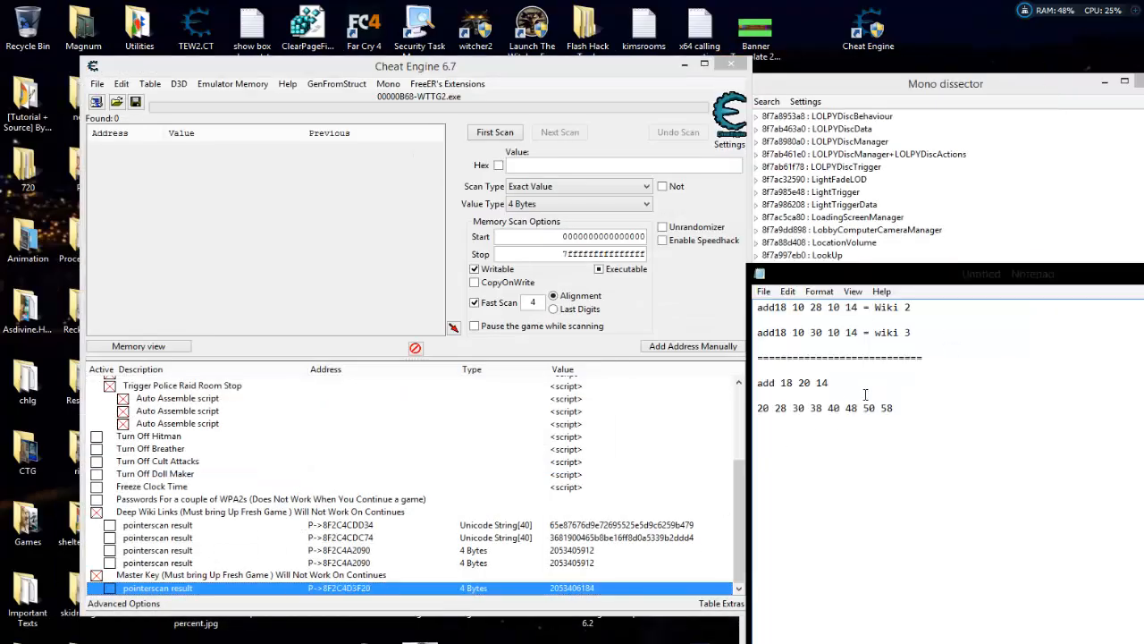
pyautogui.moveTo(853, 384); pyautogui.dragTo(729, 385)
pyautogui.moveTo(906, 413); pyautogui.dragTo(746, 409)
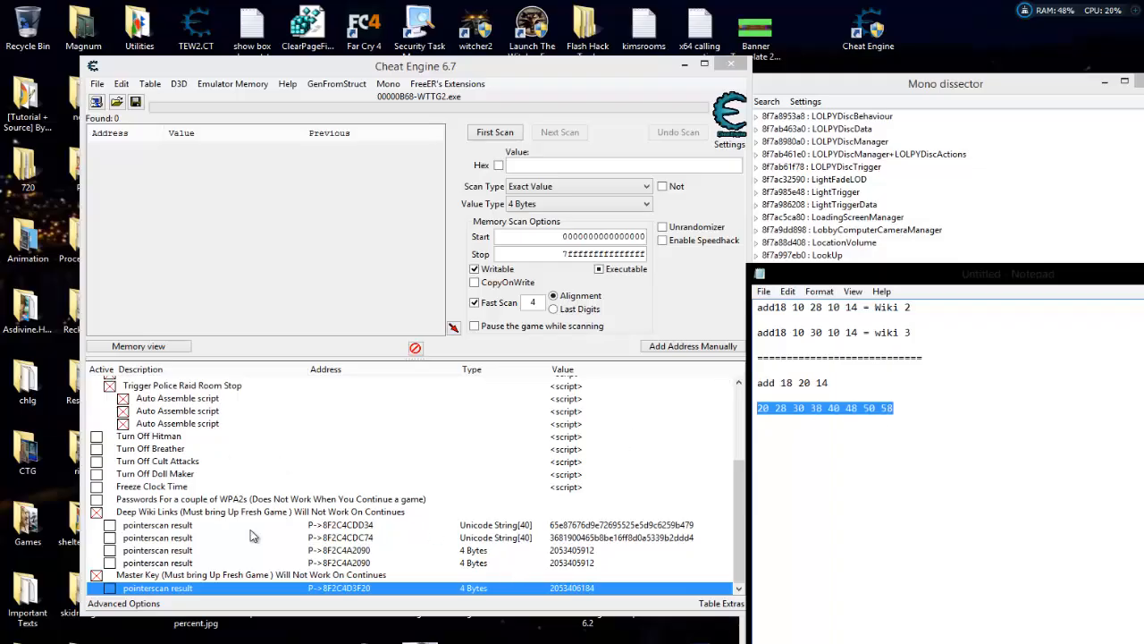
# - Paste five copies of the 8F2C4D3F20 pointerscan result into the Master Key group
pyautogui.click(330, 590)
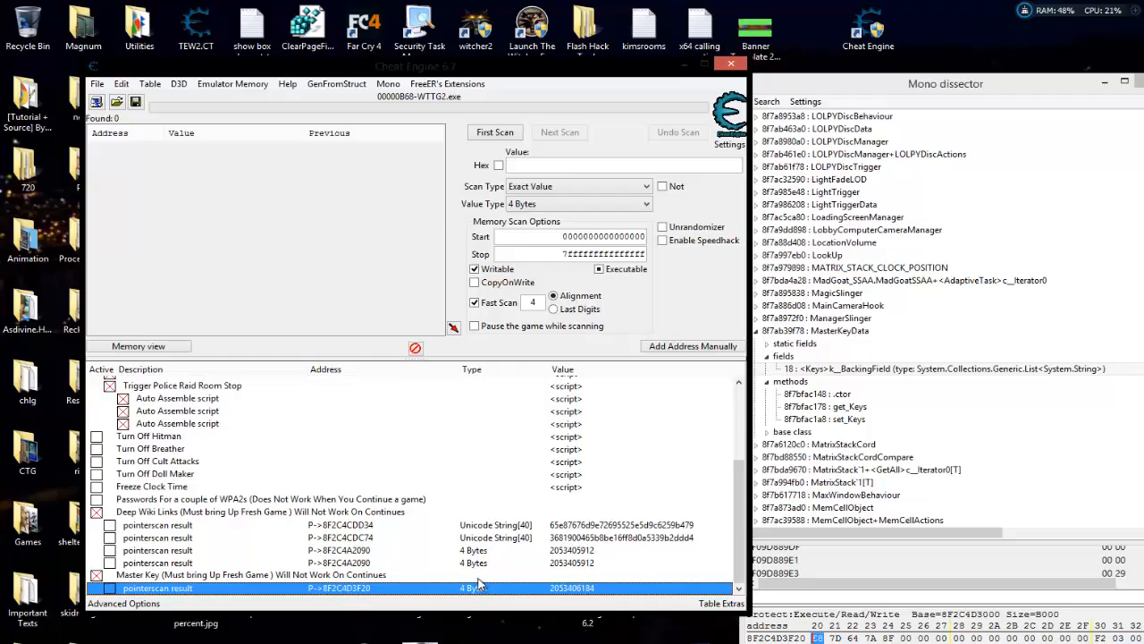
pyautogui.hotkey('ctrl', 'v')
pyautogui.click(590, 426)
pyautogui.hotkey('ctrl', 'v')
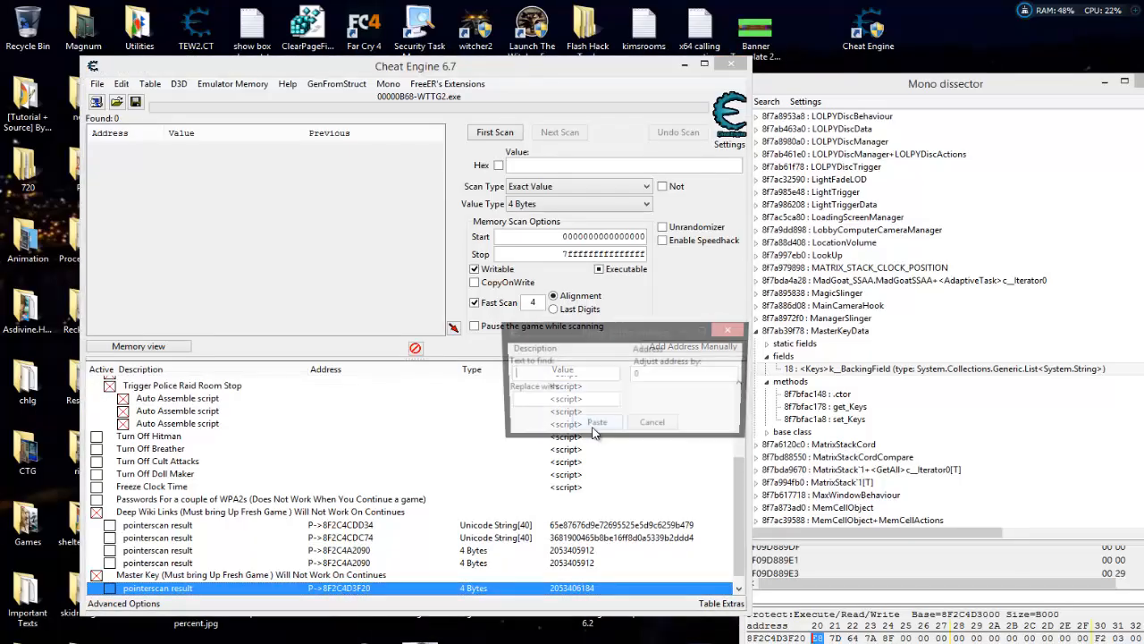
pyautogui.click(594, 427)
pyautogui.hotkey('ctrl', 'v')
pyautogui.click(596, 428)
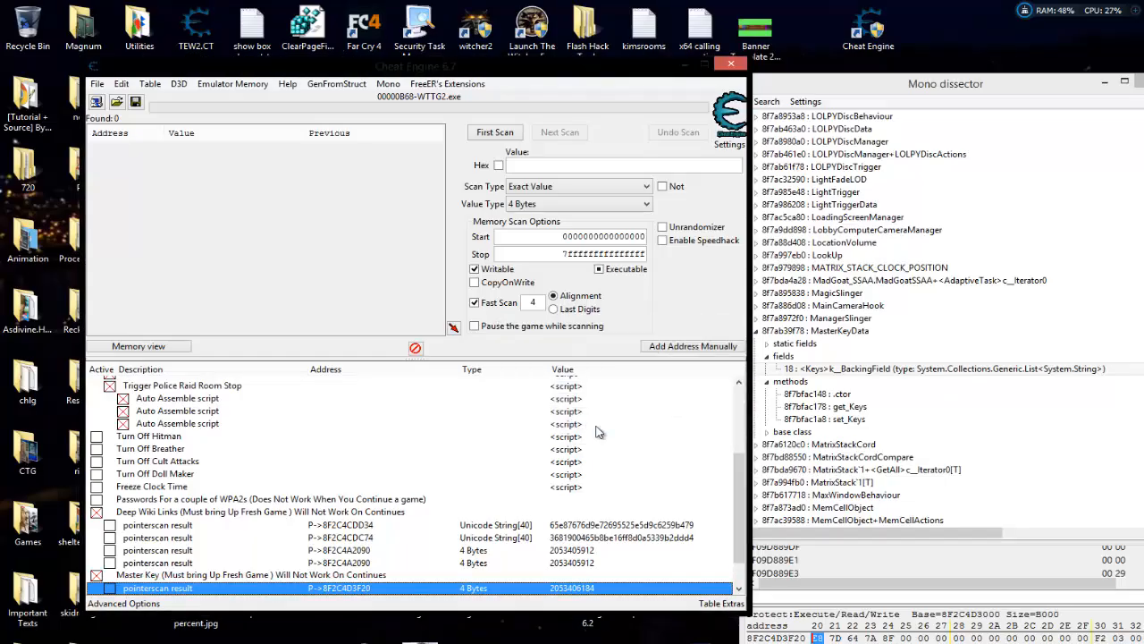
pyautogui.hotkey('ctrl', 'v')
pyautogui.click(596, 428)
pyautogui.hotkey('ctrl', 'v')
pyautogui.click(599, 431)
pyautogui.scroll(-2, 457, 536)
# - Delete the five pasted 8F2C4D3F20 pointerscan results, keeping only the first one in the Master Key group
pyautogui.click(343, 543)
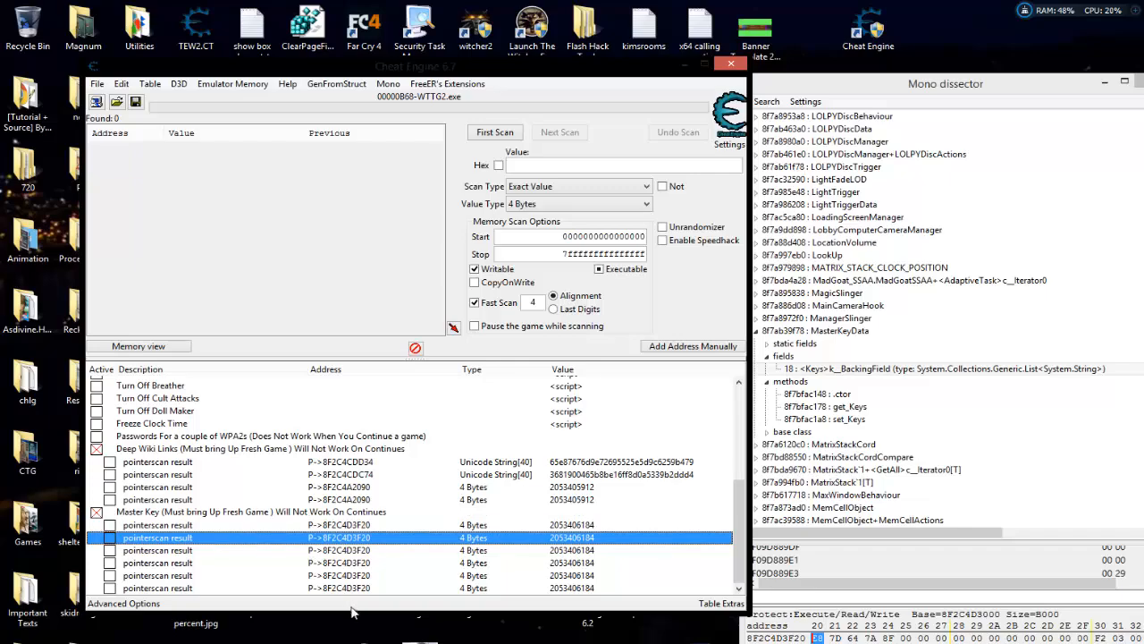
pyautogui.keyDown('shift'); pyautogui.click(353, 589); pyautogui.keyUp('shift')
pyautogui.rightClick(352, 589)
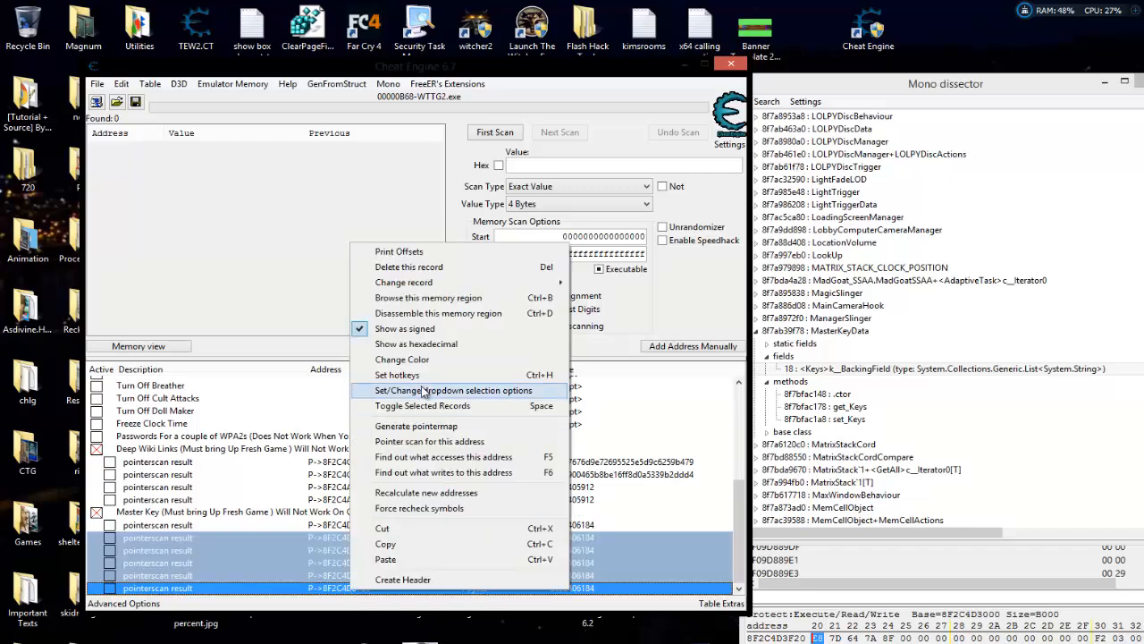
pyautogui.click(409, 266)
pyautogui.click(662, 362)
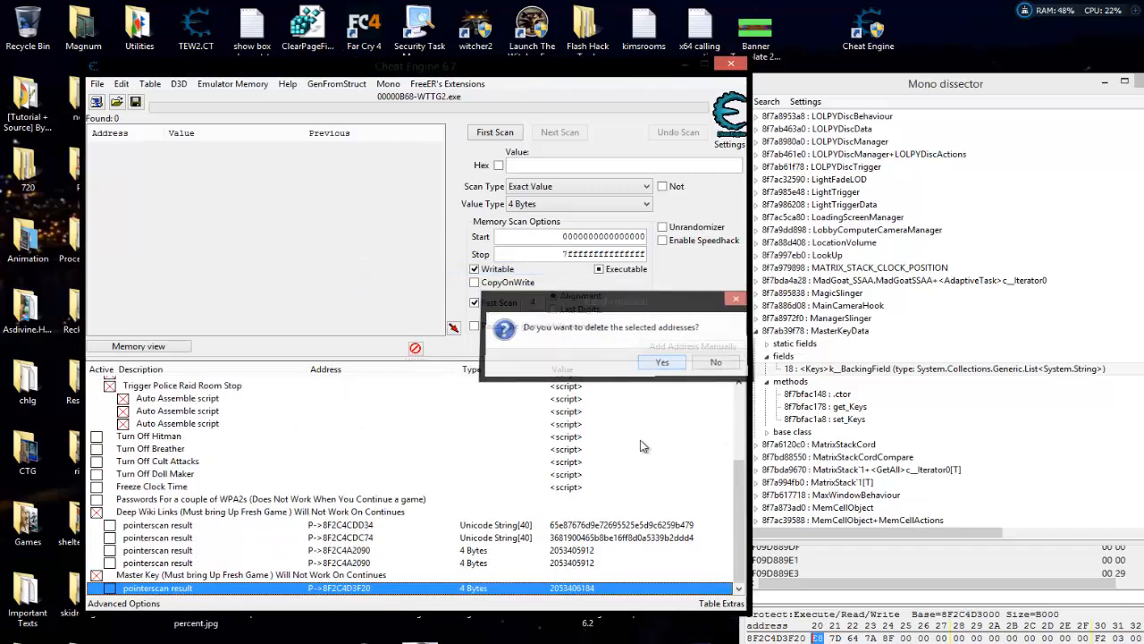
# - Set the Master Key pointer's final offset to 18 and add another offset level after it
pyautogui.doubleClick(346, 589)
pyautogui.moveTo(658, 261); pyautogui.dragTo(420, 212)
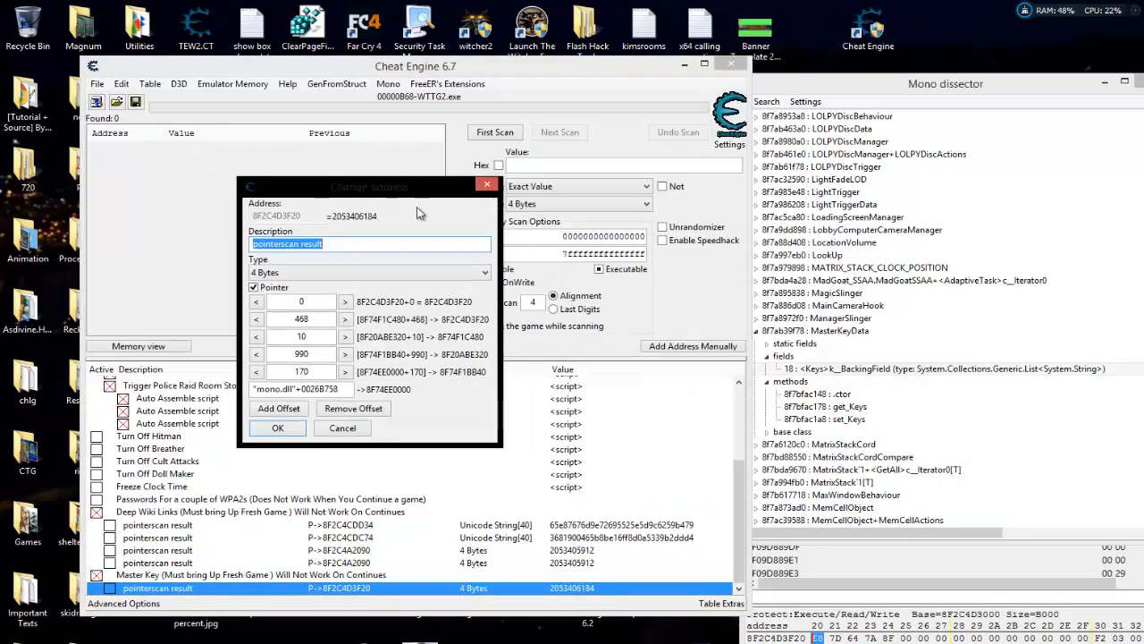
pyautogui.click(362, 641)
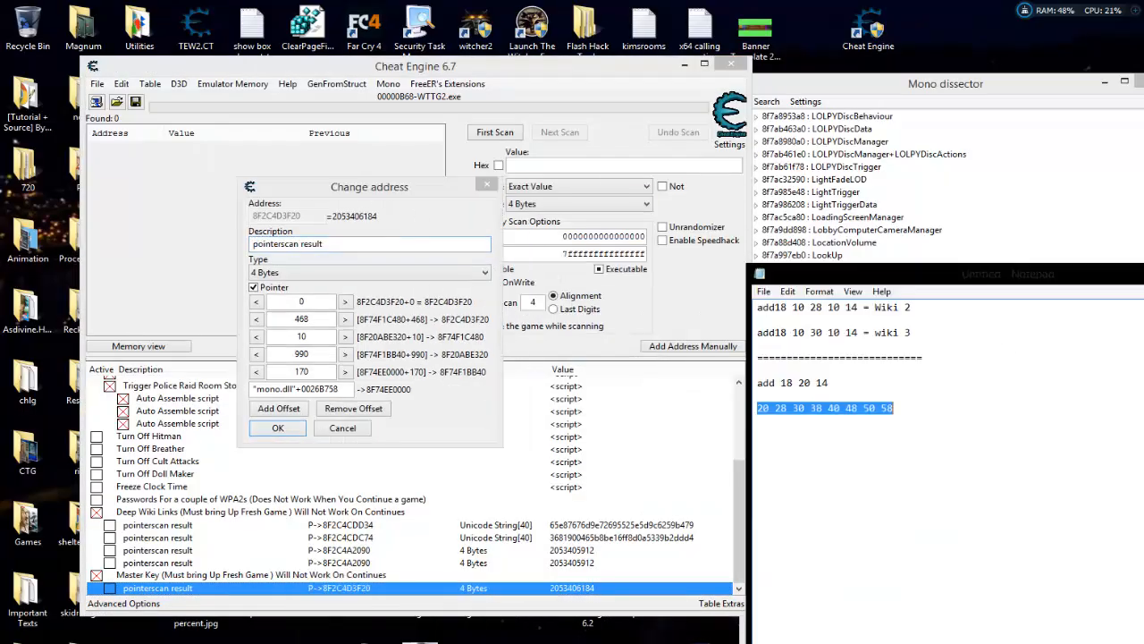
pyautogui.click(284, 300)
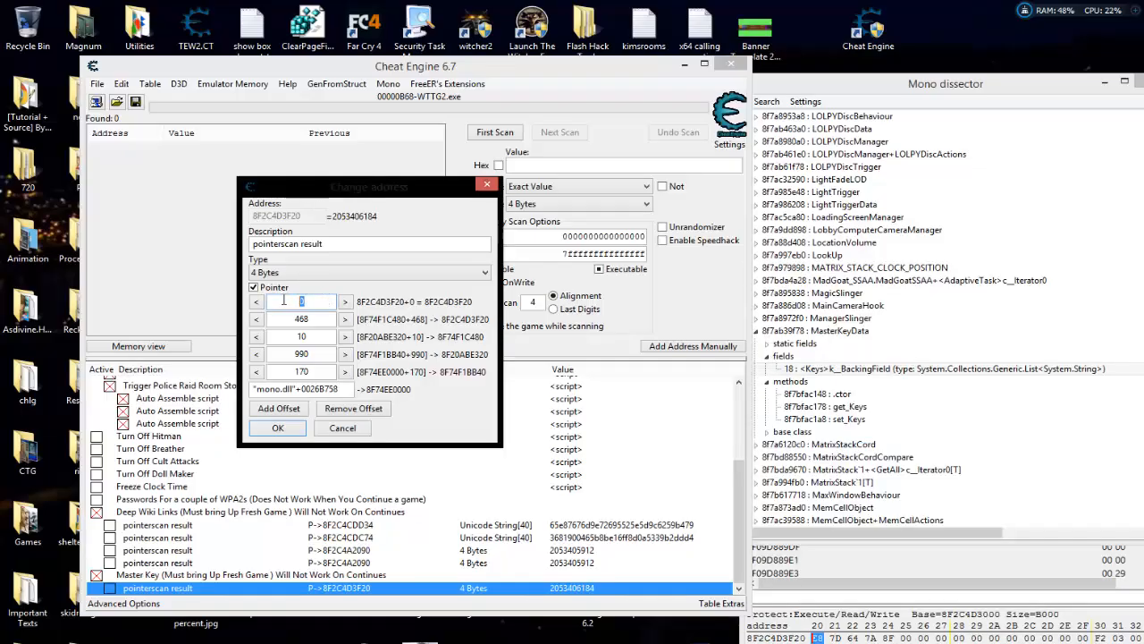
pyautogui.write('18')
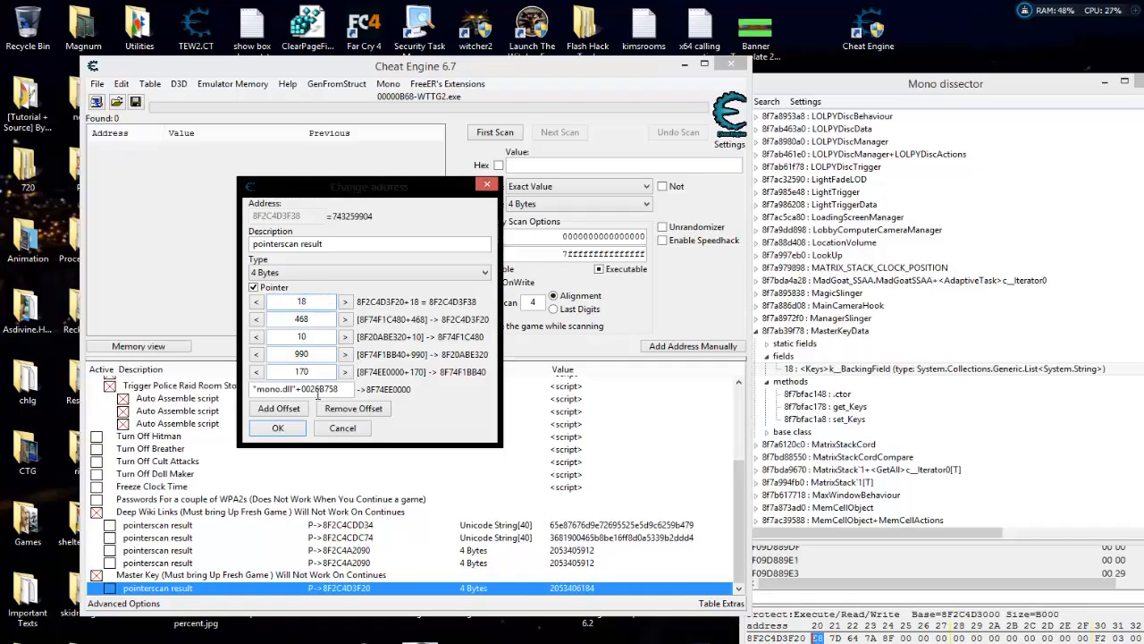
pyautogui.click(278, 408)
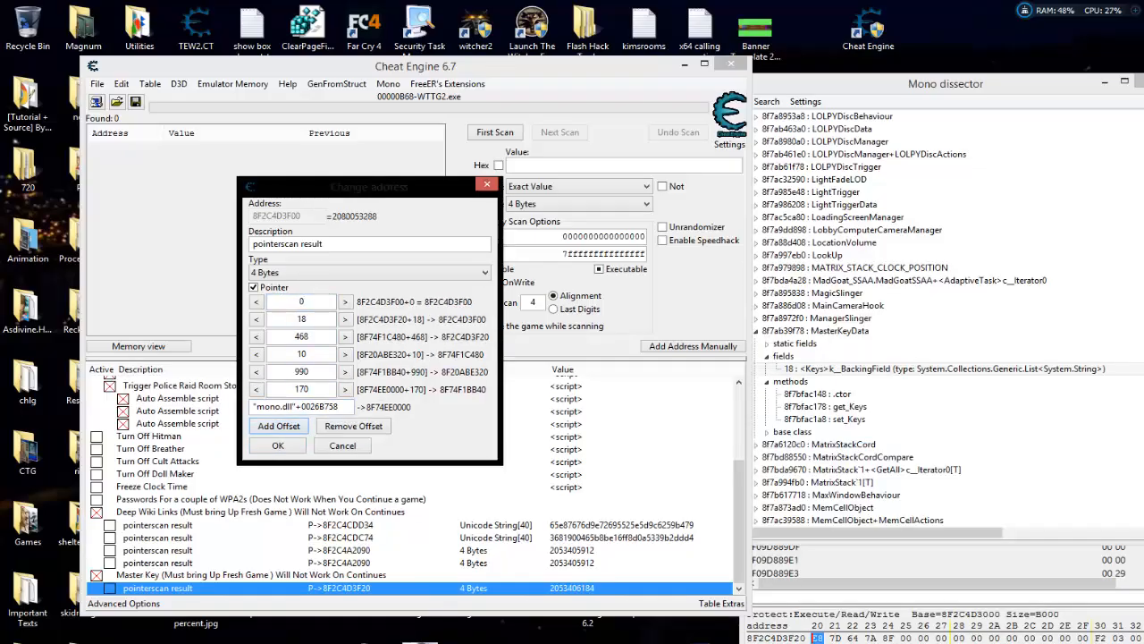
# - Set the Master Key pointer's added offset to 20, then add one more offset of 14, as in the Notepad notes
pyautogui.click(380, 641)
pyautogui.moveTo(804, 383); pyautogui.dragTo(811, 382)
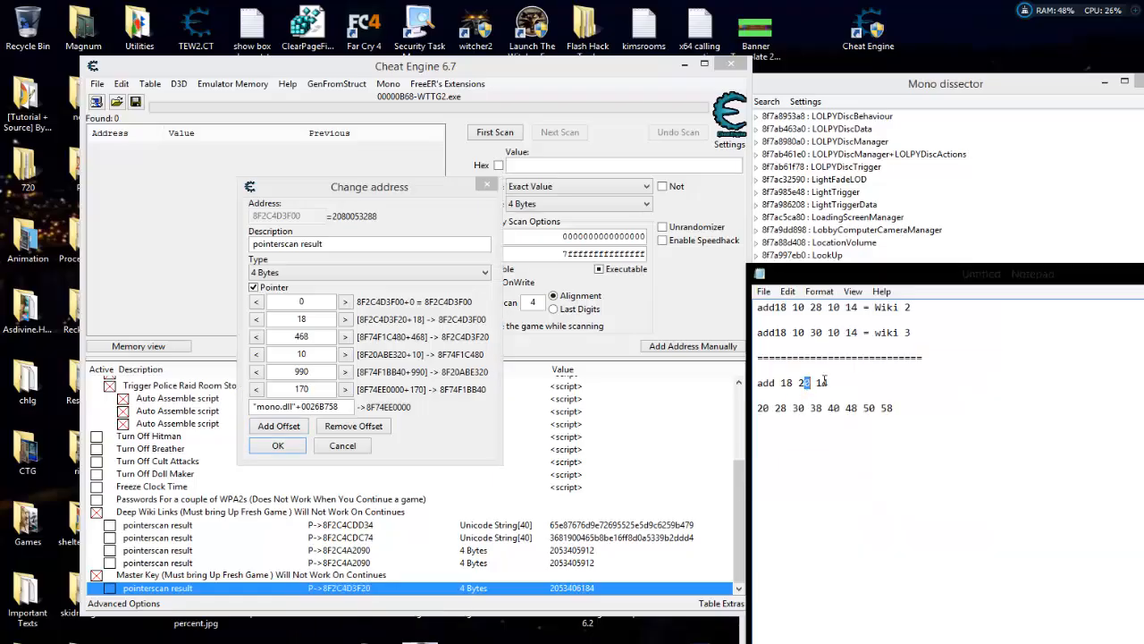
pyautogui.click(322, 302)
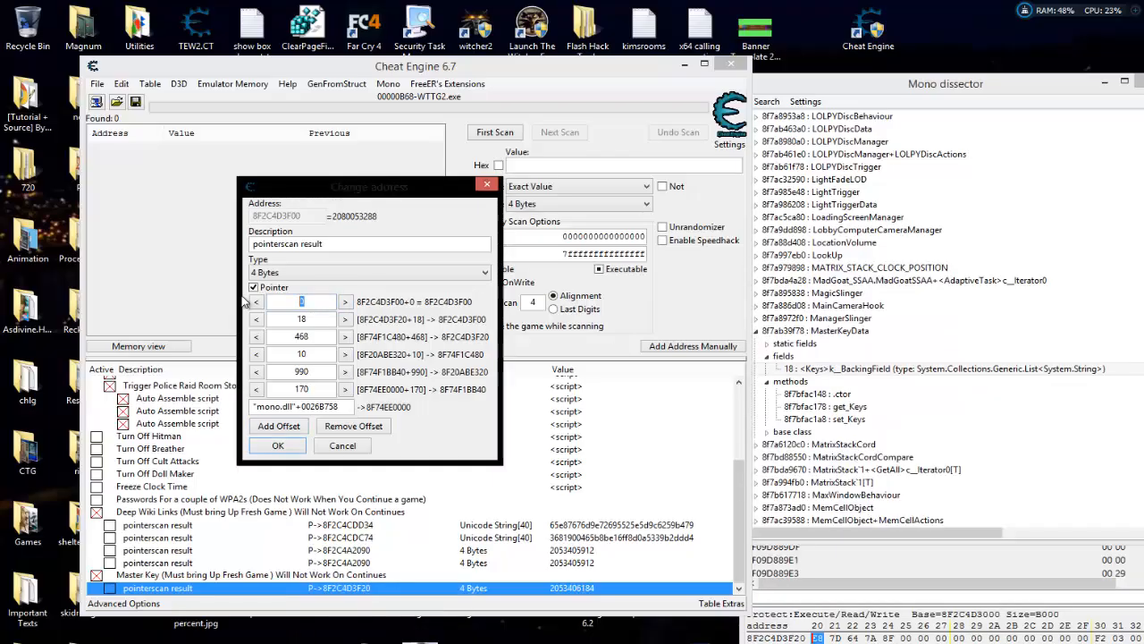
pyautogui.write('20')
pyautogui.click(279, 425)
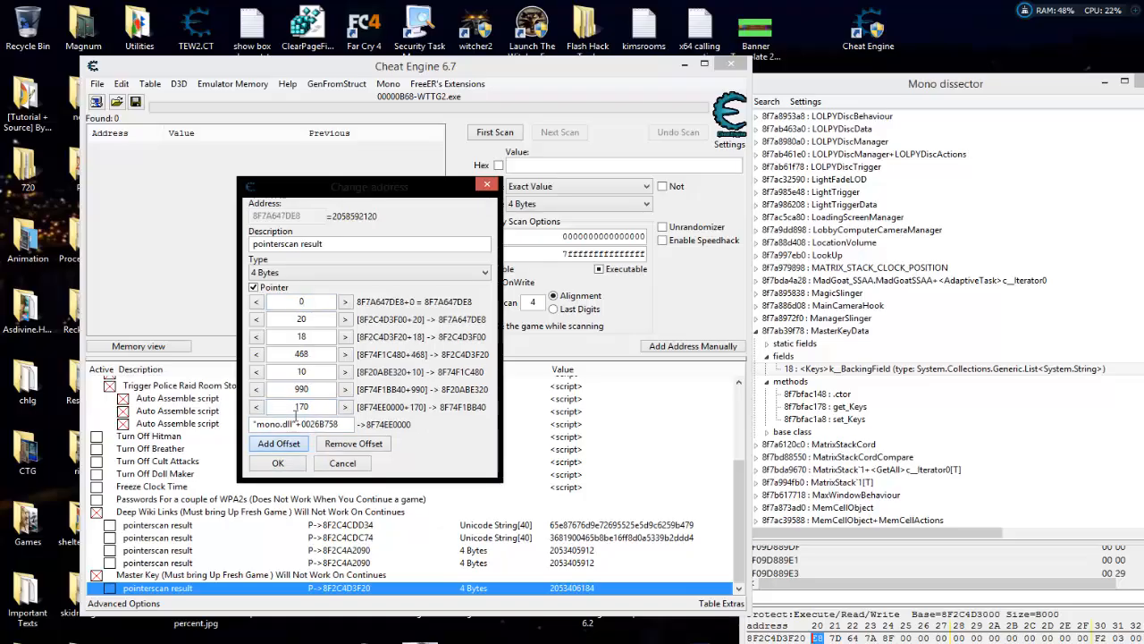
pyautogui.doubleClick(313, 305)
pyautogui.write('14')
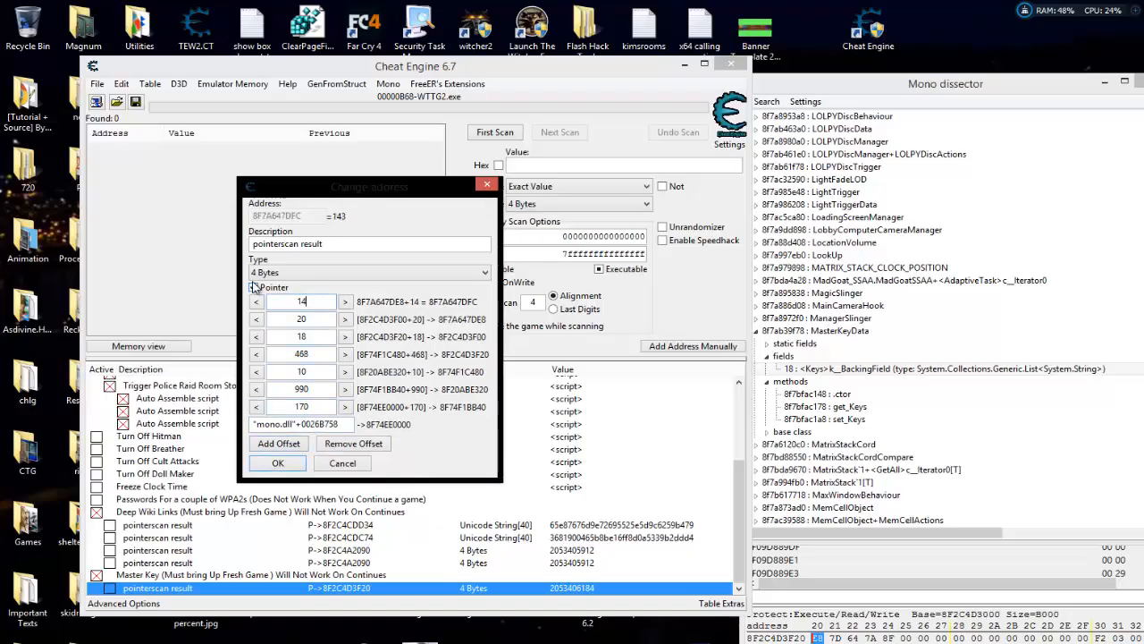
# - Change the Master Key pointer's type to Unicode text with a length of 20 and apply the settings
pyautogui.click(292, 275)
pyautogui.click(300, 352)
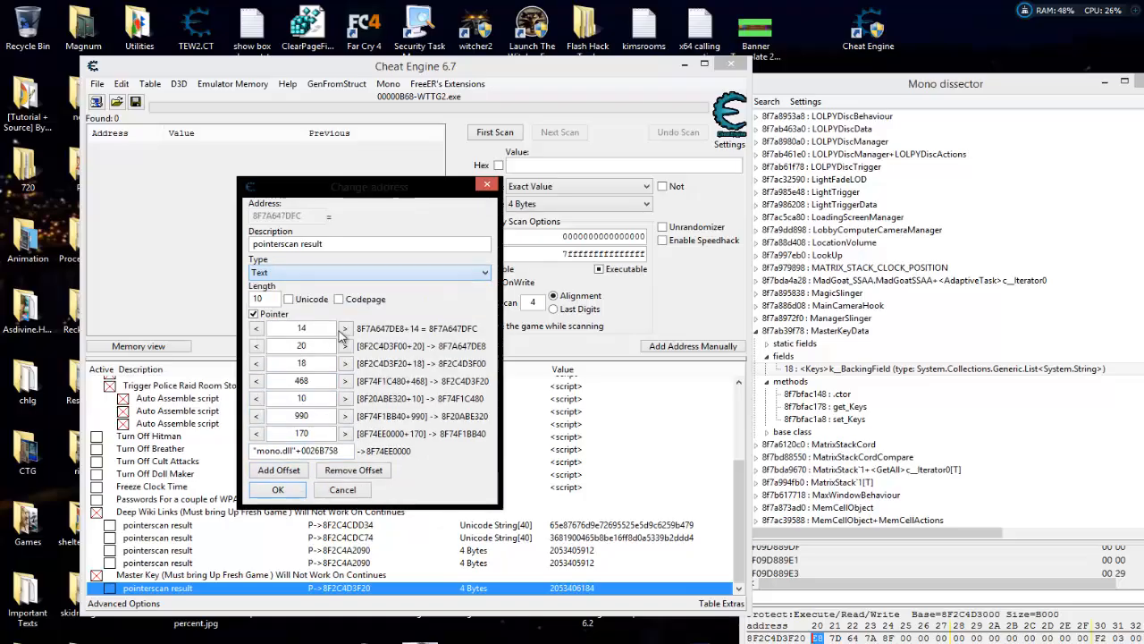
pyautogui.doubleClick(259, 299)
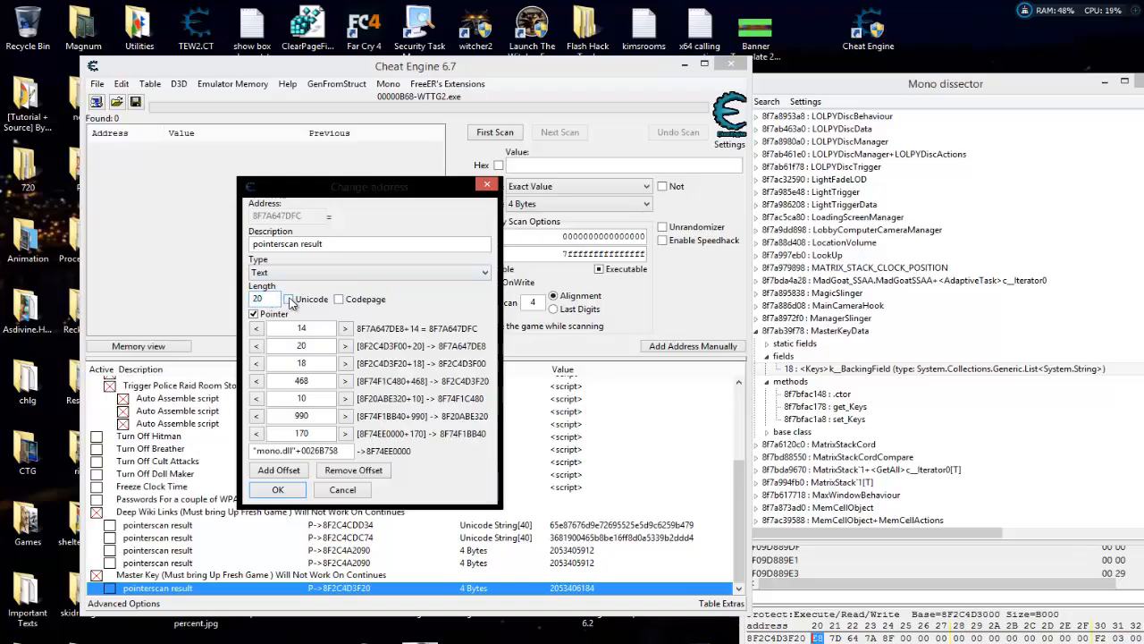
pyautogui.click(278, 490)
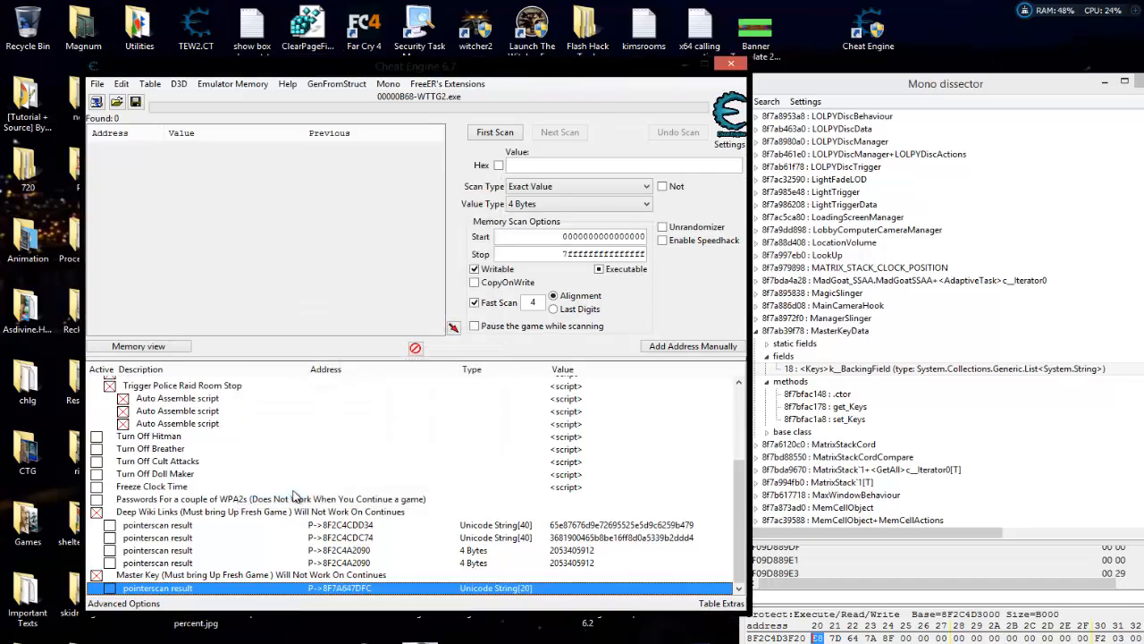
# - Compare the Master Key pointer's offset chain with the Notepad offset notes, leaving the address settings unchanged
pyautogui.doubleClick(355, 591)
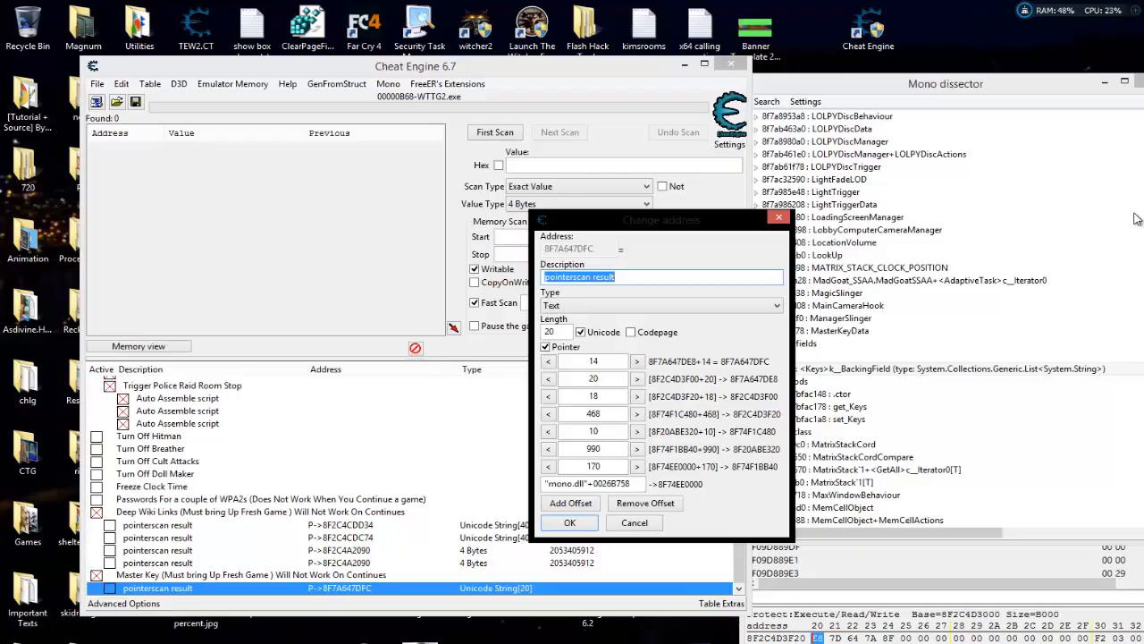
pyautogui.moveTo(1143, 277); pyautogui.dragTo(431, 464)
pyautogui.moveTo(585, 484); pyautogui.dragTo(868, 234)
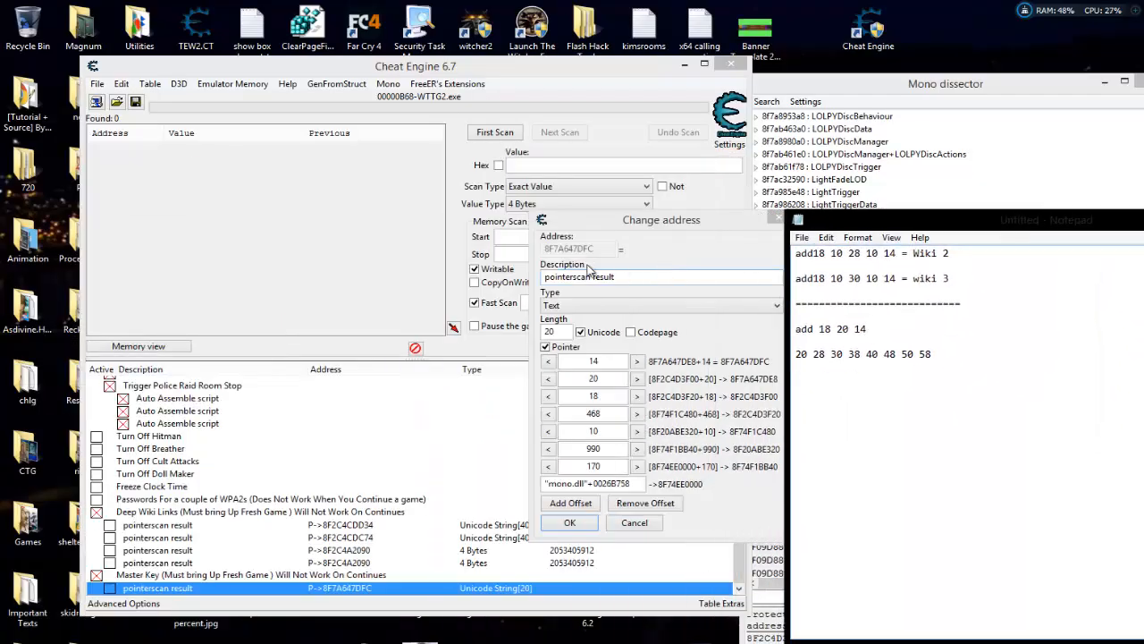
pyautogui.moveTo(1018, 225); pyautogui.dragTo(372, 236)
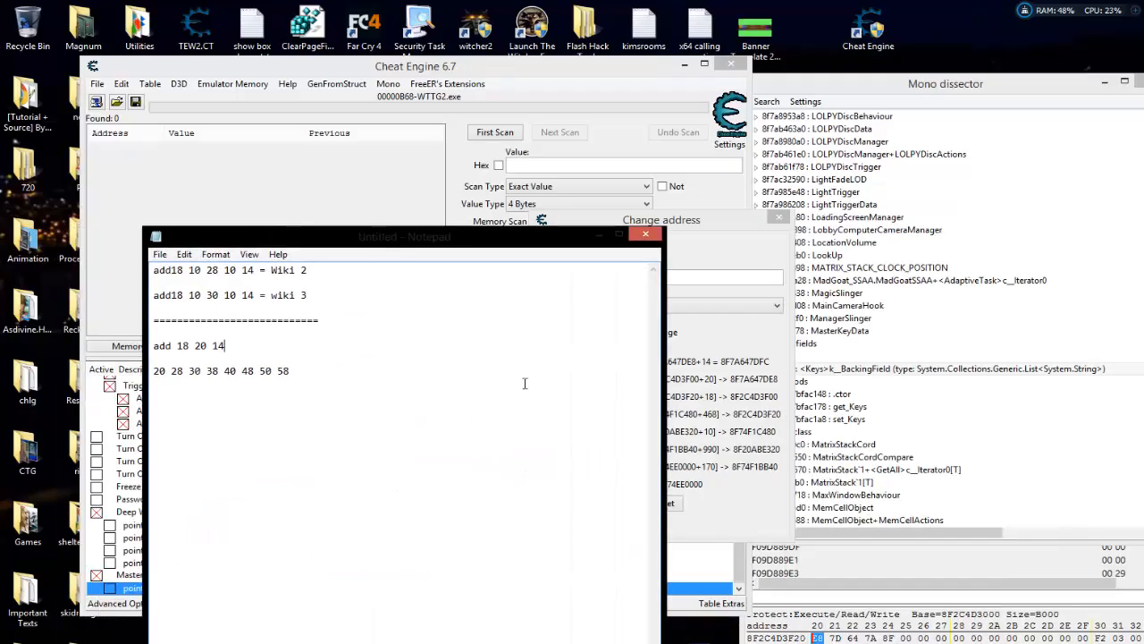
pyautogui.hotkey('alt', 'Tab')
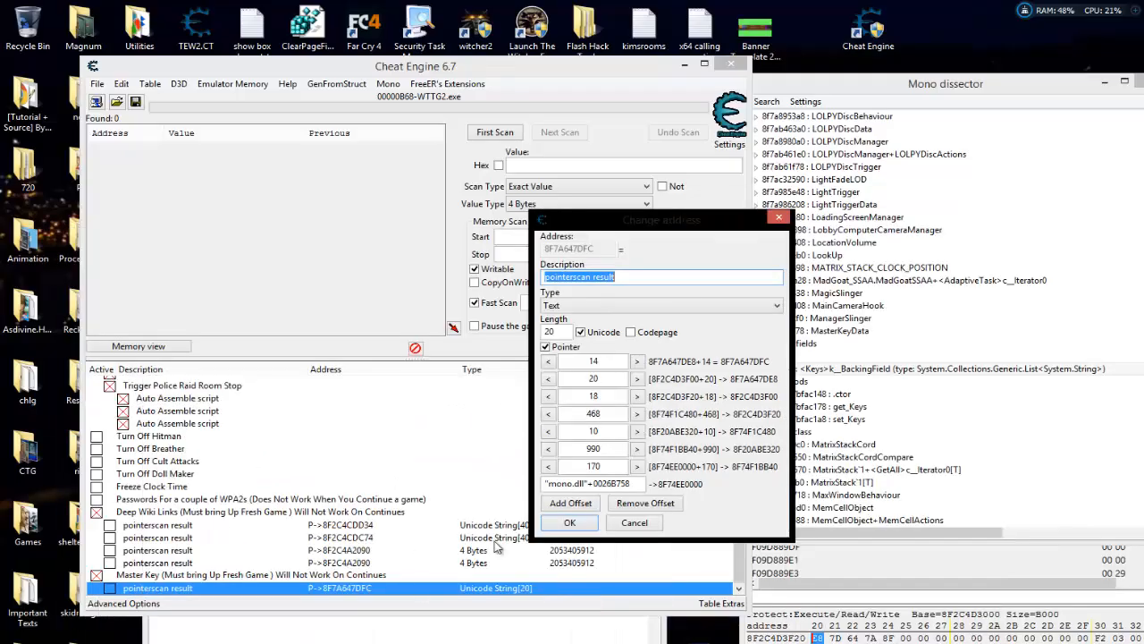
pyautogui.click(635, 523)
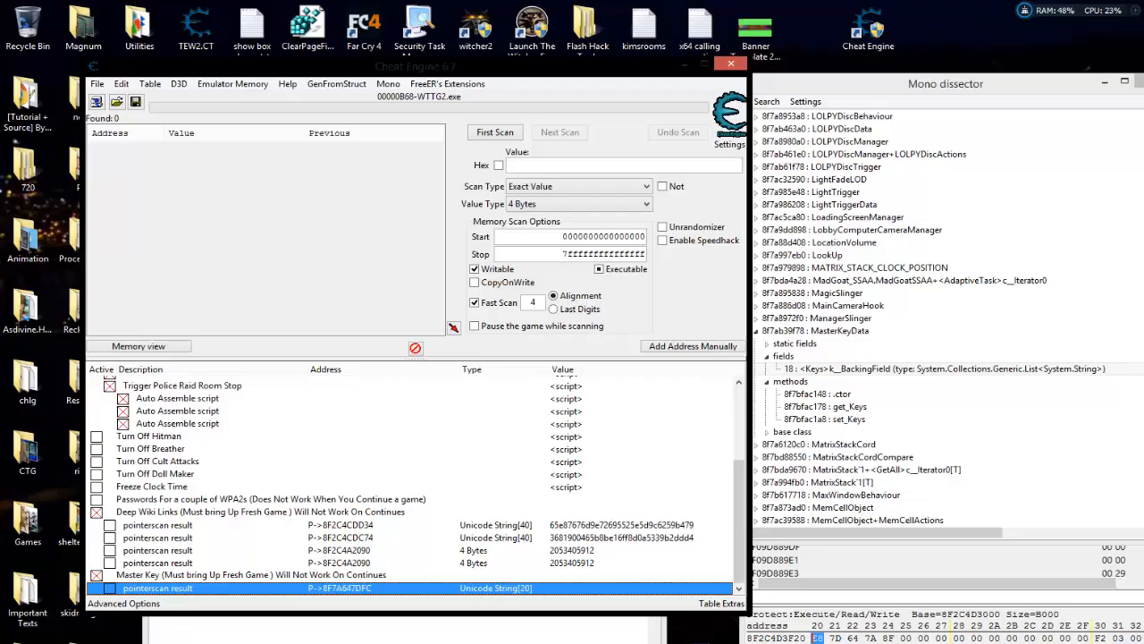
# - Check the offsets of _items, Item[2] and start_char in the MasterKeyData structure against the pointer chain
pyautogui.hotkey('alt', 'Tab')
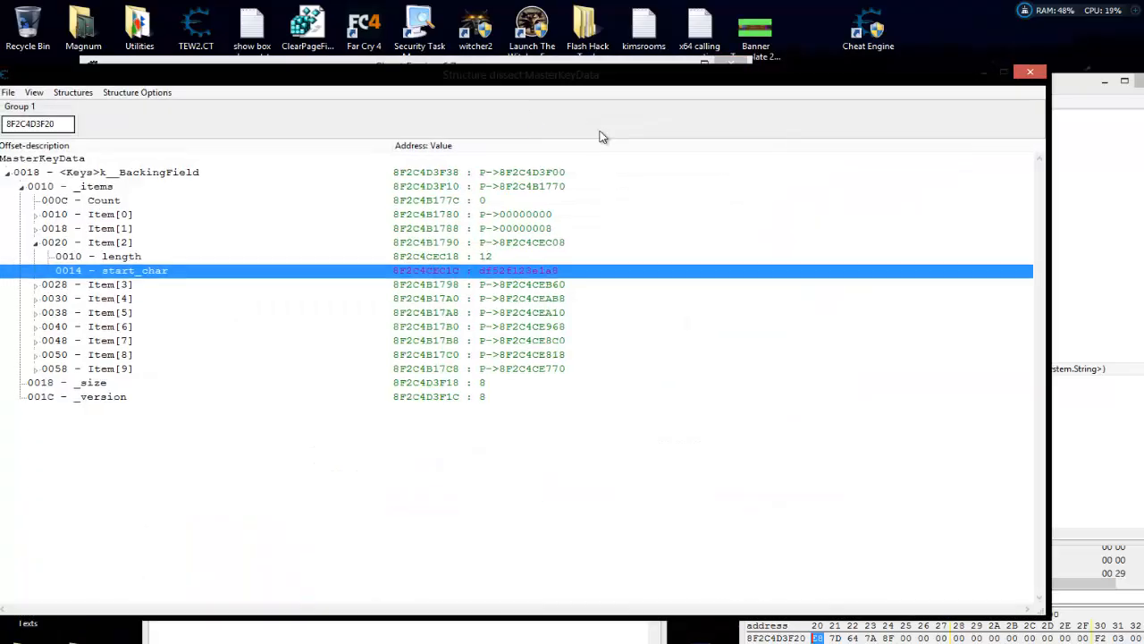
pyautogui.moveTo(477, 76); pyautogui.dragTo(925, 78)
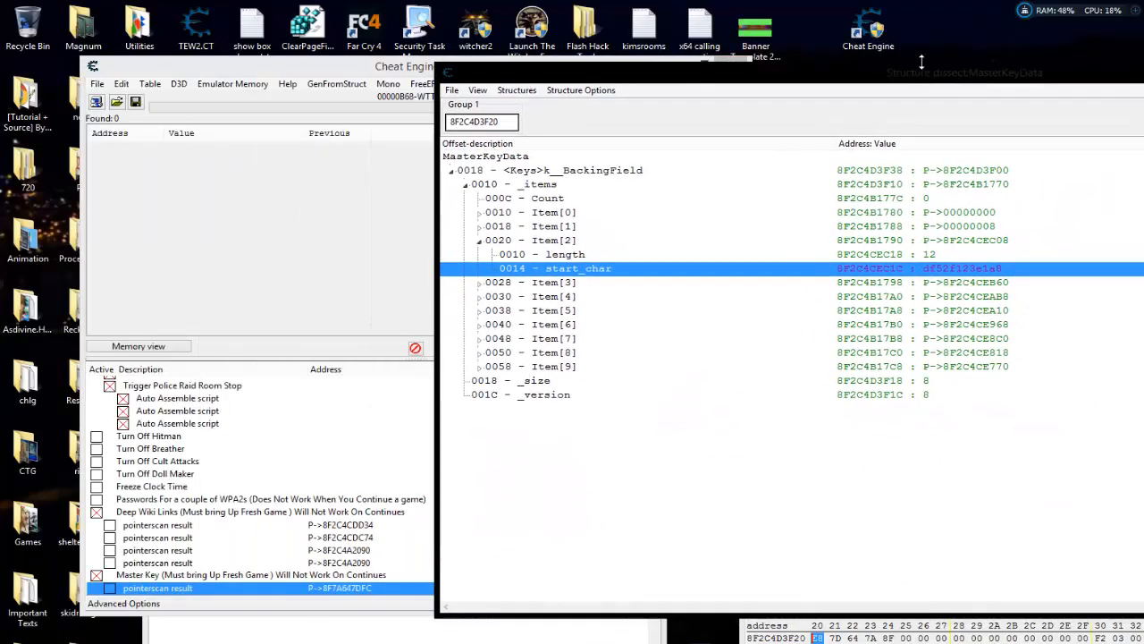
pyautogui.click(483, 185)
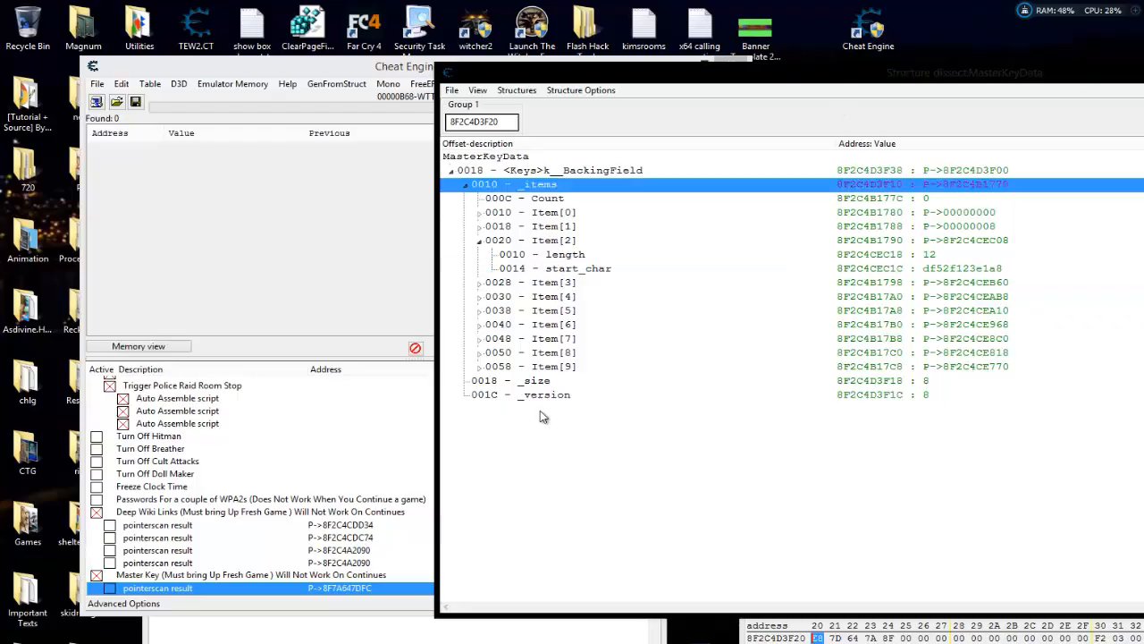
pyautogui.click(500, 241)
pyautogui.click(519, 272)
pyautogui.click(333, 311)
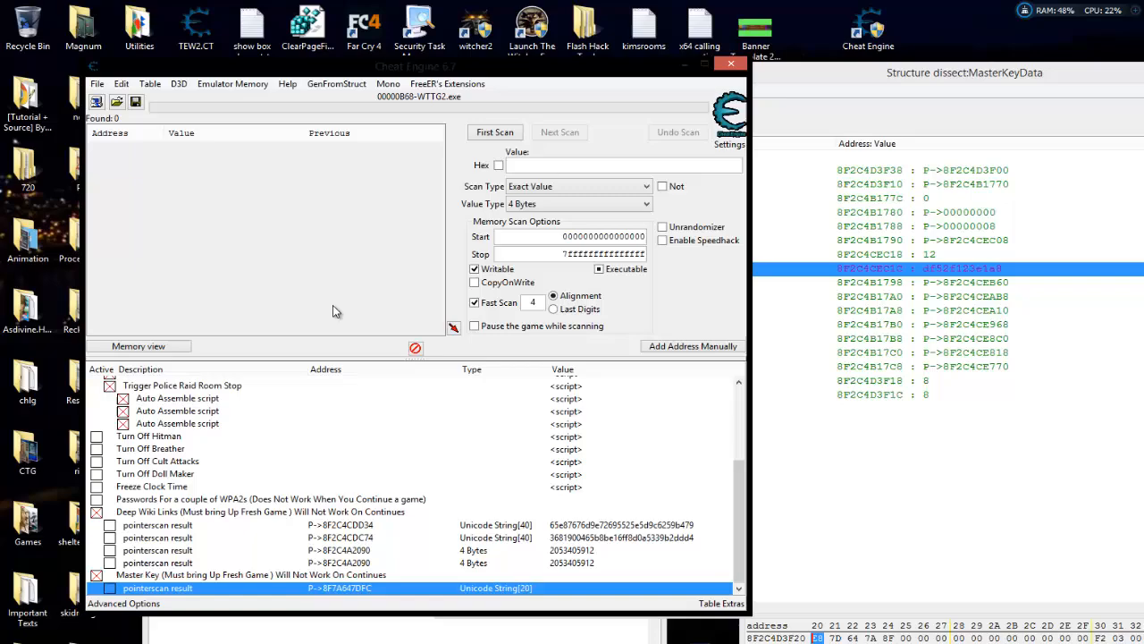
# - Insert 10 between 18 and 20 in Notepad's "add 18 20 14" line and place the notes beside the pointer's address settings
pyautogui.doubleClick(350, 590)
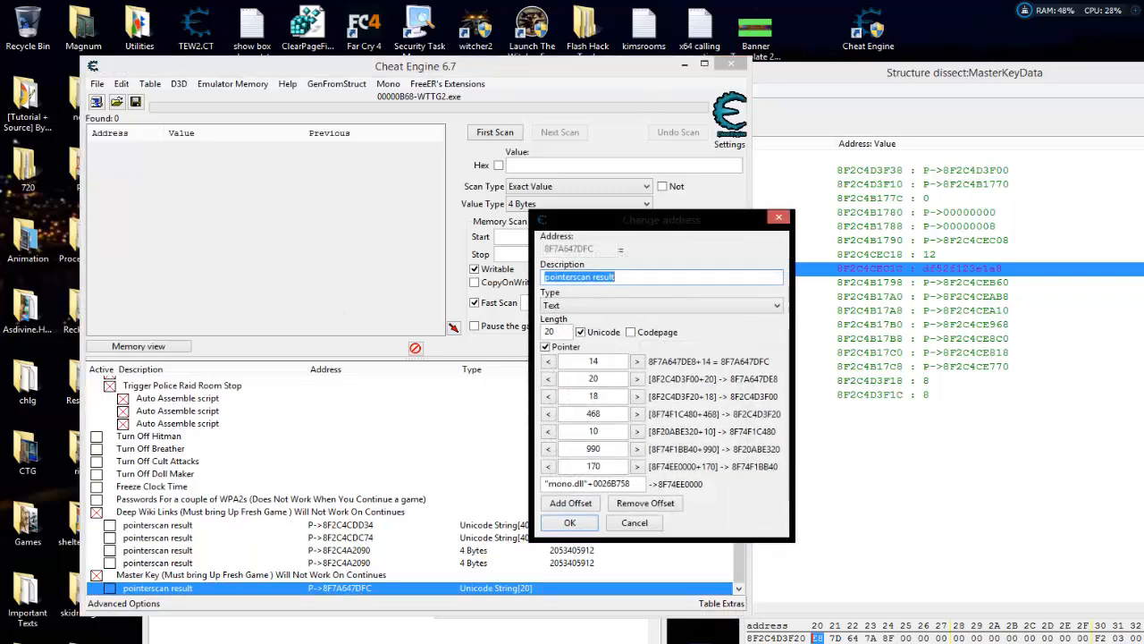
pyautogui.click(380, 642)
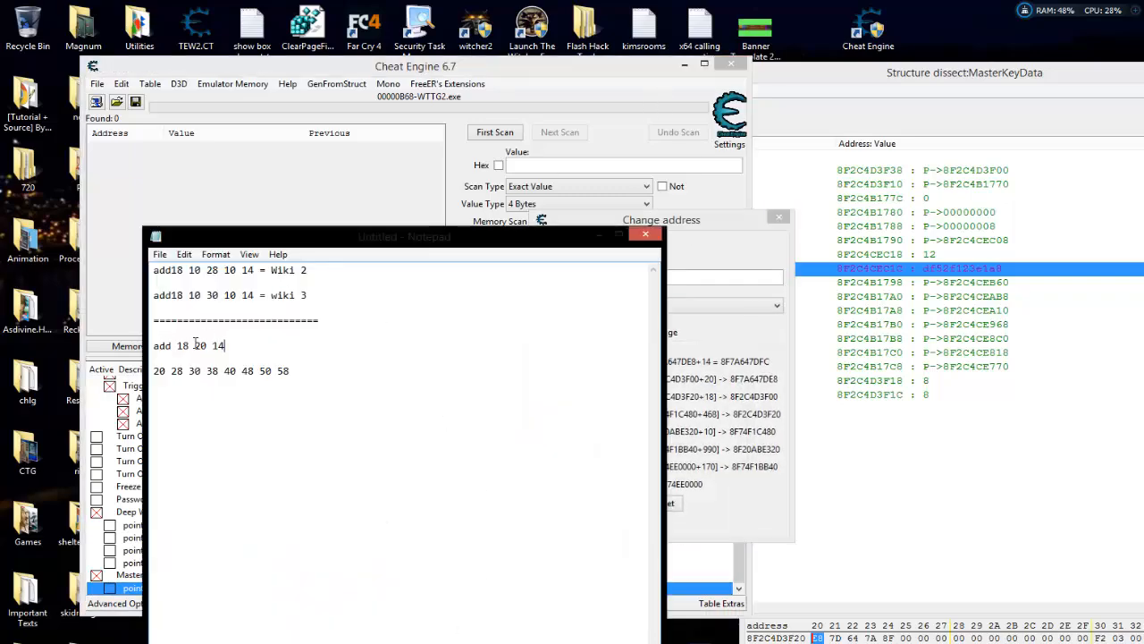
pyautogui.click(193, 345)
pyautogui.write('10')
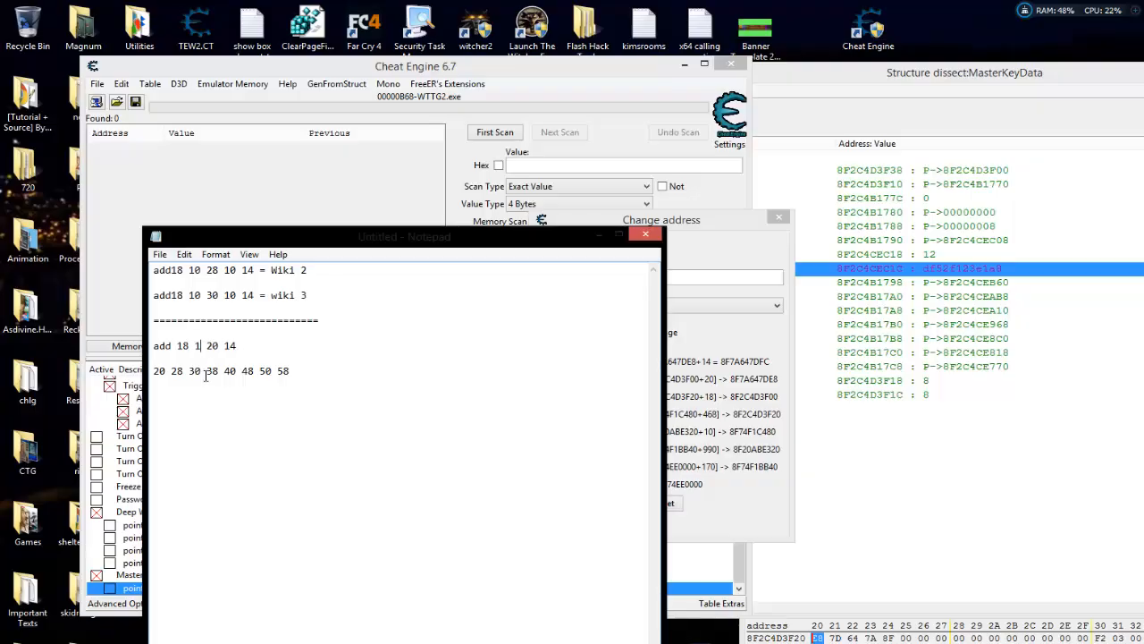
pyautogui.moveTo(356, 219); pyautogui.dragTo(1136, 121)
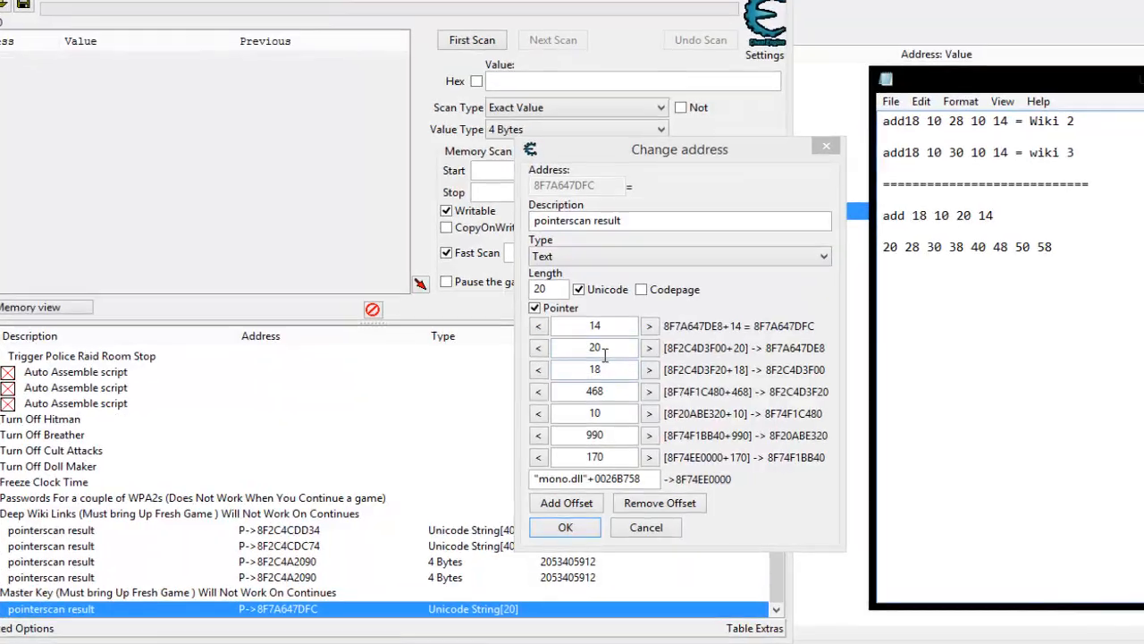
# - Correct the Master Key pointer's offsets following 18 to 10, 20 and 14, adding one offset level, and apply them
pyautogui.doubleClick(572, 352)
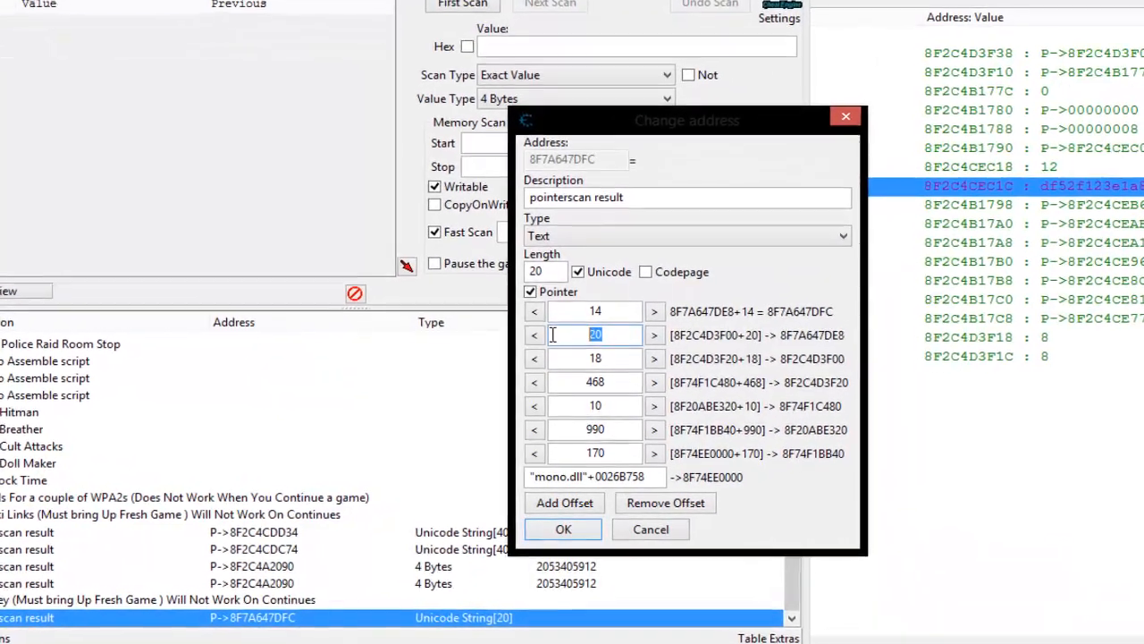
pyautogui.write('10')
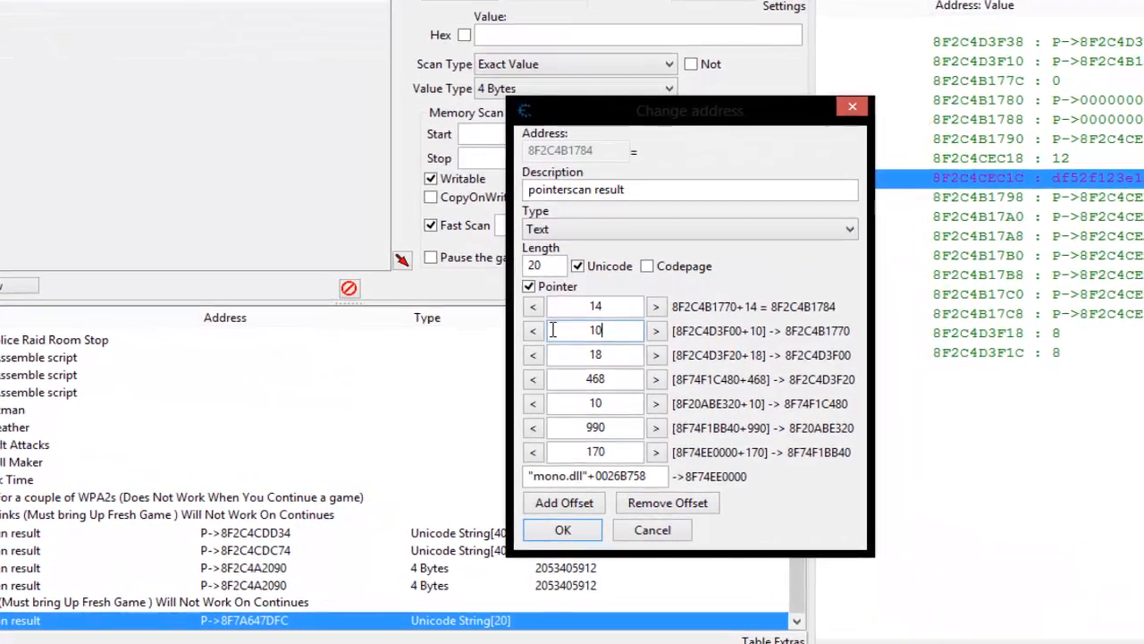
pyautogui.doubleClick(564, 308)
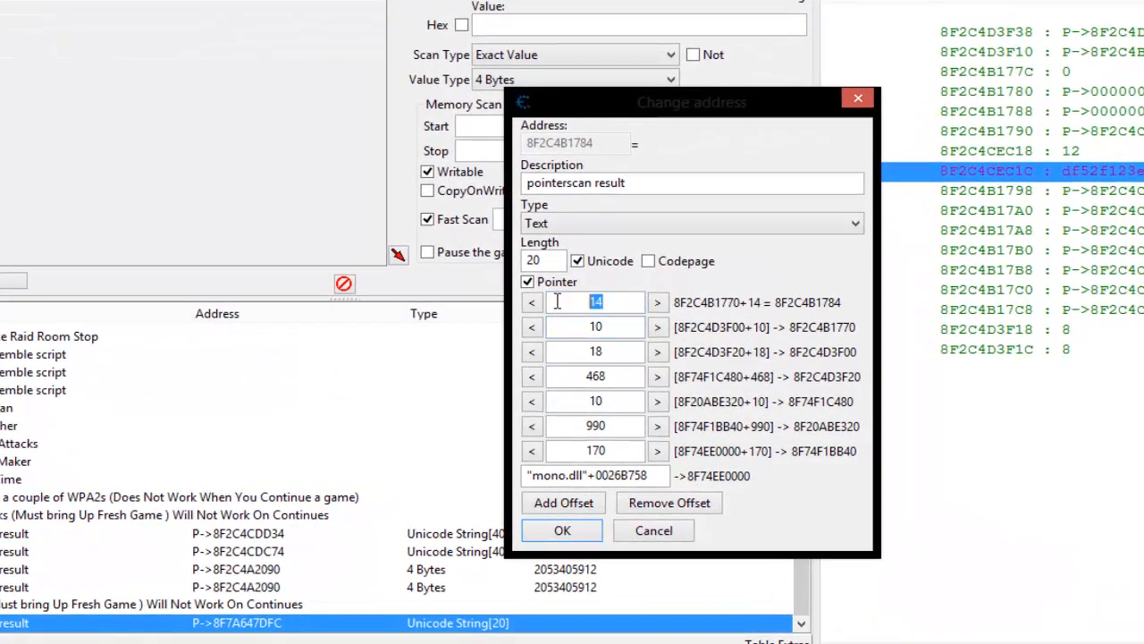
pyautogui.write('20')
pyautogui.click(564, 502)
pyautogui.doubleClick(601, 304)
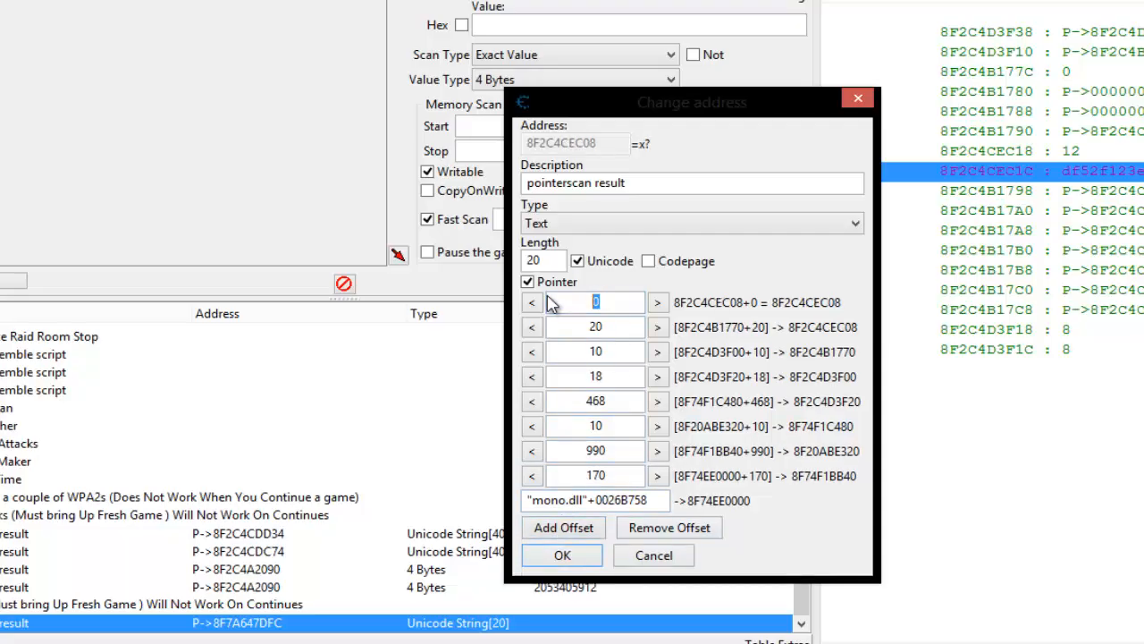
pyautogui.write('14')
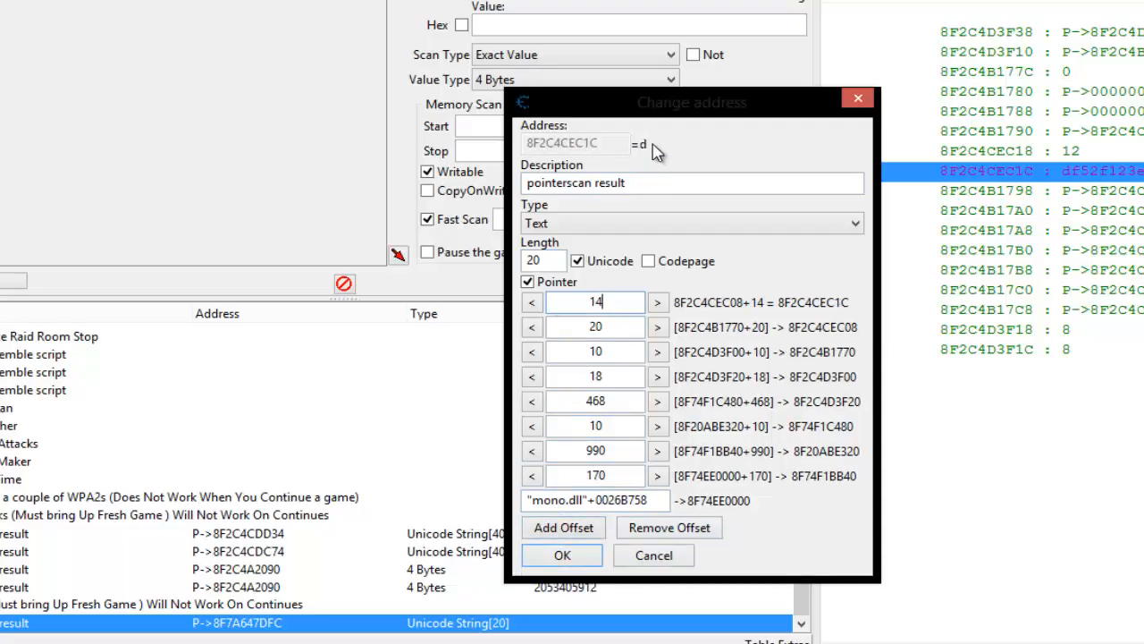
pyautogui.click(573, 557)
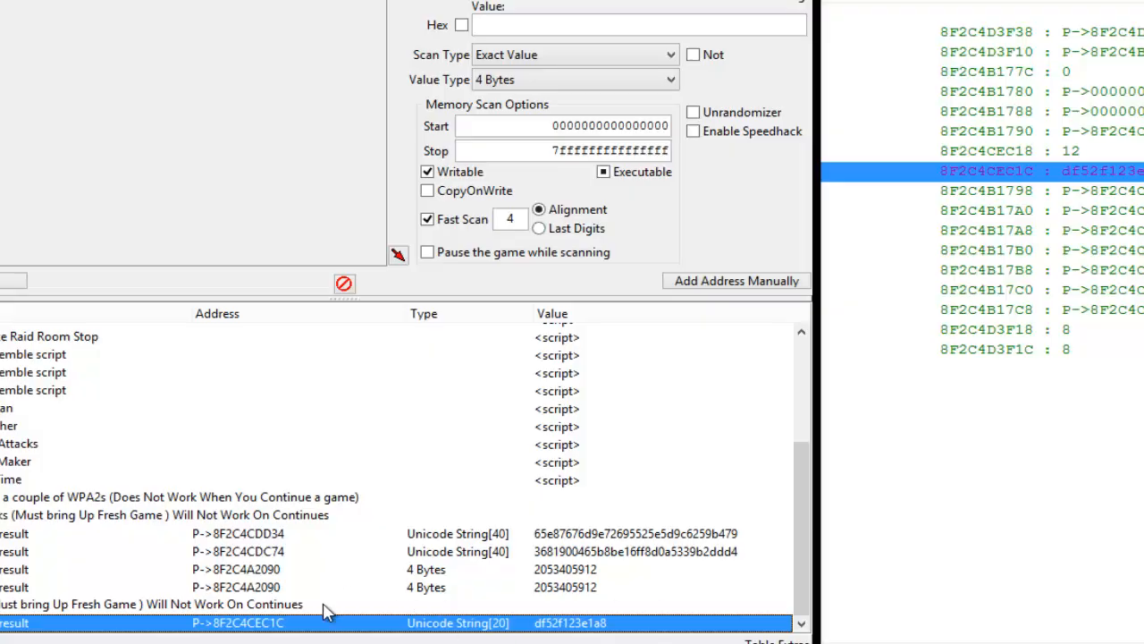
# - Review the corrected Master Key pointer's offset chain and its place in the address list without changing anything
pyautogui.doubleClick(255, 624)
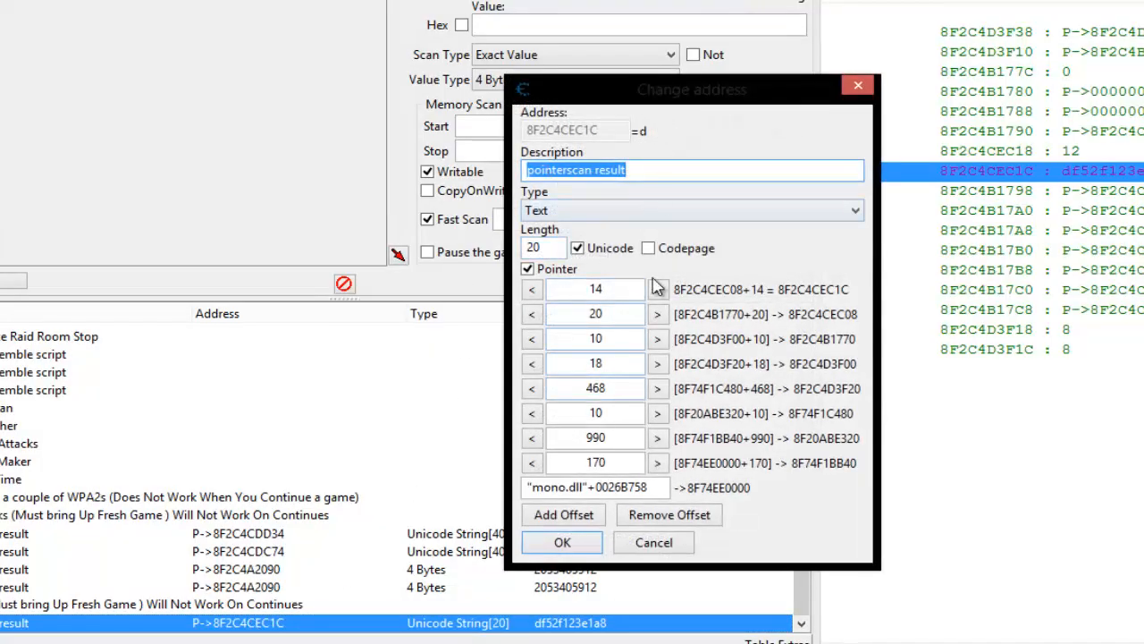
pyautogui.click(654, 542)
pyautogui.scroll(1, 270, 537)
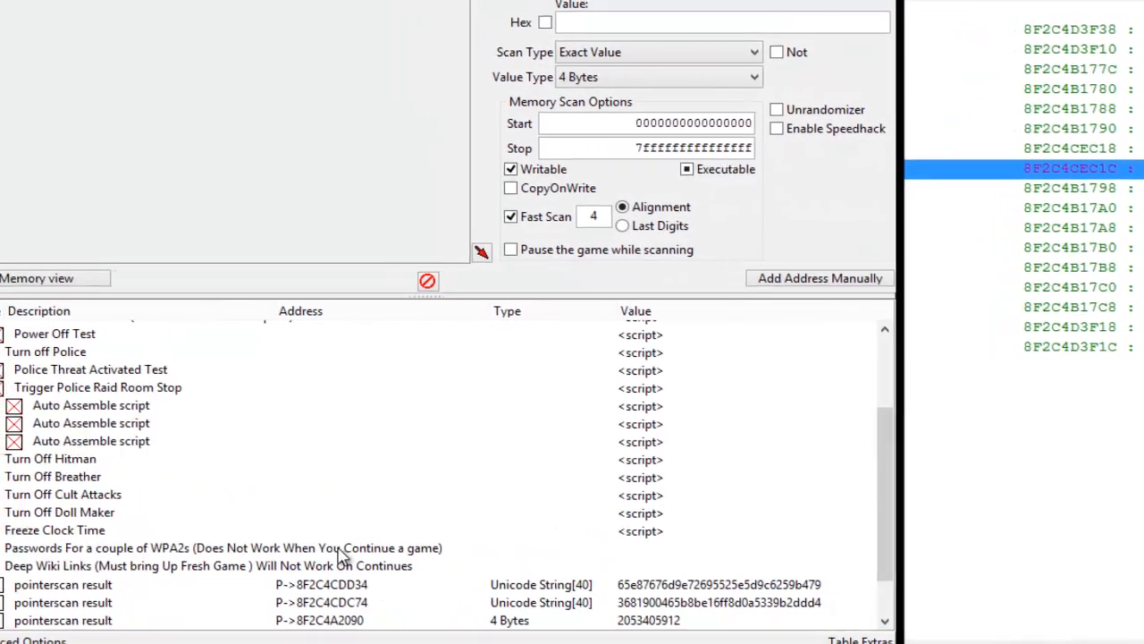
pyautogui.scroll(-1, 299, 534)
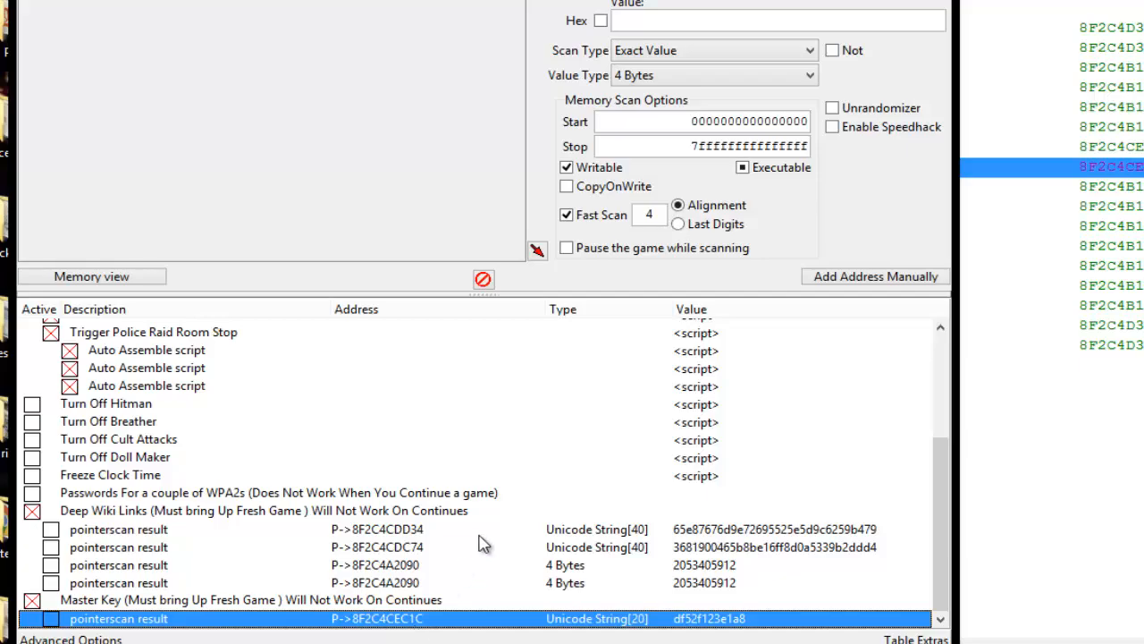
# - Paste seven copies of the corrected Master Key pointer below the original in the Master Key group
pyautogui.hotkey('ctrl', 'v')
pyautogui.click(747, 391)
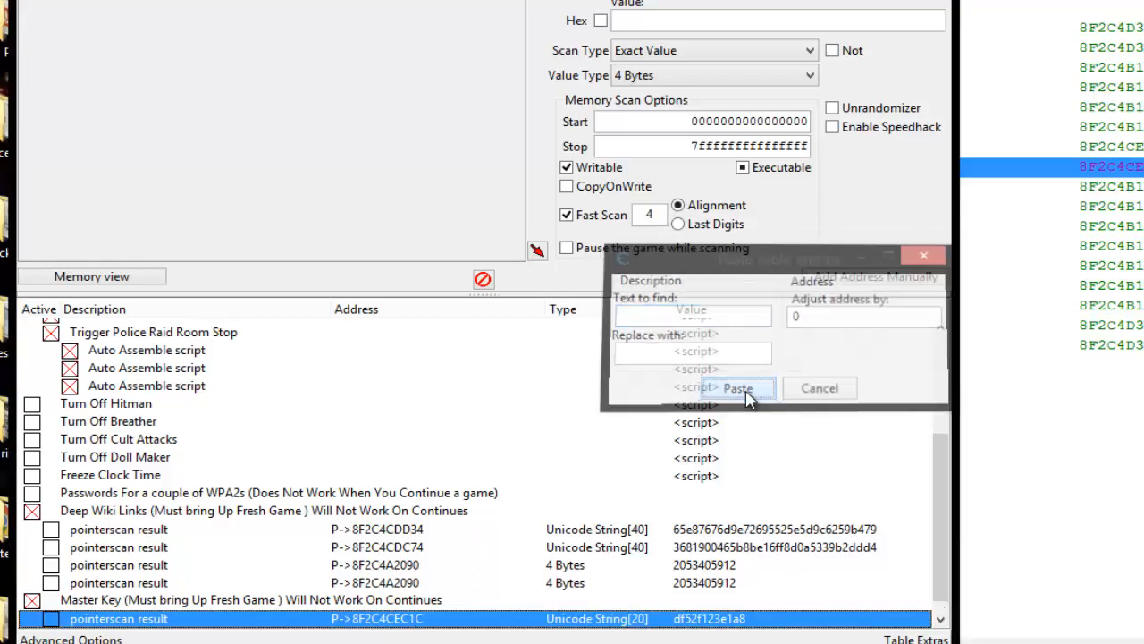
pyautogui.hotkey('ctrl', 'v')
pyautogui.click(749, 393)
pyautogui.hotkey('ctrl', 'v')
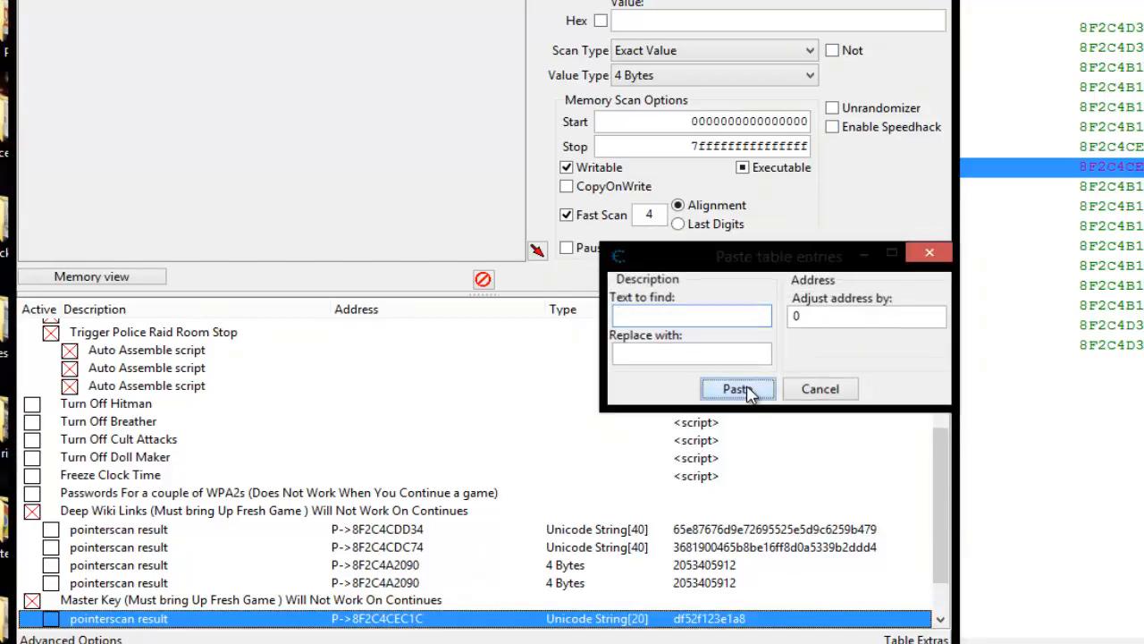
pyautogui.click(749, 393)
pyautogui.hotkey('ctrl', 'v')
pyautogui.click(749, 393)
pyautogui.hotkey('ctrl', 'v')
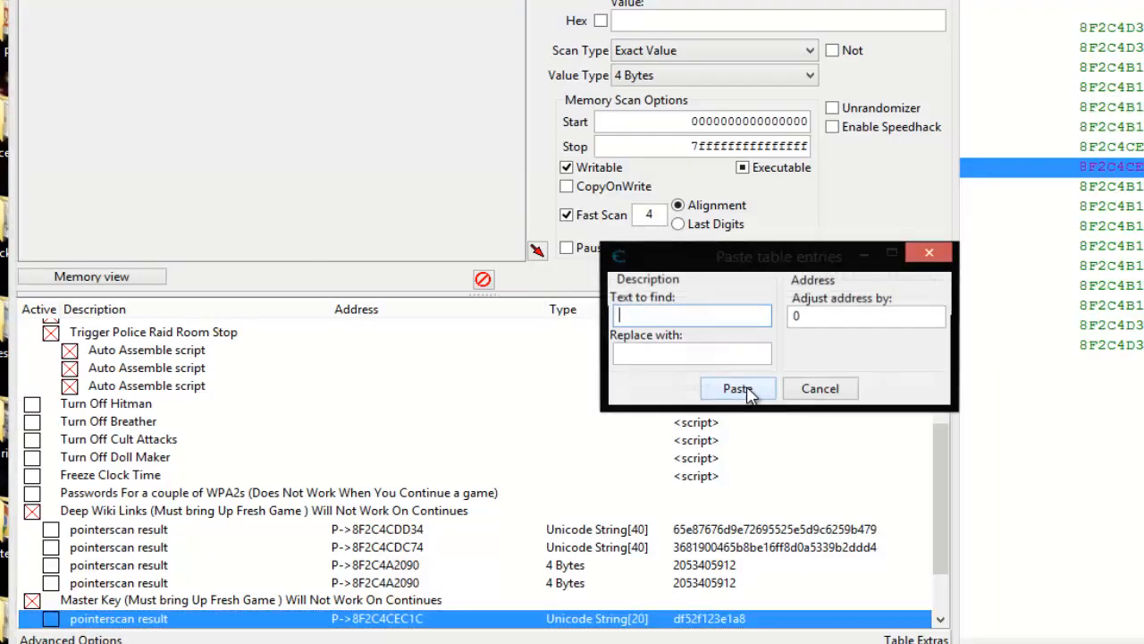
pyautogui.click(750, 393)
pyautogui.hotkey('ctrl', 'v')
pyautogui.click(749, 394)
pyautogui.hotkey('ctrl', 'v')
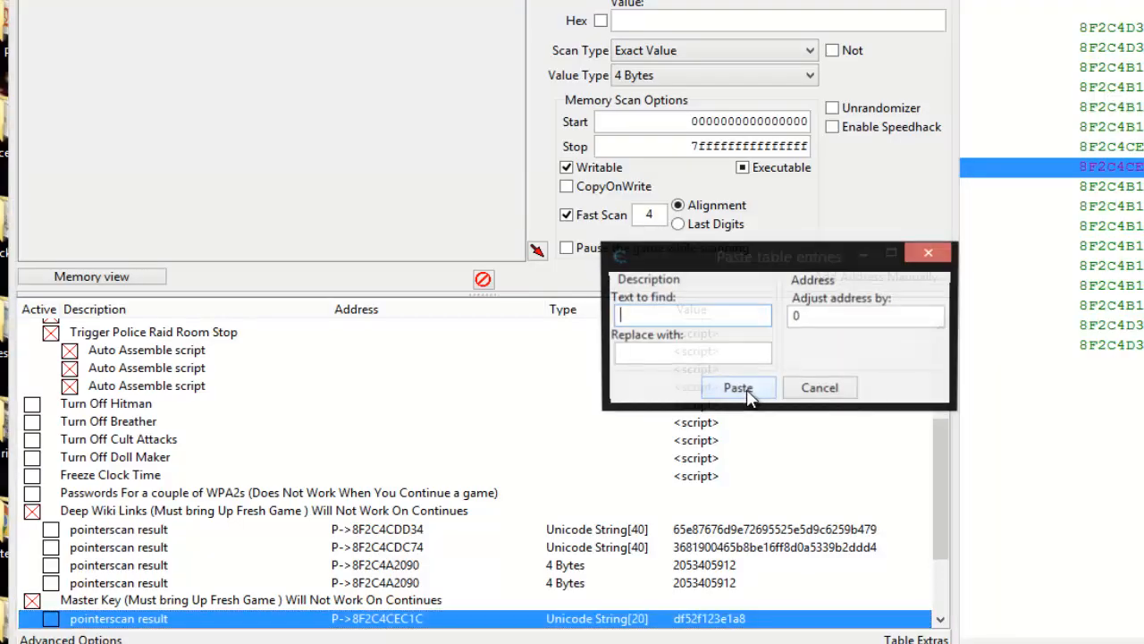
pyautogui.click(749, 393)
pyautogui.scroll(-3, 438, 497)
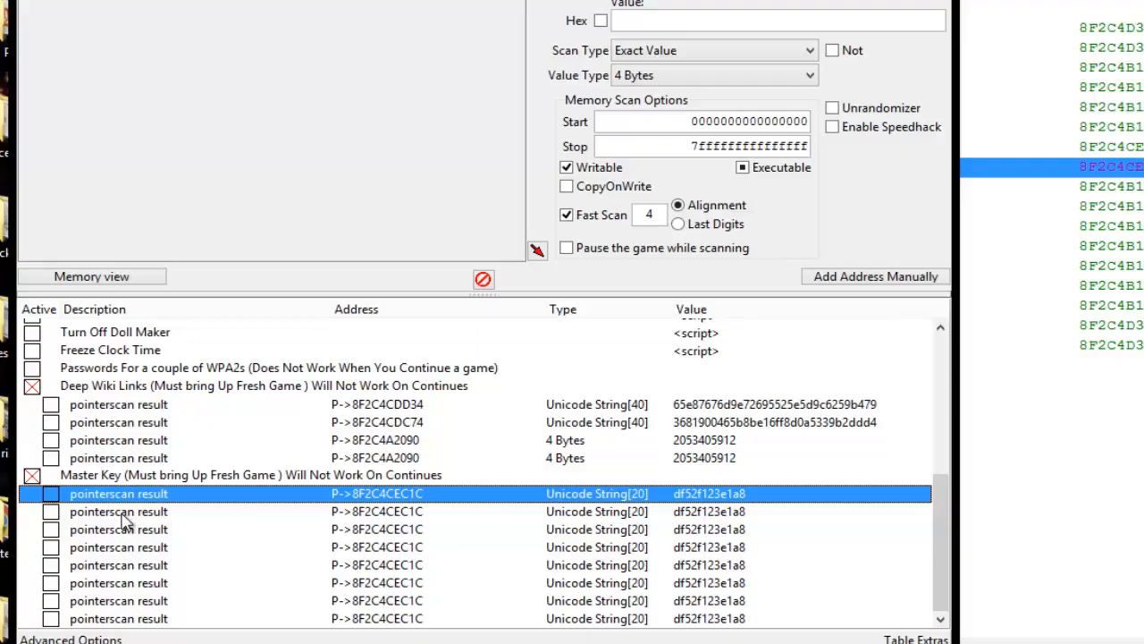
# - Change the description of the first pointer in the Master Key group to "Master Key 1-"
pyautogui.doubleClick(394, 499)
pyautogui.click(777, 164)
pyautogui.hotkey('ctrl', 'a')
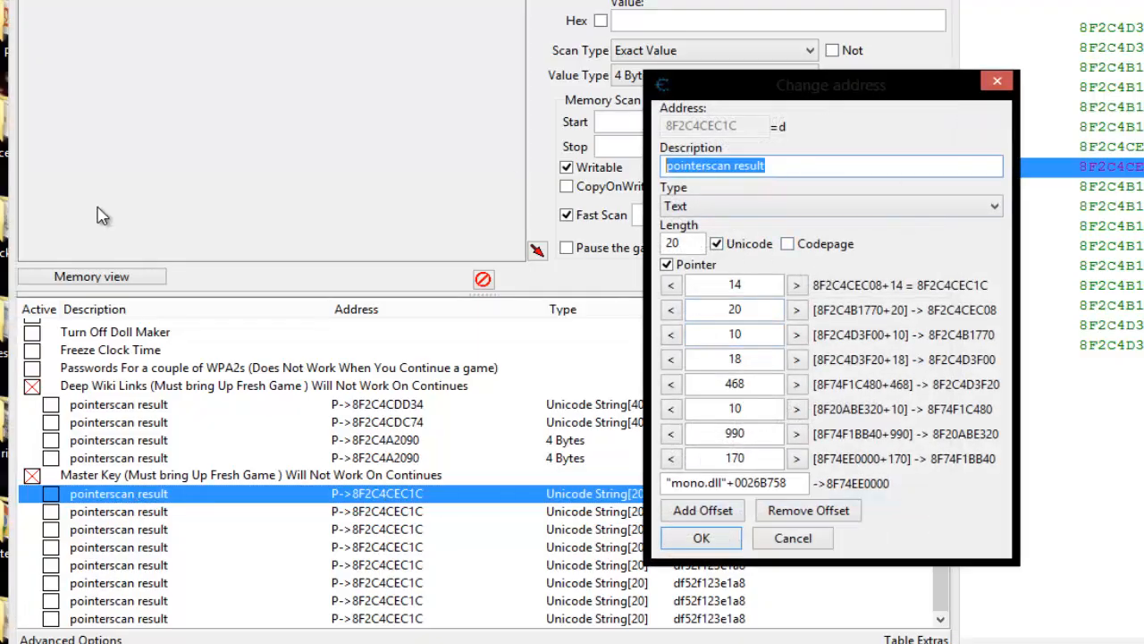
pyautogui.write('Master Key 1-')
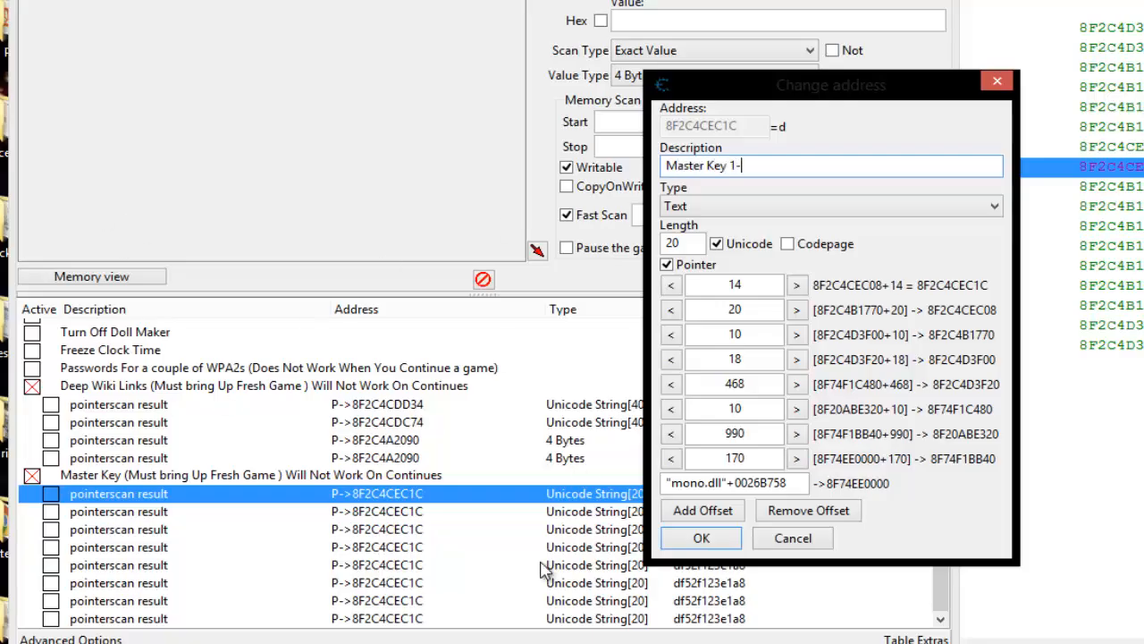
pyautogui.click(712, 548)
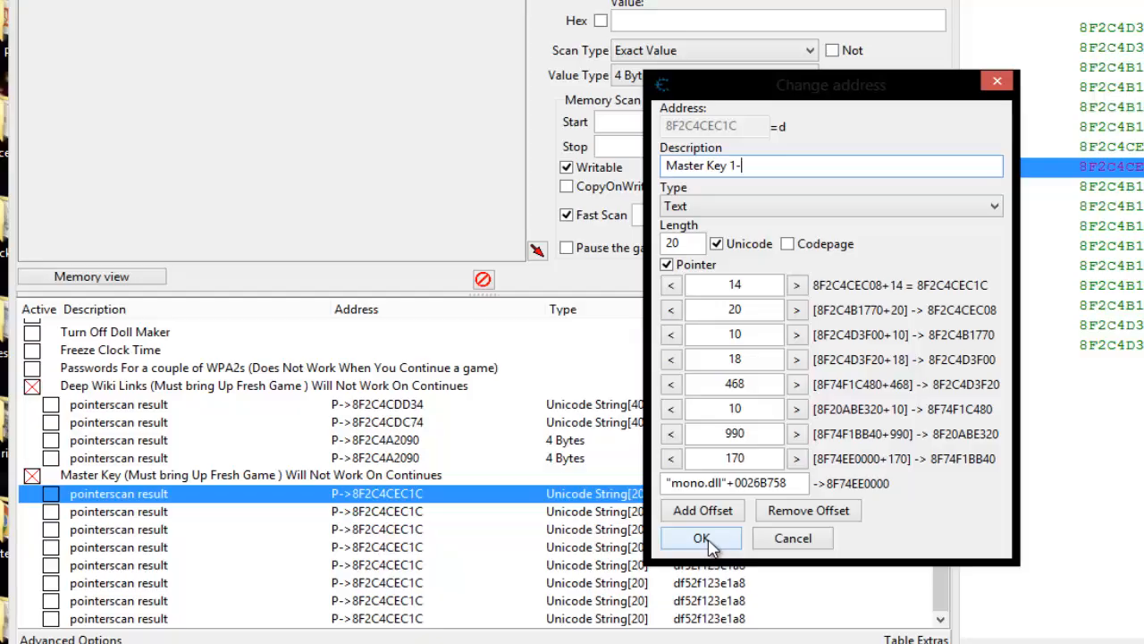
# - Rename all seven pasted pointer copies together as "Master Key 2-"
pyautogui.click(130, 511)
pyautogui.keyDown('shift'); pyautogui.click(147, 619); pyautogui.keyUp('shift')
pyautogui.doubleClick(147, 619)
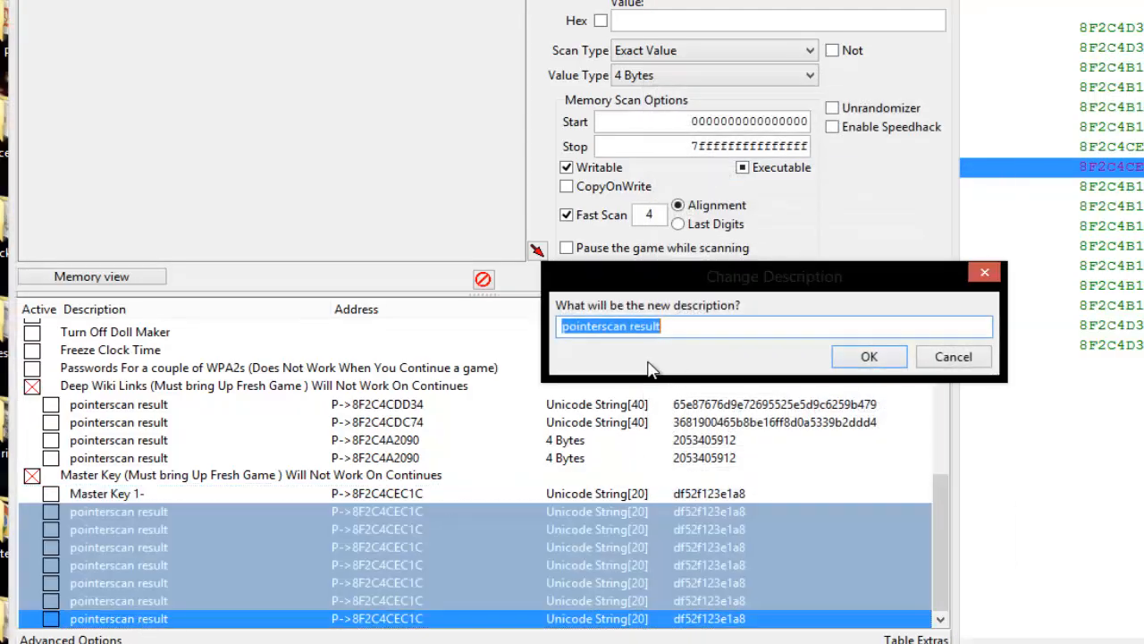
pyautogui.write('Master Kwey 2')
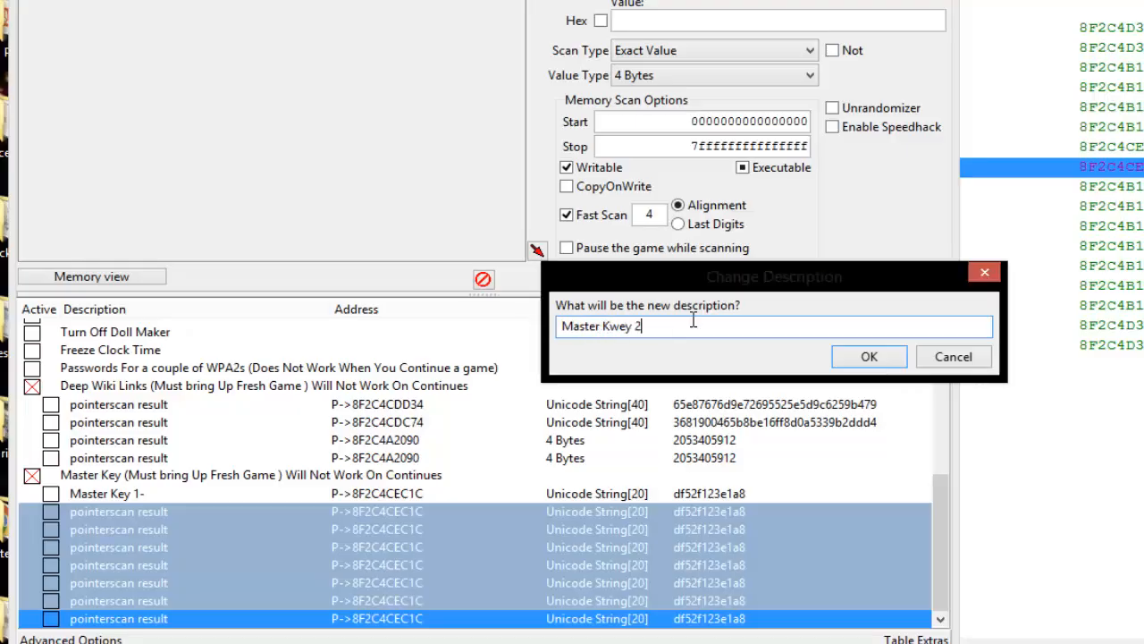
pyautogui.click(622, 327)
pyautogui.press('BackSpace')
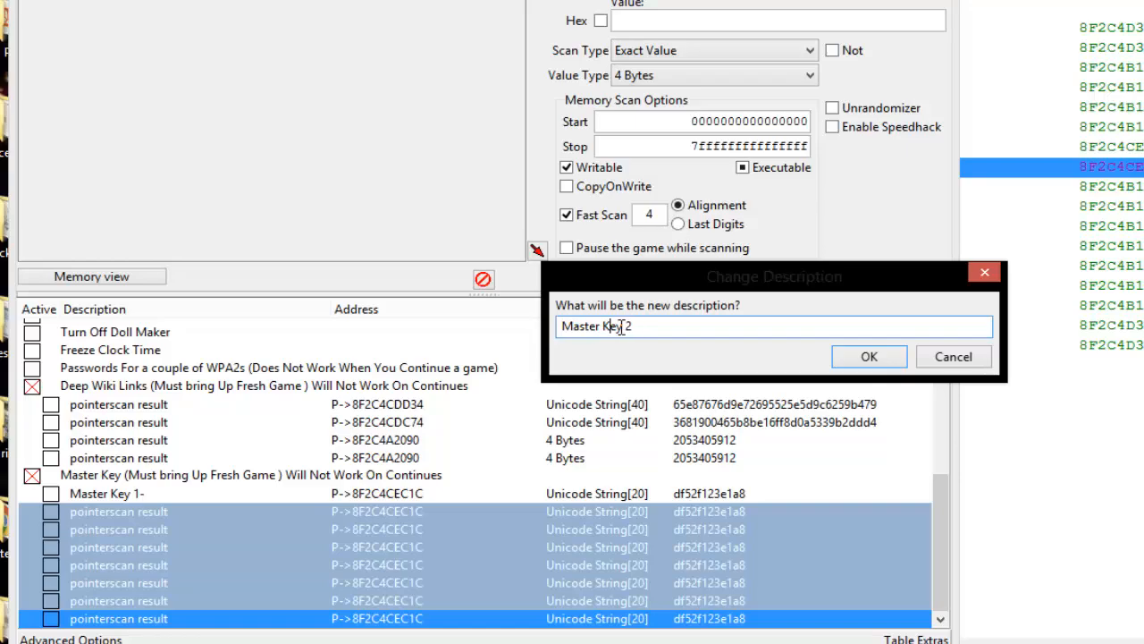
pyautogui.click(869, 356)
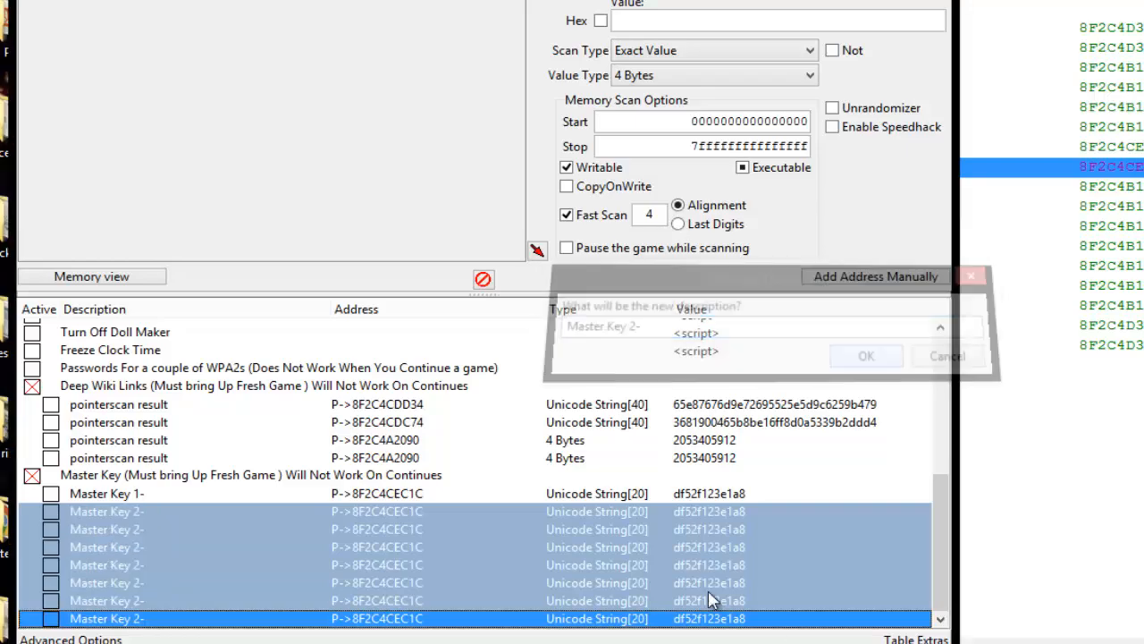
# - Set the item offset of the second Master Key pointer to 28 in place of 20 and apply it
pyautogui.click(380, 515)
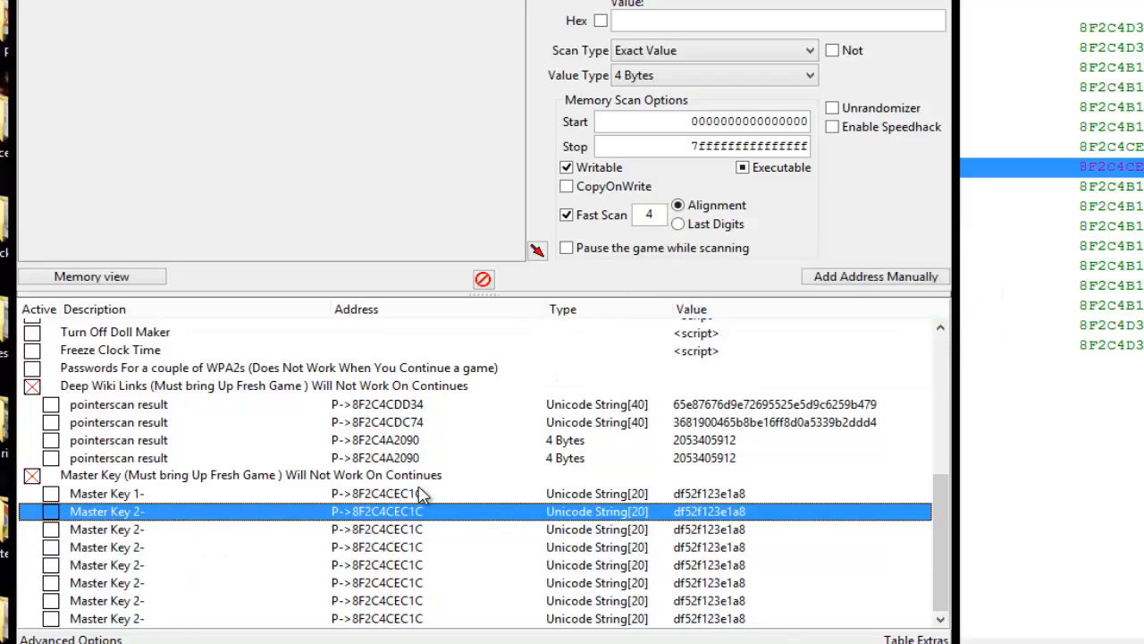
pyautogui.click(408, 495)
pyautogui.doubleClick(401, 511)
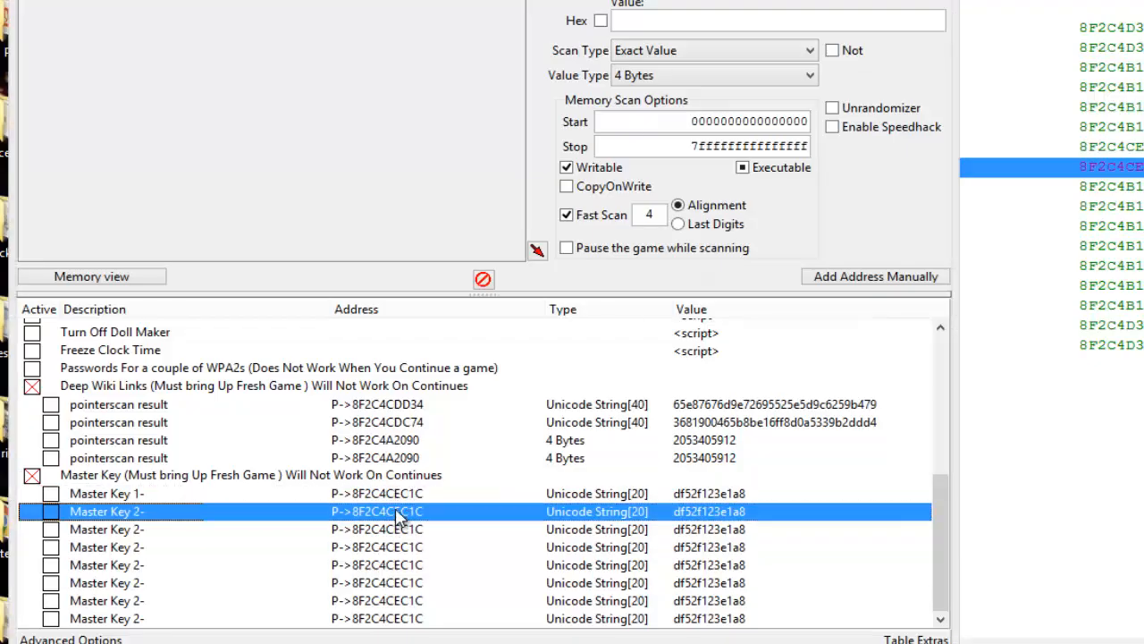
pyautogui.moveTo(752, 308); pyautogui.dragTo(728, 311)
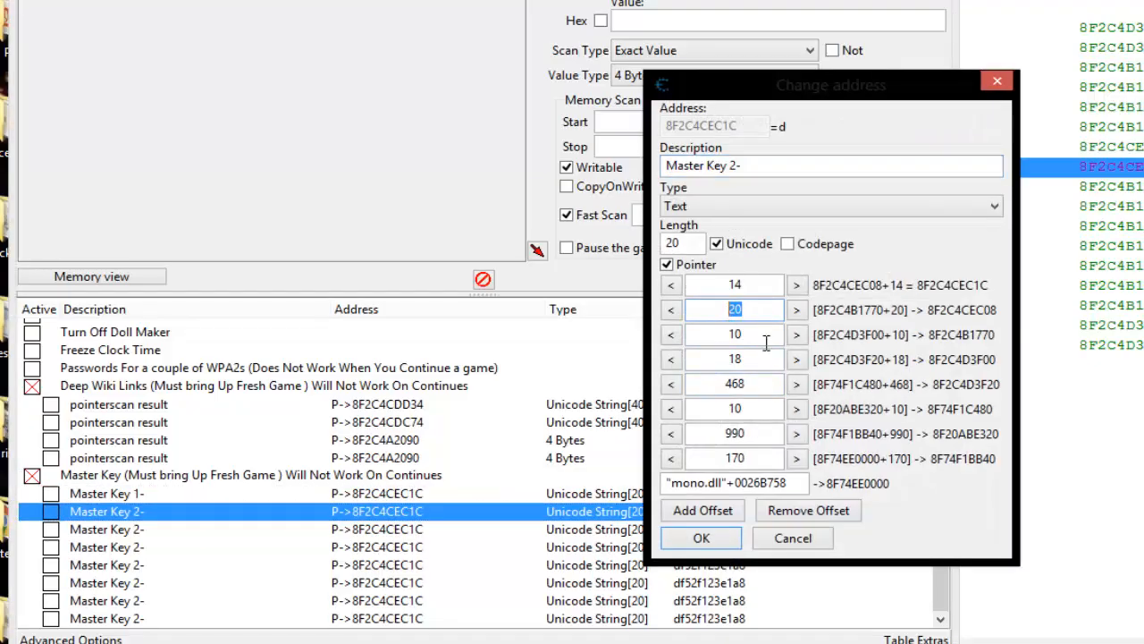
pyautogui.write('28')
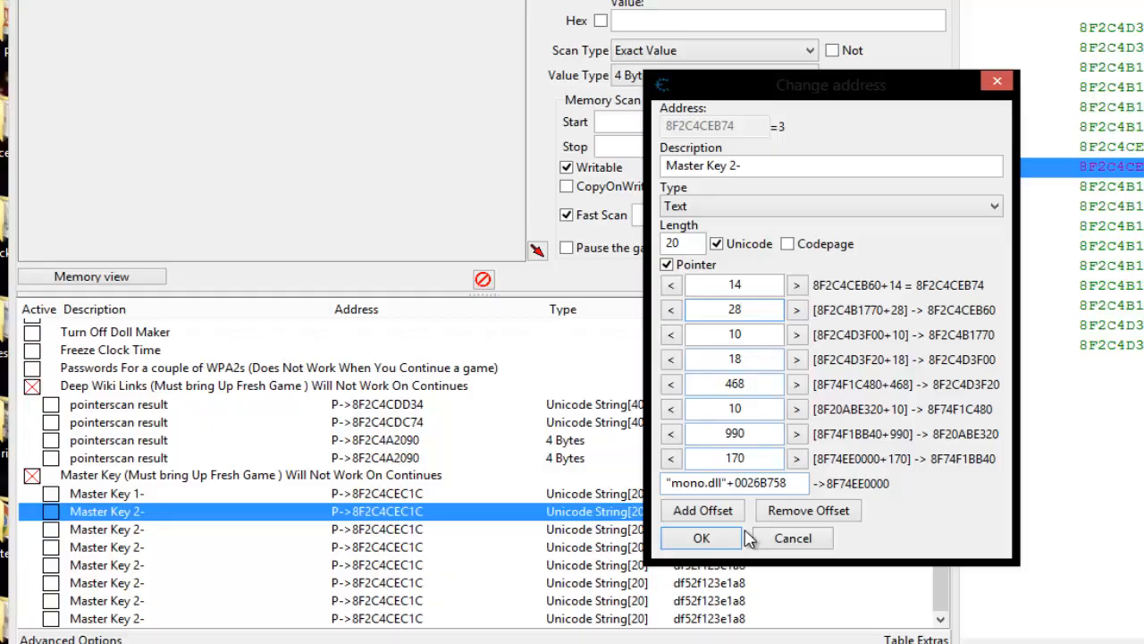
pyautogui.click(733, 537)
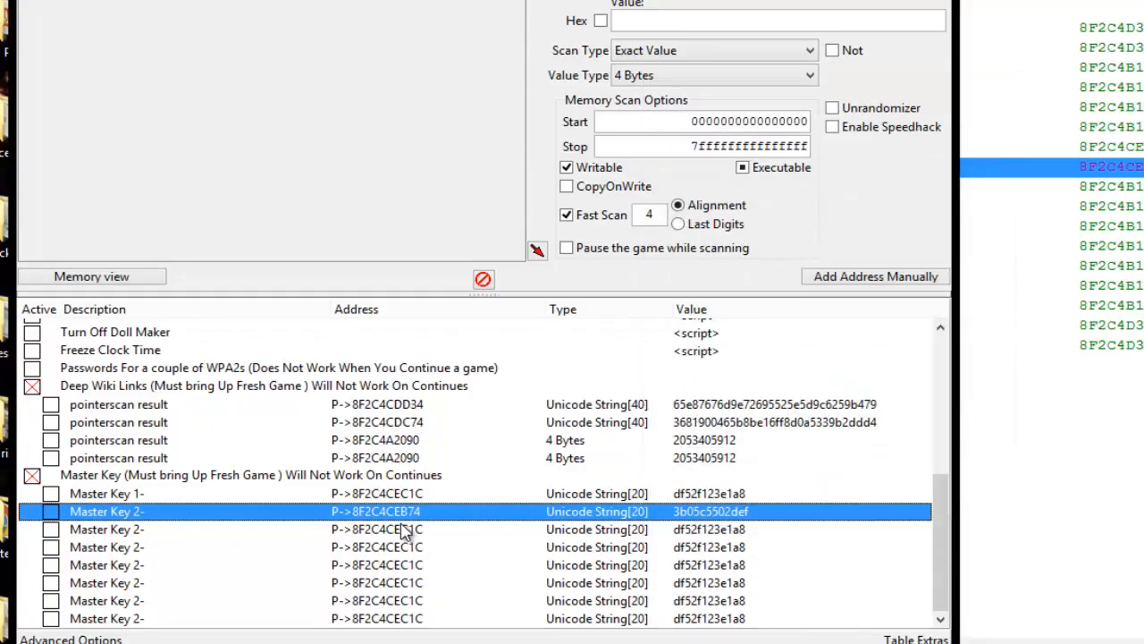
# - Rename the third Master Key pointer "Master Key 3-" and set its item offset to 30
pyautogui.doubleClick(402, 532)
pyautogui.click(732, 165)
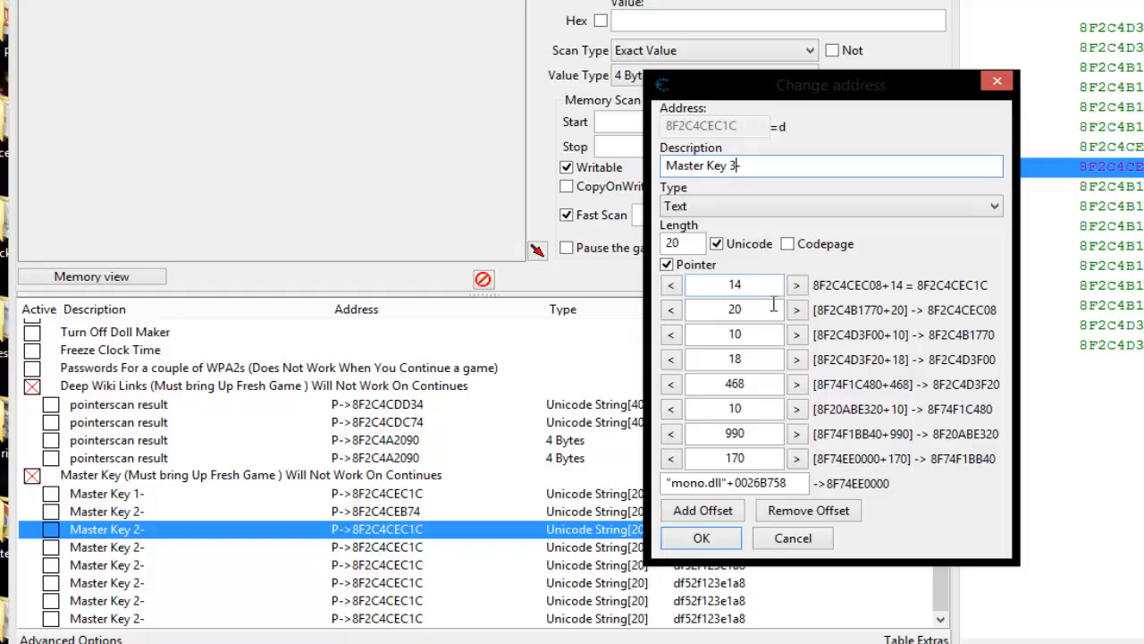
pyautogui.doubleClick(715, 310)
pyautogui.write('30')
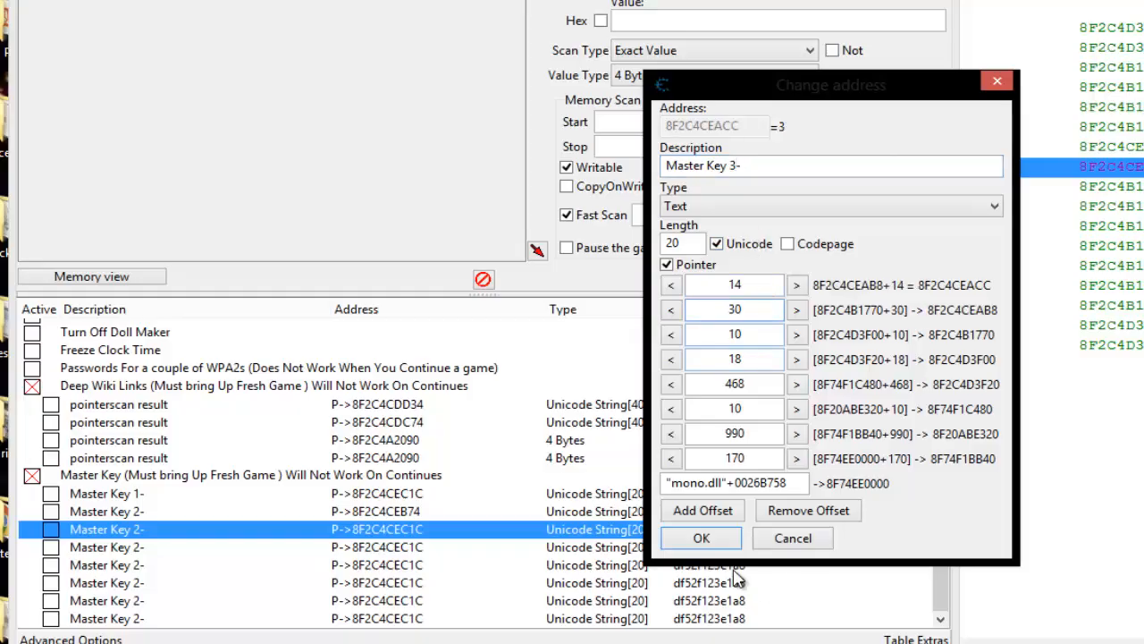
pyautogui.click(722, 539)
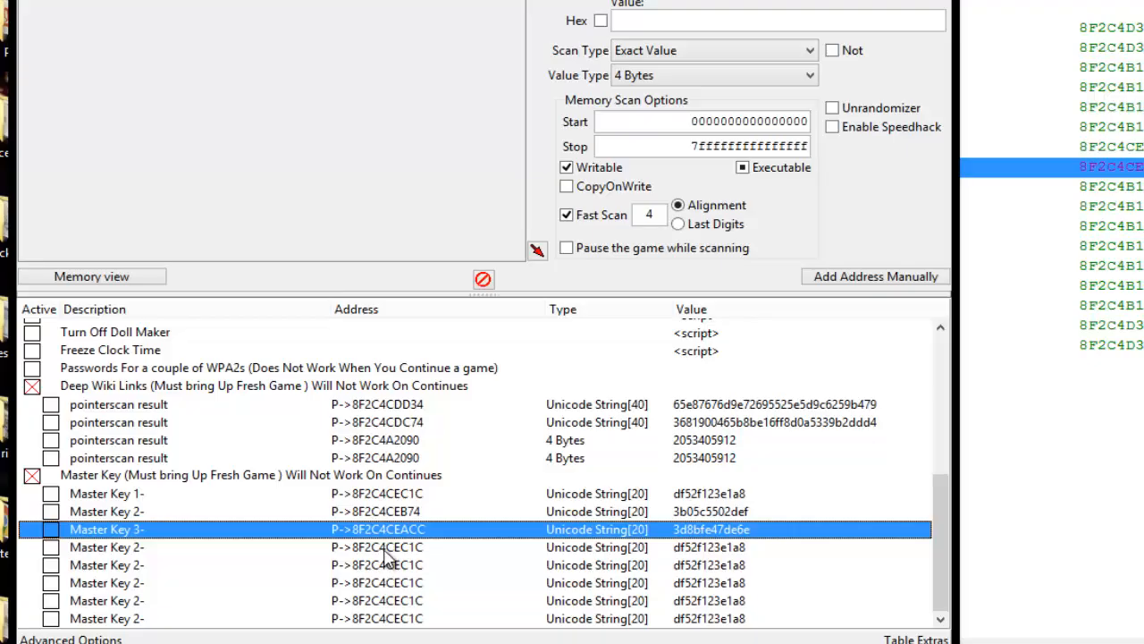
# - Rename the fourth Master Key pointer "Master Key 4-" and set its item offset to 38
pyautogui.doubleClick(380, 550)
pyautogui.click(733, 166)
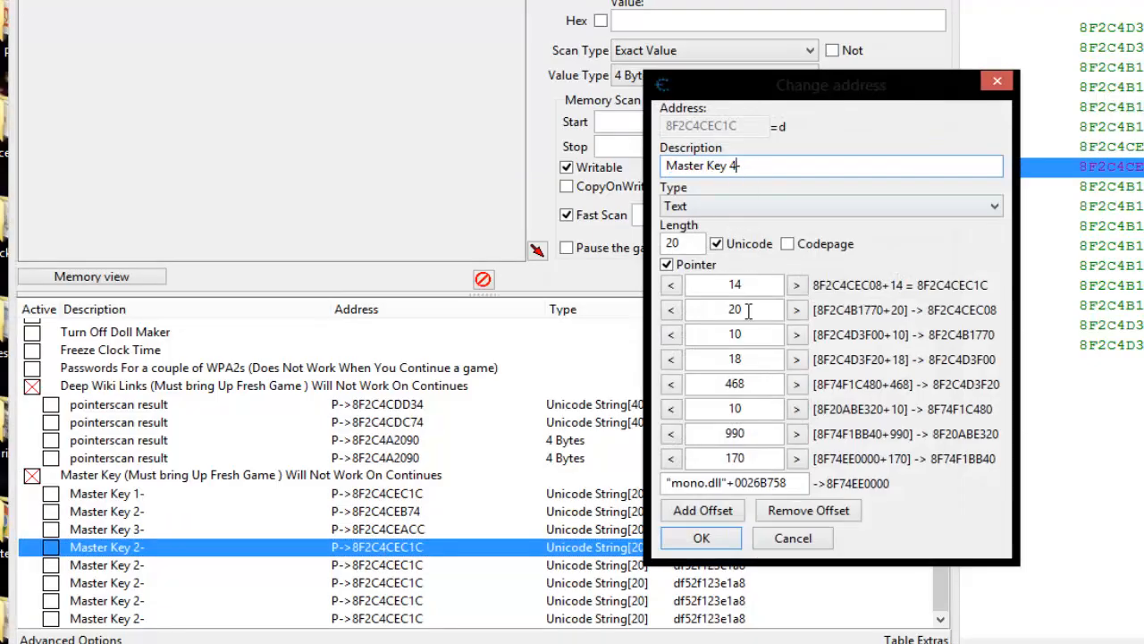
pyautogui.moveTo(749, 310); pyautogui.dragTo(688, 320)
pyautogui.write('30')
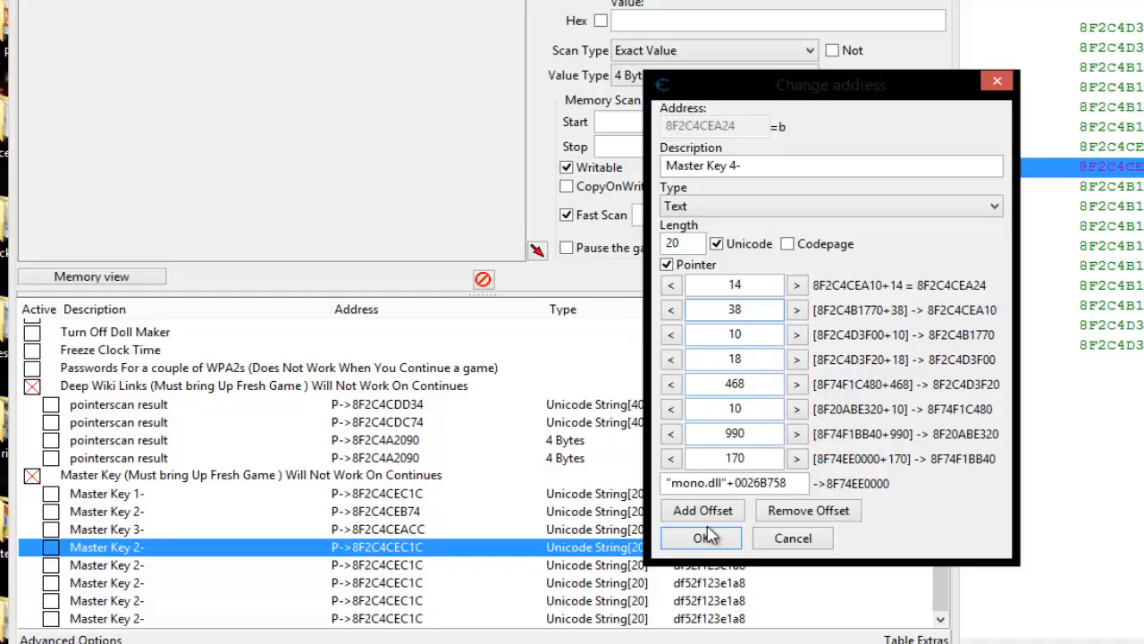
pyautogui.click(713, 540)
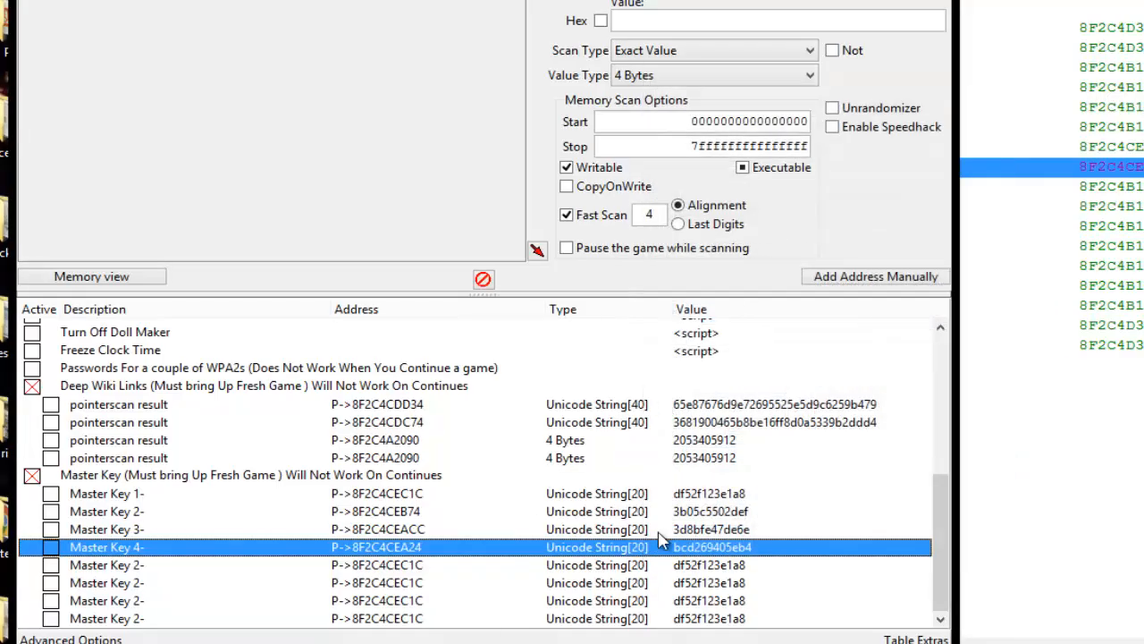
# - Set the item offsets of the remaining four pointers to 40, 48, 50 and 58 and rename them "Master Key 5-" through "Master Key 8-"
pyautogui.doubleClick(383, 565)
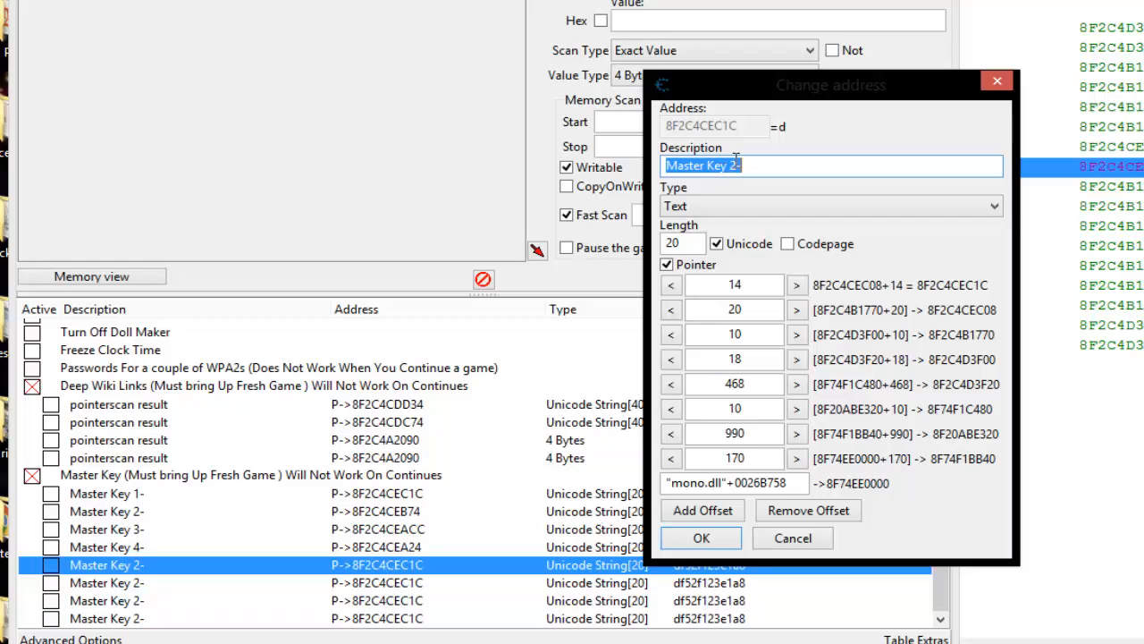
pyautogui.doubleClick(731, 165)
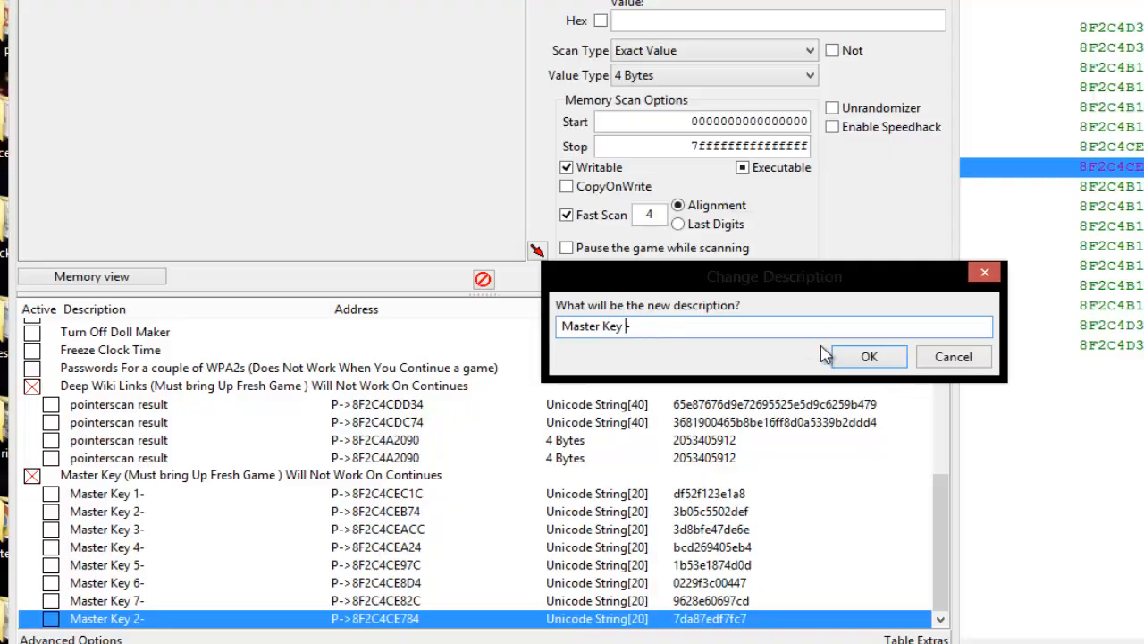
pyautogui.click(897, 360)
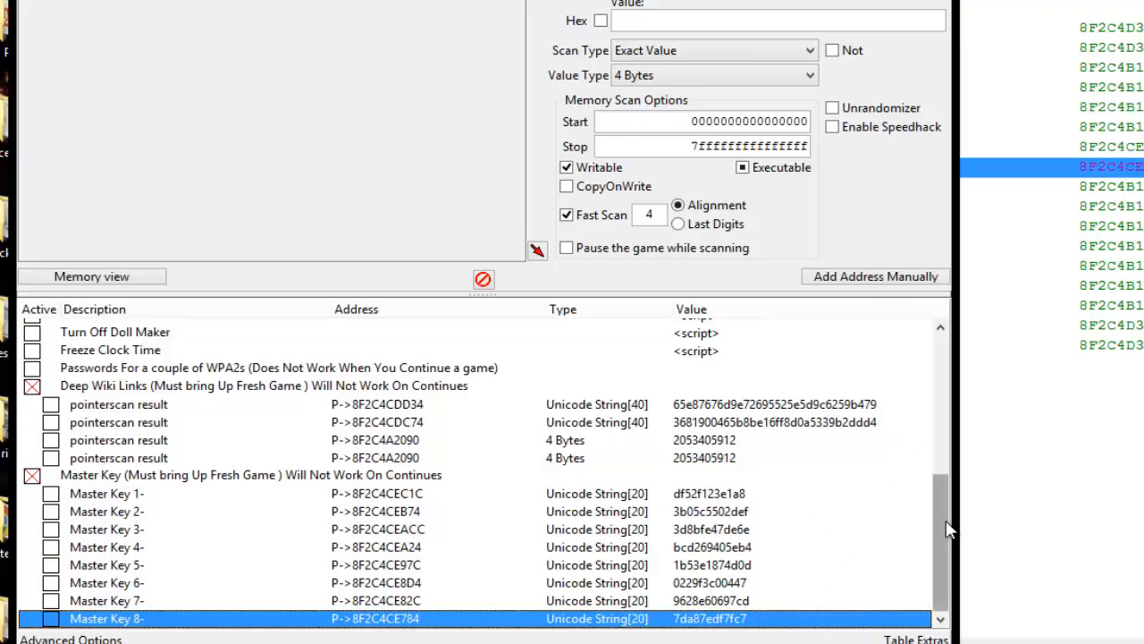
# - Go through the Master Key 1- to Master Key 8- entries and check each one's key value and address
pyautogui.moveTo(944, 522); pyautogui.dragTo(944, 520)
pyautogui.click(735, 498)
pyautogui.click(728, 515)
pyautogui.click(729, 533)
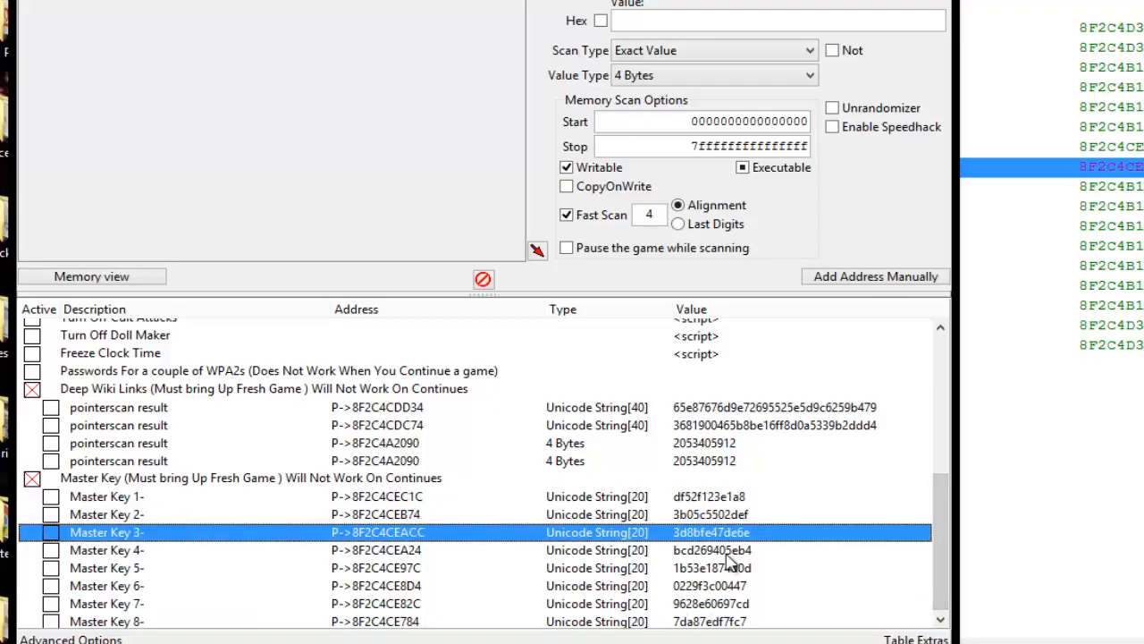
pyautogui.click(729, 549)
pyautogui.click(730, 569)
pyautogui.click(731, 587)
pyautogui.click(743, 622)
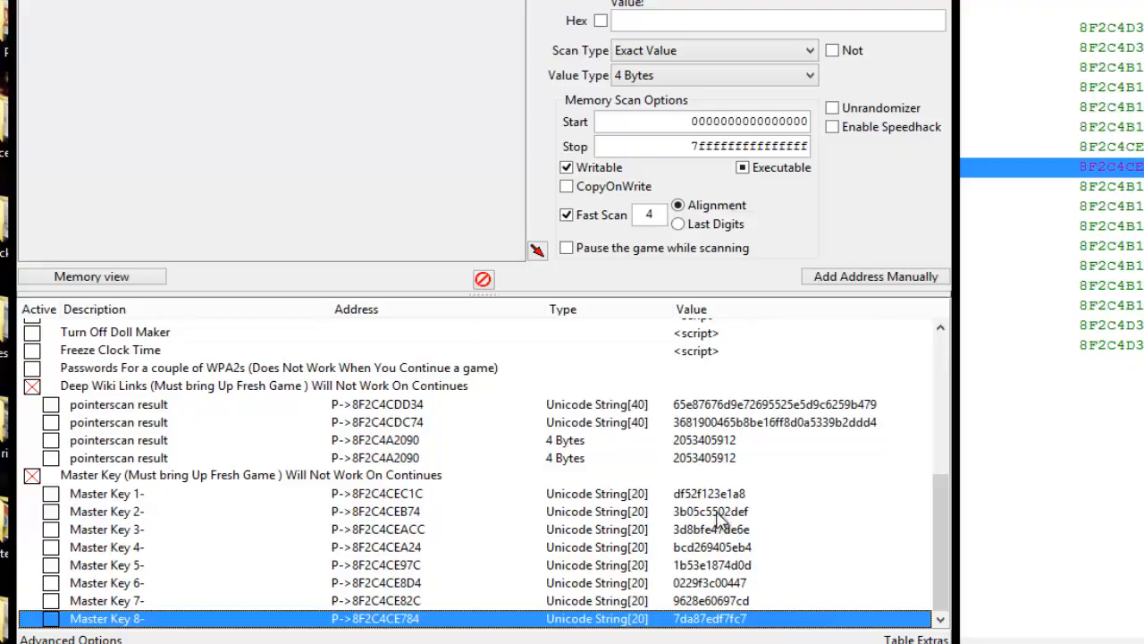
pyautogui.click(396, 497)
pyautogui.click(386, 515)
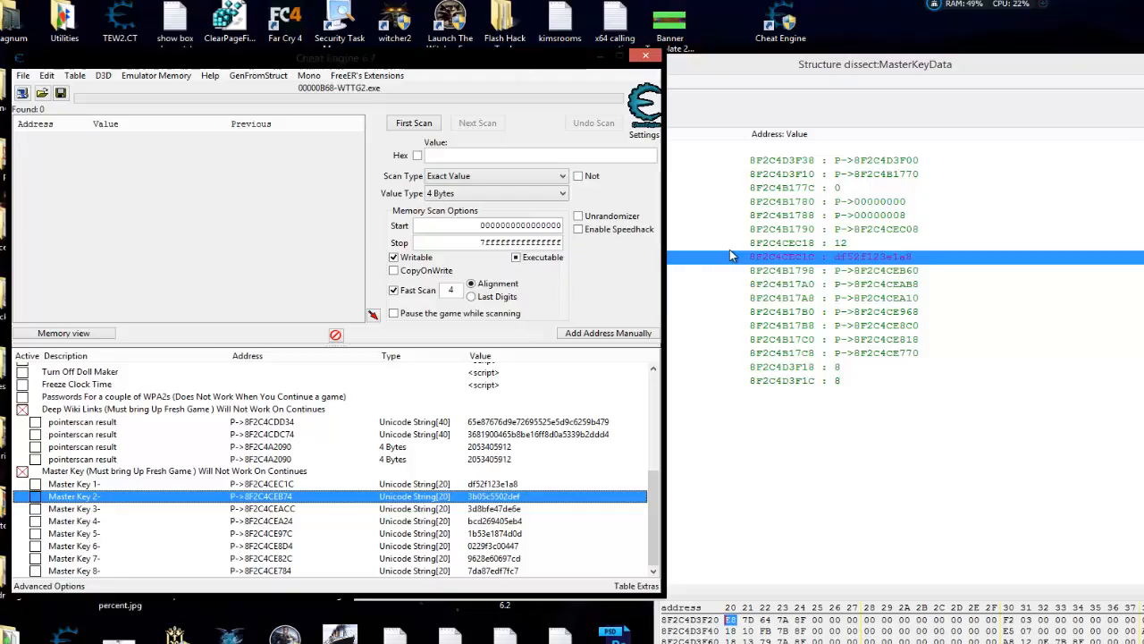
# - Review the address list from the Hack Challenge Duration entry down to the two Deep Wiki Links string pointers
pyautogui.scroll(6, 303, 452)
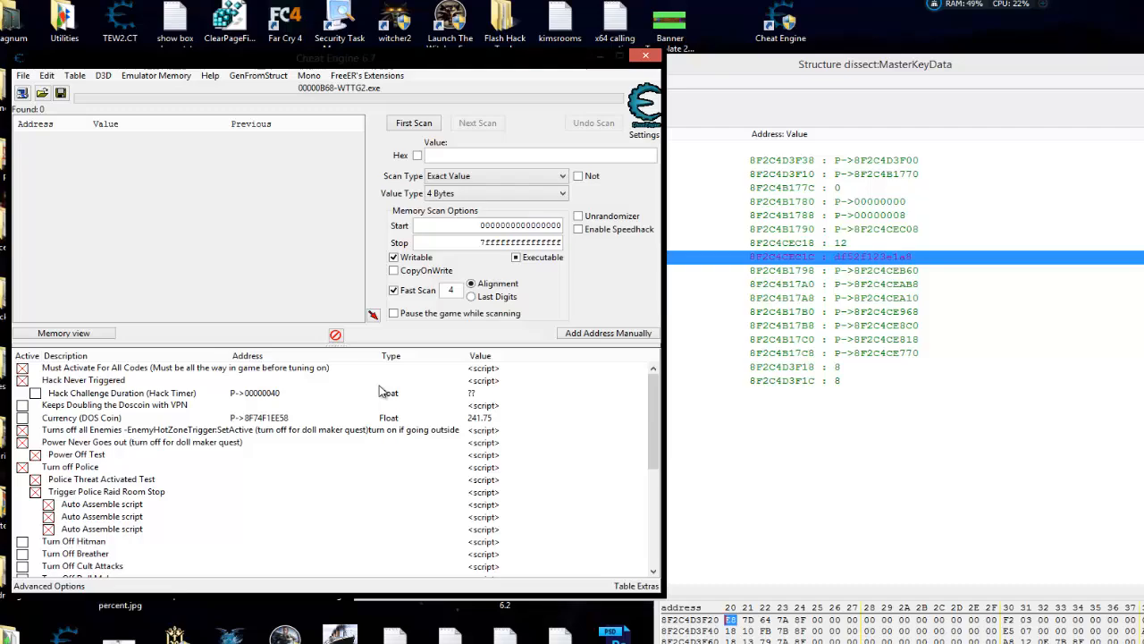
pyautogui.click(141, 394)
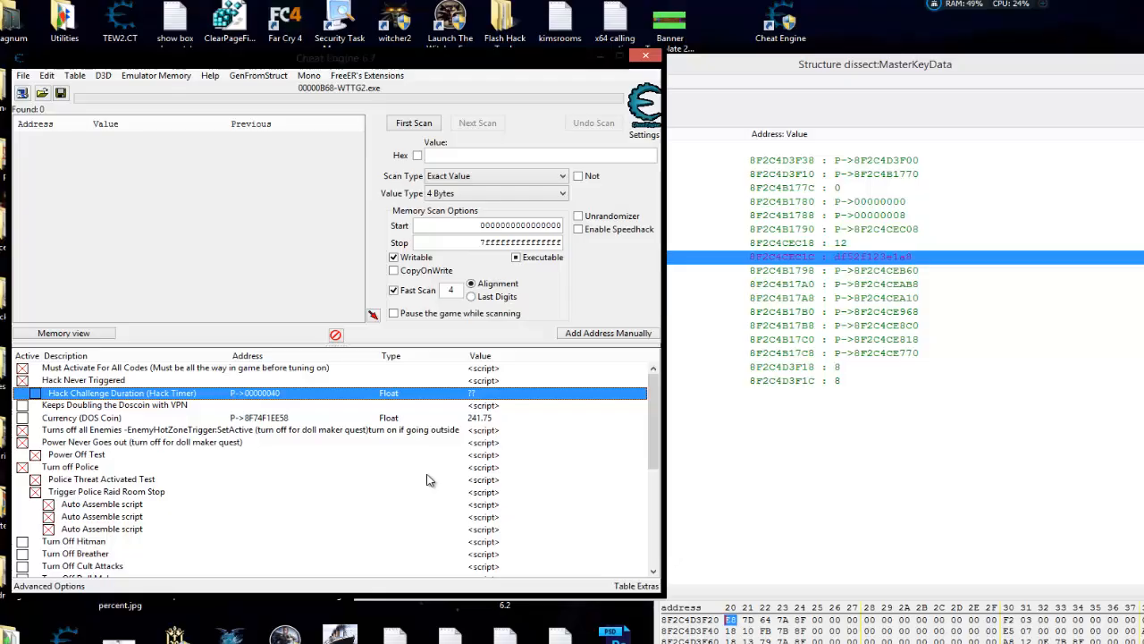
pyautogui.moveTo(841, 66); pyautogui.dragTo(723, 42)
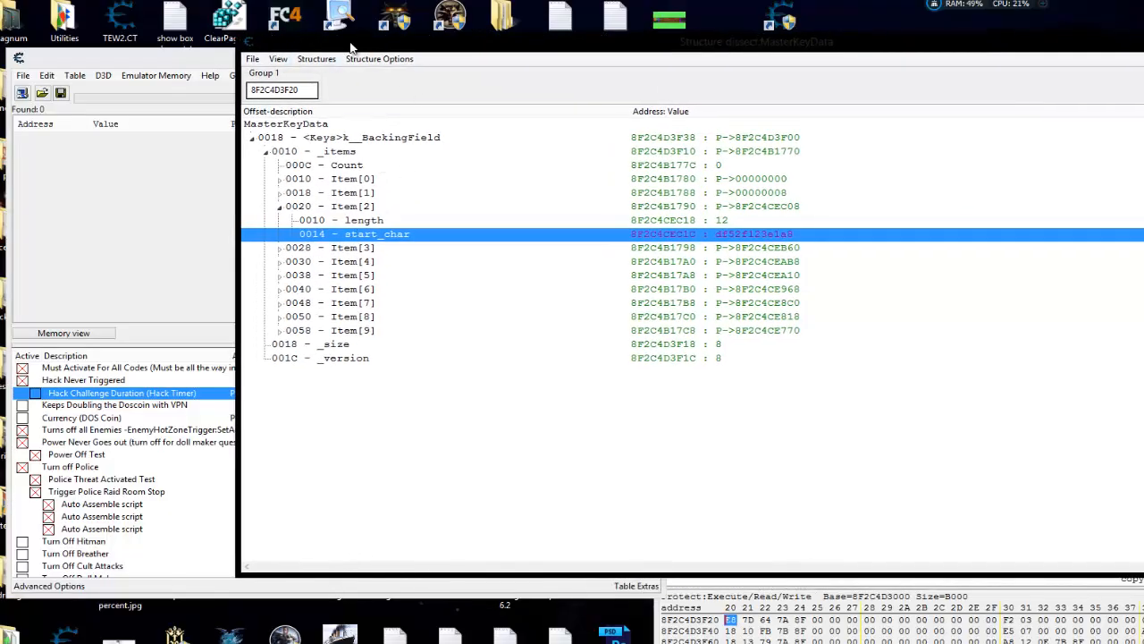
pyautogui.moveTo(352, 48); pyautogui.dragTo(403, 54)
pyautogui.click(268, 329)
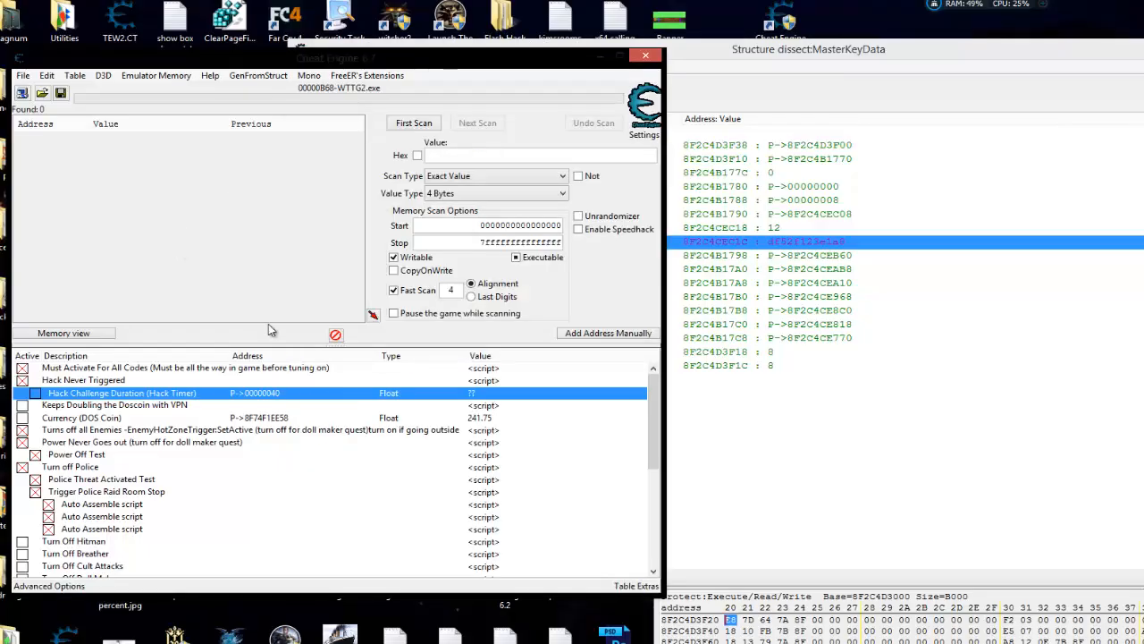
pyautogui.scroll(-6, 175, 438)
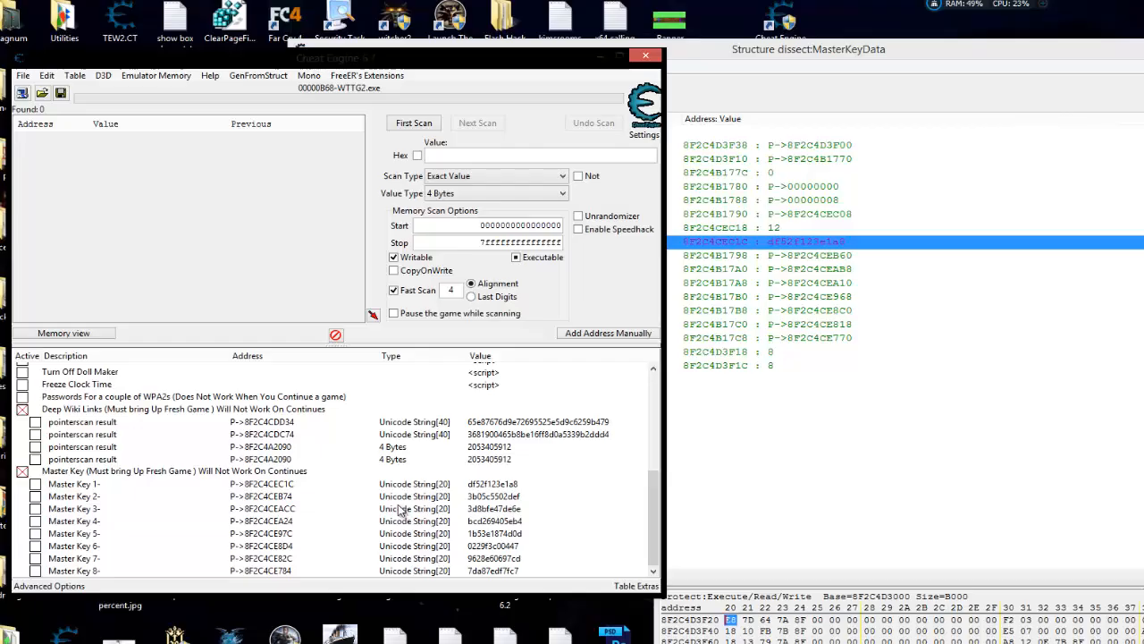
pyautogui.click(272, 436)
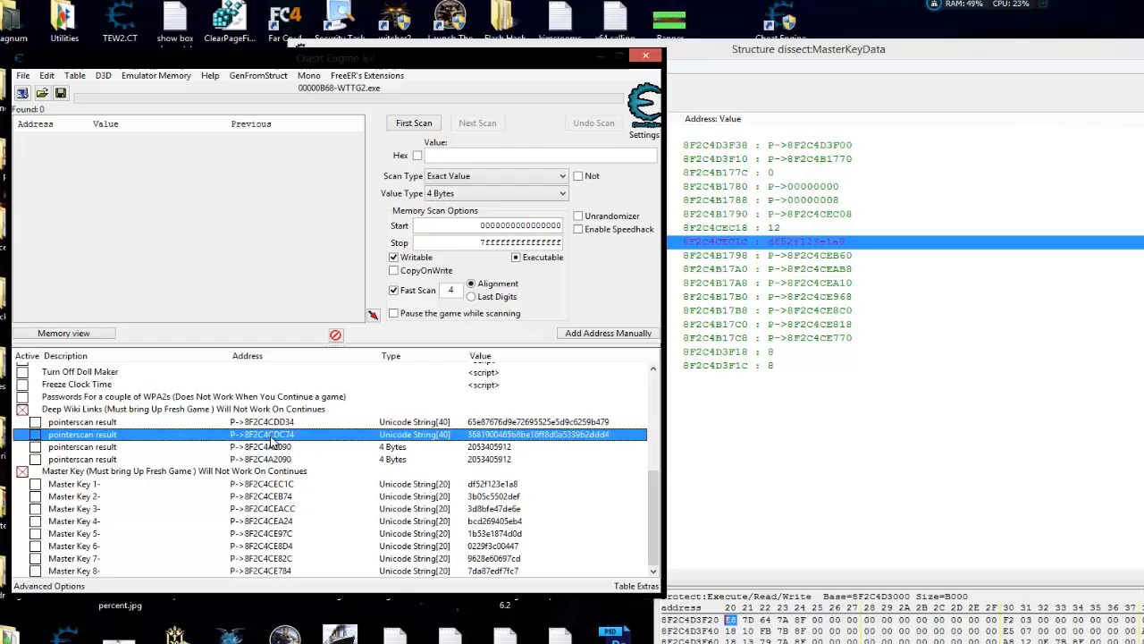
pyautogui.click(270, 422)
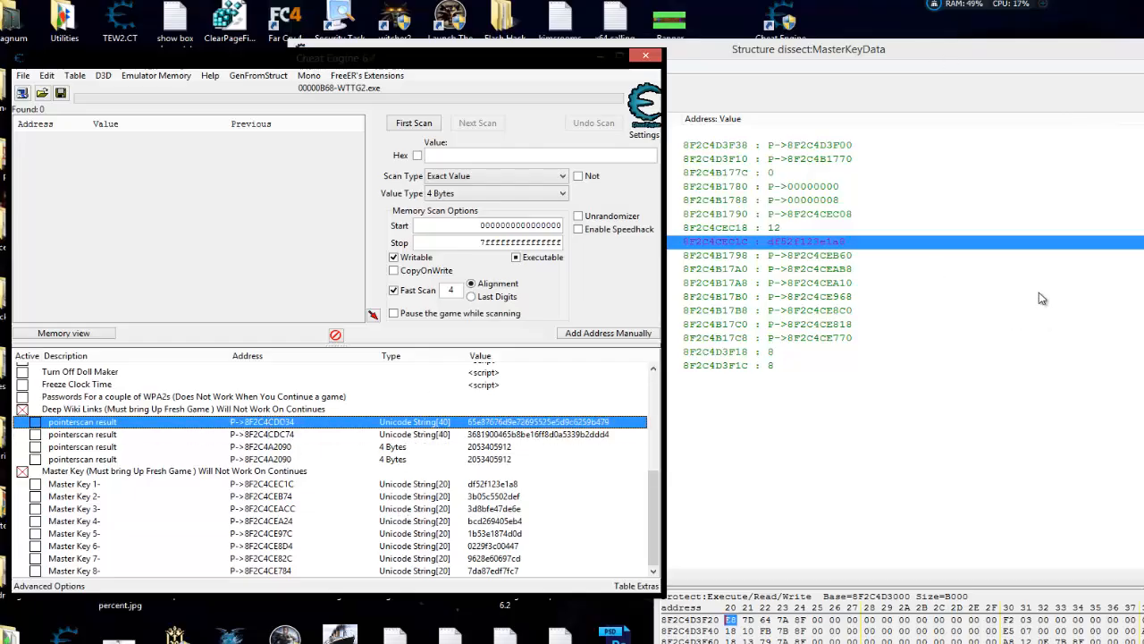
# - Switch the structure dissection from MasterKeyData to WikiSiteData and reposition its window clear of the Mono dissector
pyautogui.click(765, 55)
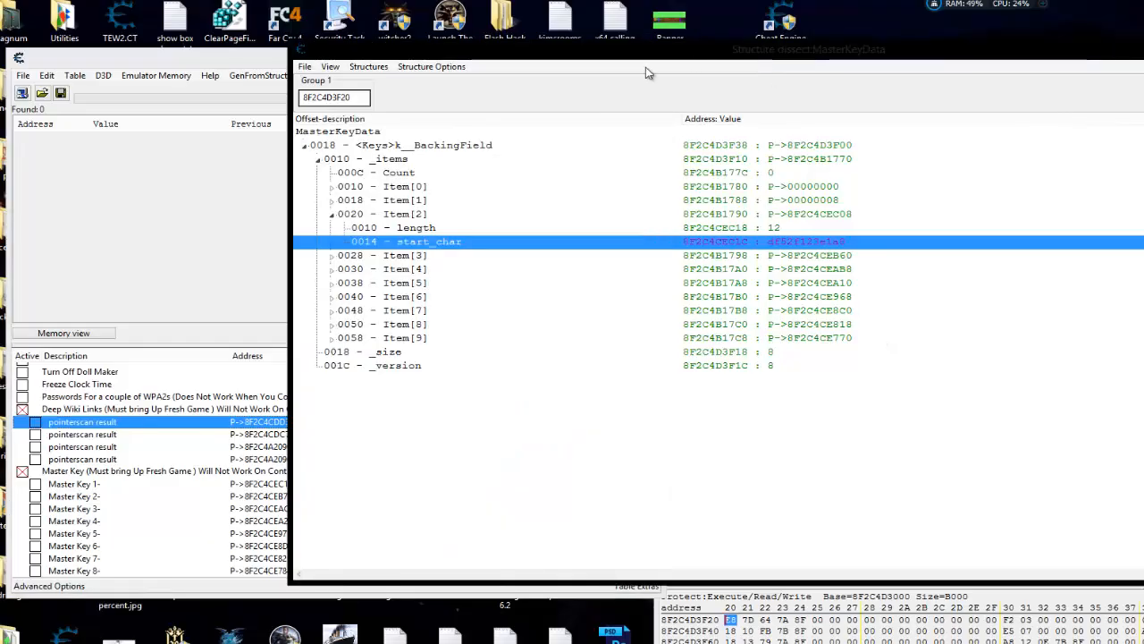
pyautogui.click(368, 67)
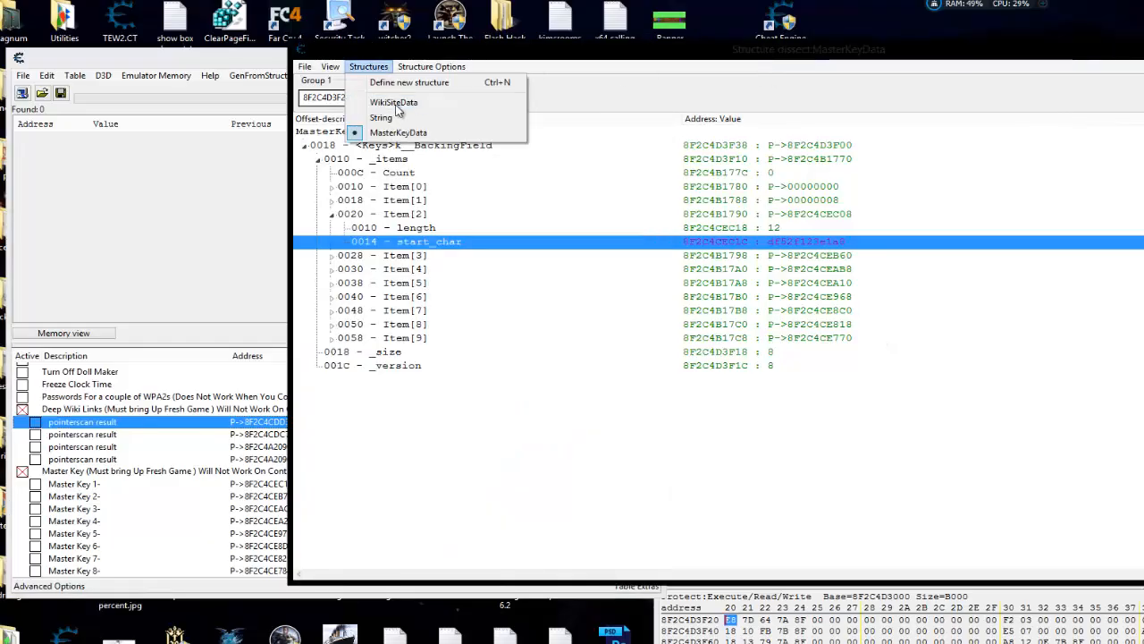
pyautogui.click(394, 103)
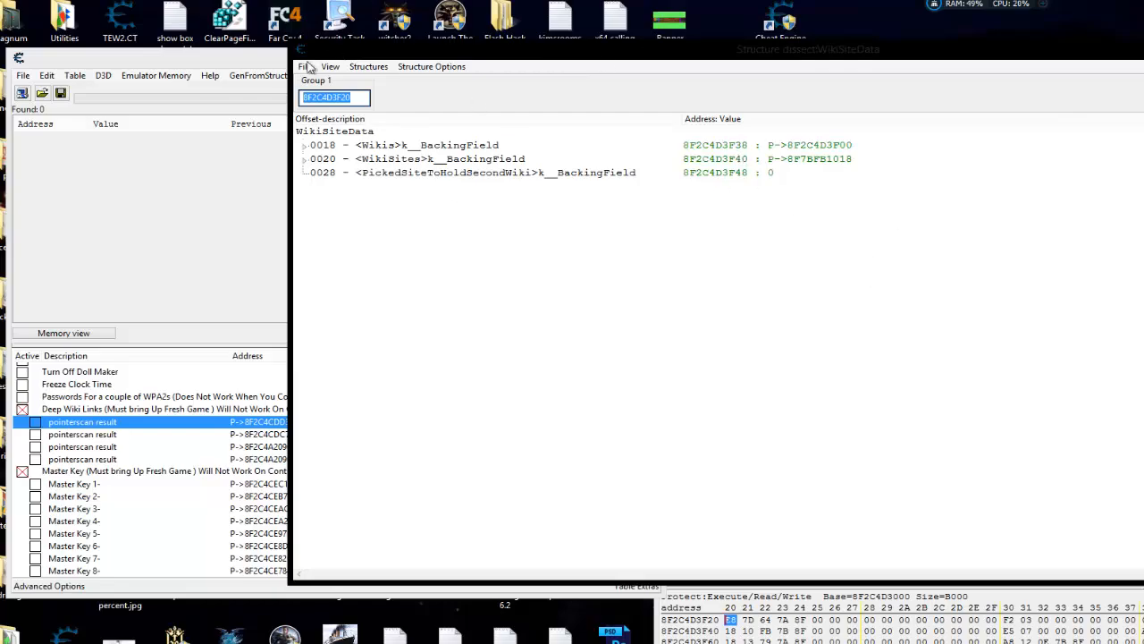
pyautogui.moveTo(802, 51); pyautogui.dragTo(474, 94)
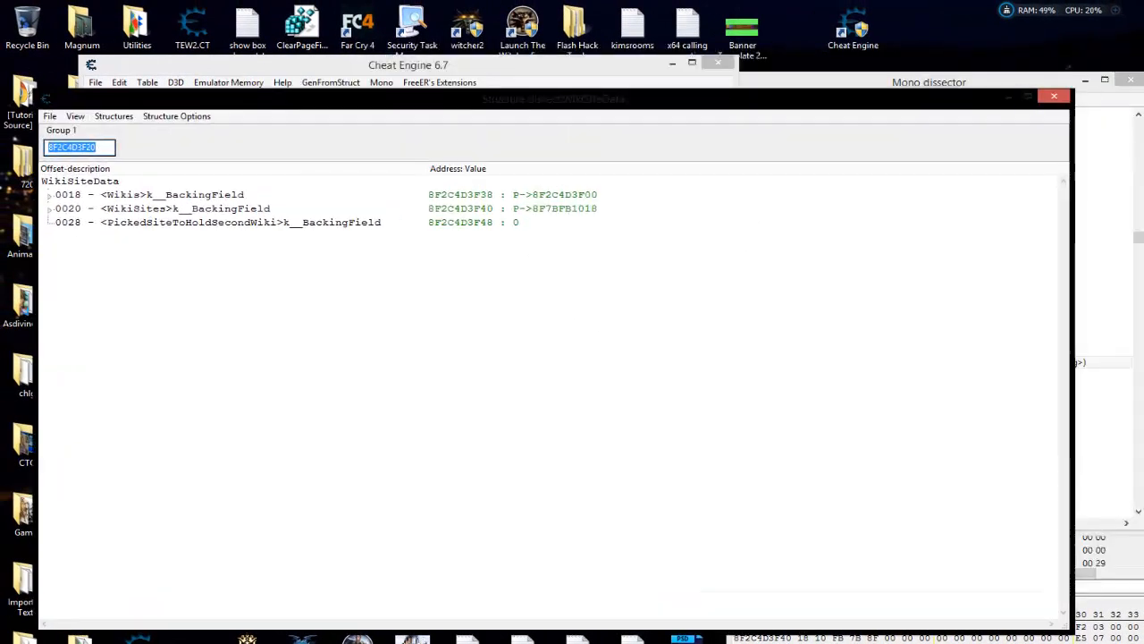